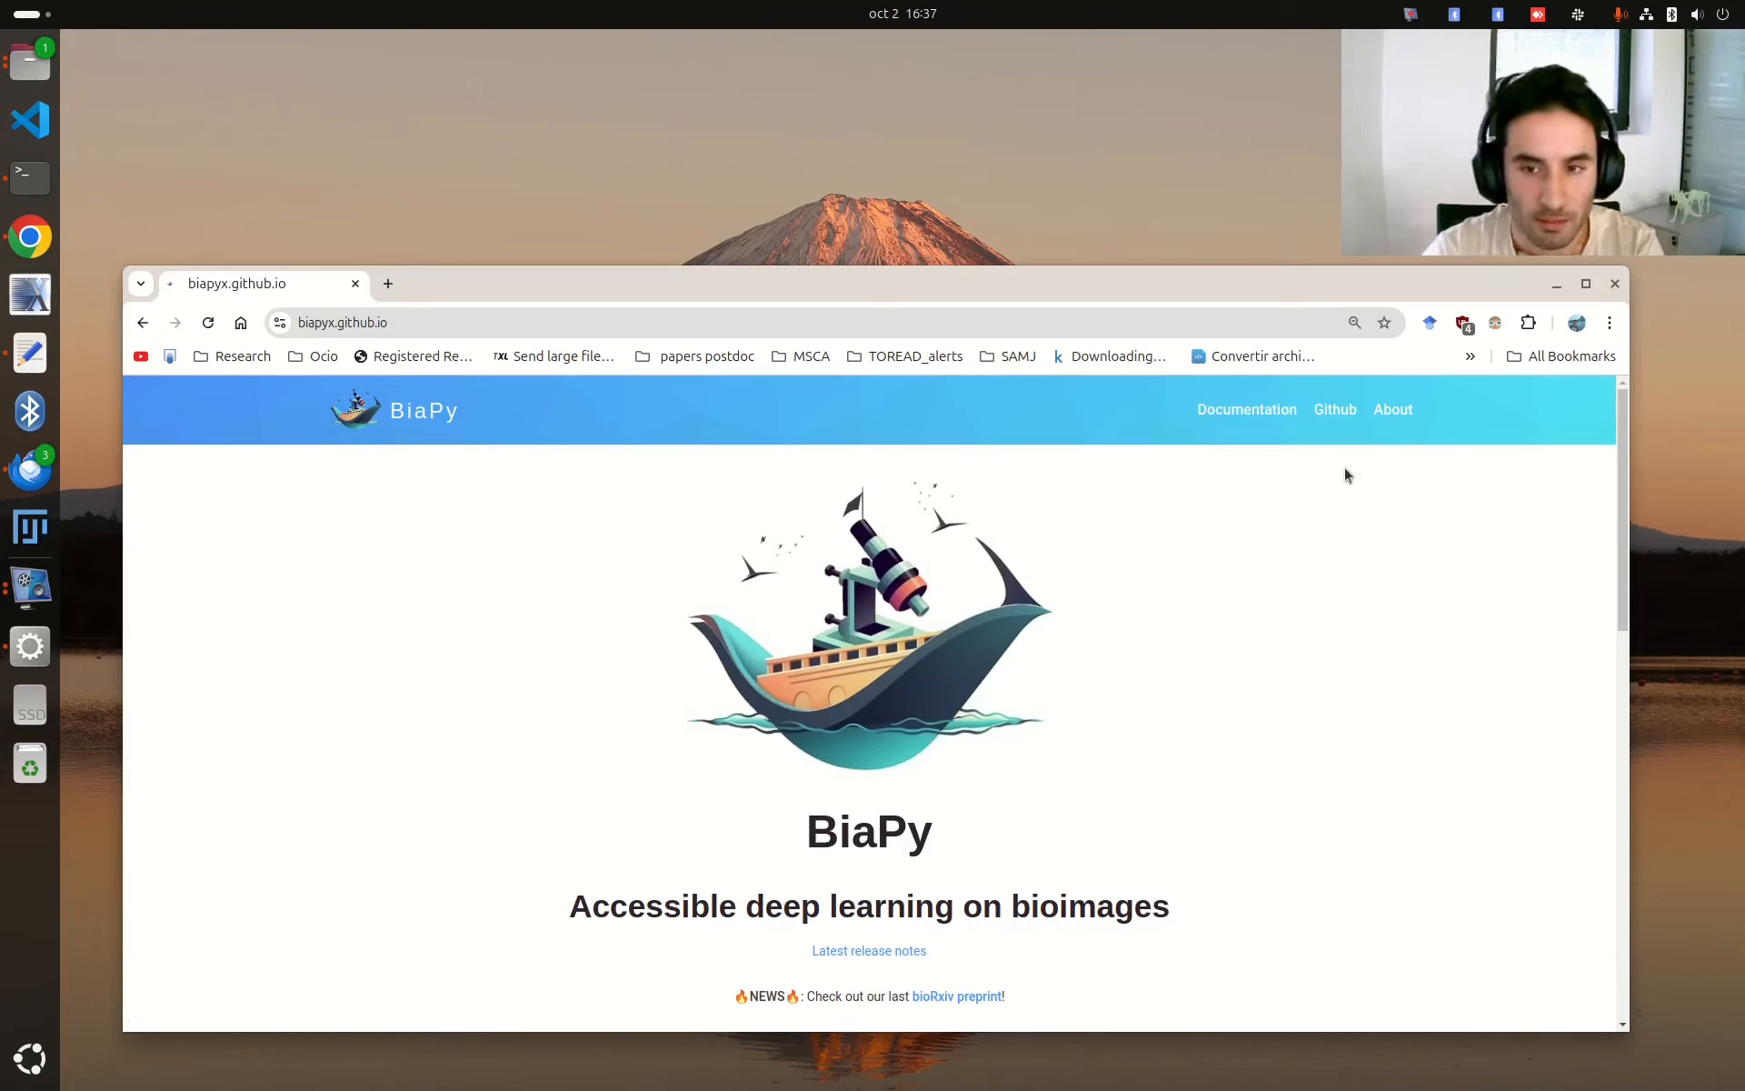
- Download the Linux BiaPy GUI installer from the BiaPy site, accepting the unscanned file, and close the Google Drive page
scroll(1327, 498, "down", 5)
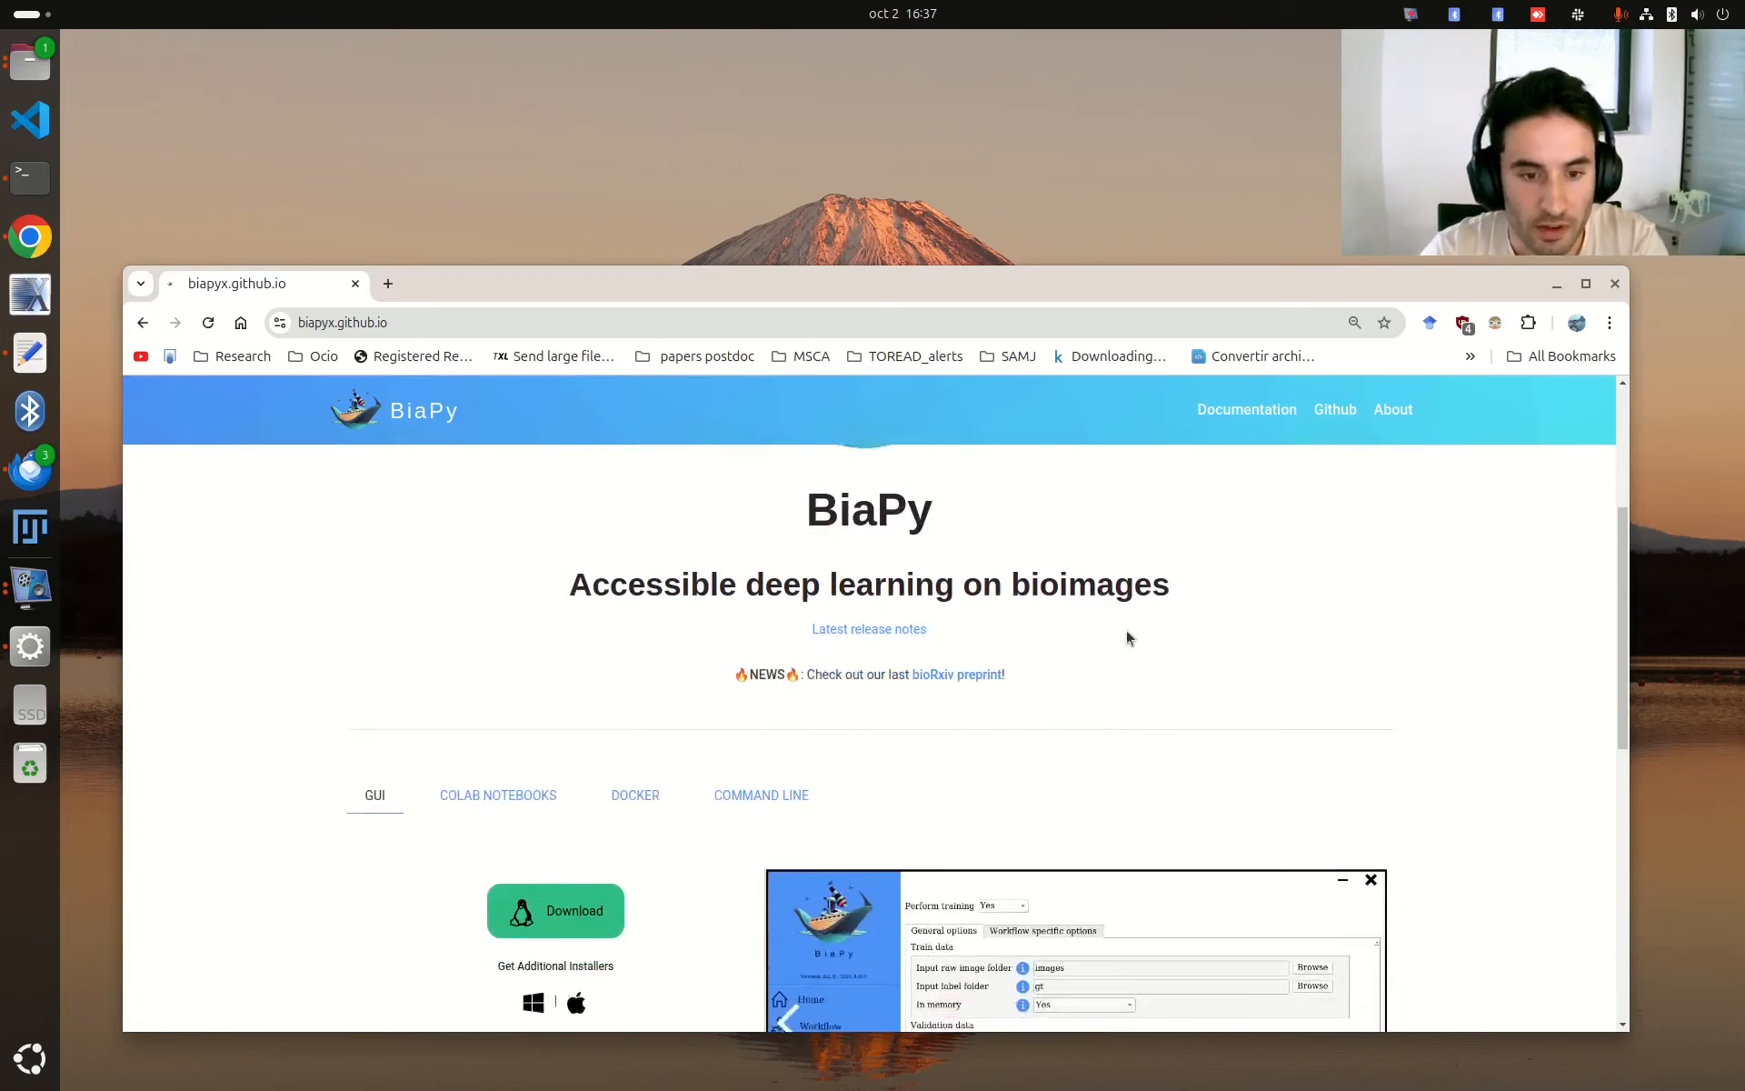
scroll(1044, 659, "down", 1)
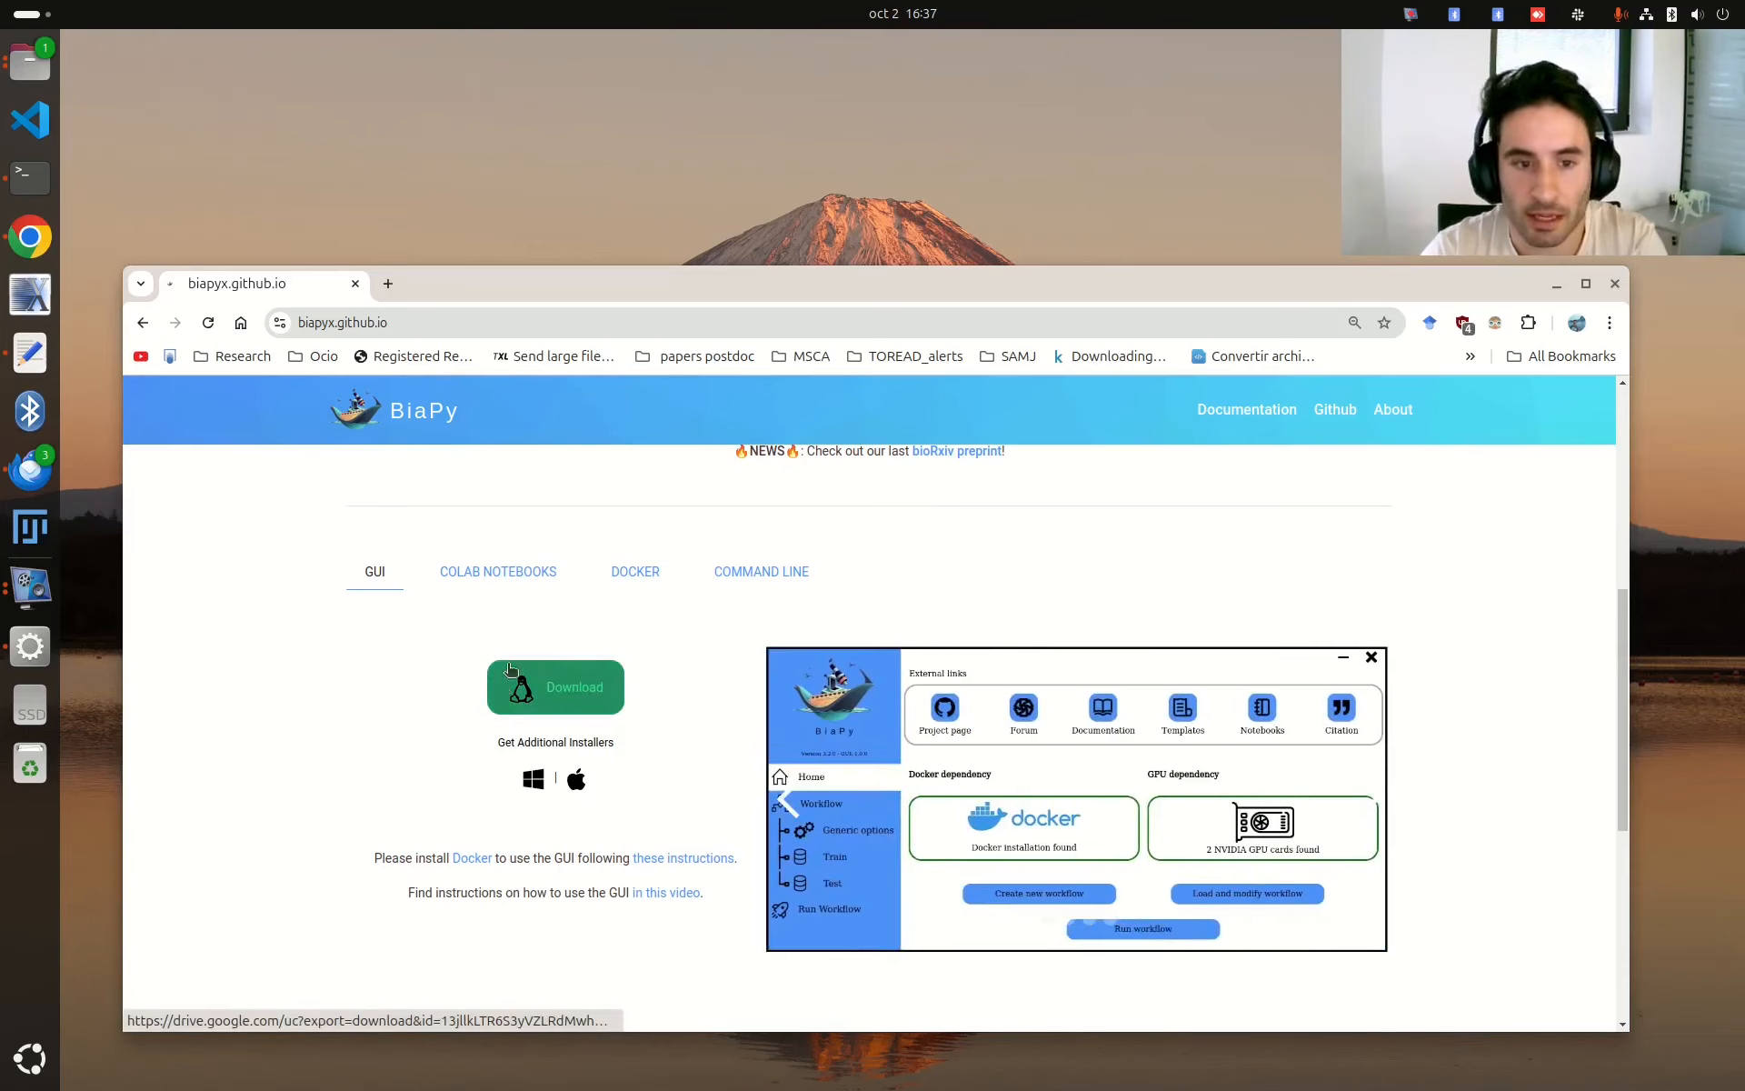
left_click_drag(695, 293, 701, 290)
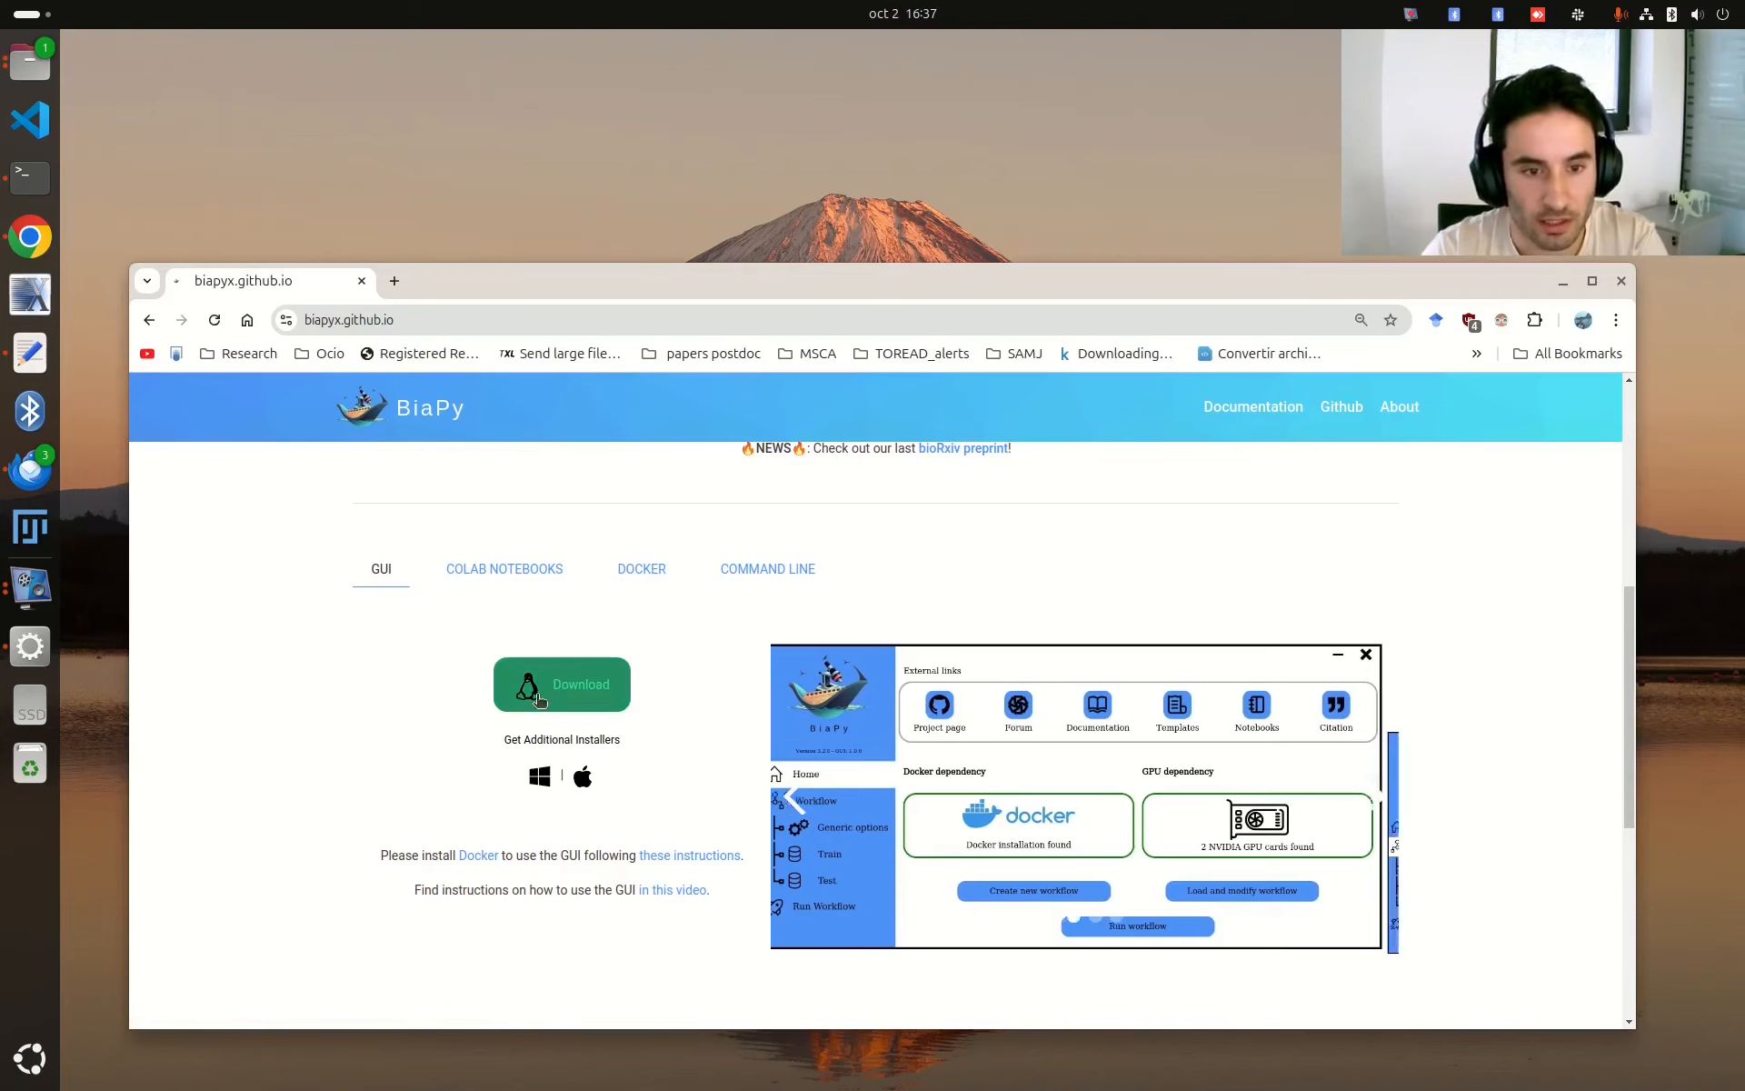
left_click(593, 706)
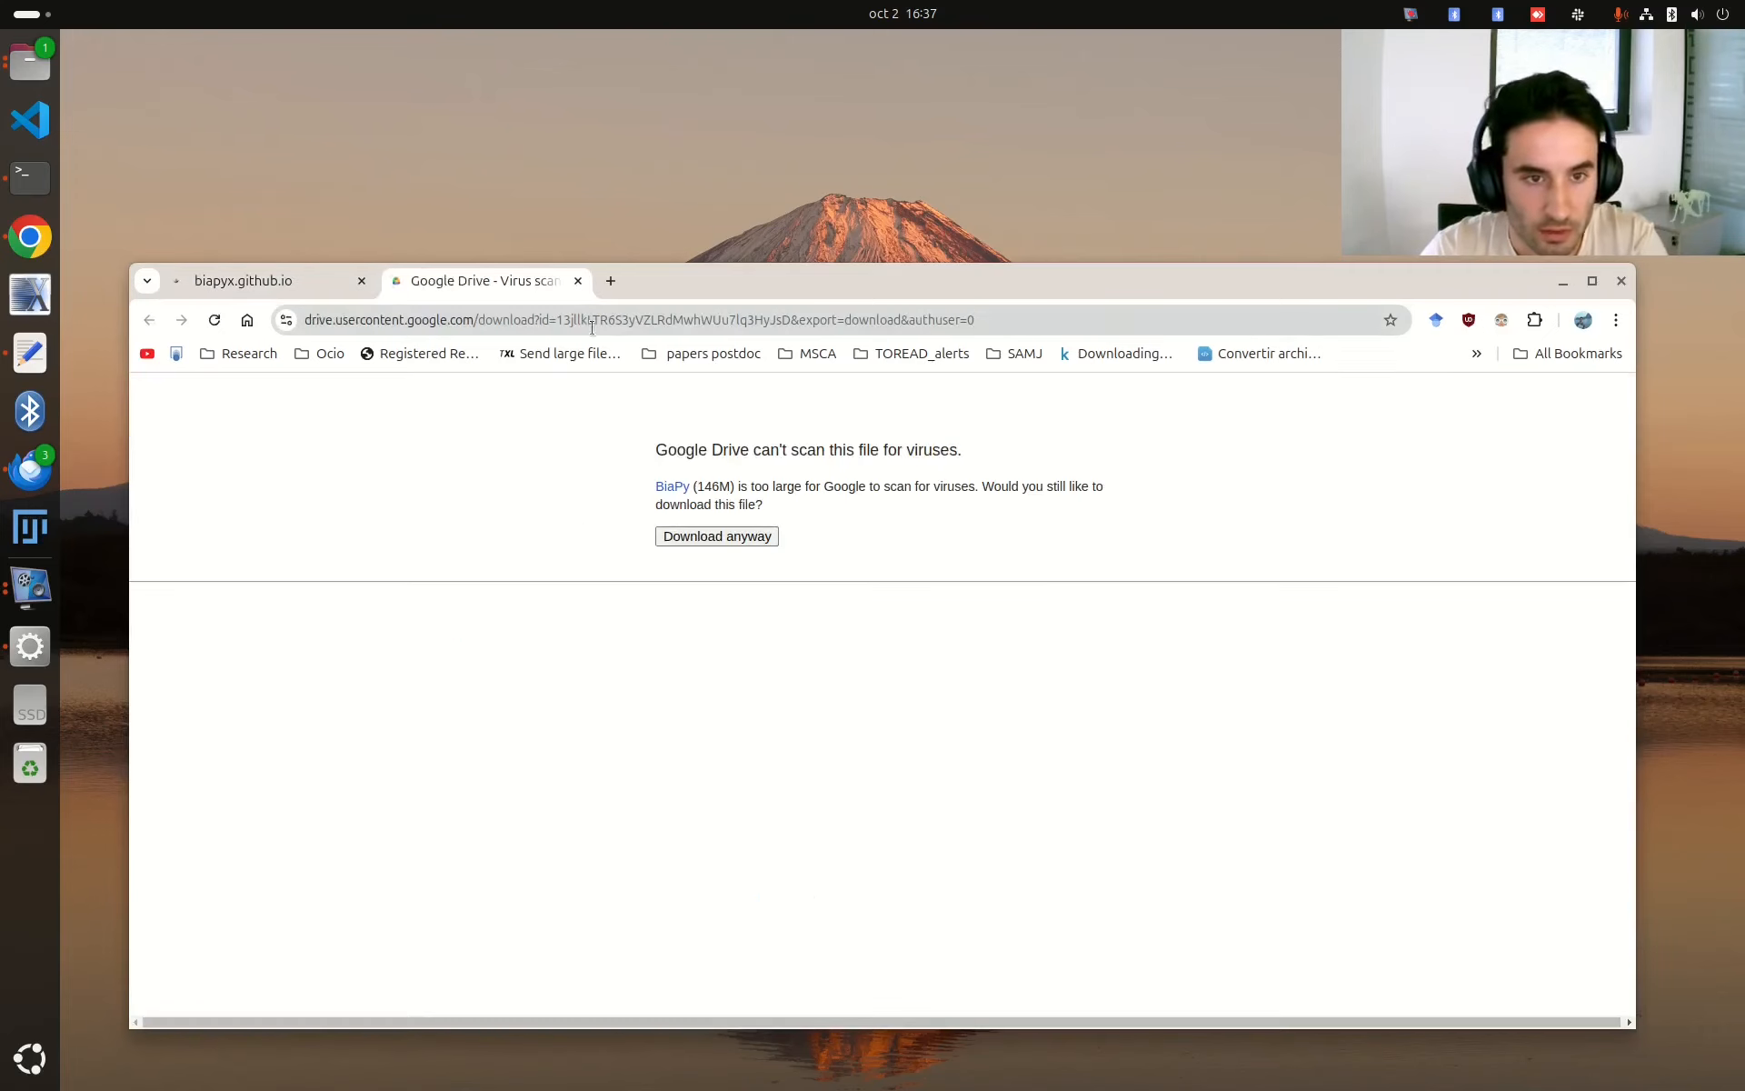
left_click(713, 536)
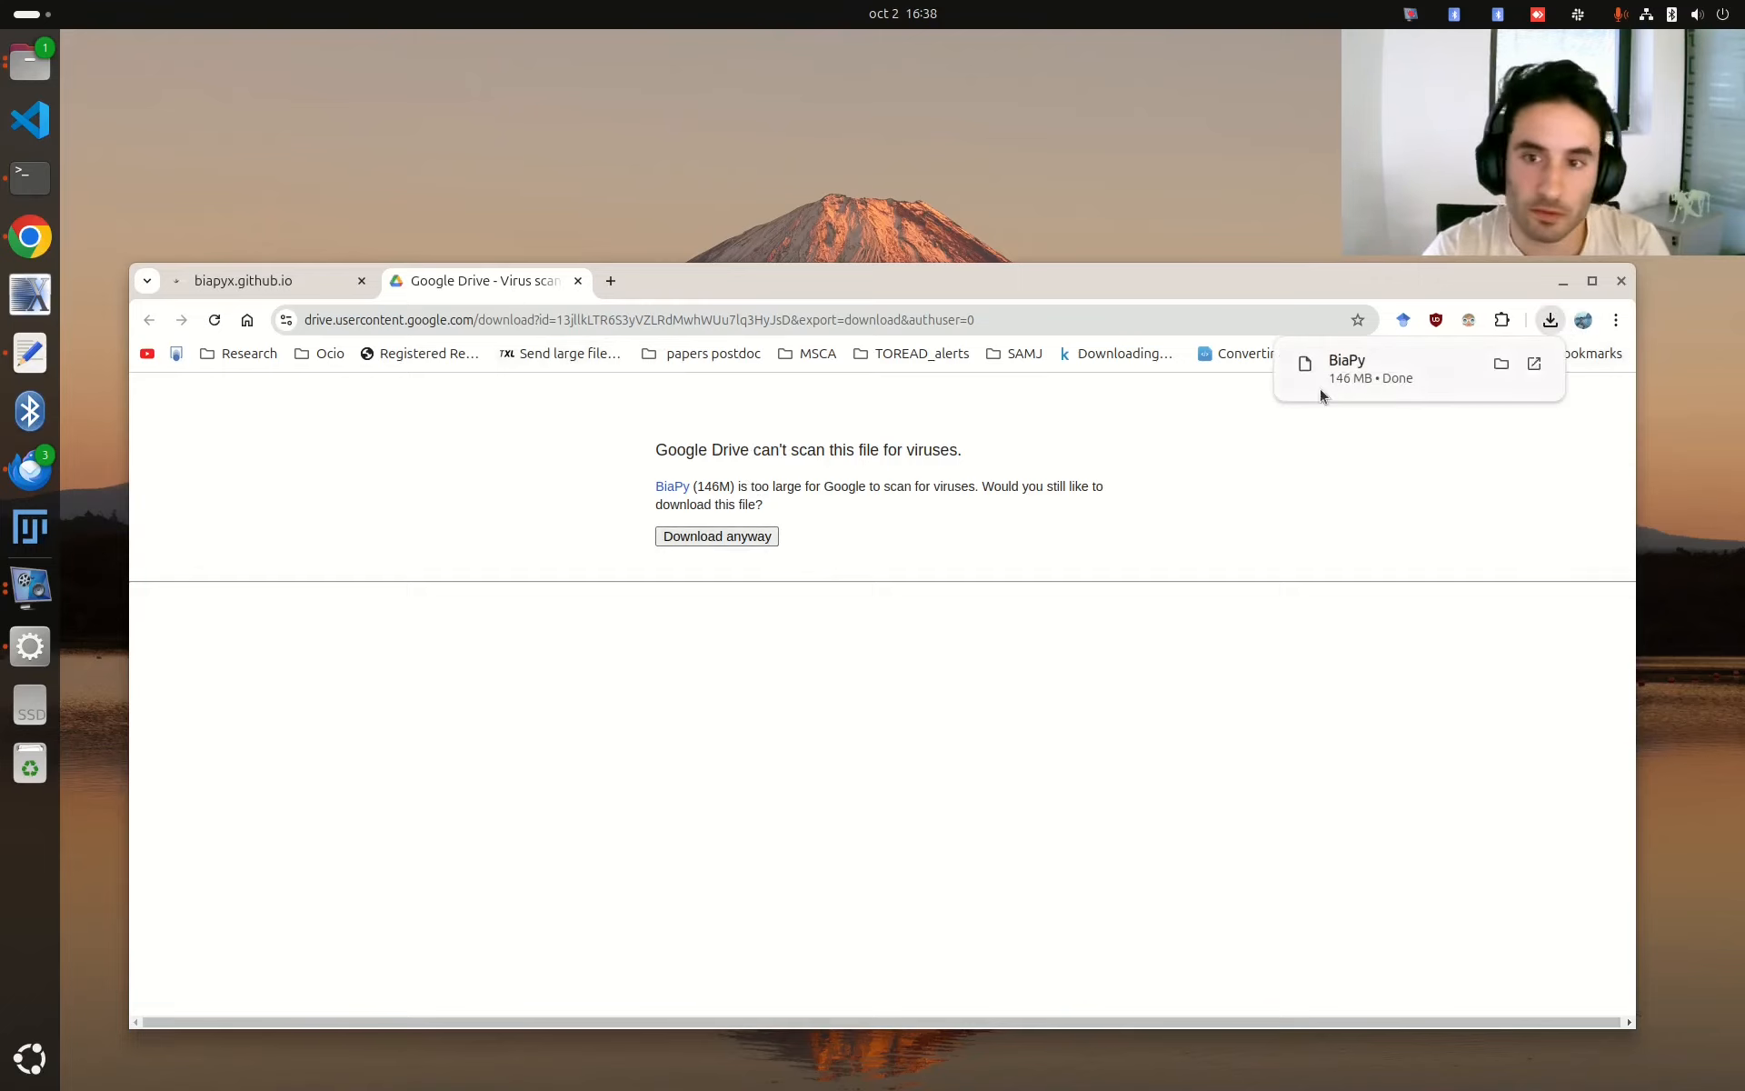
middle_click(459, 291)
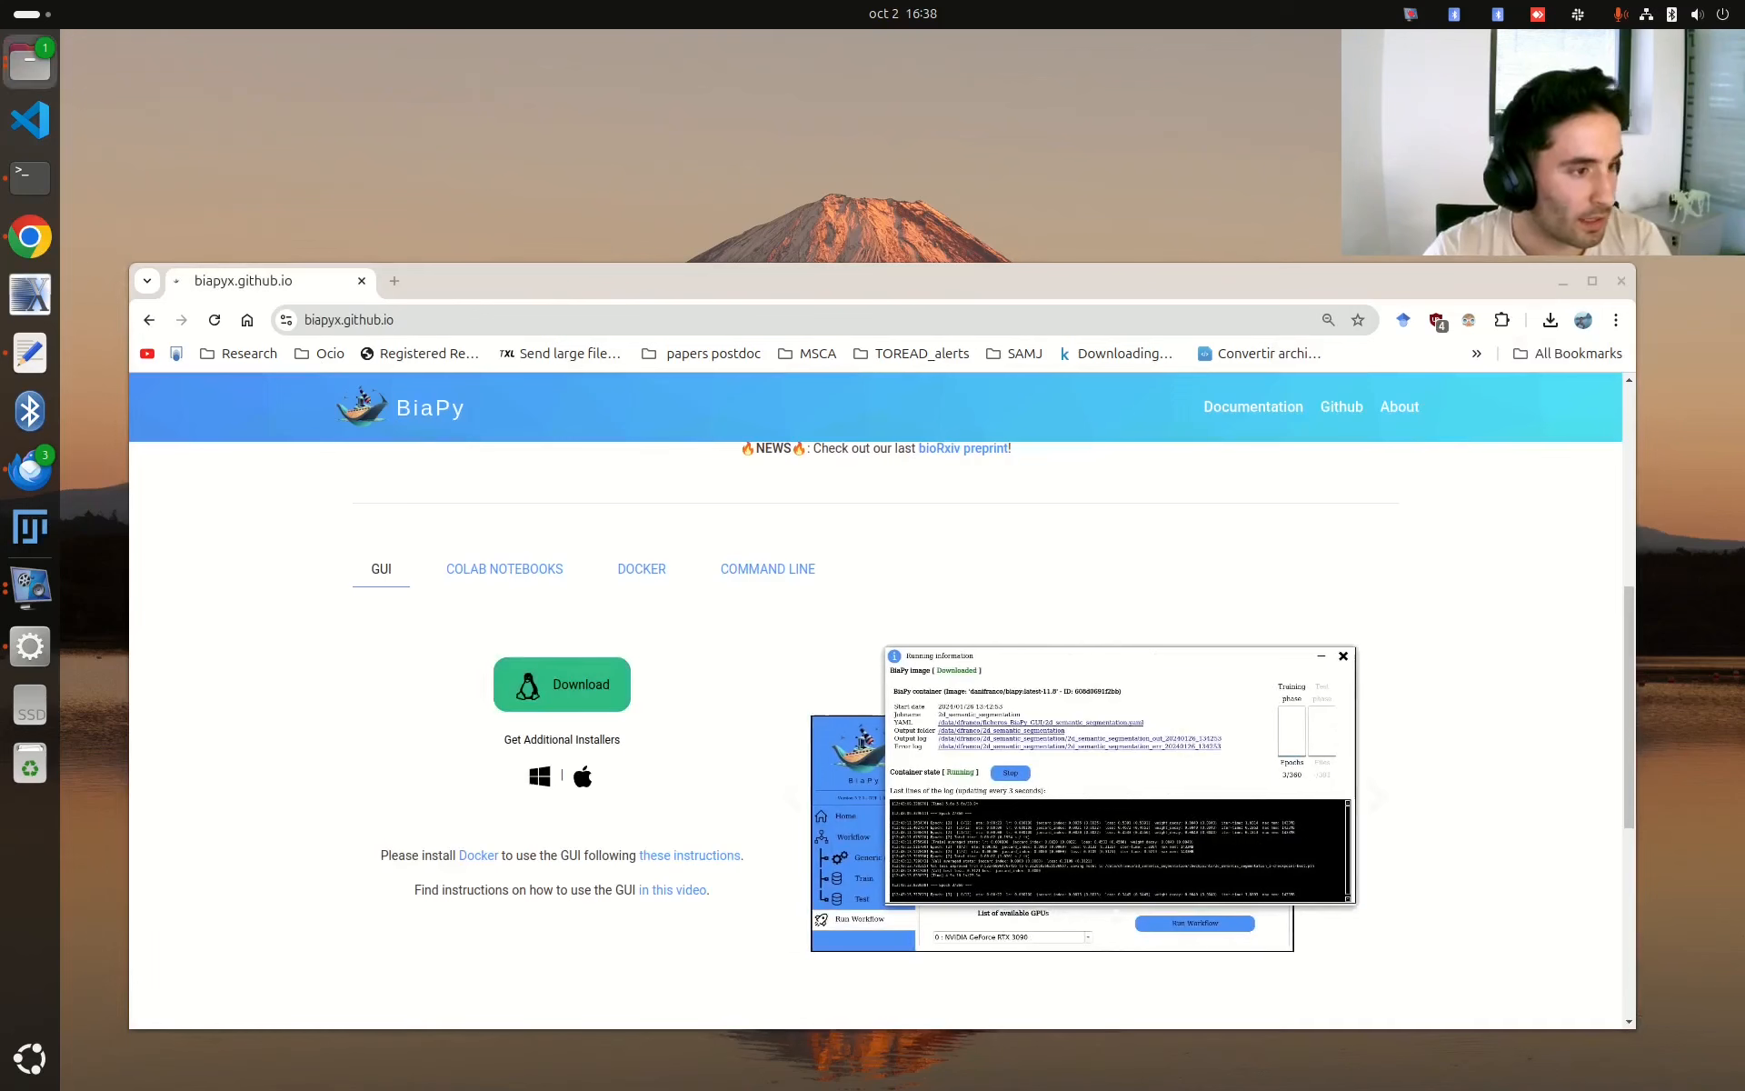
- Switch to the file manager showing the Downloads folder, minimize the browser, and slightly enlarge and reposition the folder window
left_click_drag(909, 1090, 1178, 340)
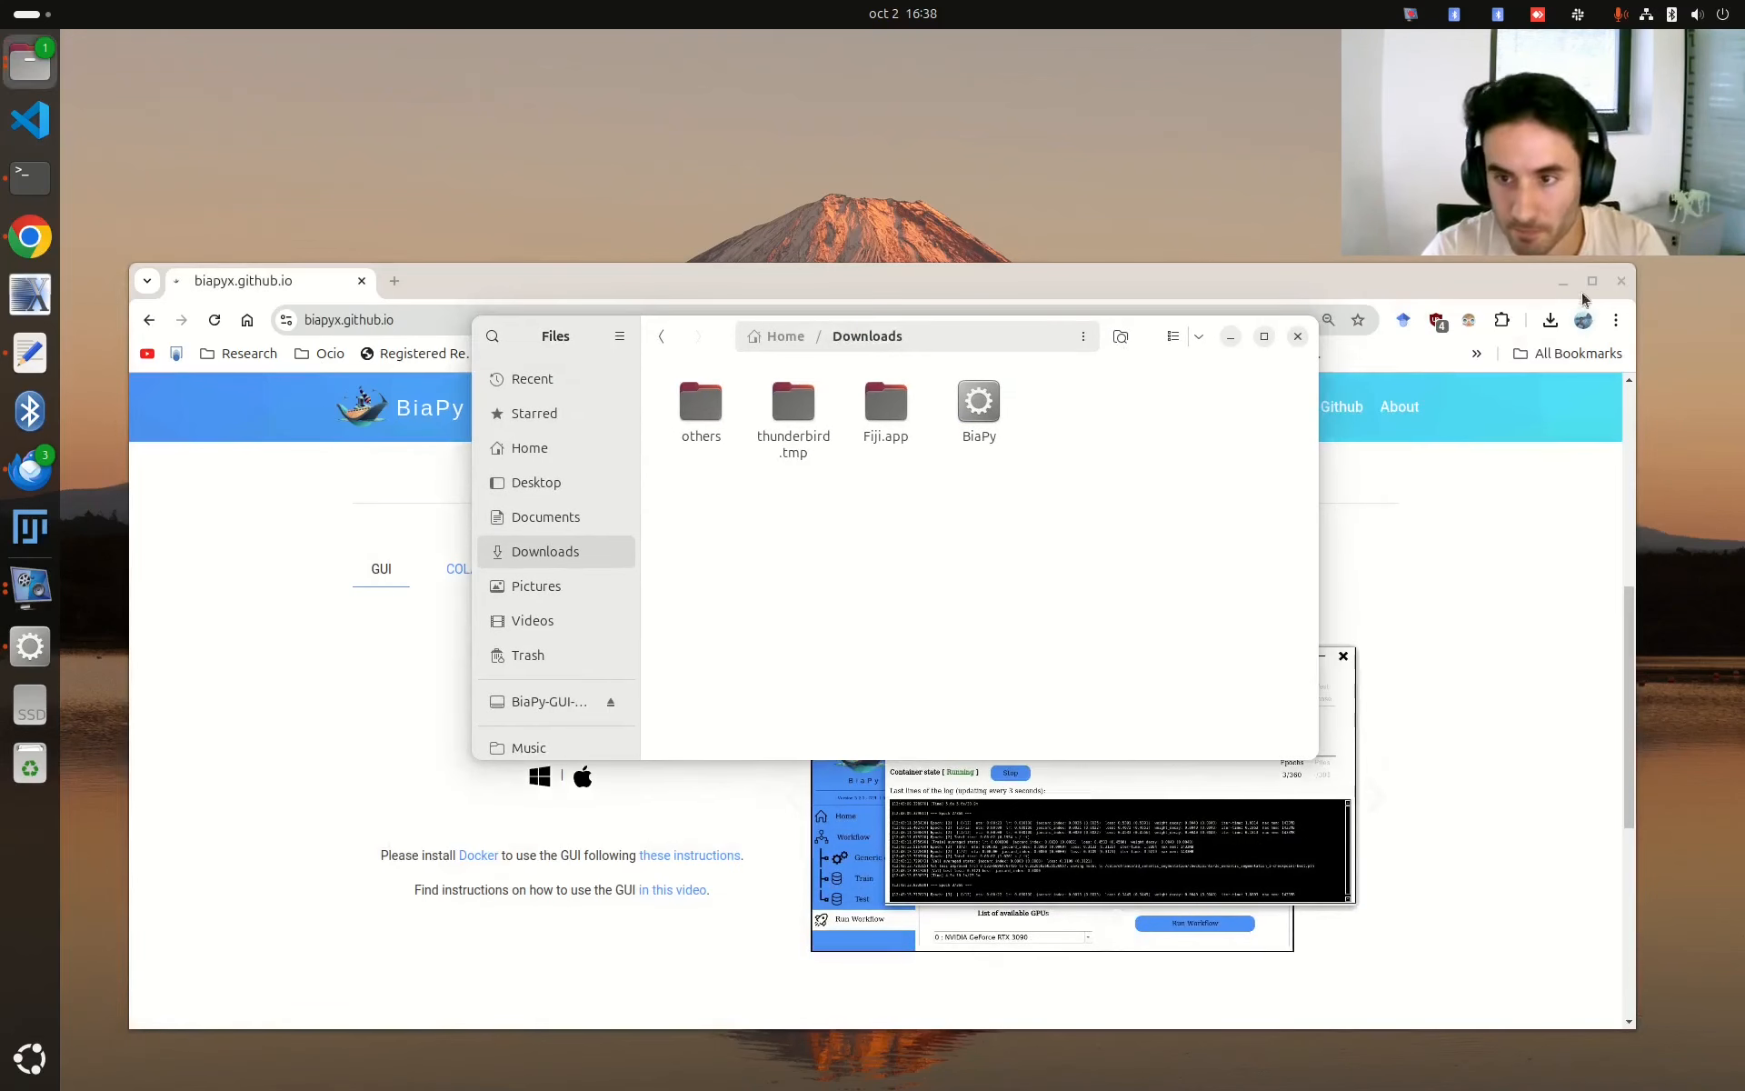
left_click(1562, 281)
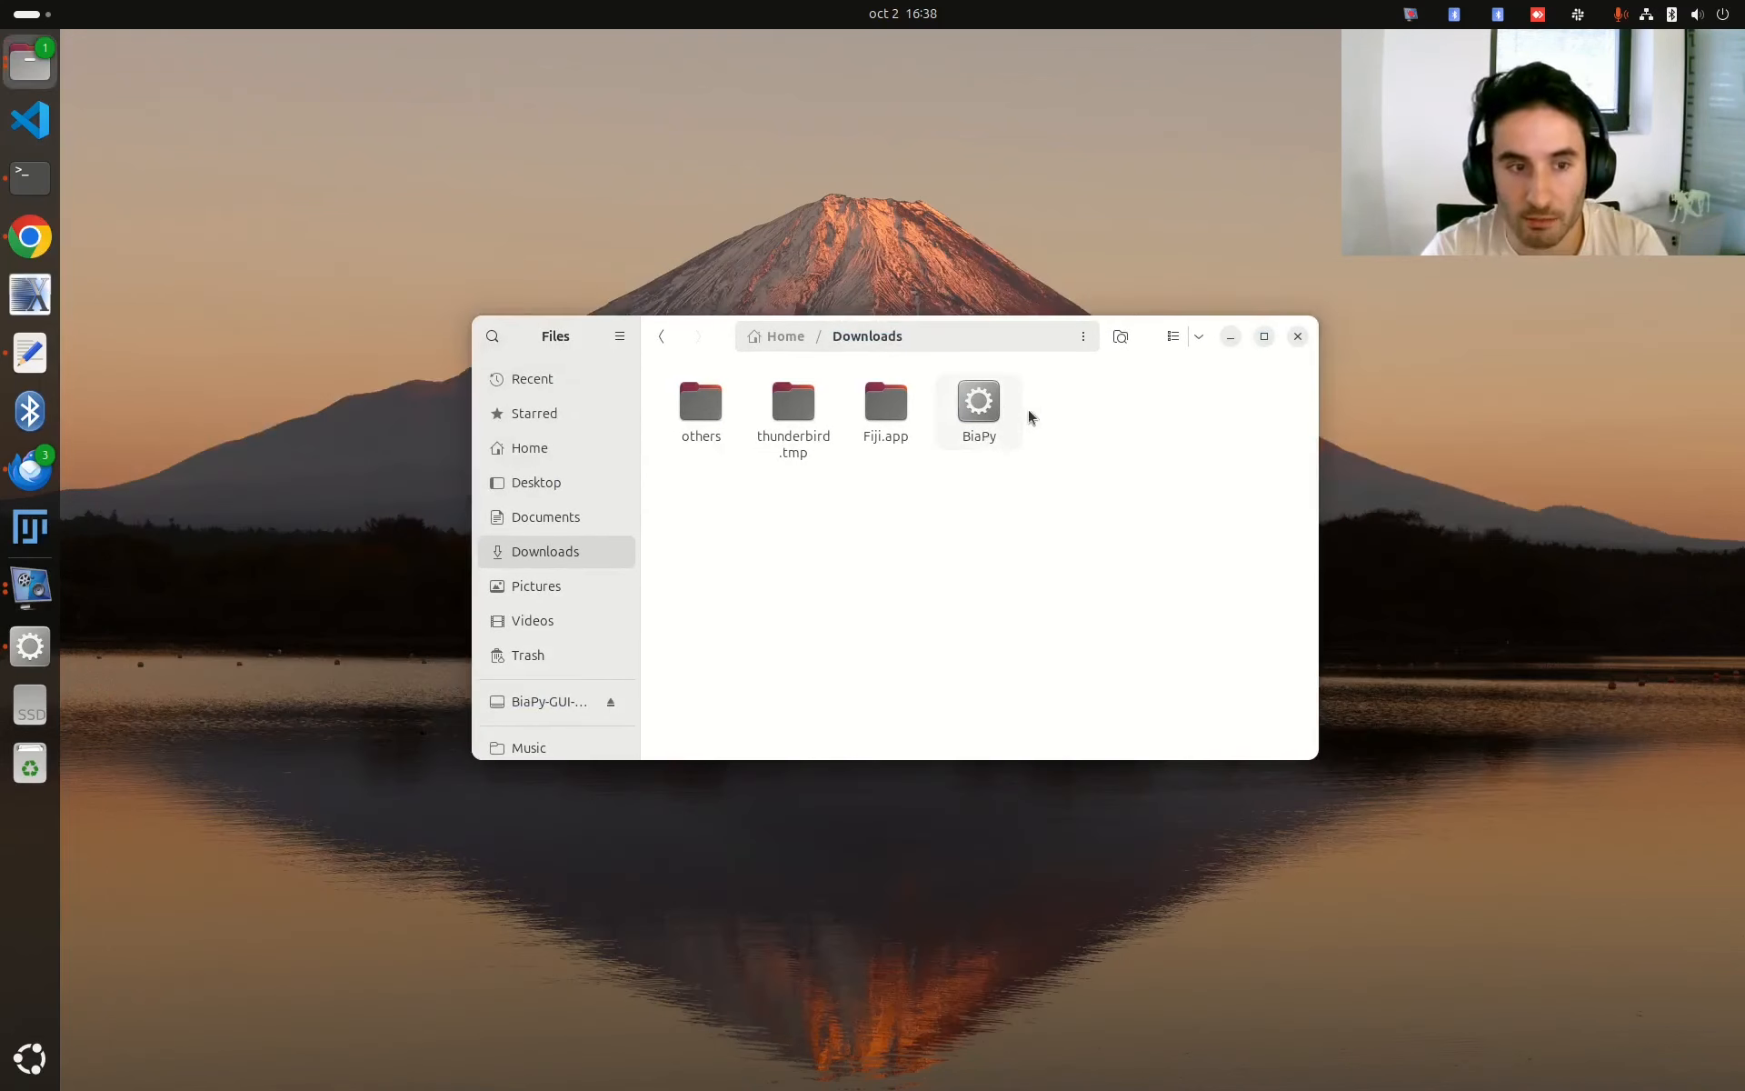
left_click_drag(1143, 346, 1089, 349)
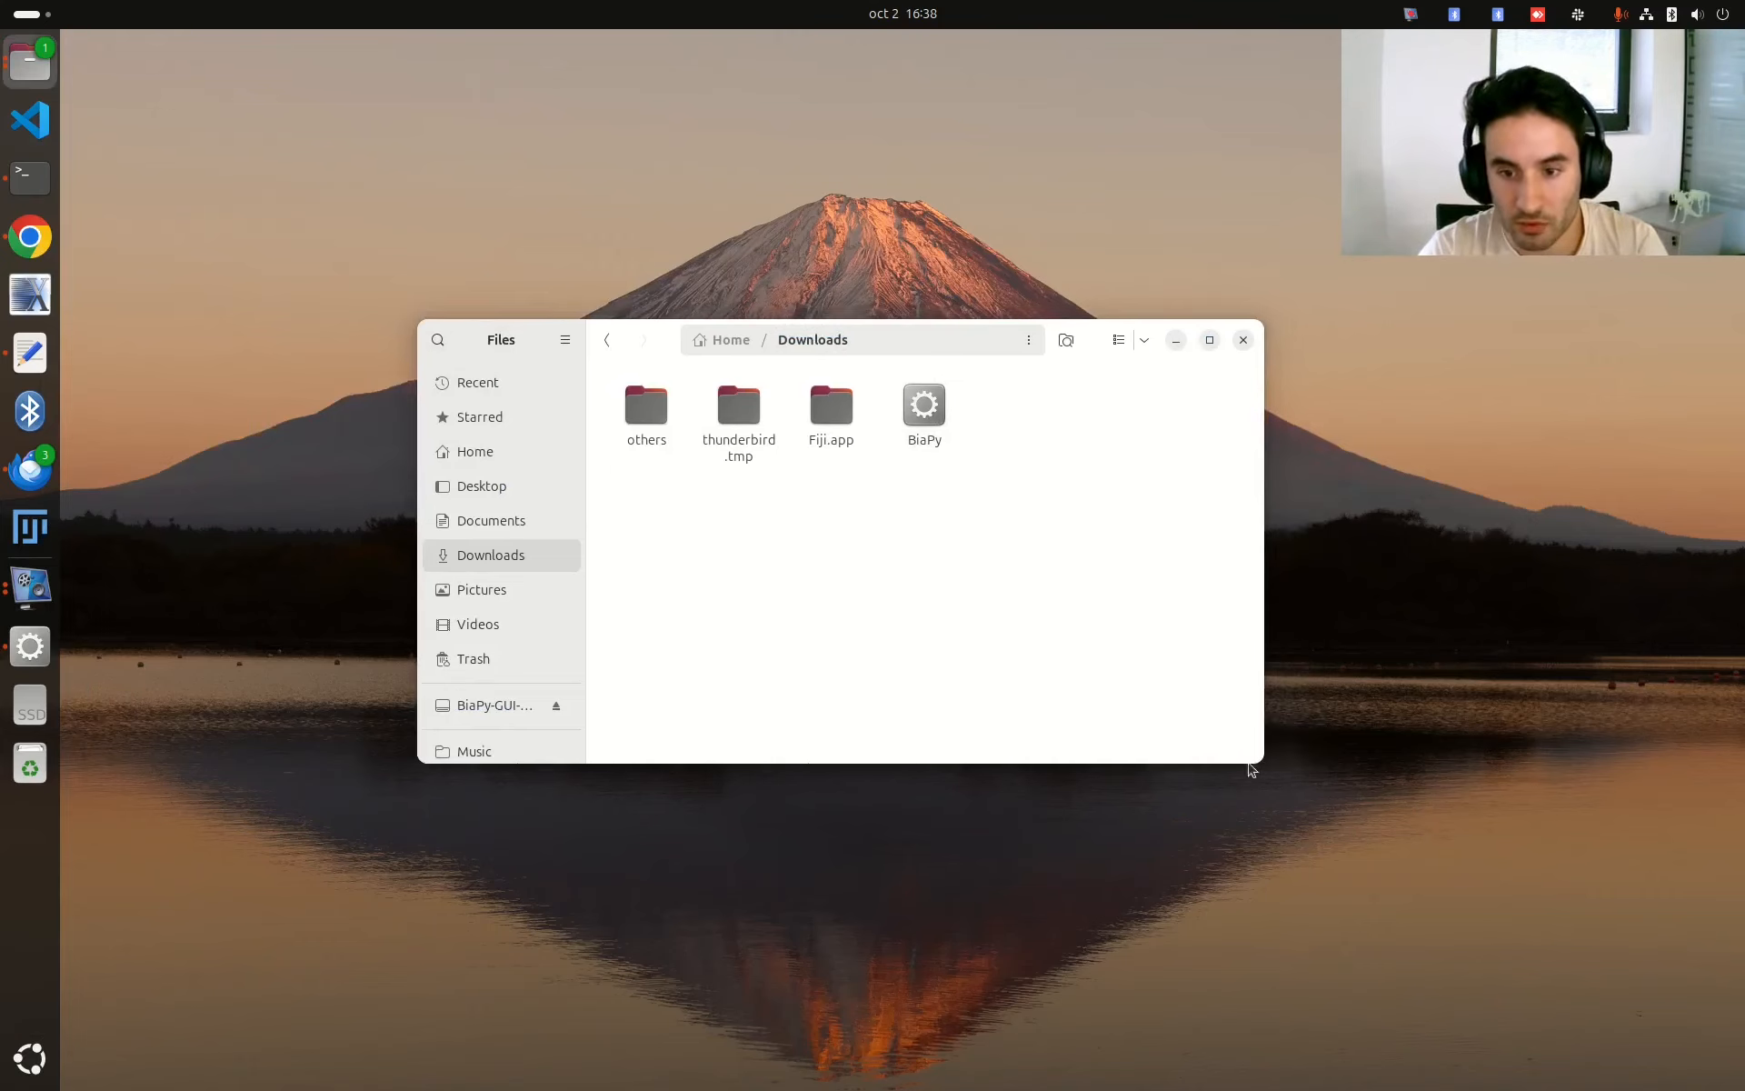
left_click_drag(1250, 767, 1301, 775)
left_click_drag(1137, 343, 1070, 361)
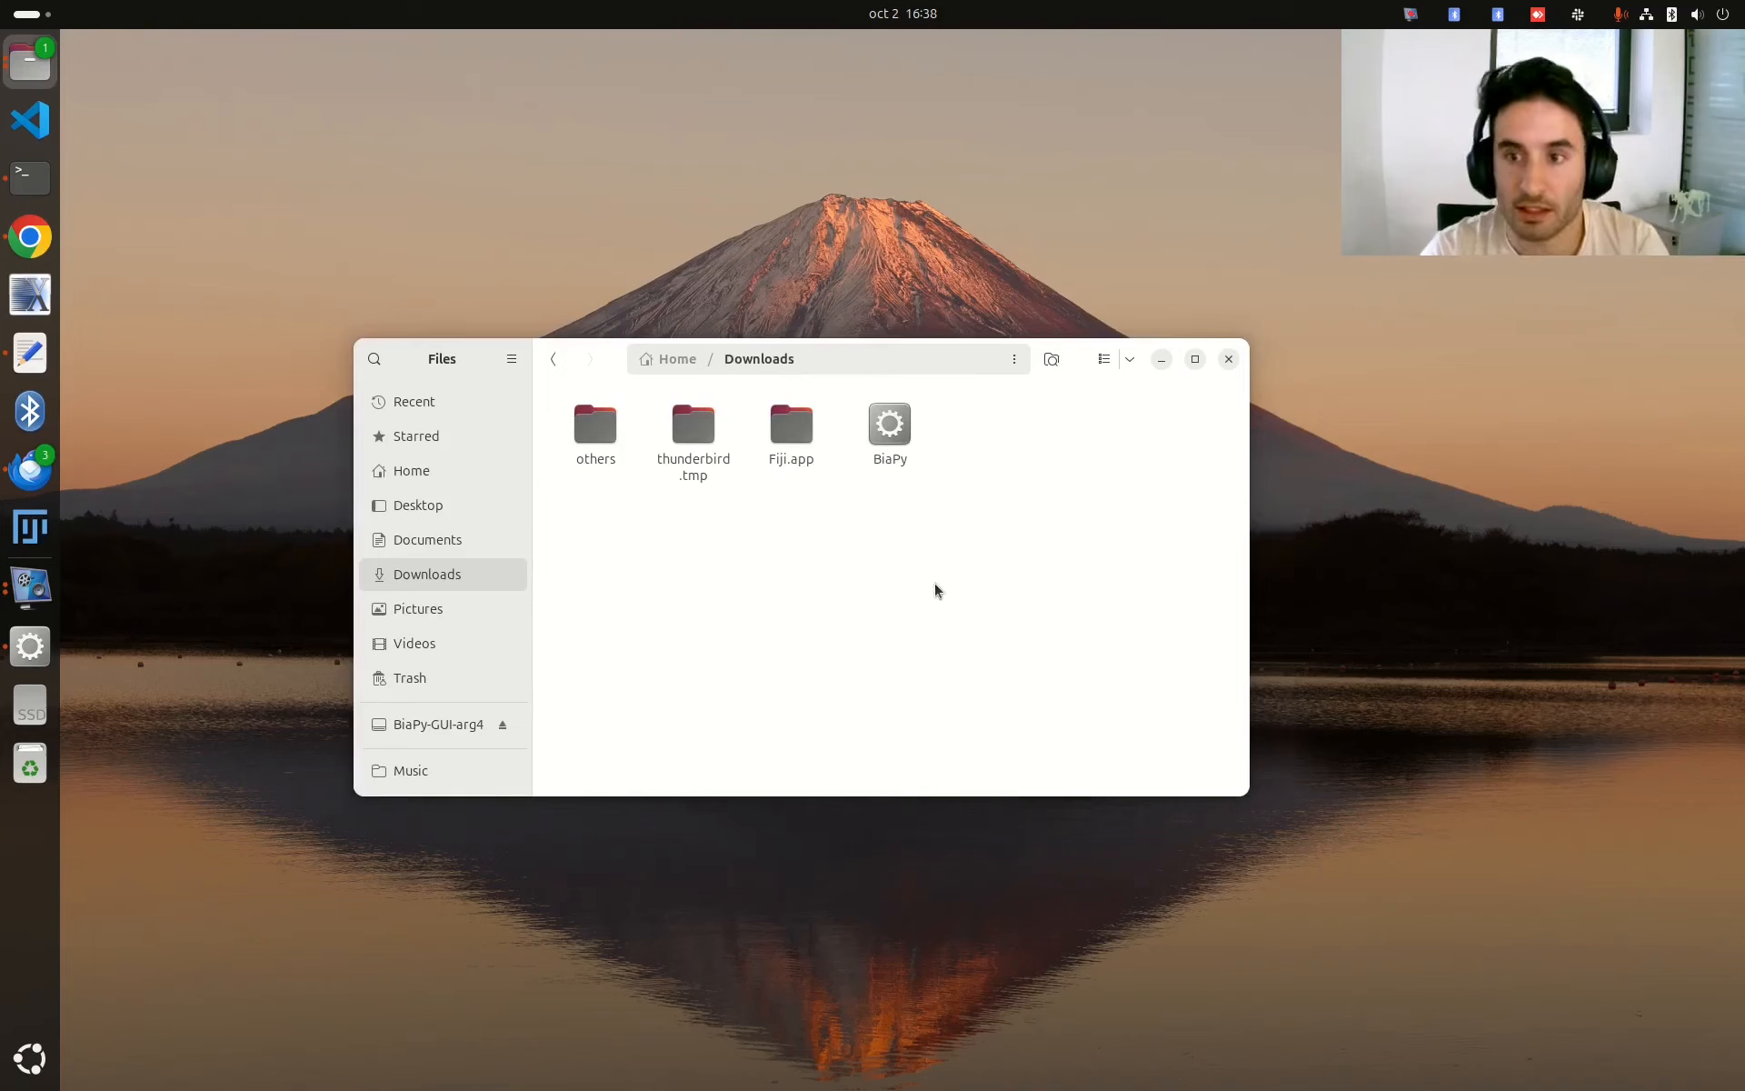
- Allow the downloaded BiaPy file to be executed as a program in its properties
left_click(881, 457)
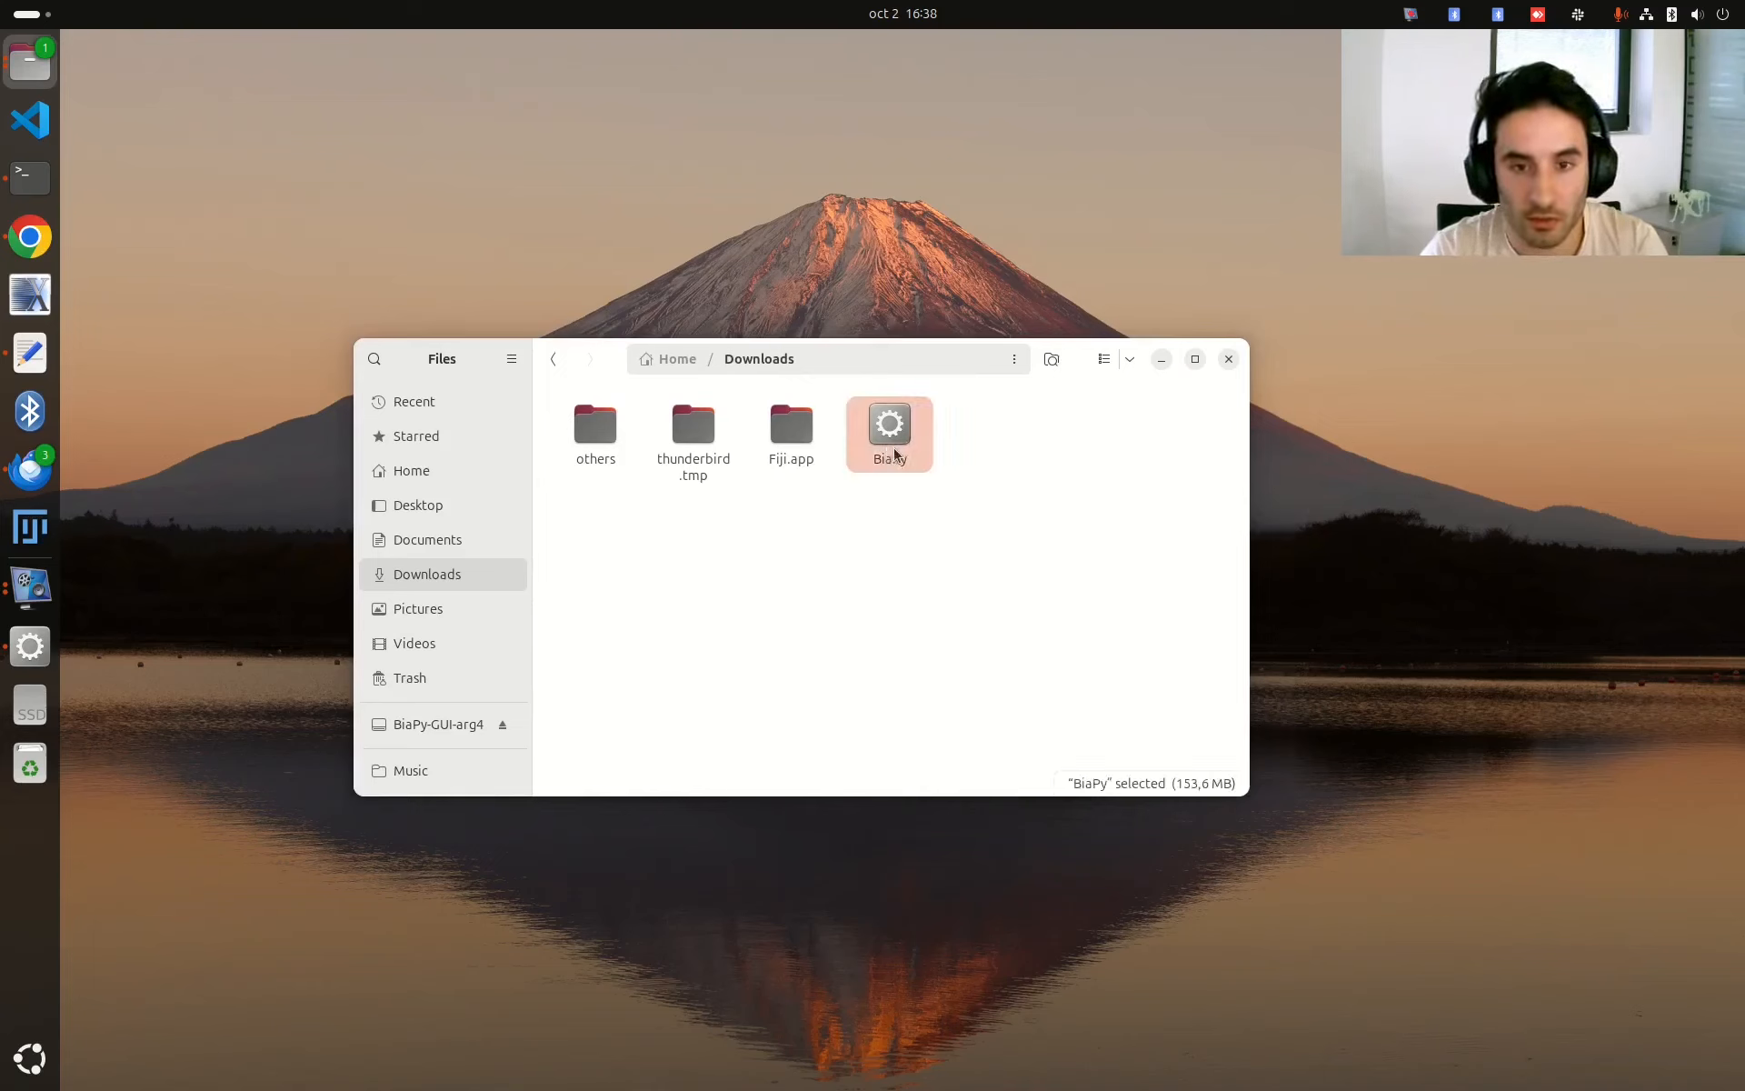
right_click(891, 455)
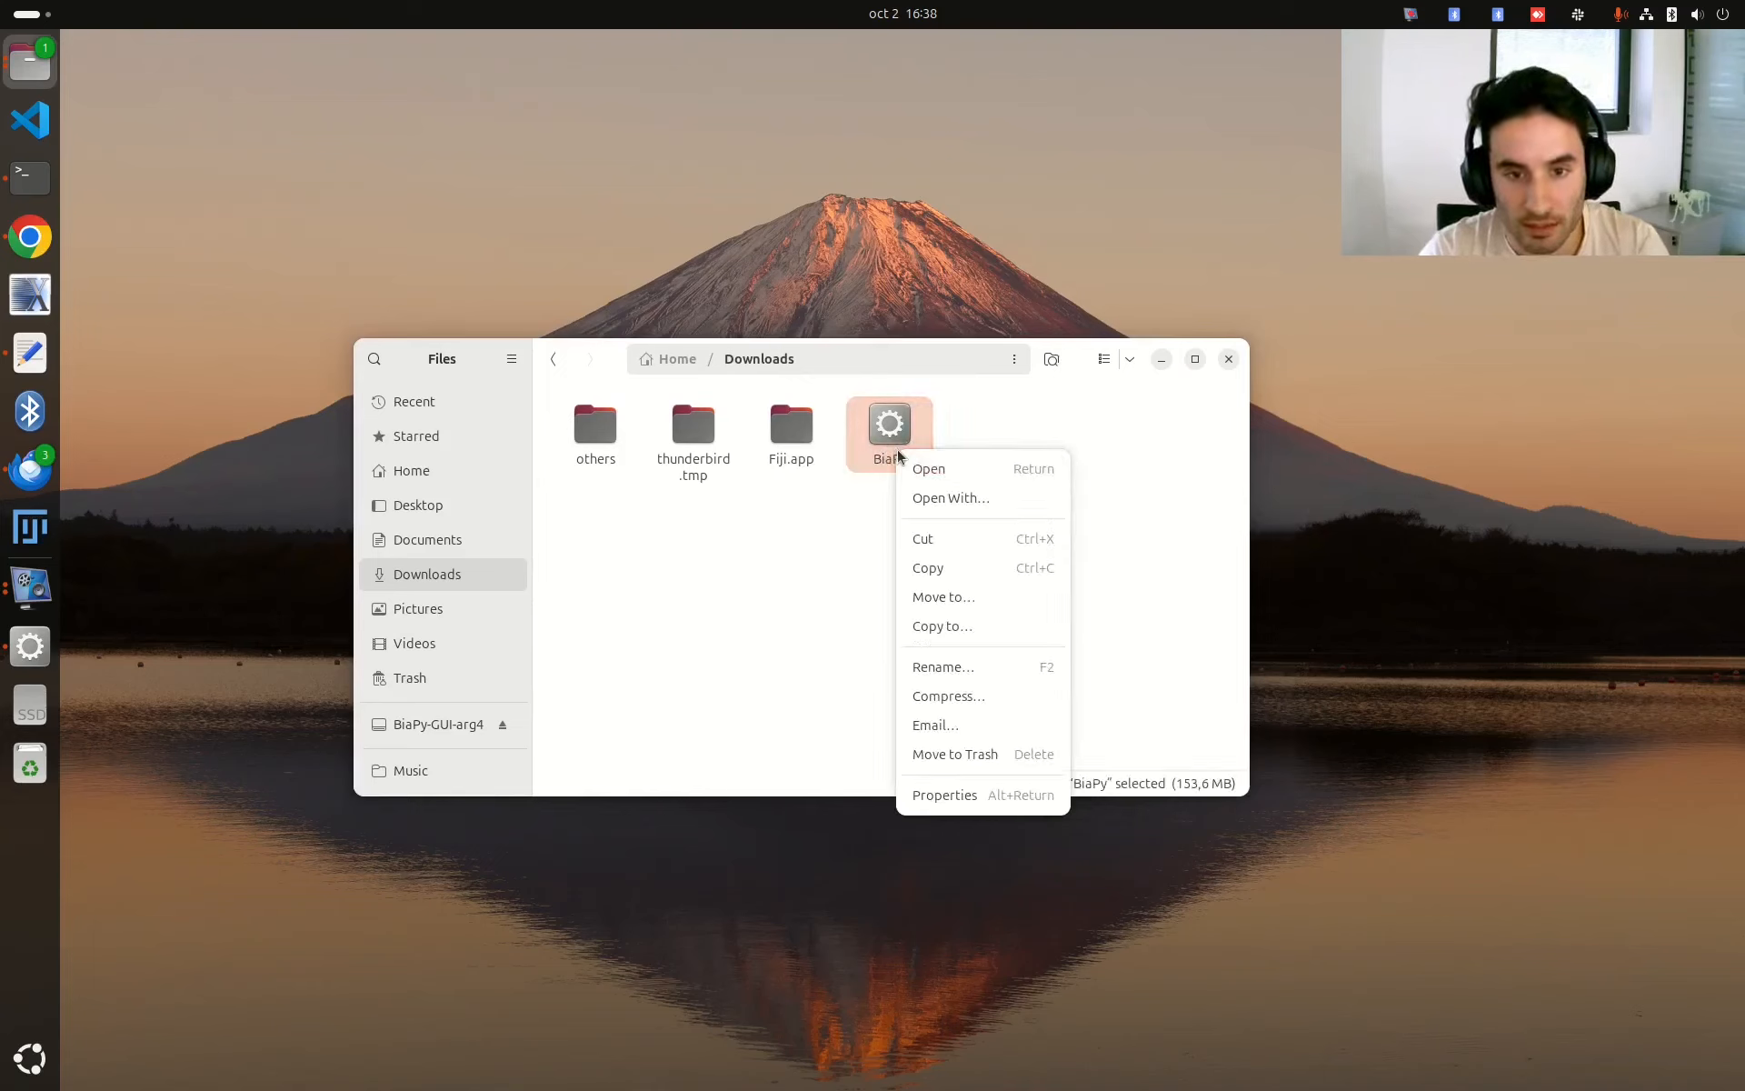
left_click(992, 796)
left_click(969, 810)
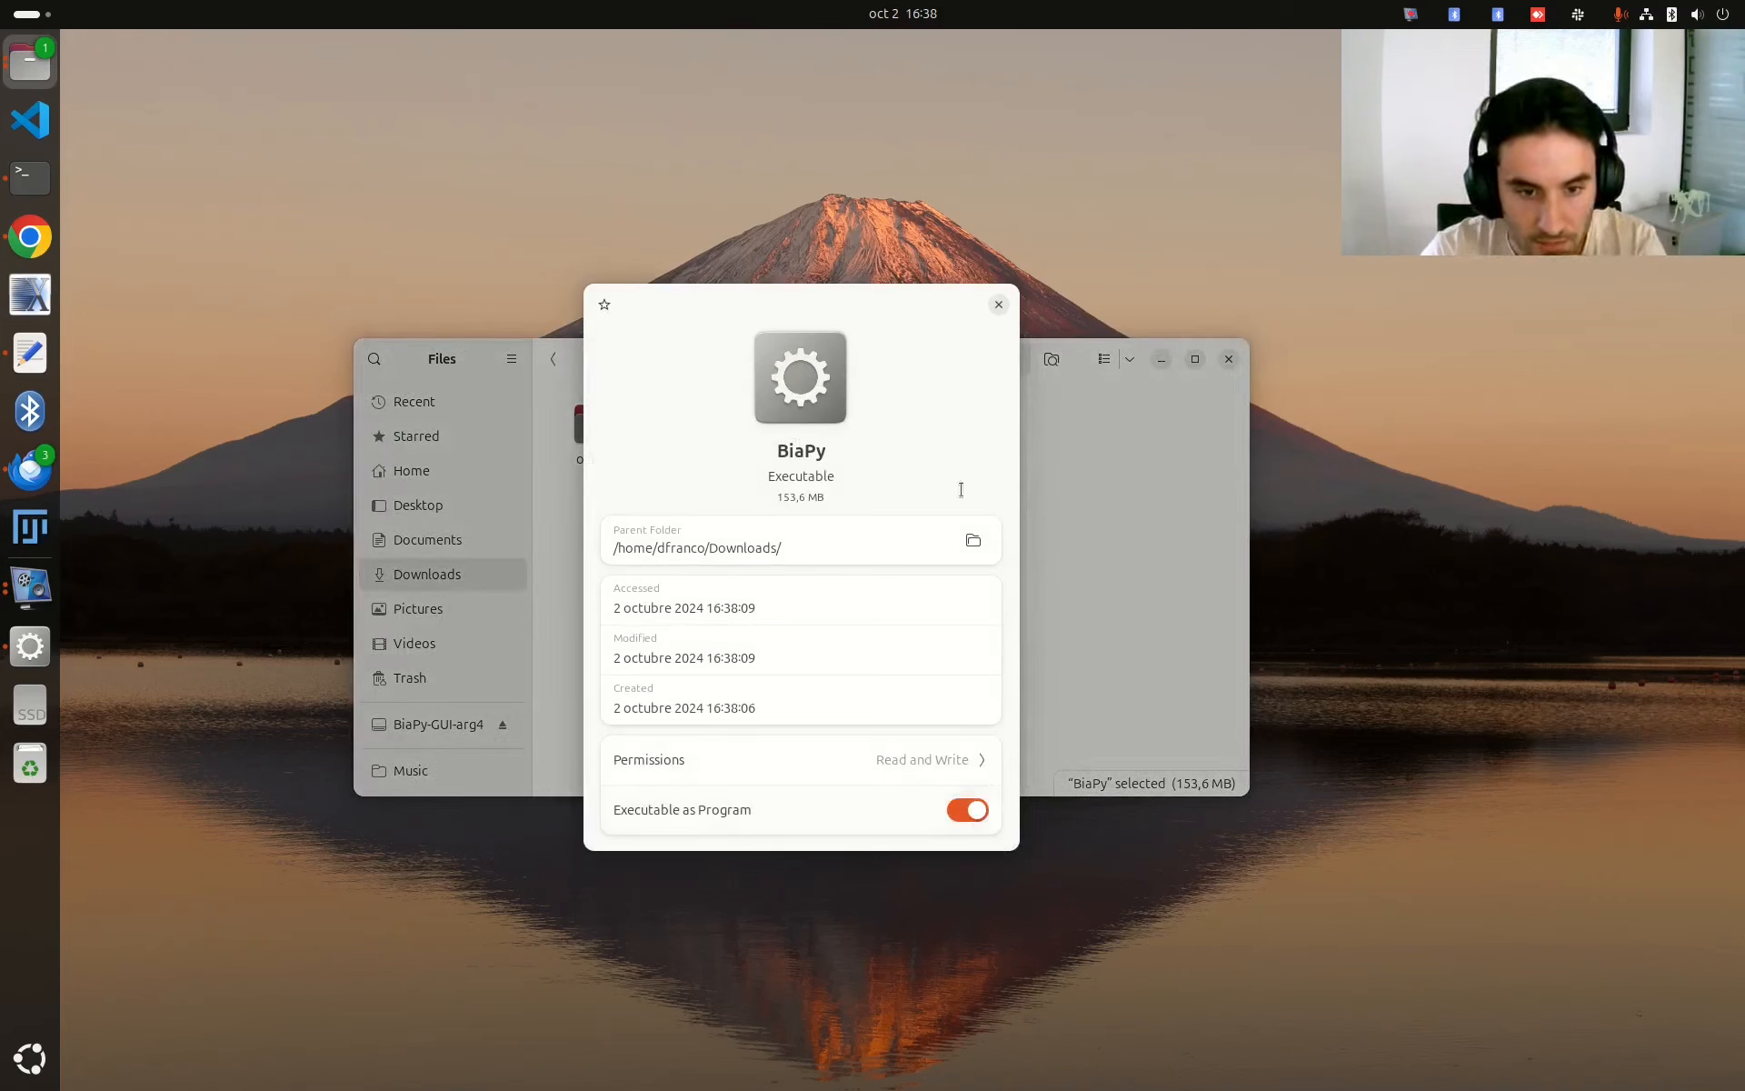
left_click(998, 304)
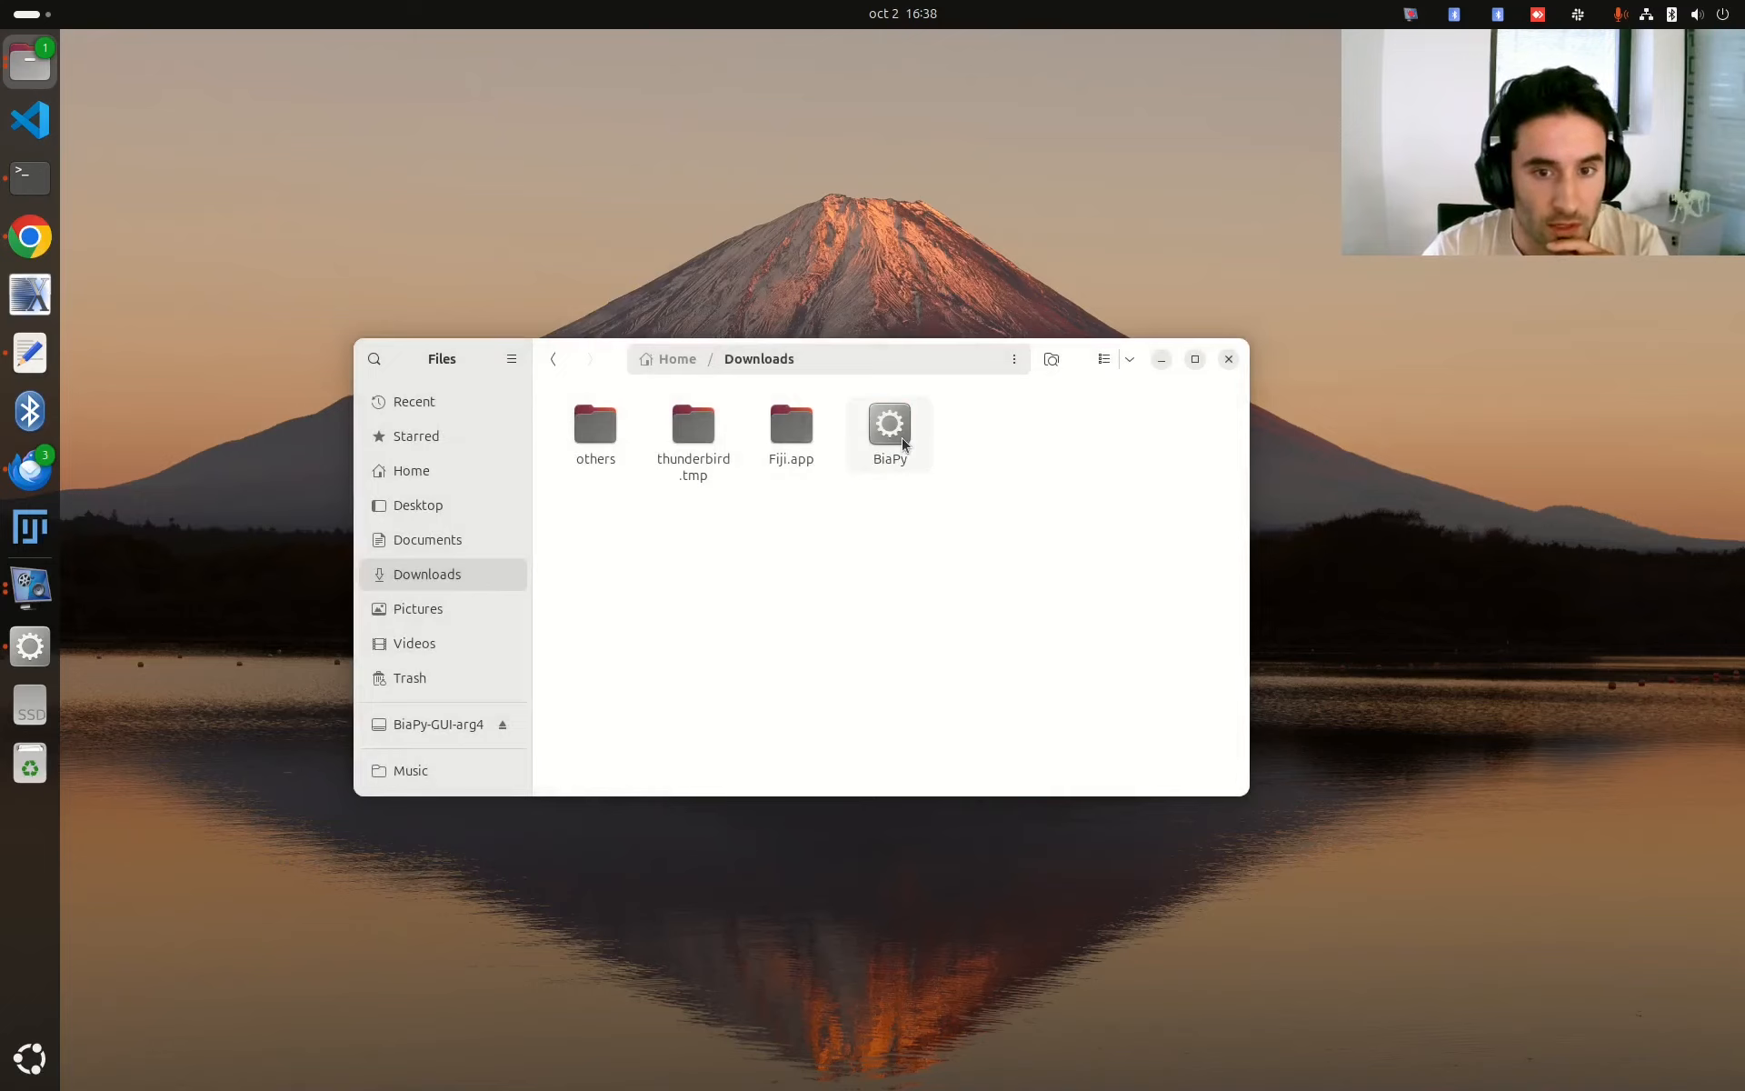
- Launch BiaPy from the Downloads folder, reposition its window on the desktop, and dismiss the mail notification
left_click(904, 443)
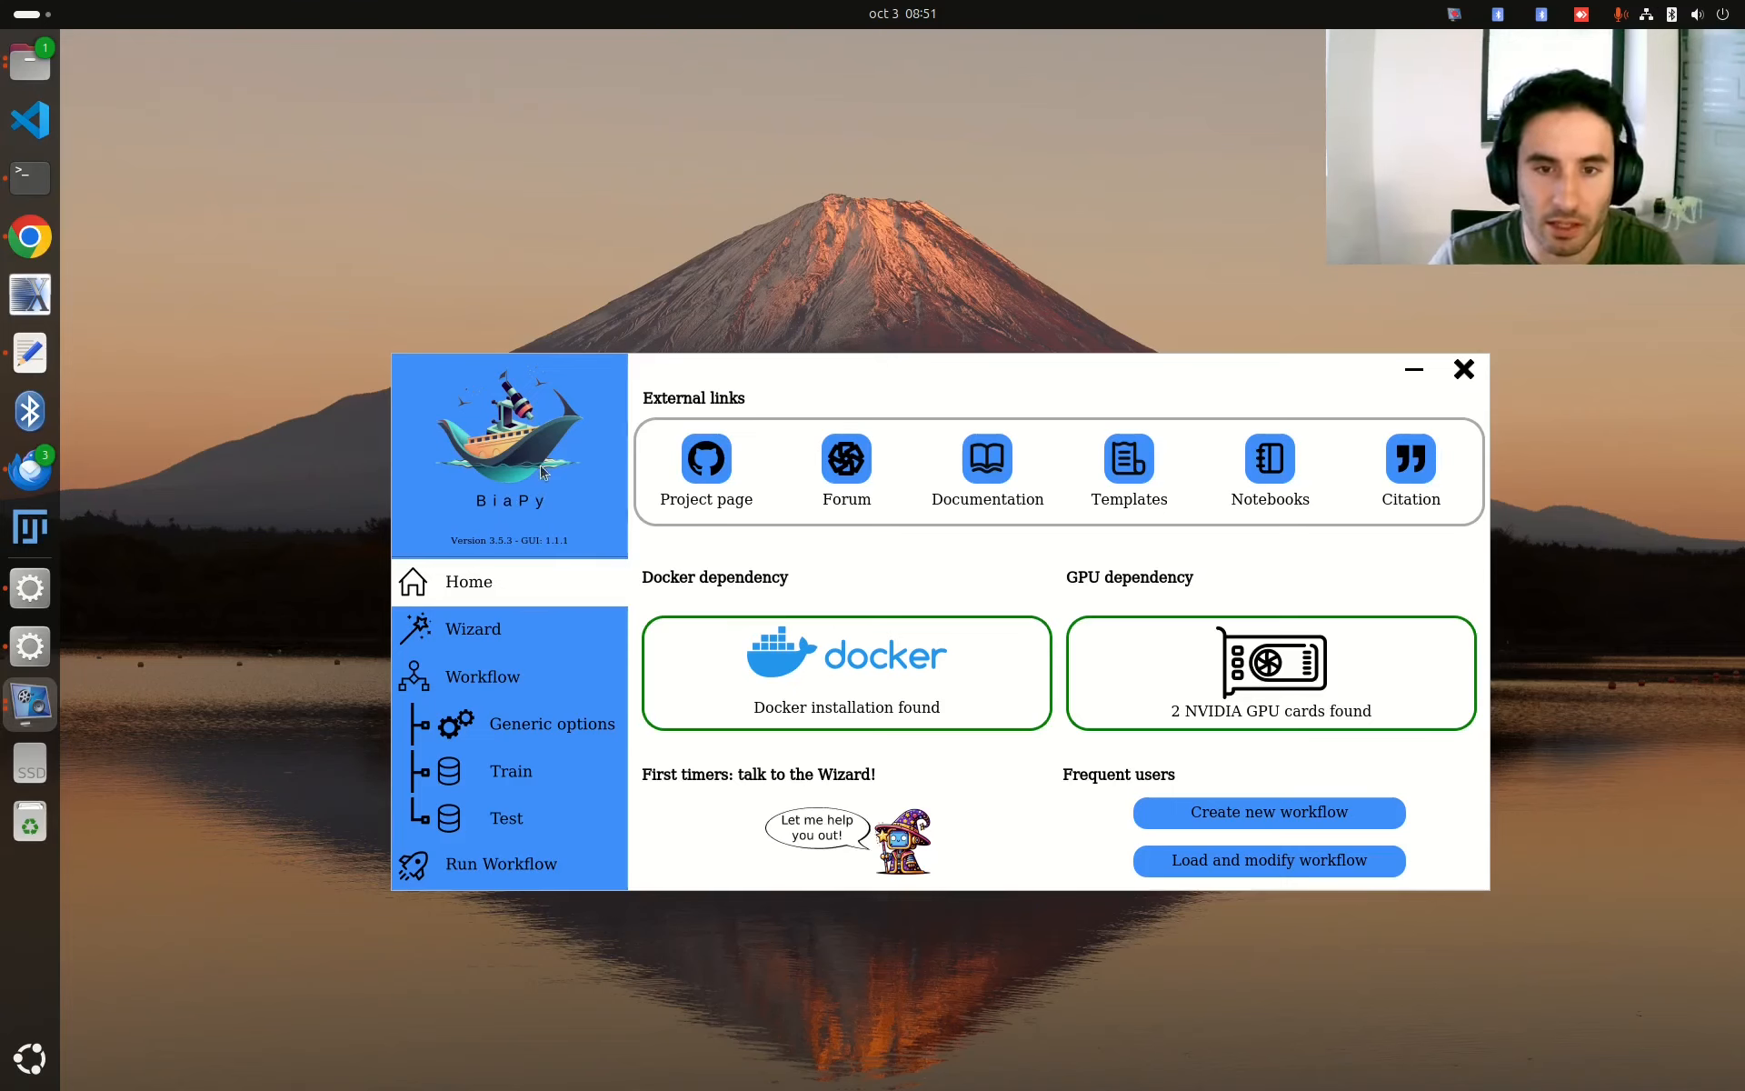
mouse_move(514, 454)
left_mouse_down()
mouse_move(464, 486)
mouse_move(511, 451)
mouse_move(582, 479)
mouse_move(496, 489)
mouse_move(463, 450)
mouse_move(533, 462)
mouse_move(512, 456)
mouse_move(533, 482)
left_mouse_up()
mouse_move(876, 395)
left_mouse_down()
mouse_move(783, 397)
mouse_move(970, 400)
mouse_move(799, 398)
mouse_move(887, 385)
left_mouse_up()
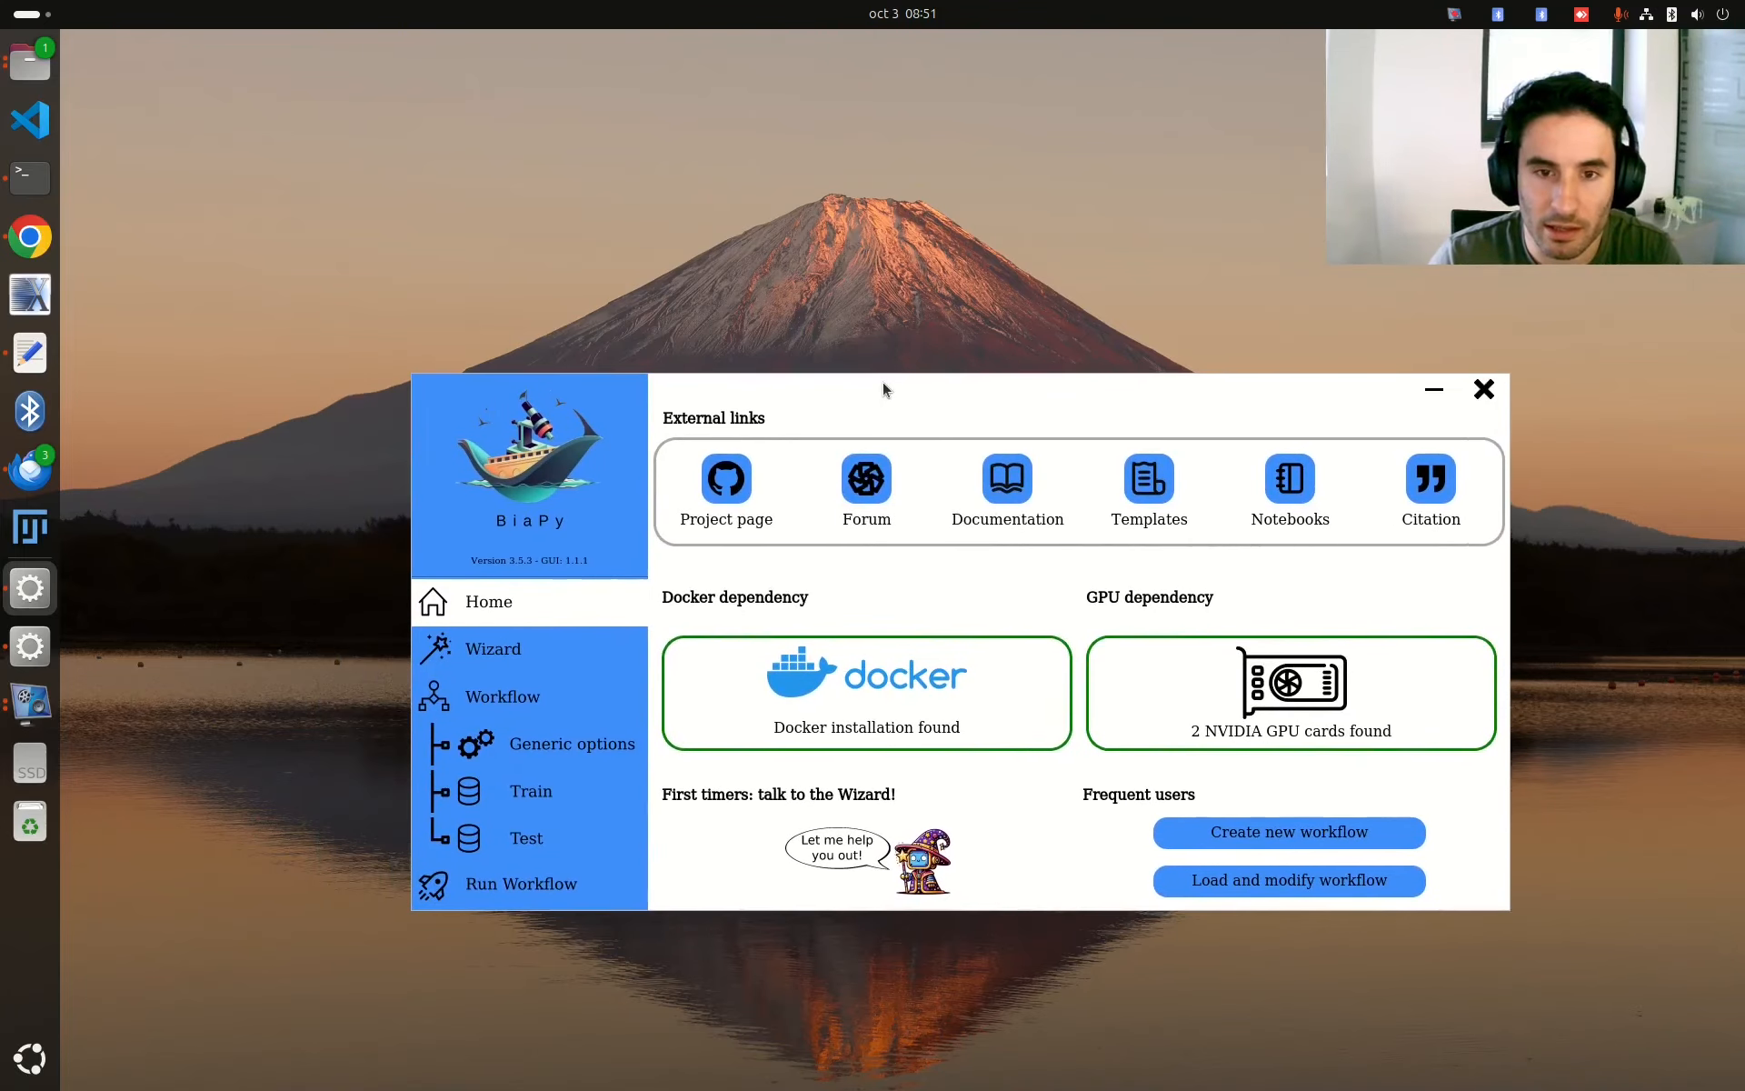
mouse_move(1118, 385)
left_mouse_down()
mouse_move(918, 389)
mouse_move(1125, 391)
mouse_move(1108, 392)
left_mouse_up()
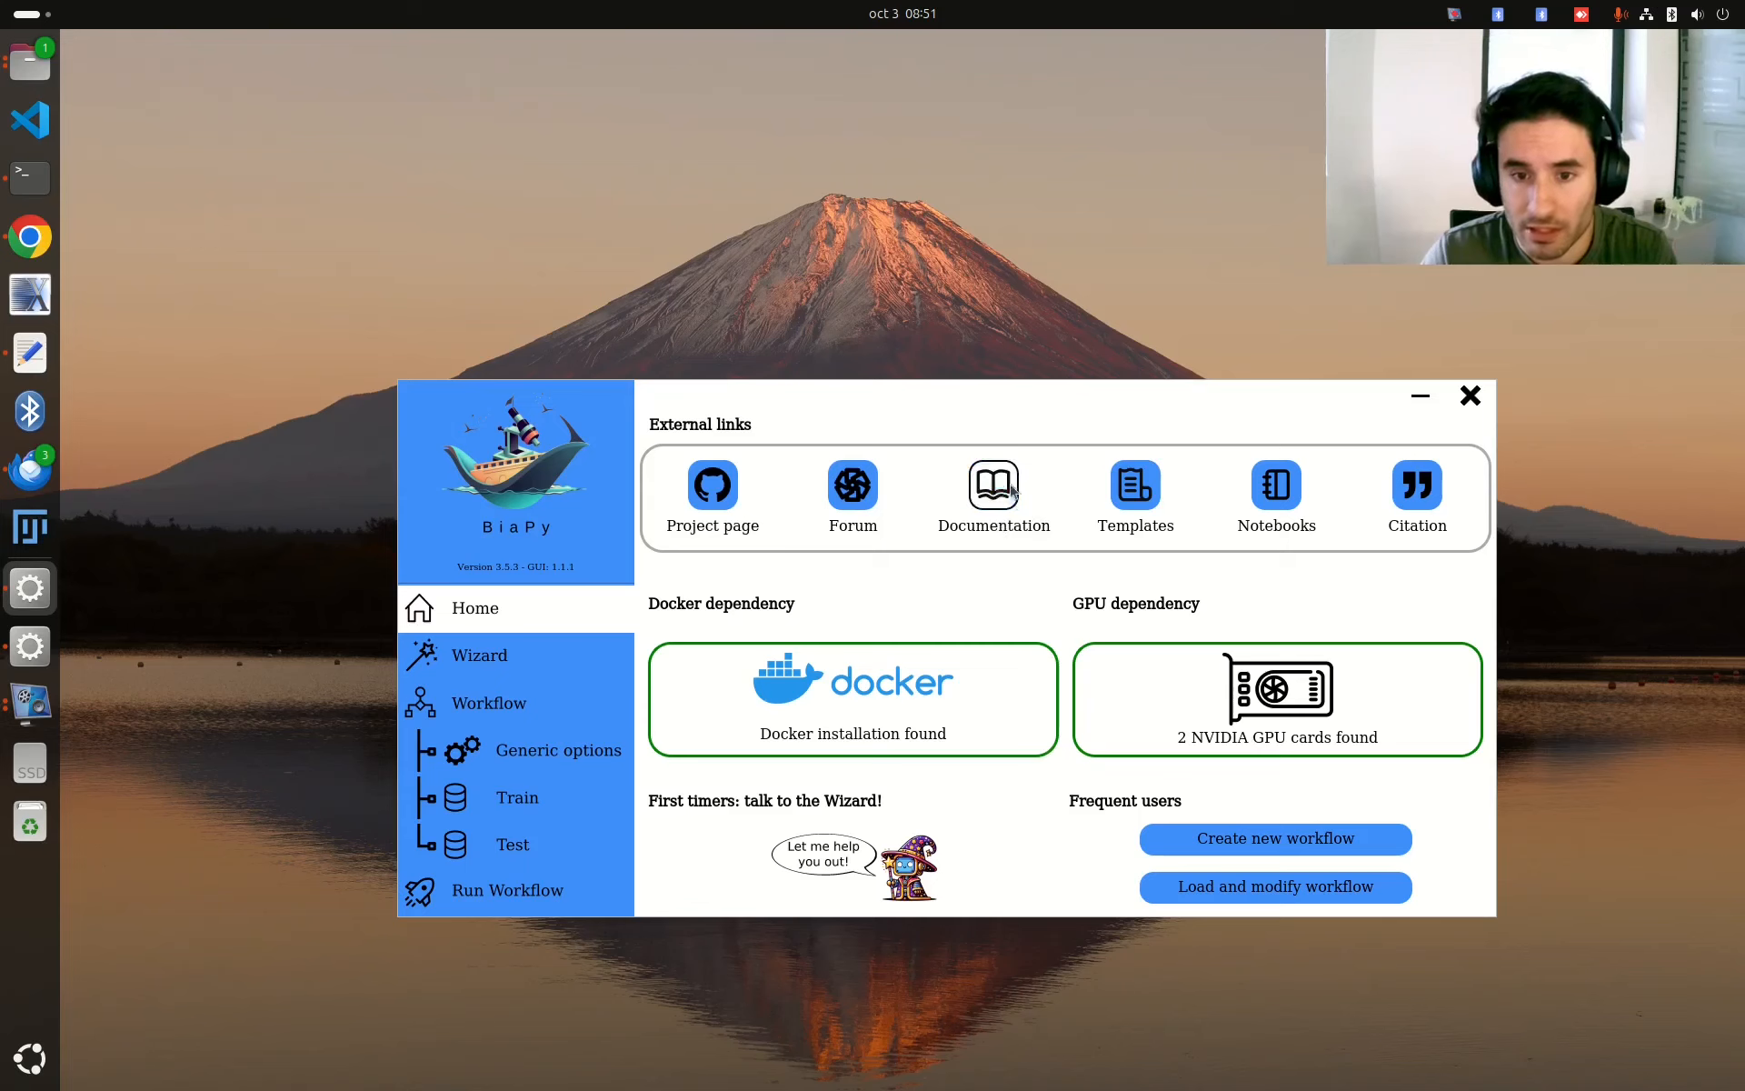
left_click_drag(528, 439, 506, 418)
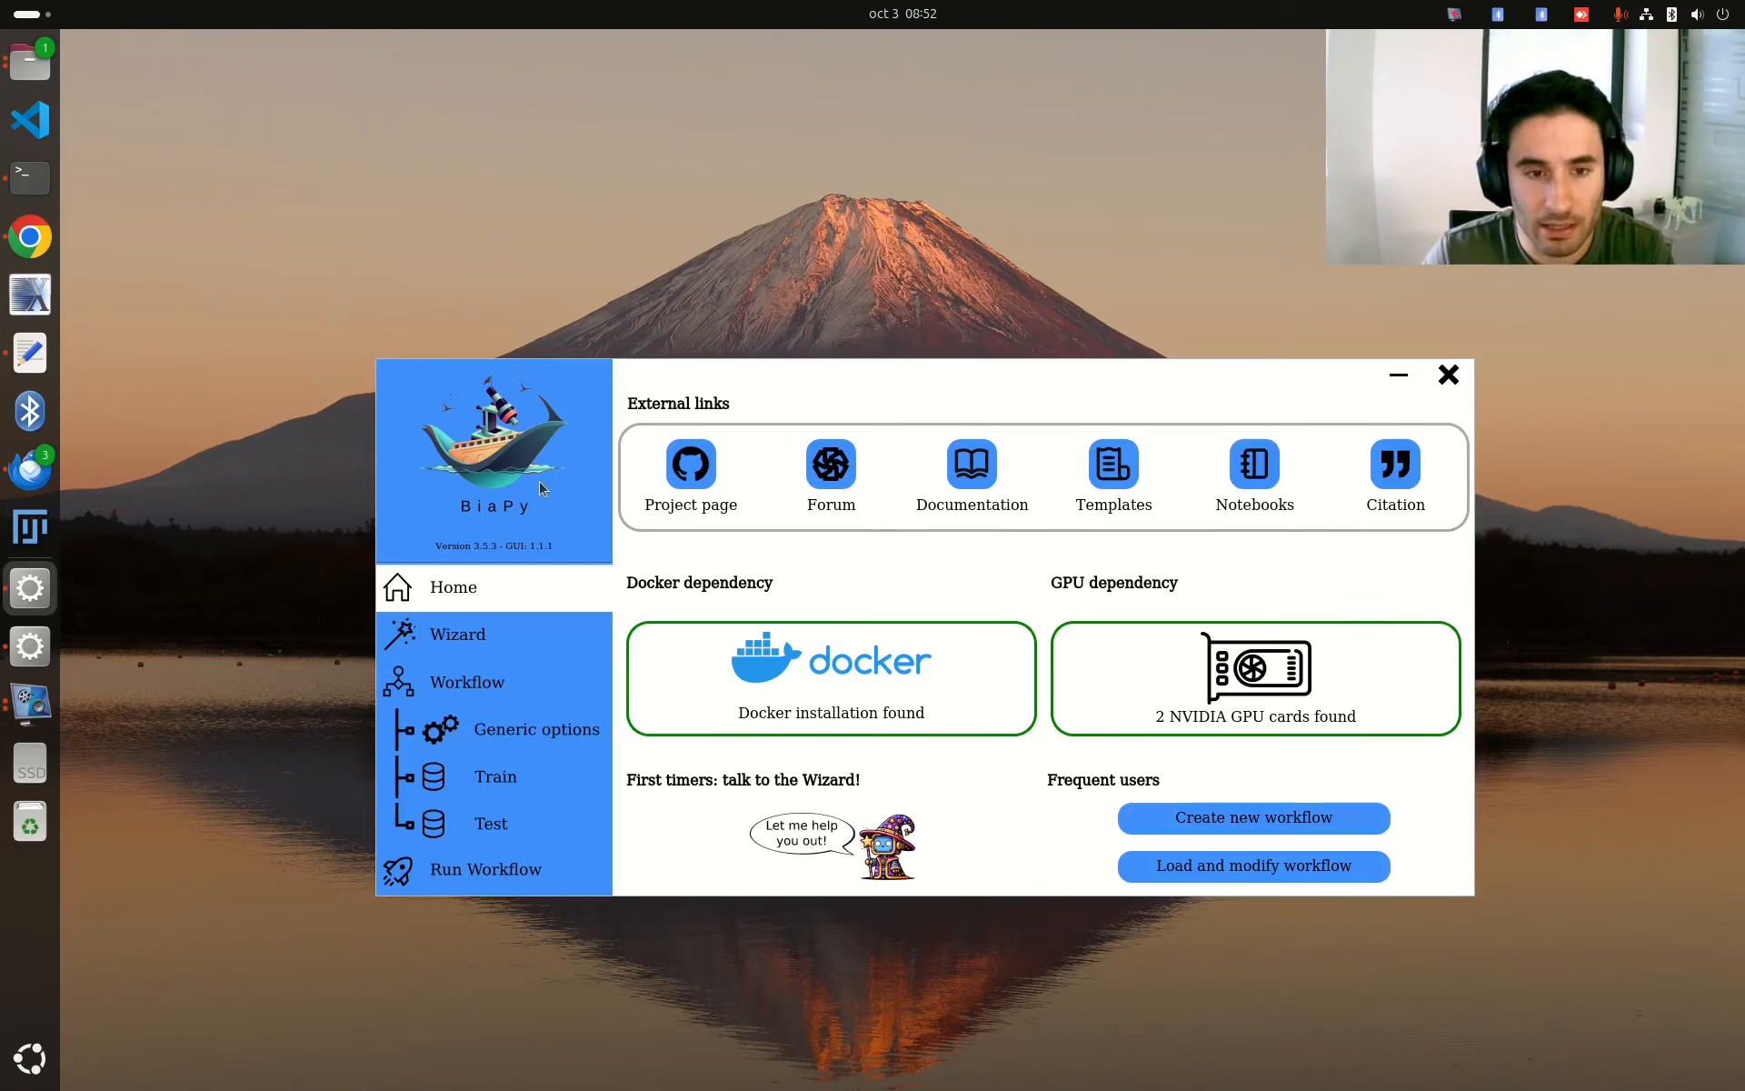
left_click_drag(539, 483, 537, 462)
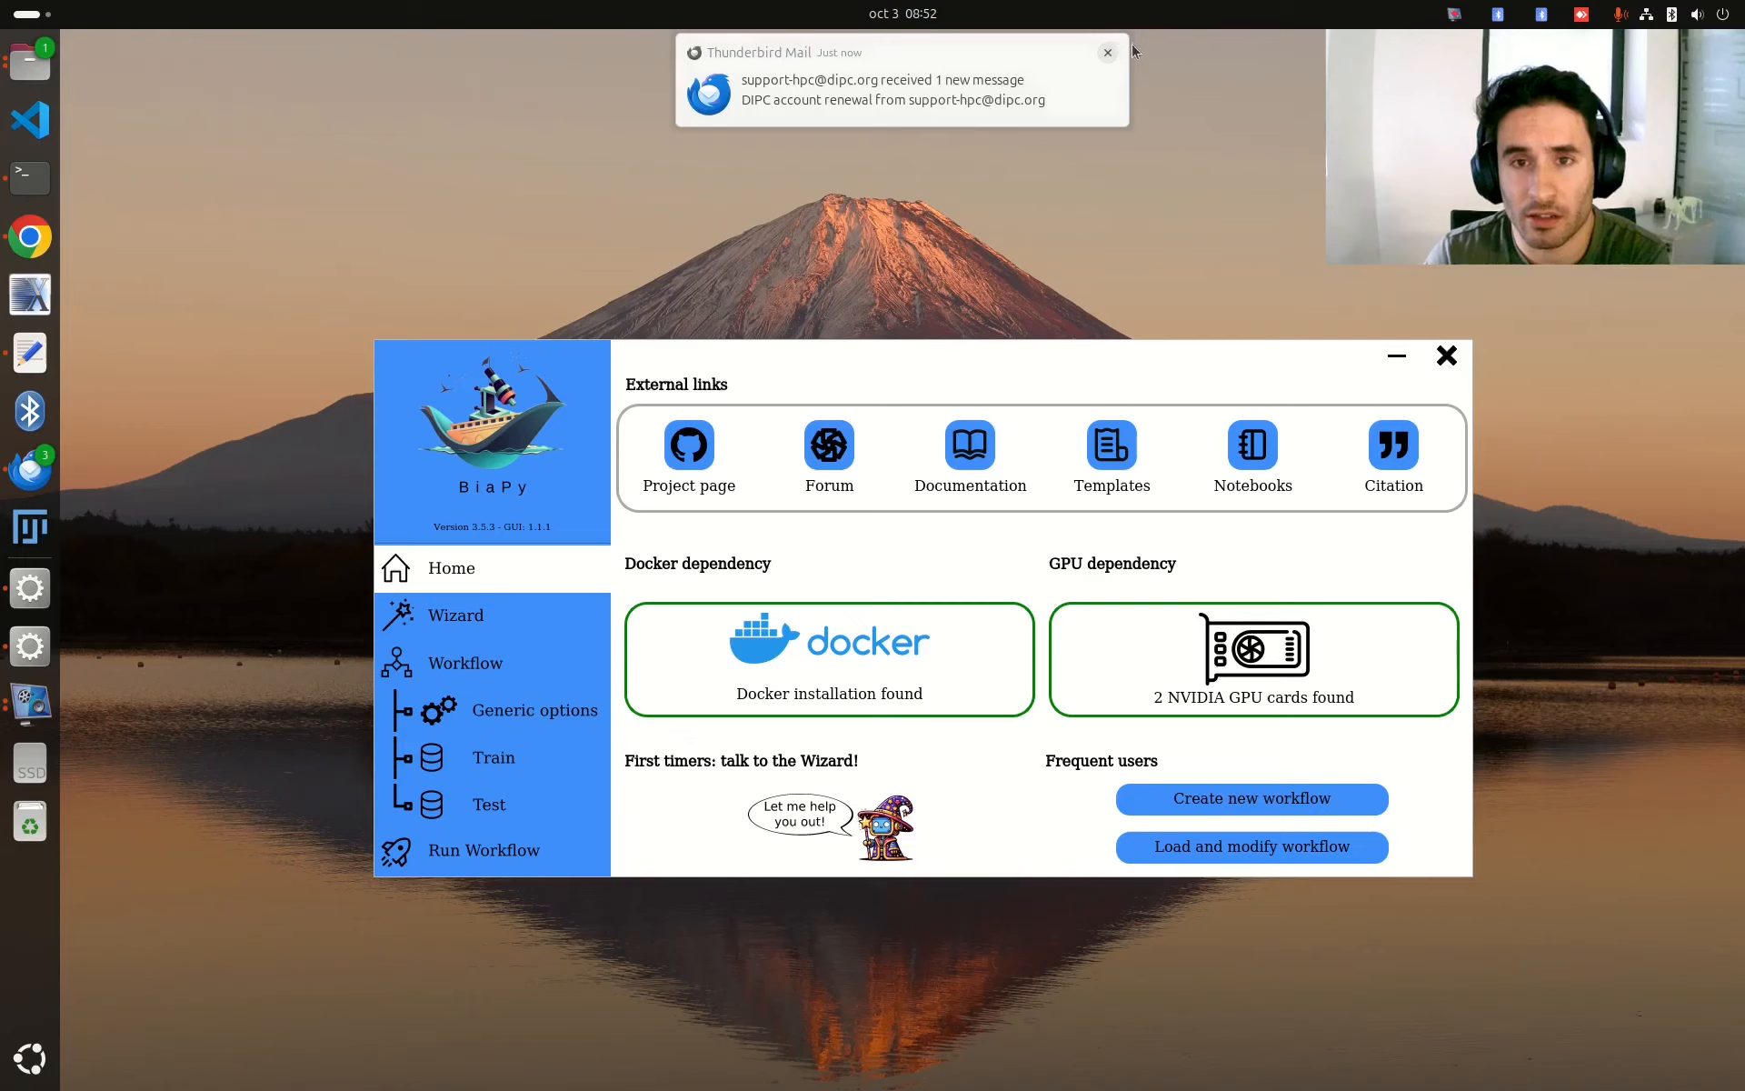
left_click(1107, 52)
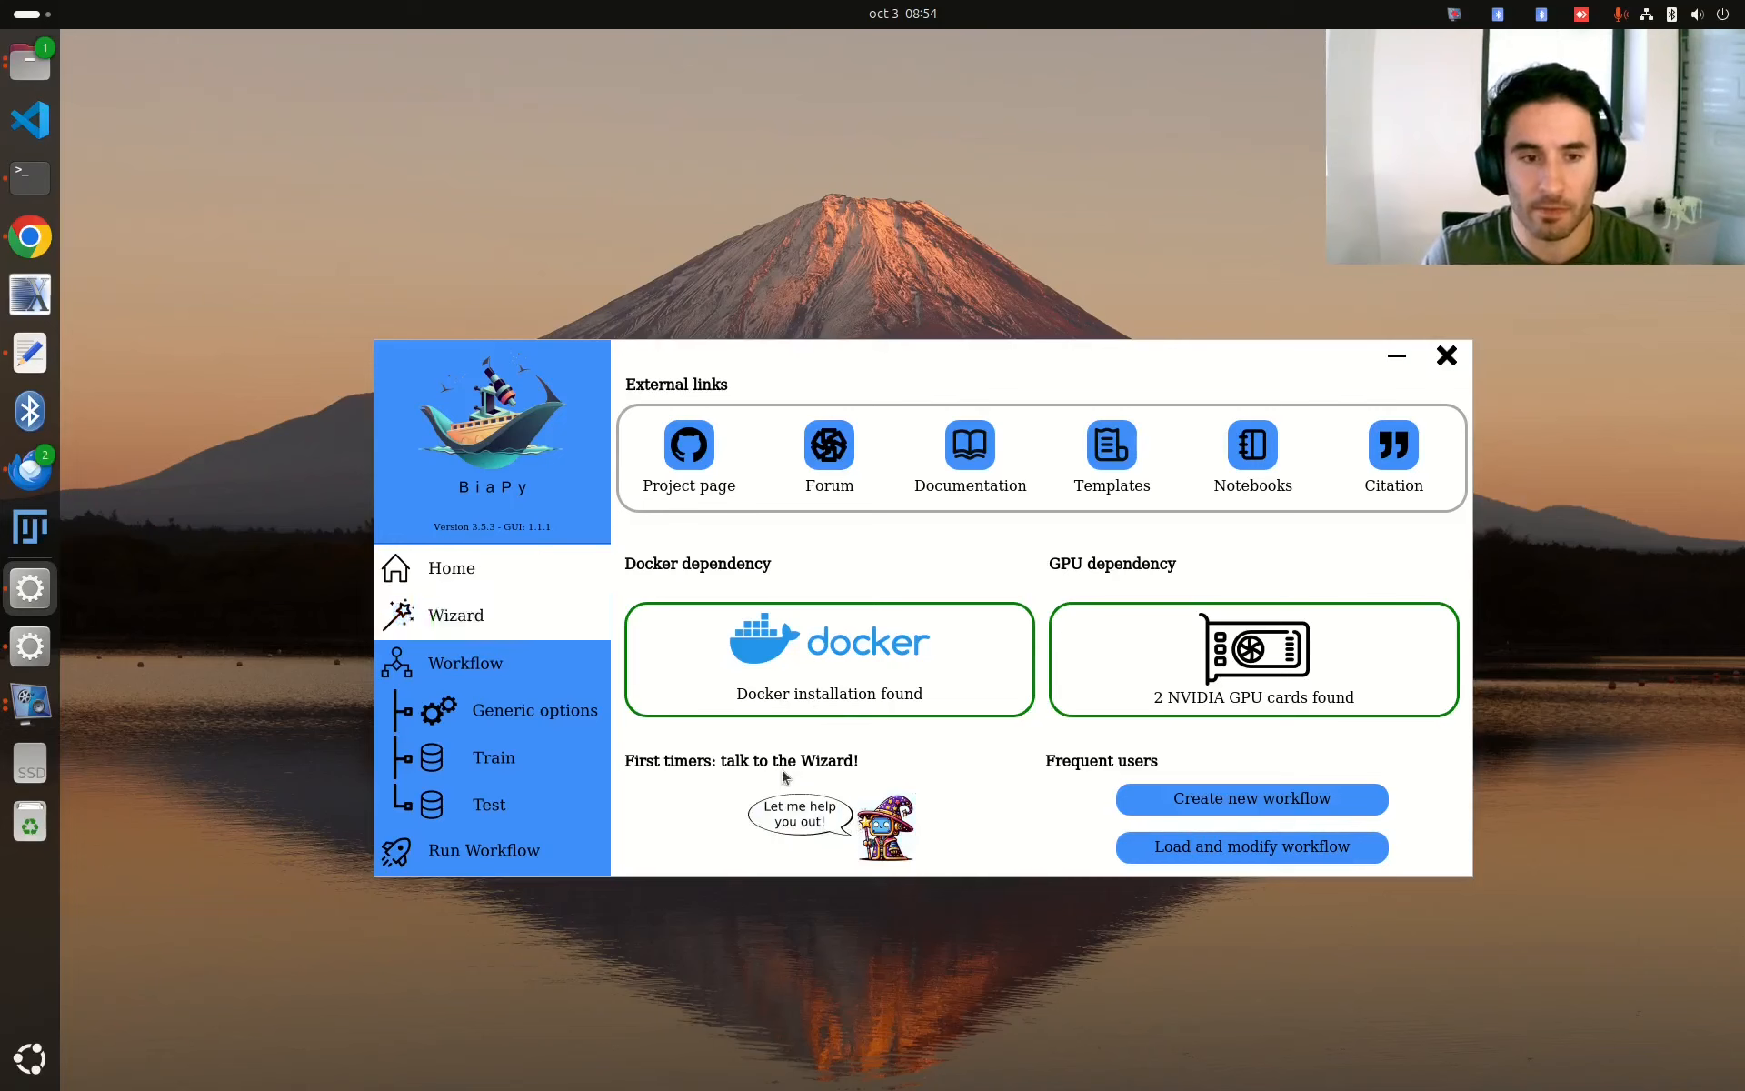
- Start the BiaPy wizard and set the configuration file directory to the parent folder of BiaPy-GUI
left_click(860, 841)
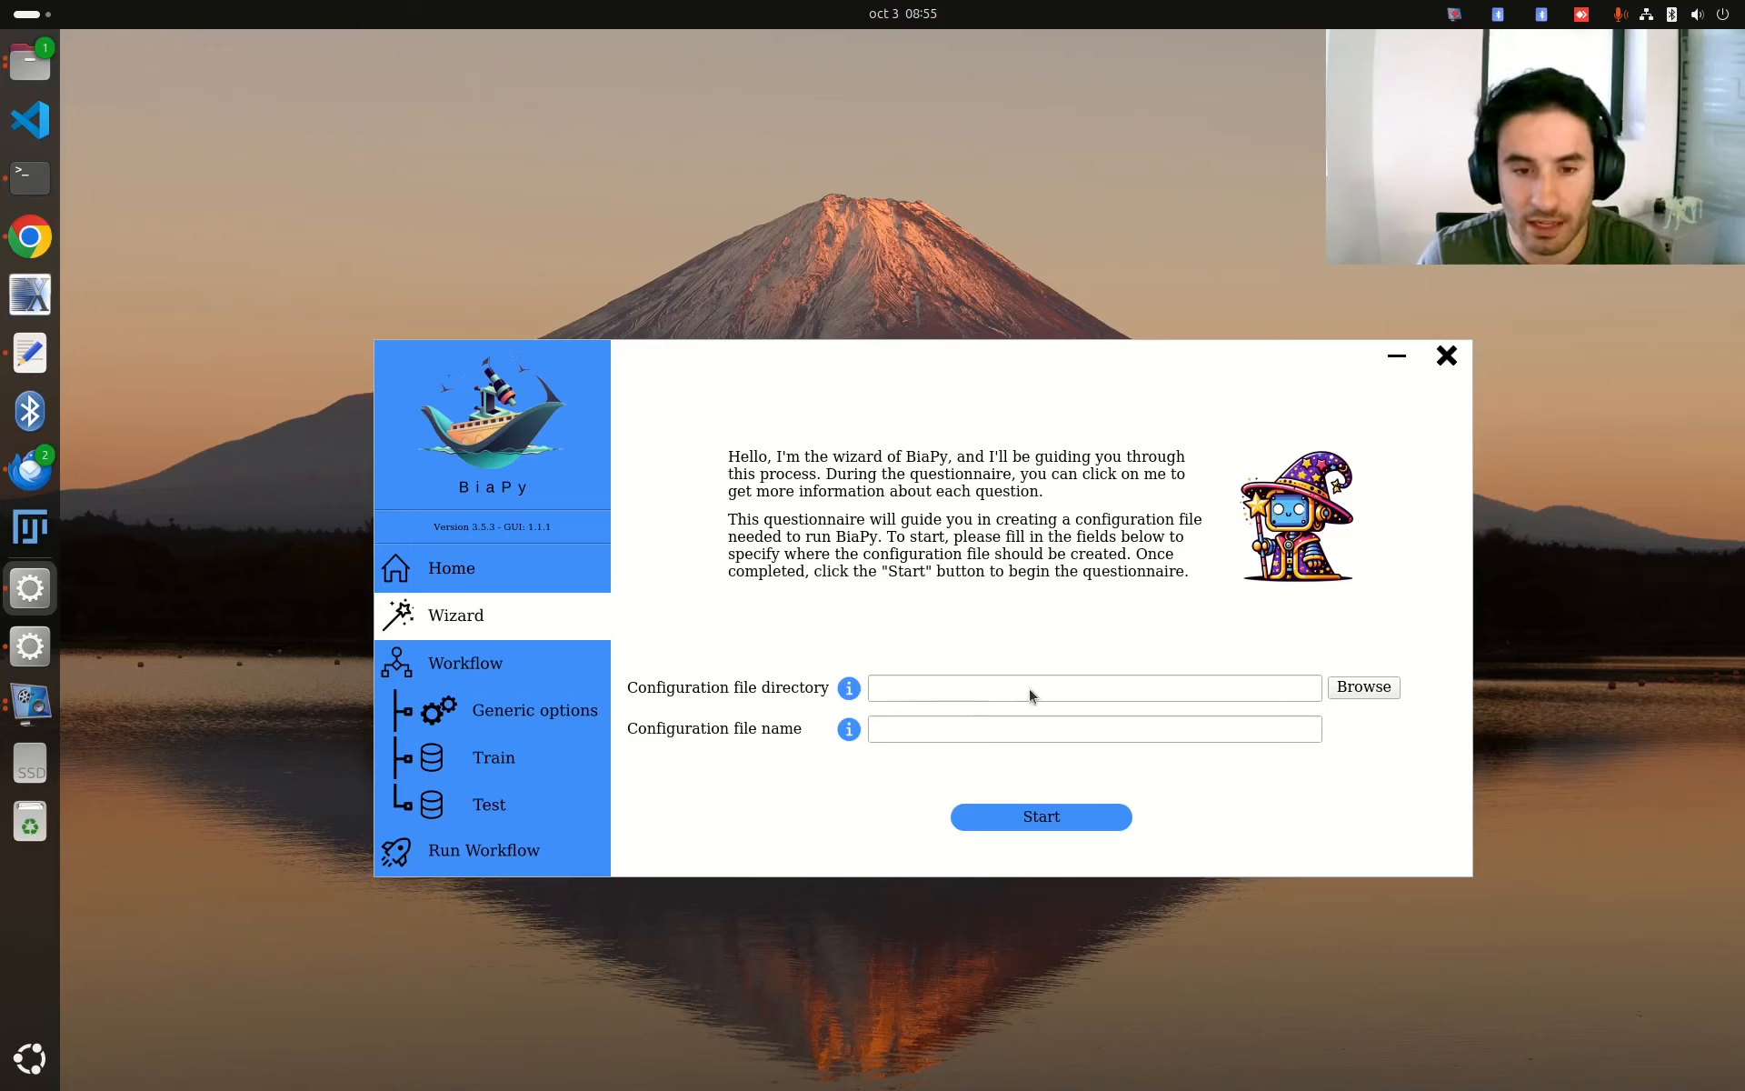
left_click(1360, 689)
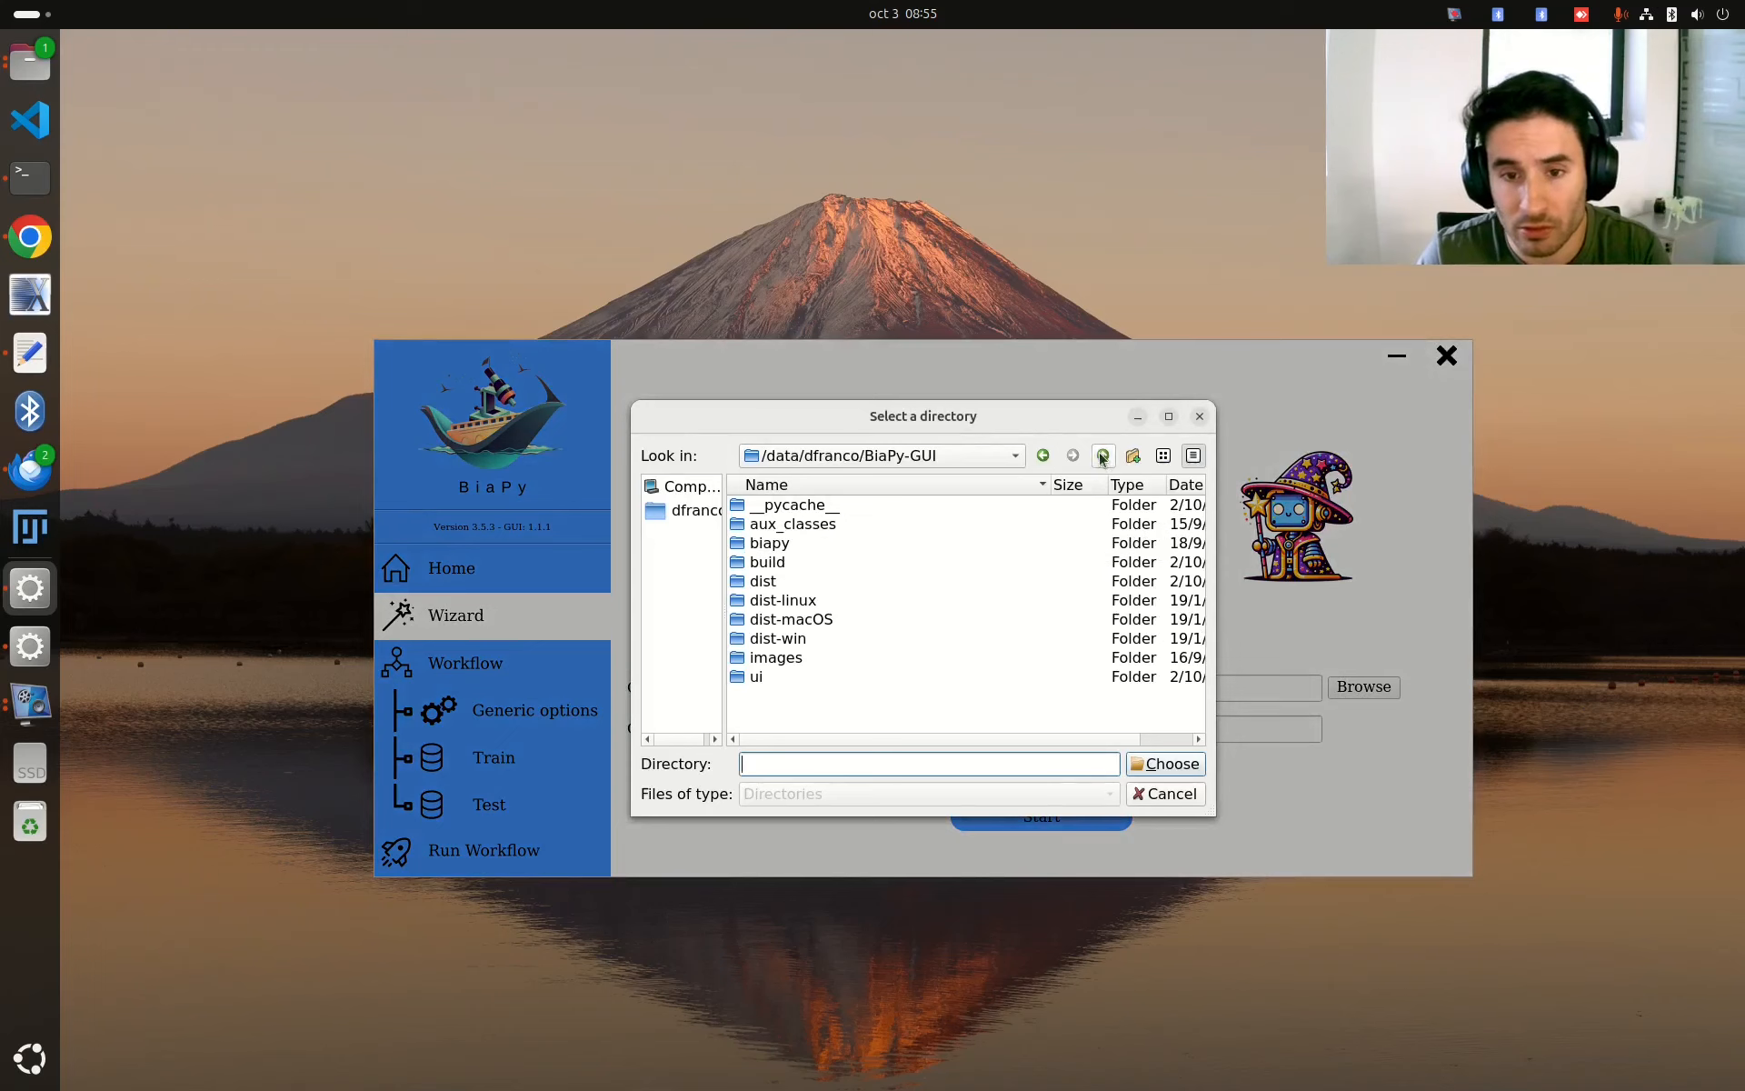
left_click(1102, 455)
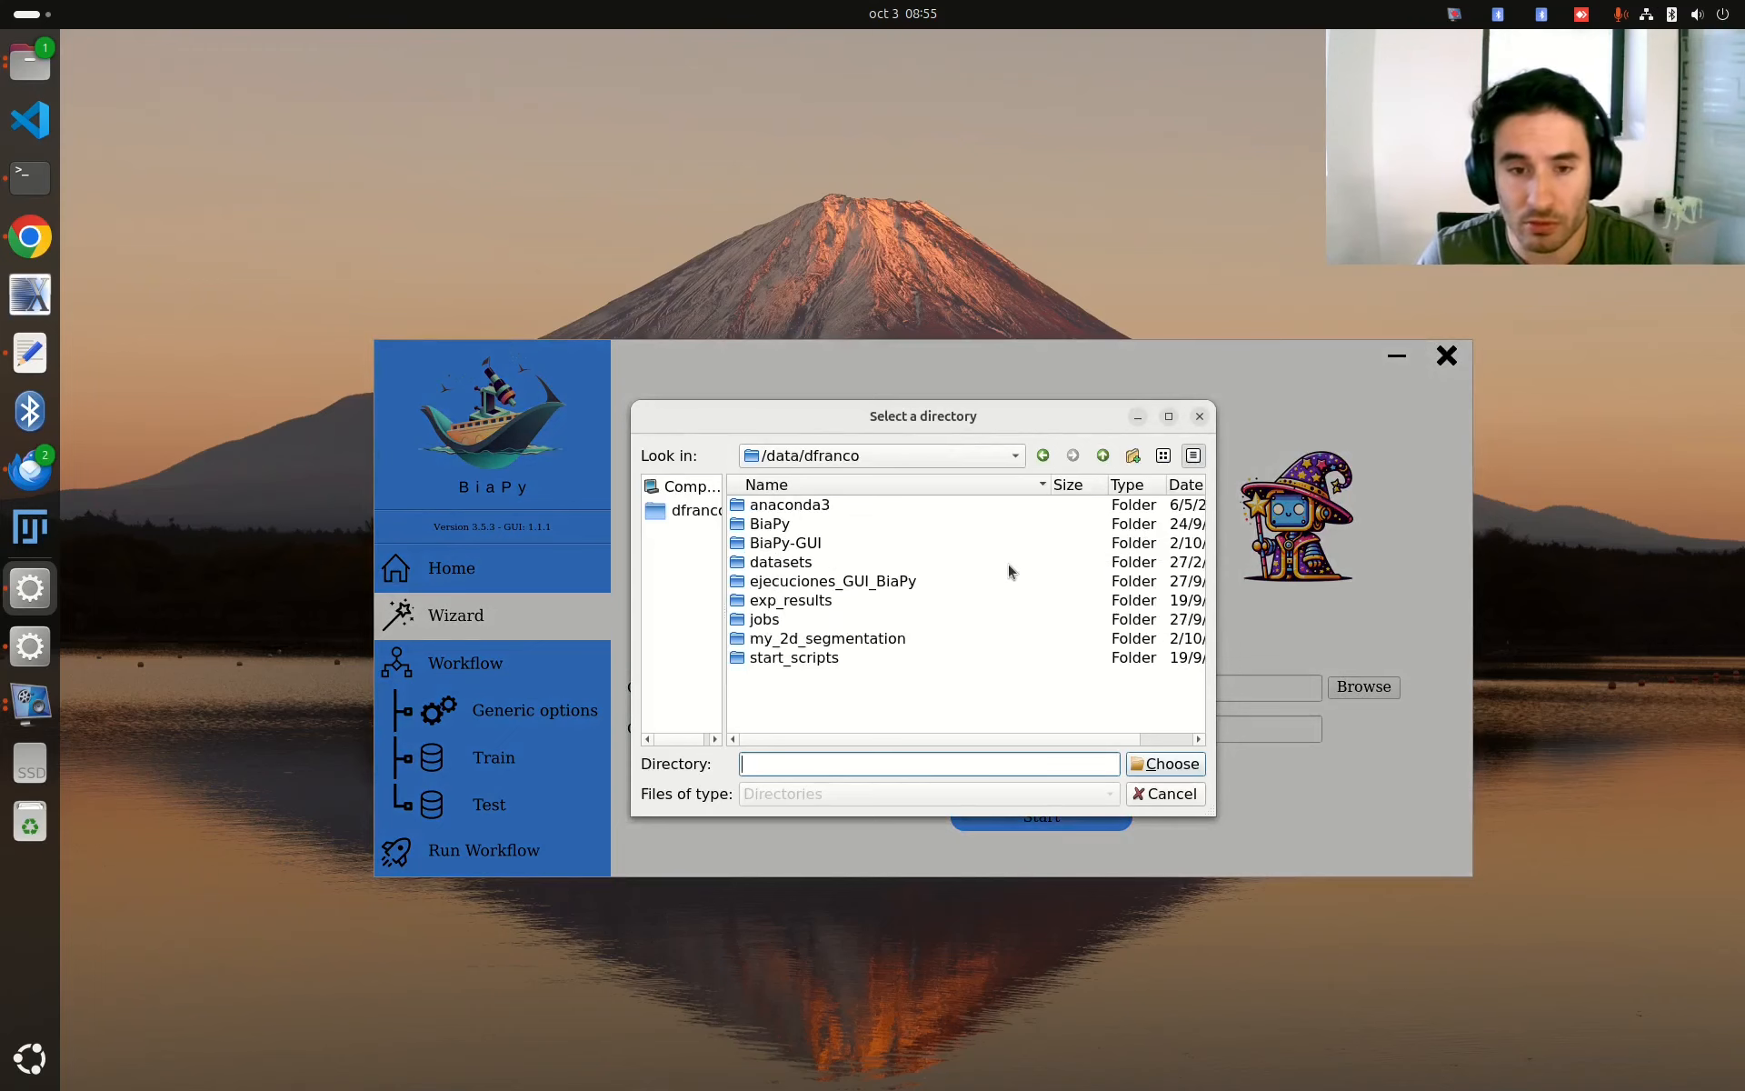
left_click(1179, 765)
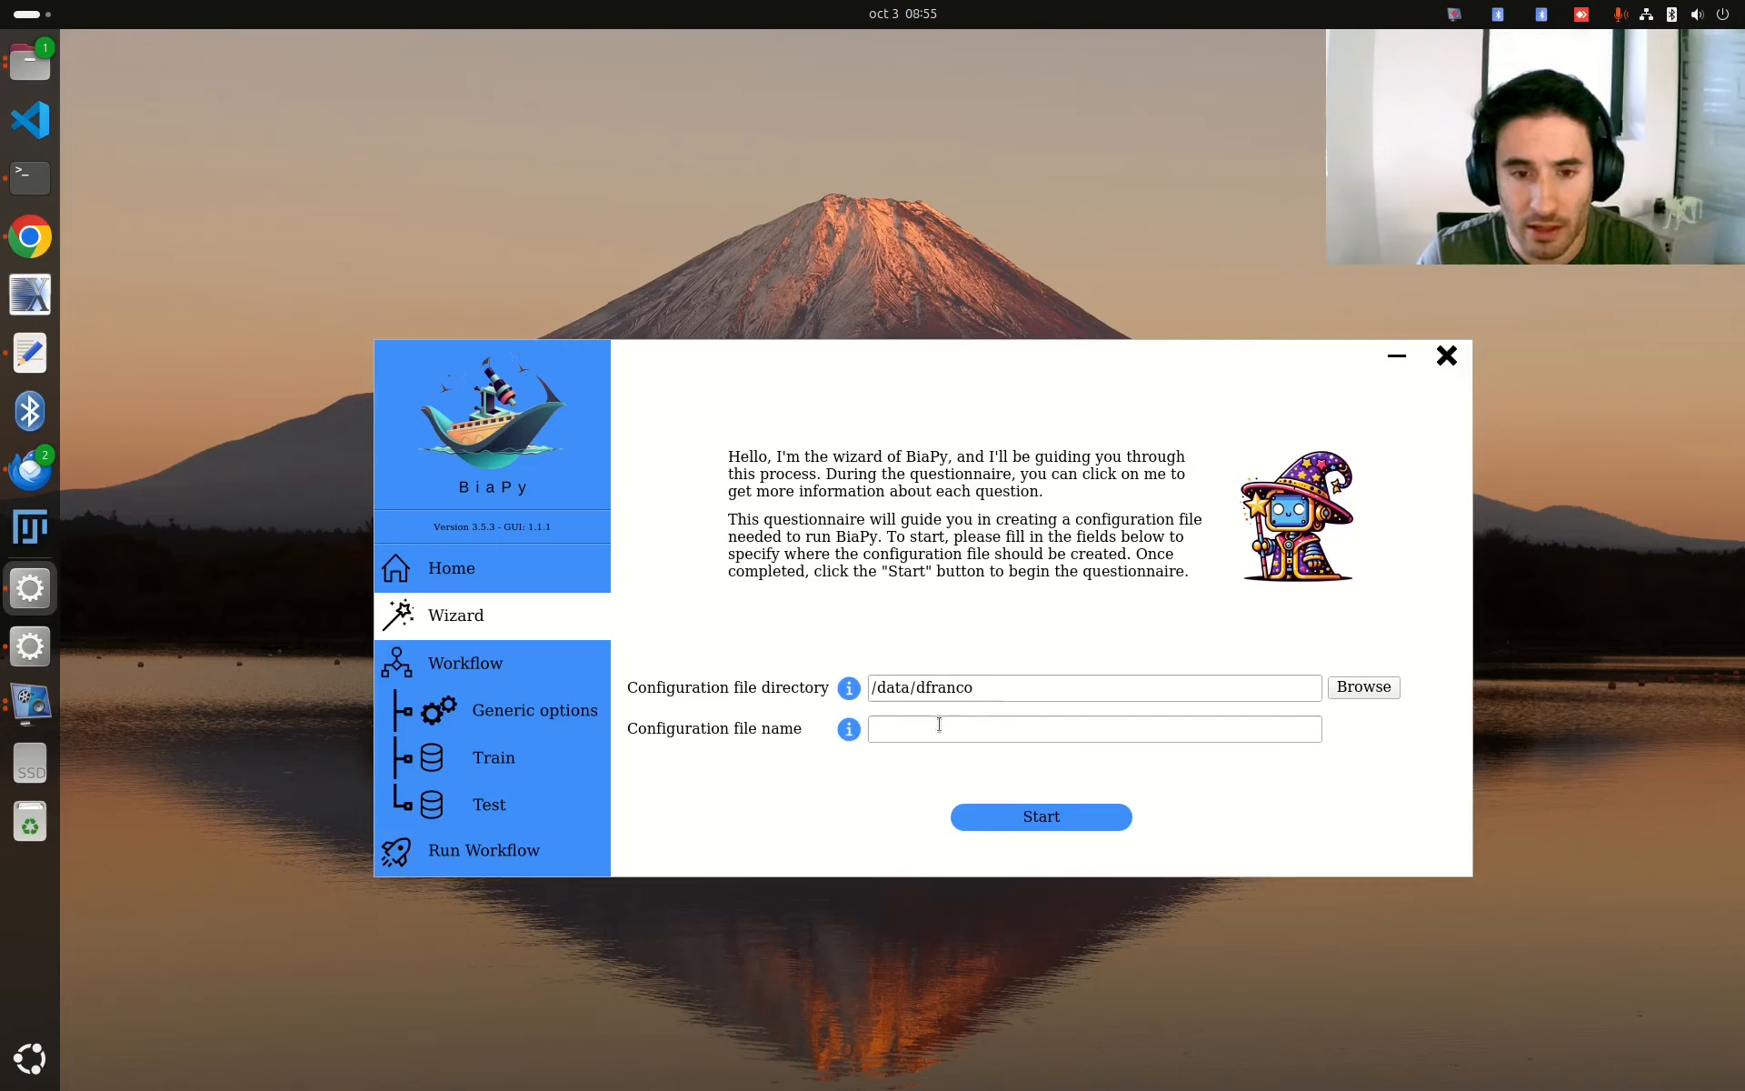
- Name the configuration file my_first_segmentation
left_click(1015, 732)
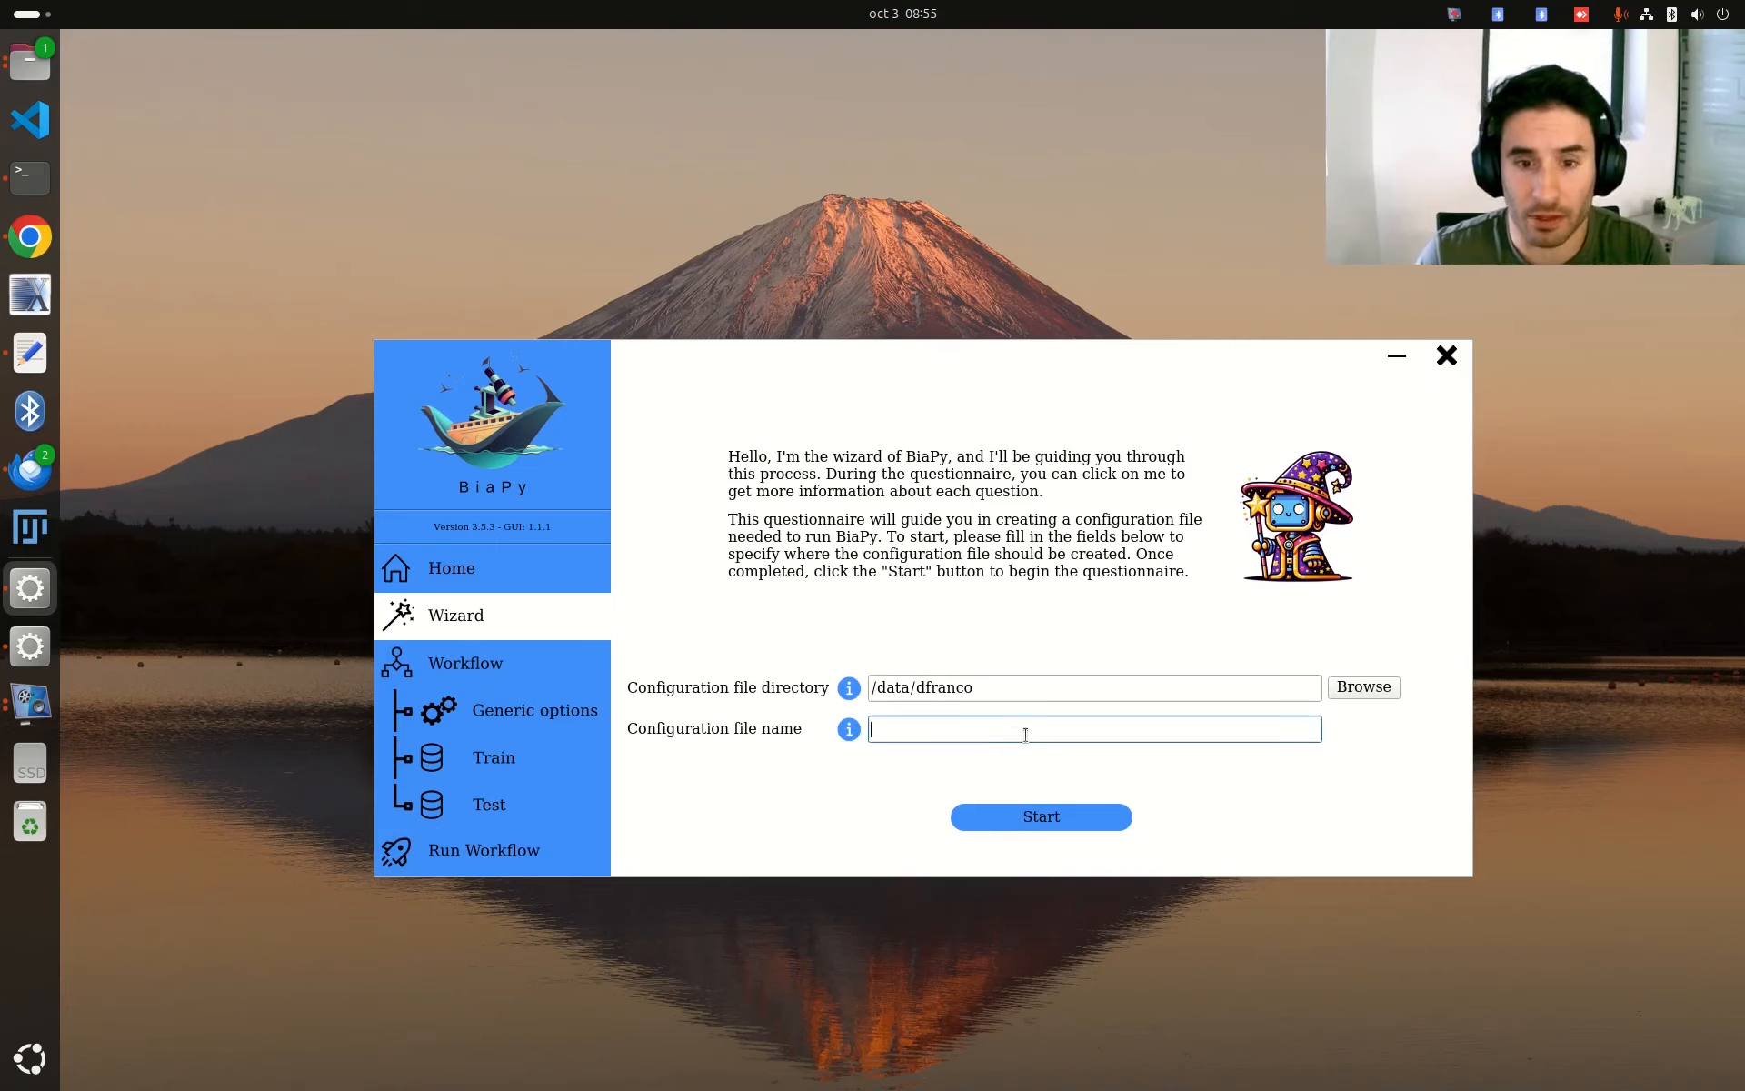
type("my_se")
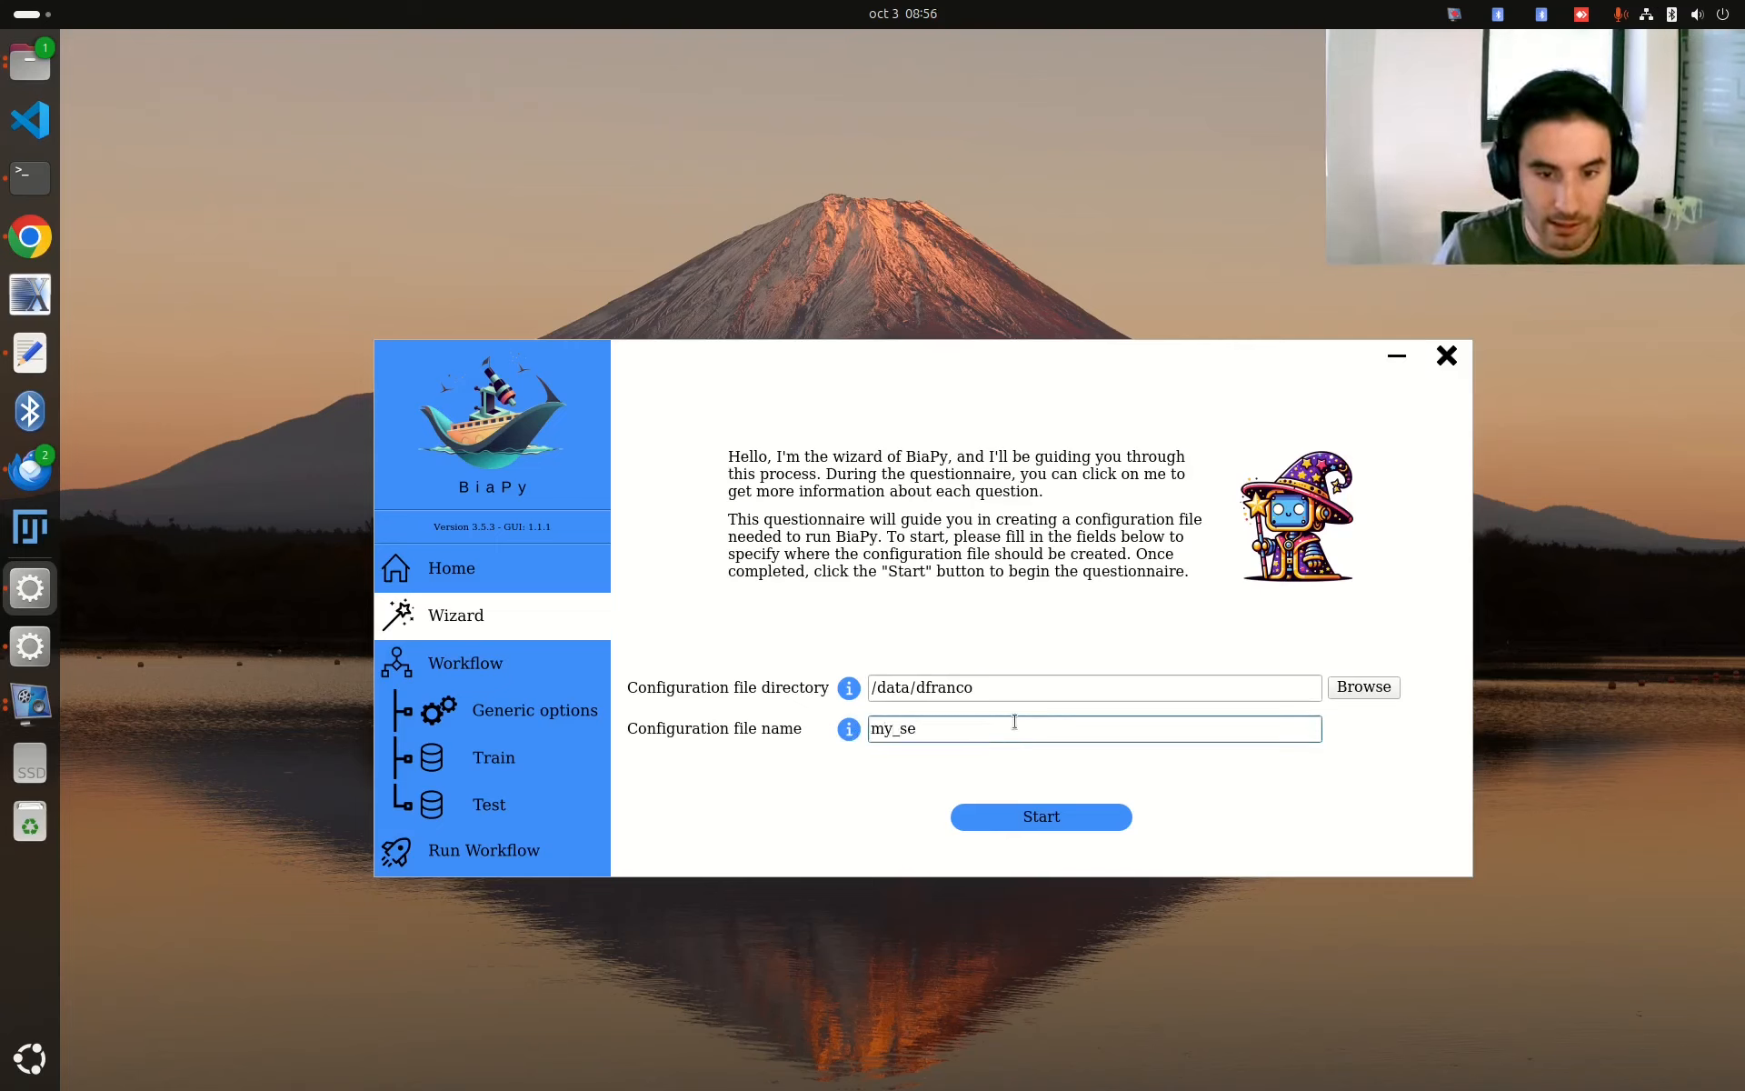
key("BackSpace")
key("BackSpace")
key("BackSpace")
type("first_segmentation")
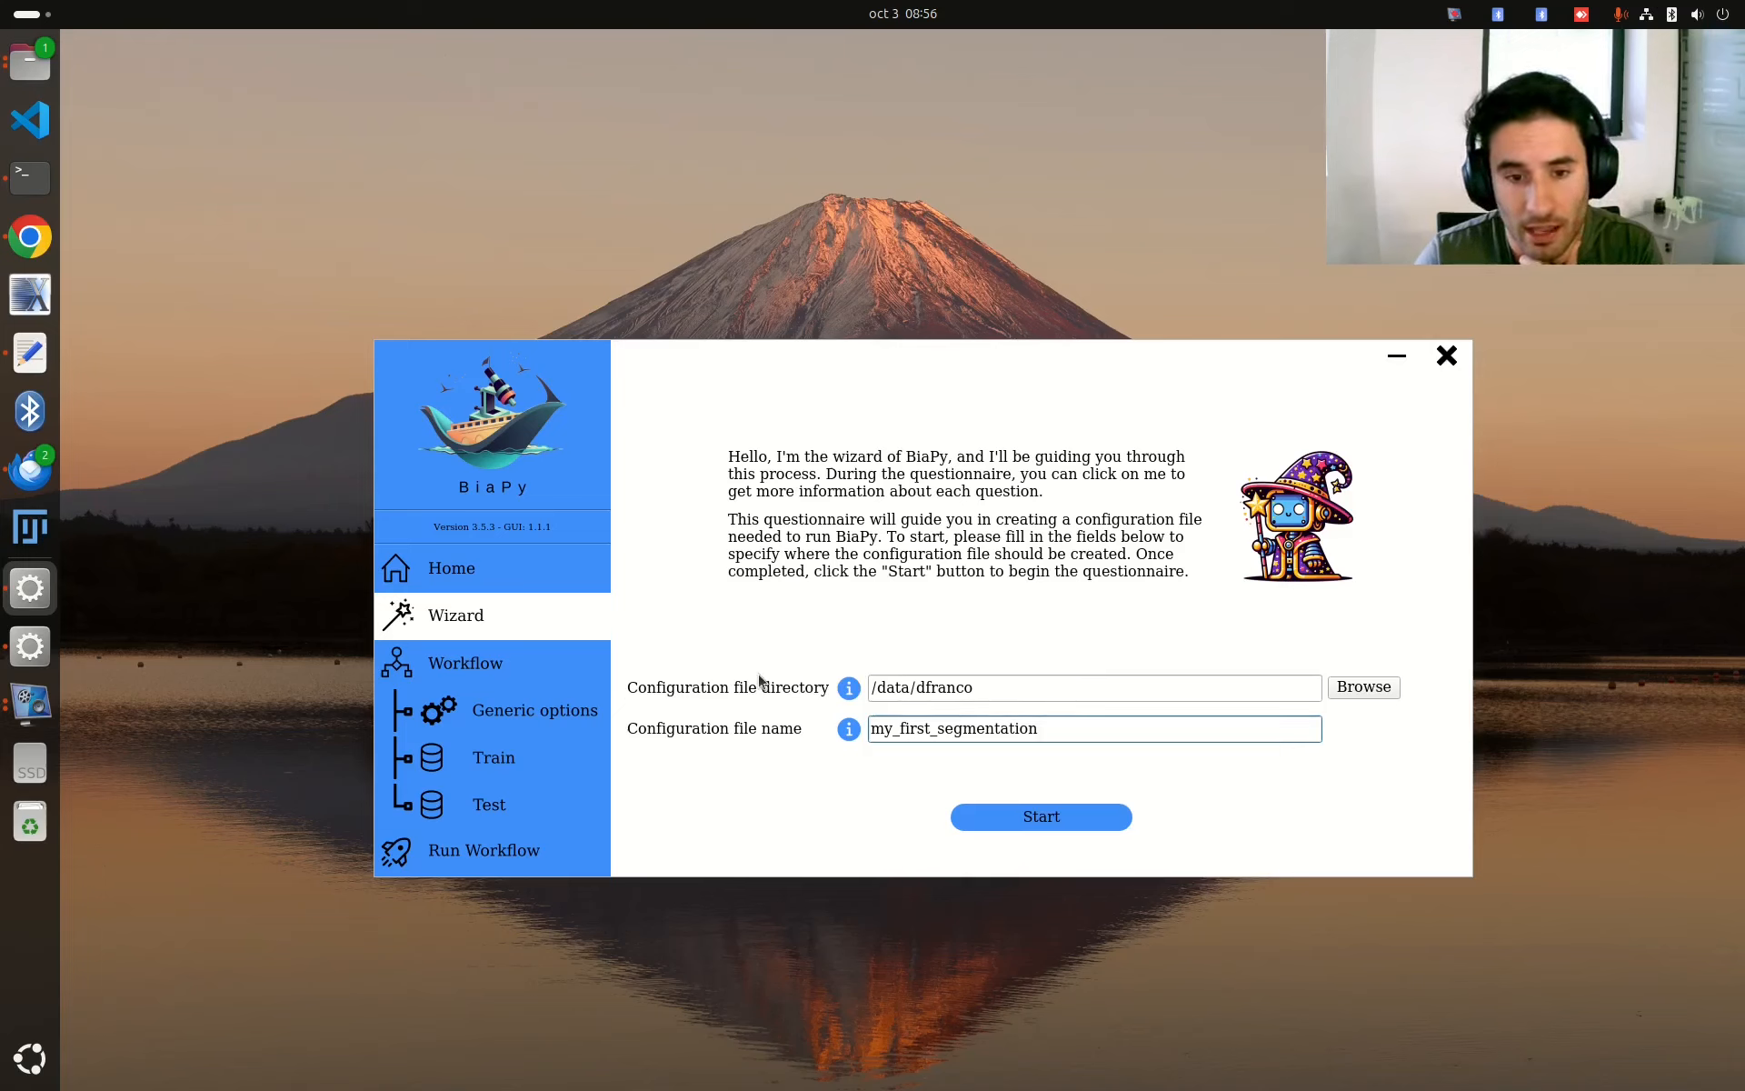
left_click(850, 743)
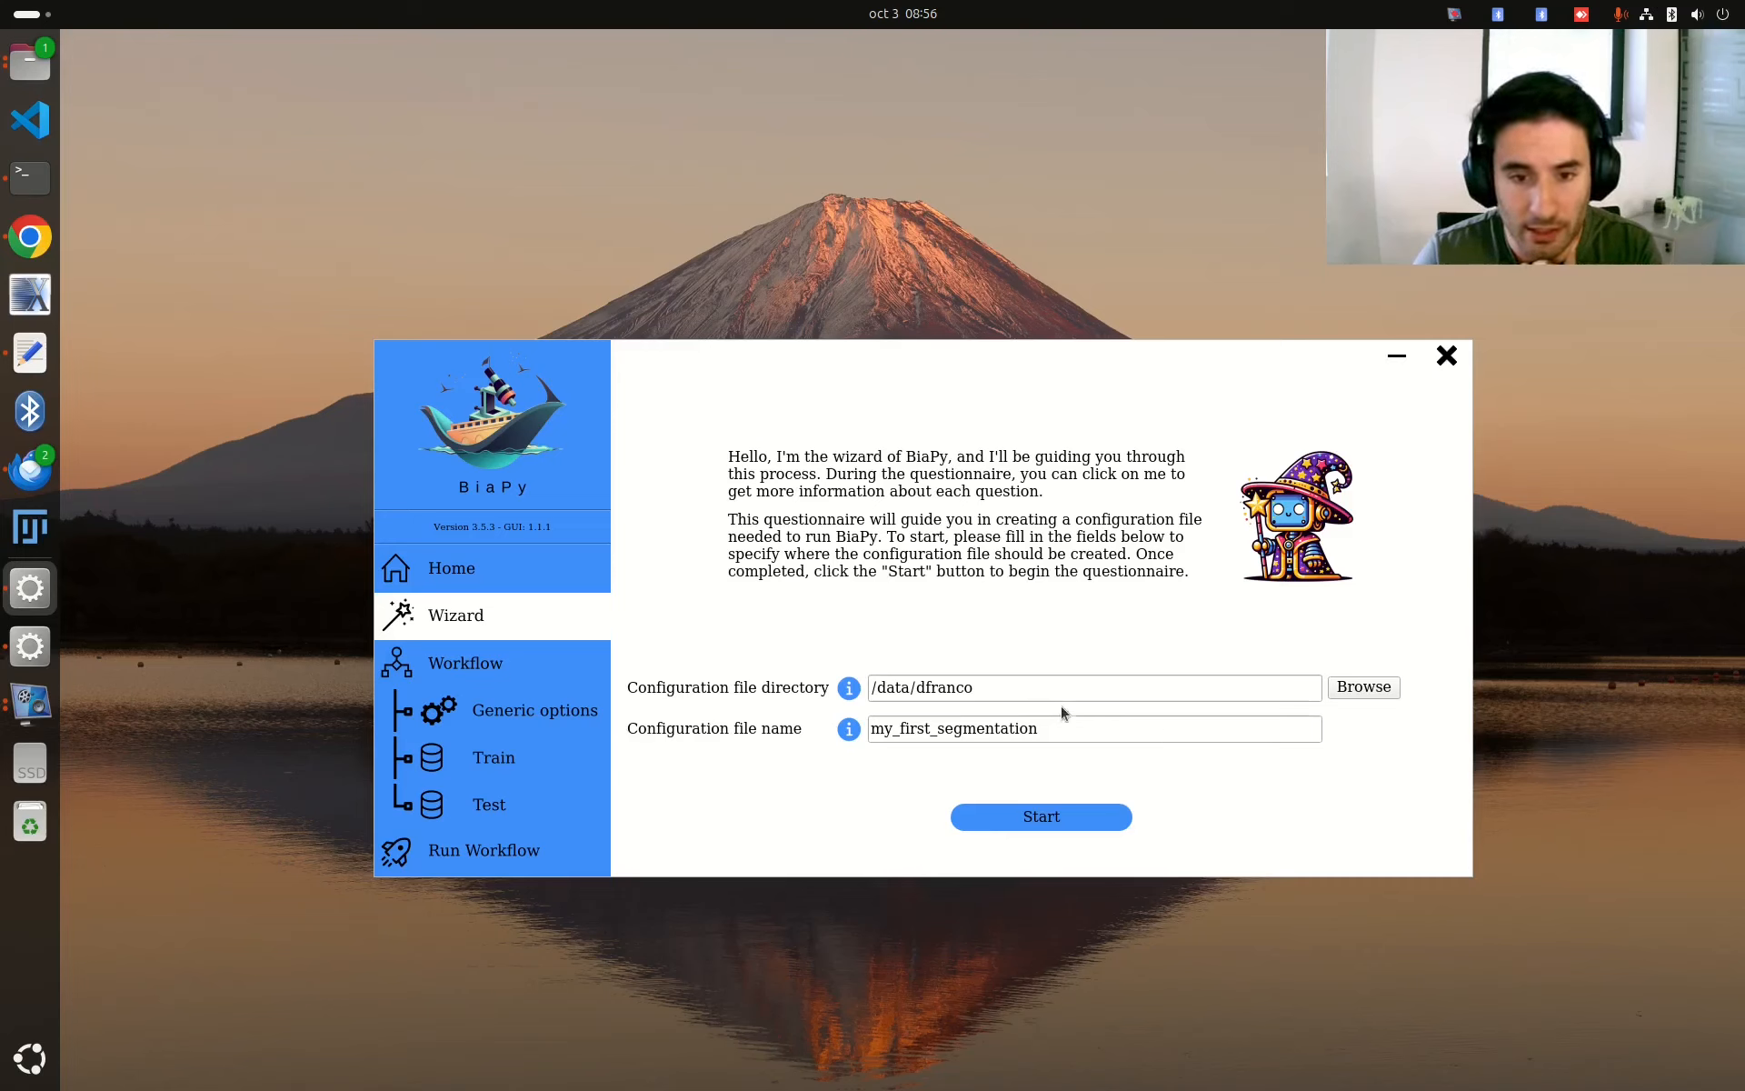
mouse_move(870, 728)
left_mouse_down()
mouse_move(1037, 726)
mouse_move(856, 728)
left_mouse_up()
left_click(1046, 726)
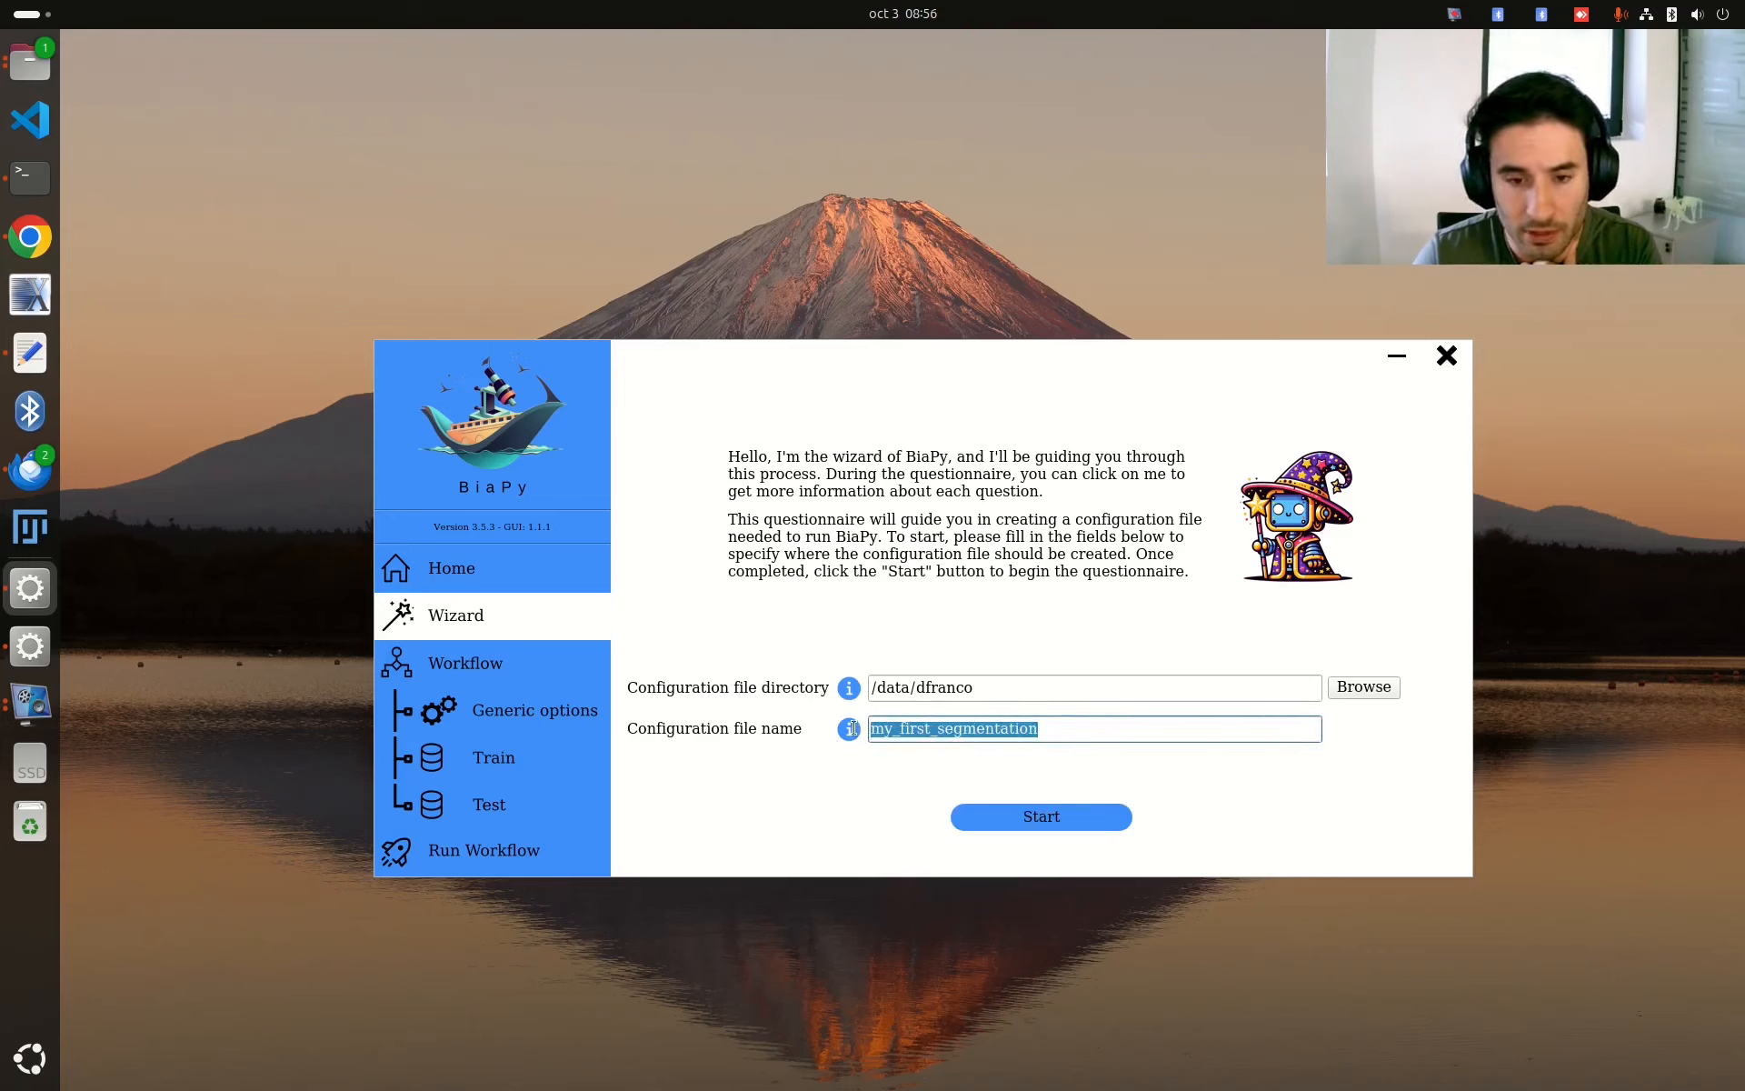
left_click(989, 728)
left_click(987, 688)
left_click_drag(985, 688, 844, 688)
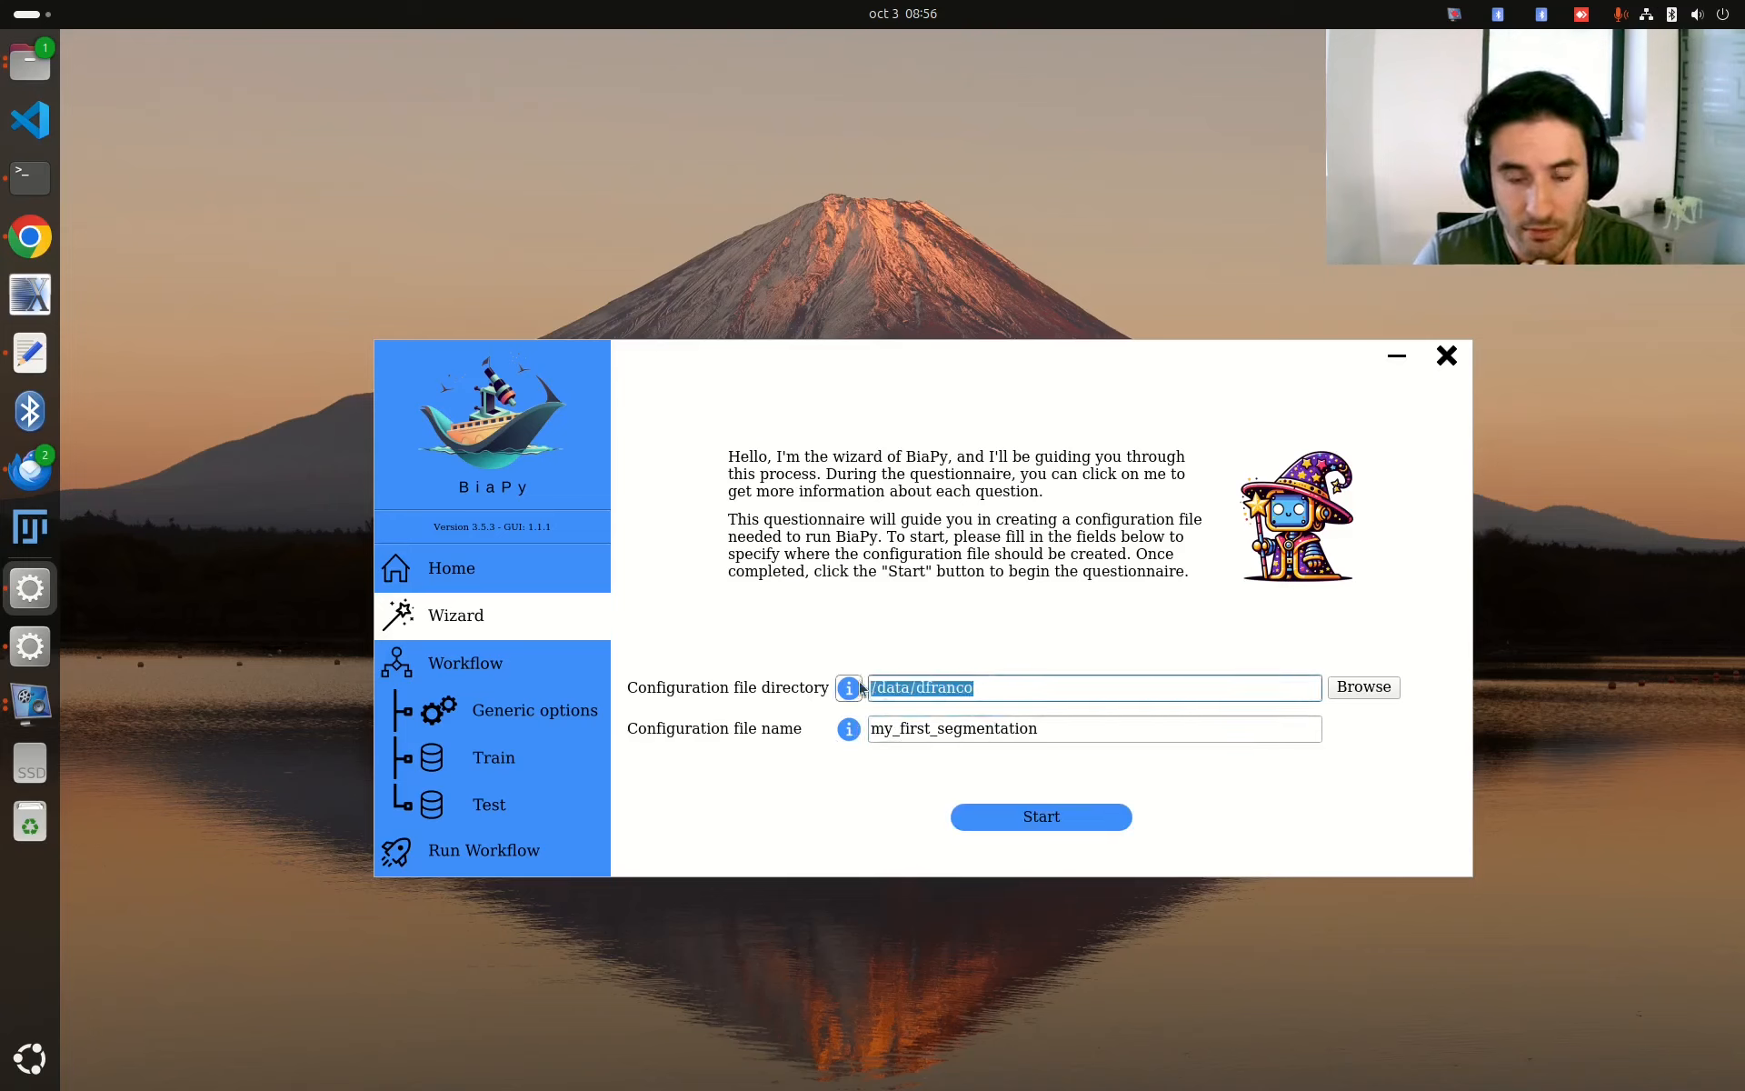
- Start the wizard questionnaire and read the wizard help for the question about 3D images
left_click(1037, 818)
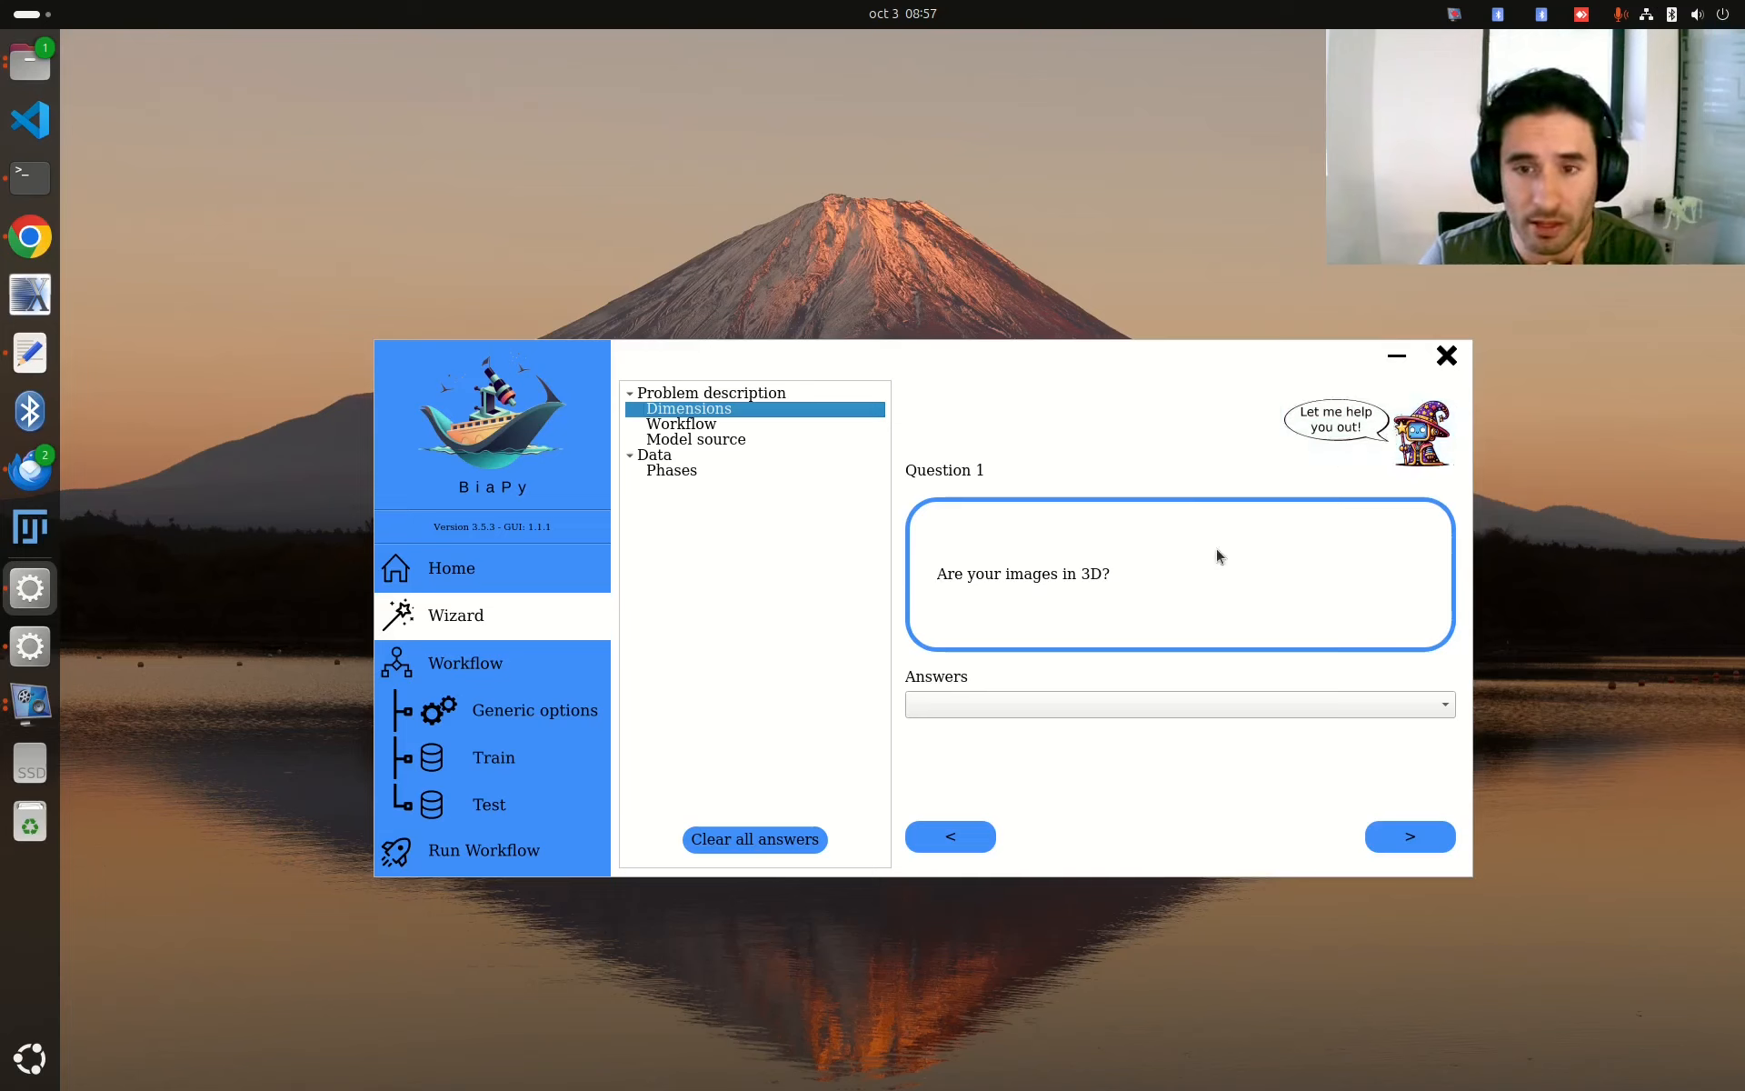
left_click(1368, 433)
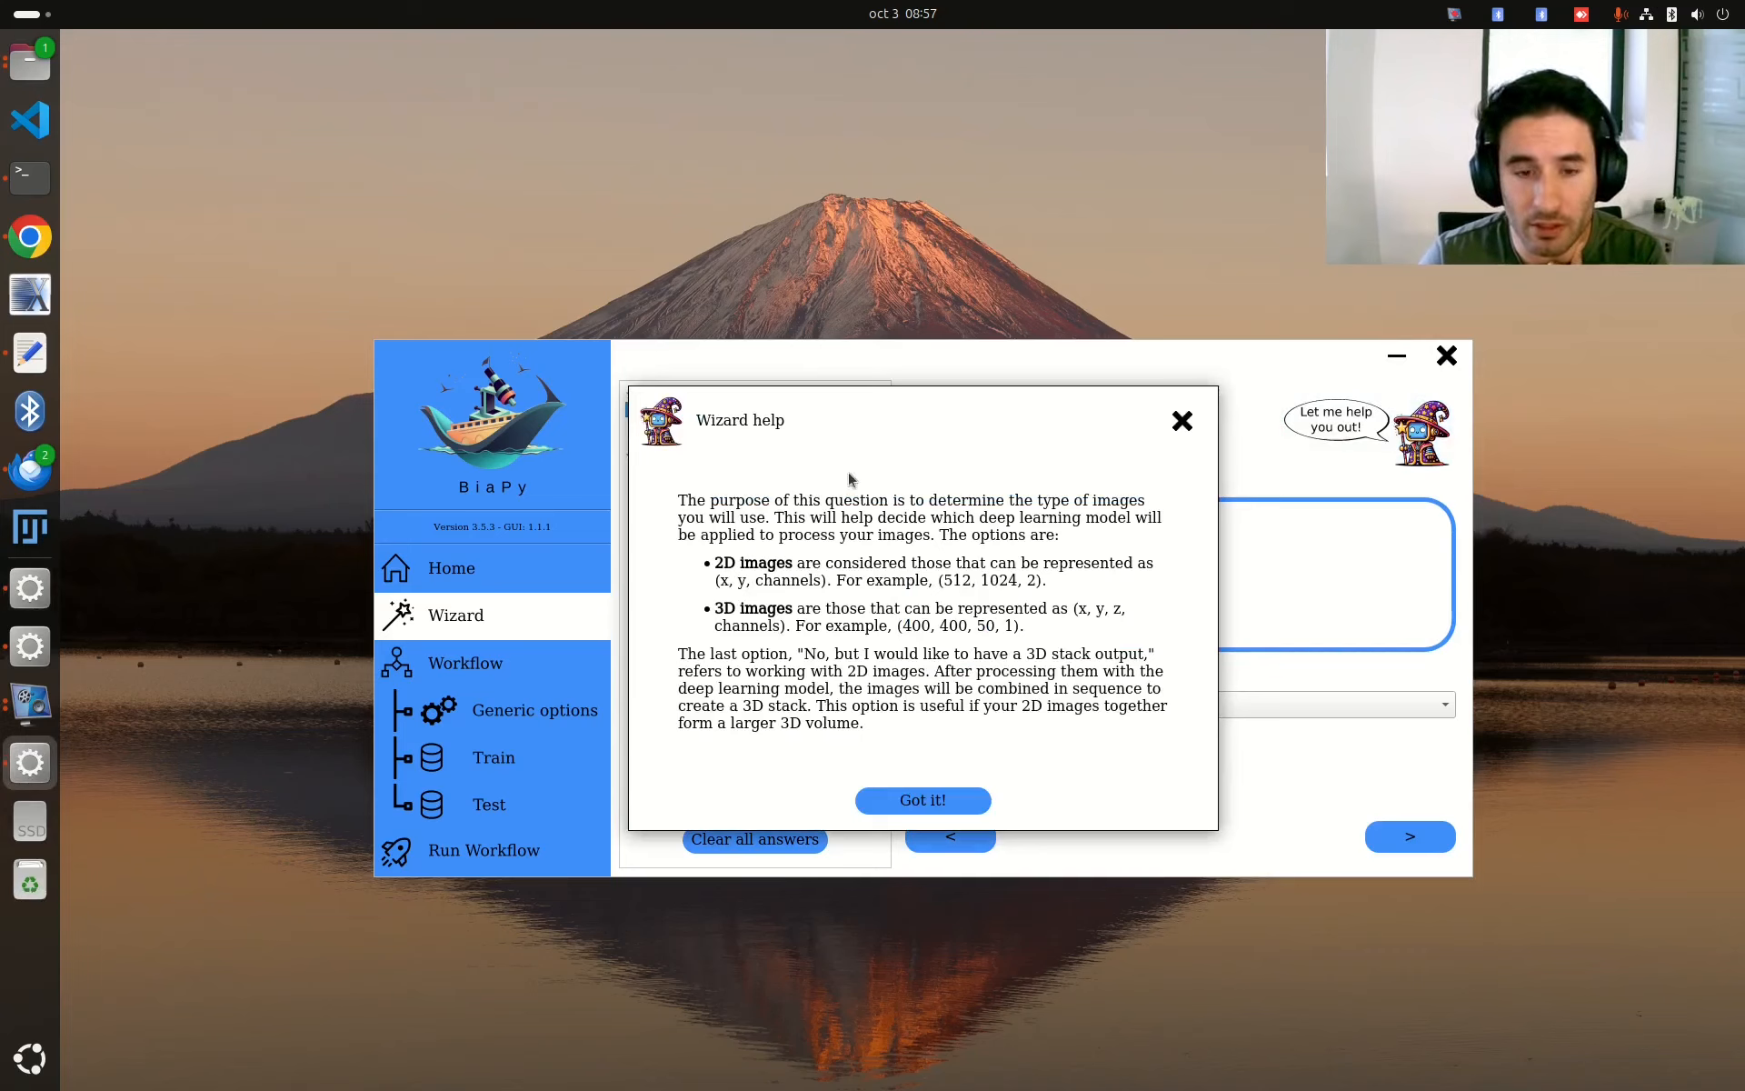
left_click(936, 804)
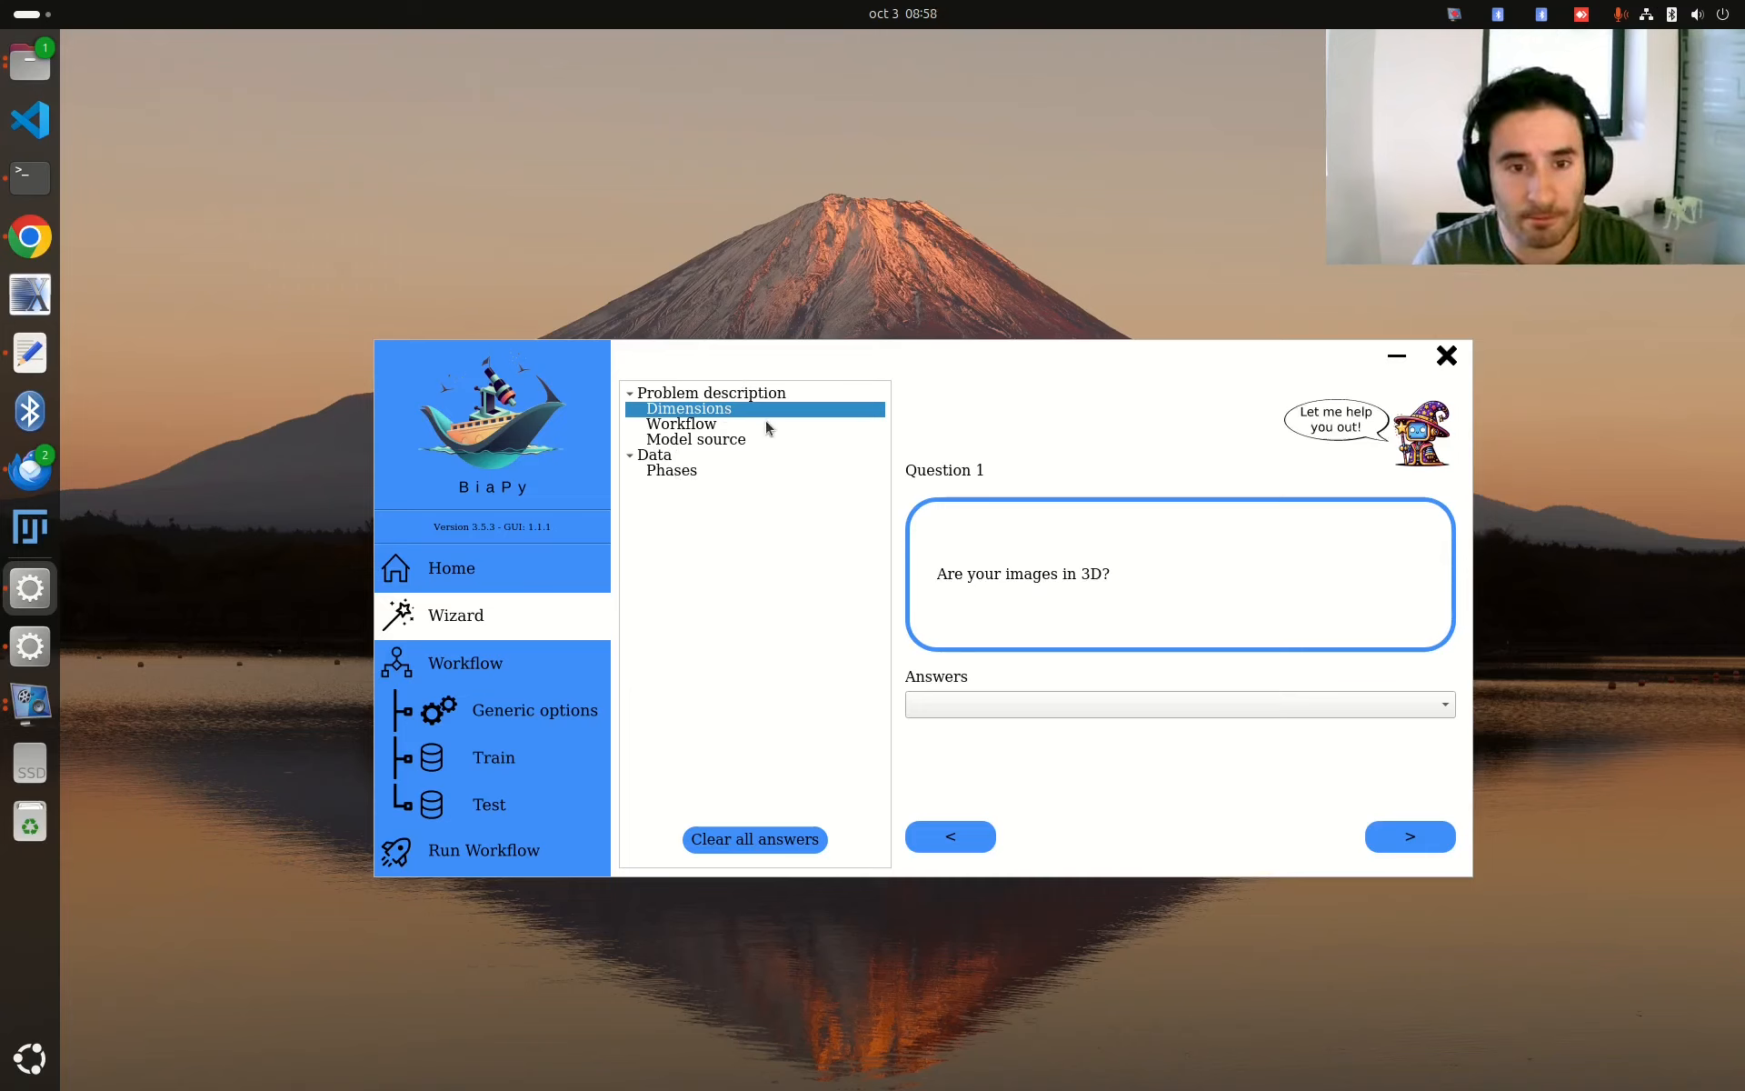
- Look through the Dimensions, Workflow, Model source and Phases questions of the questionnaire, ending on Dimensions
left_click(712, 429)
left_click(711, 444)
left_click(707, 471)
left_click(709, 440)
left_click(712, 422)
left_click(710, 411)
left_click(714, 424)
left_click(713, 410)
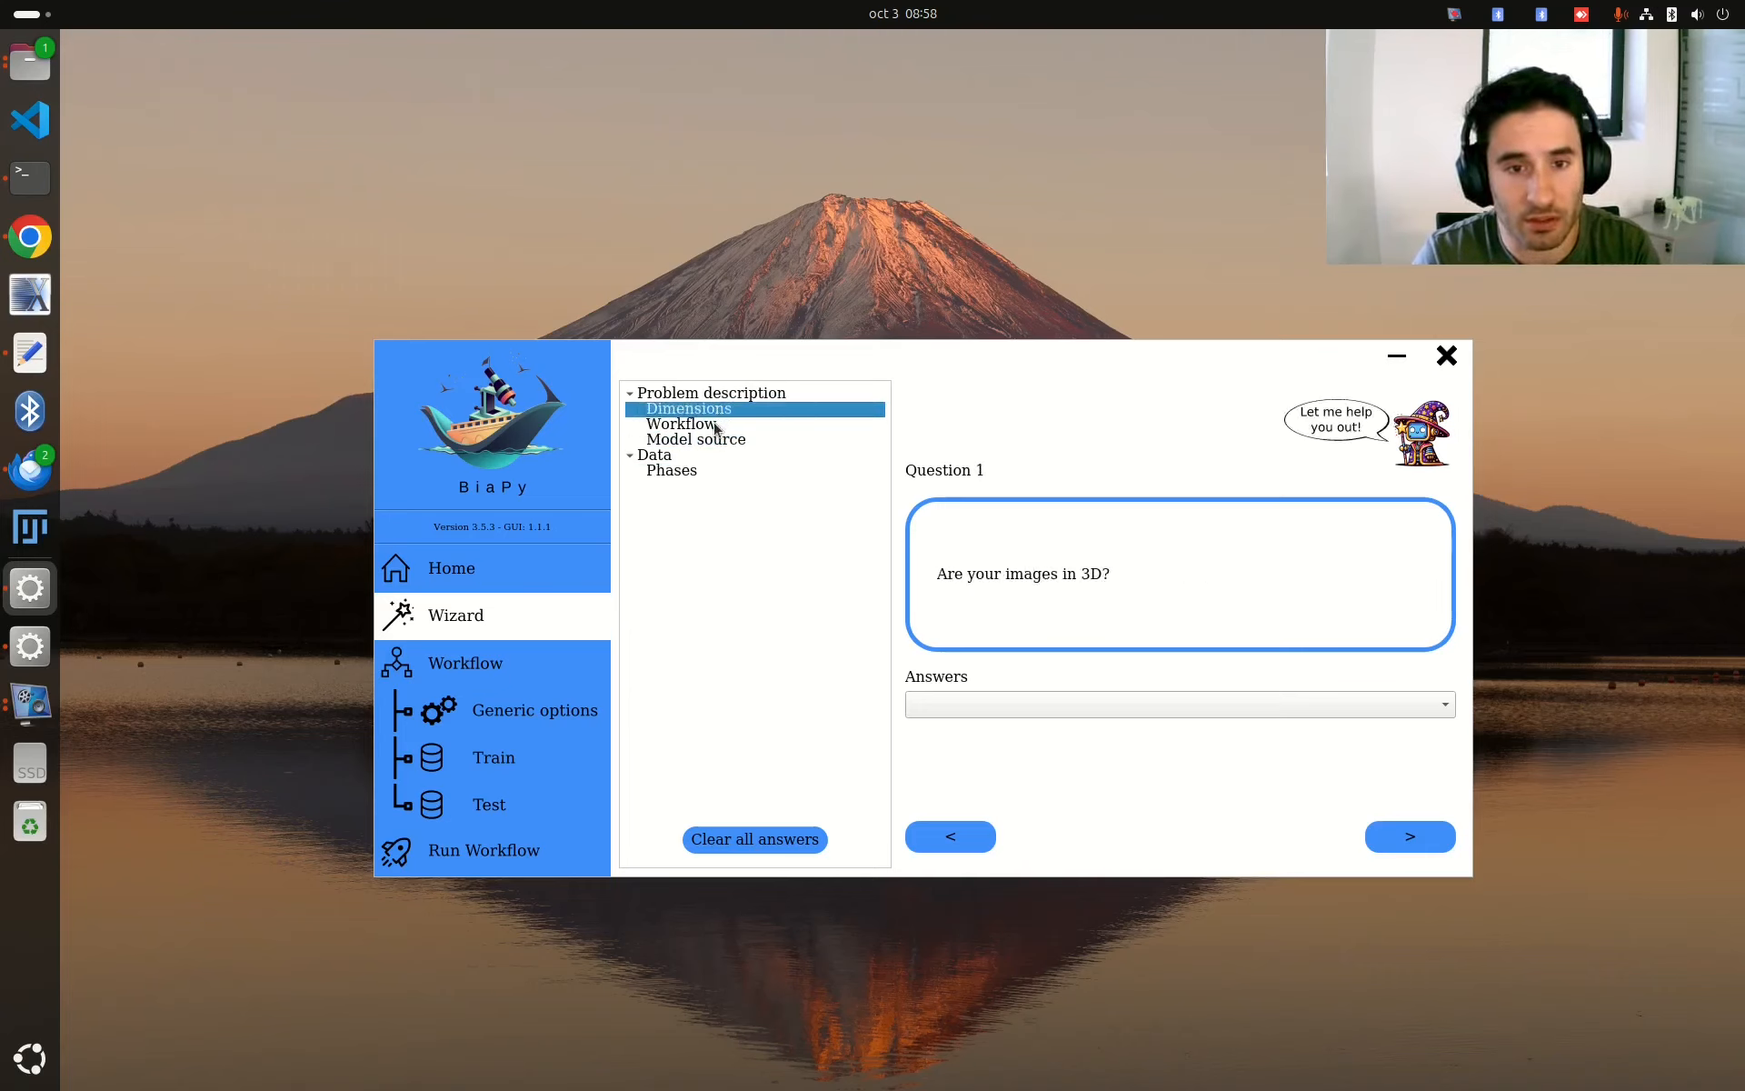
left_click(716, 425)
left_click(714, 441)
left_click(717, 411)
left_click(720, 422)
left_click(721, 411)
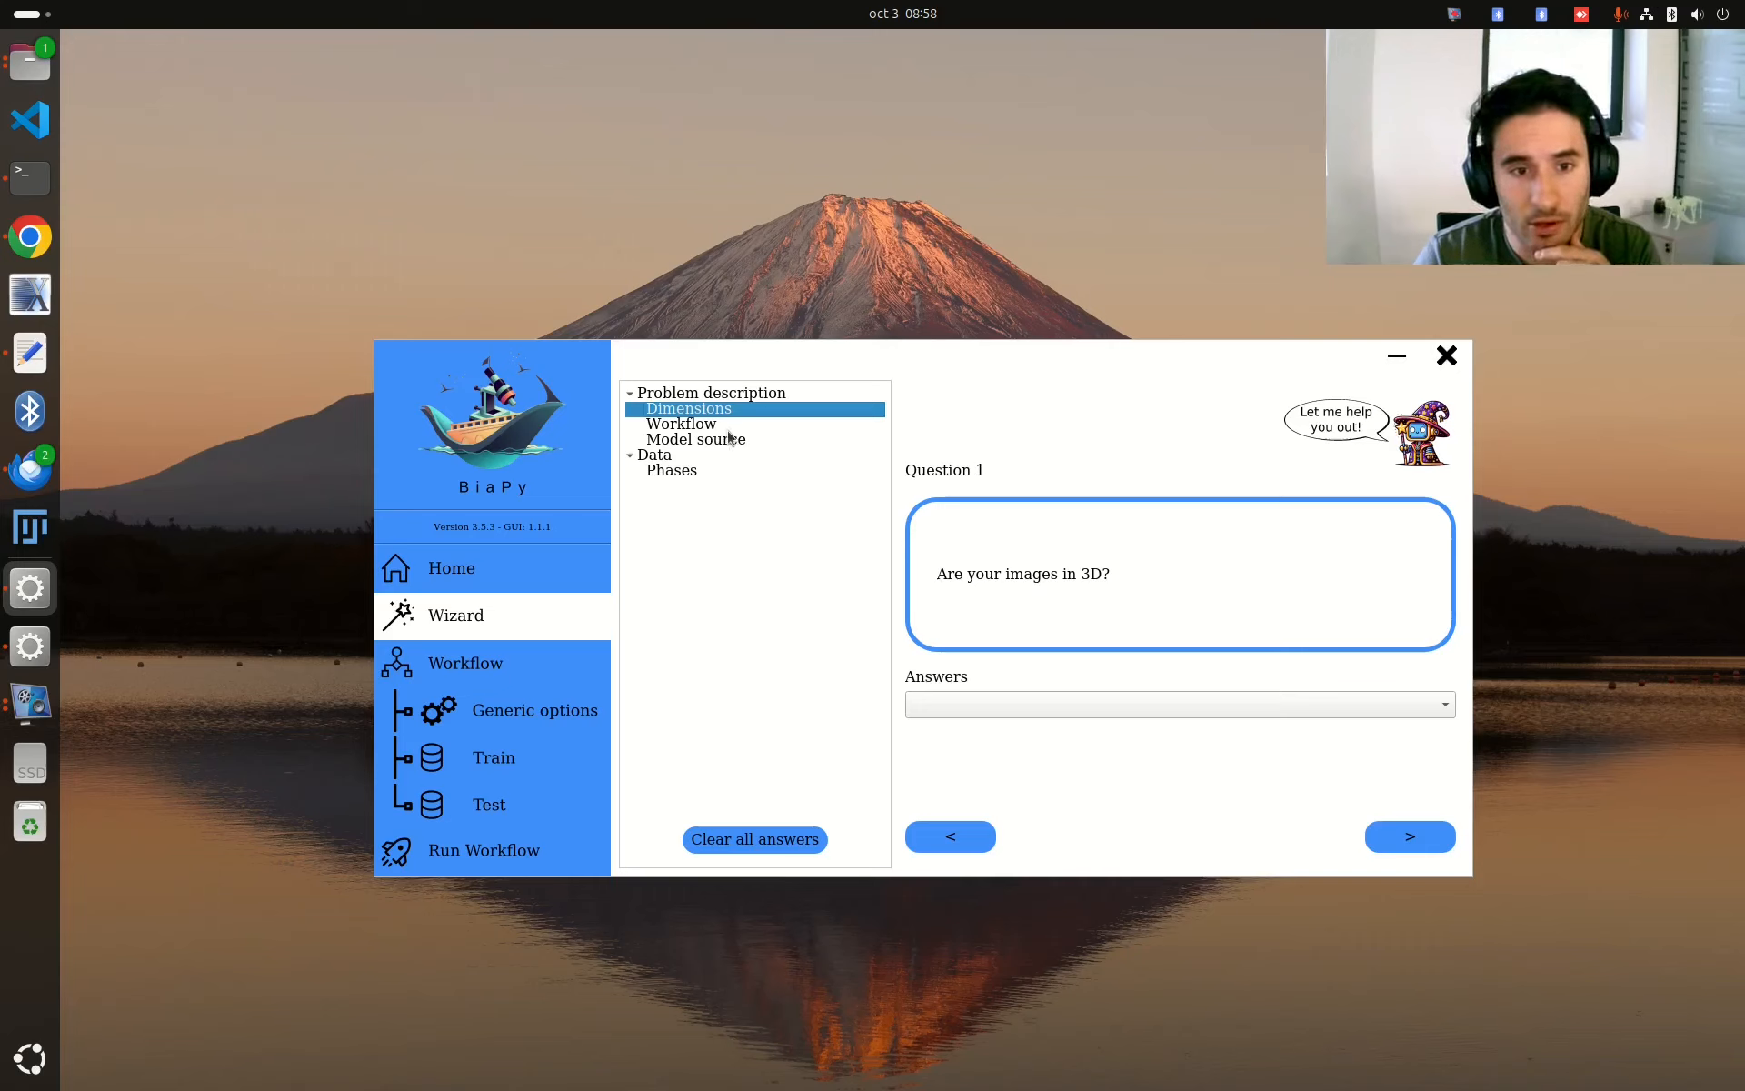
- Review the Phases question of the questionnaire and return to the Dimensions question
left_click(693, 470)
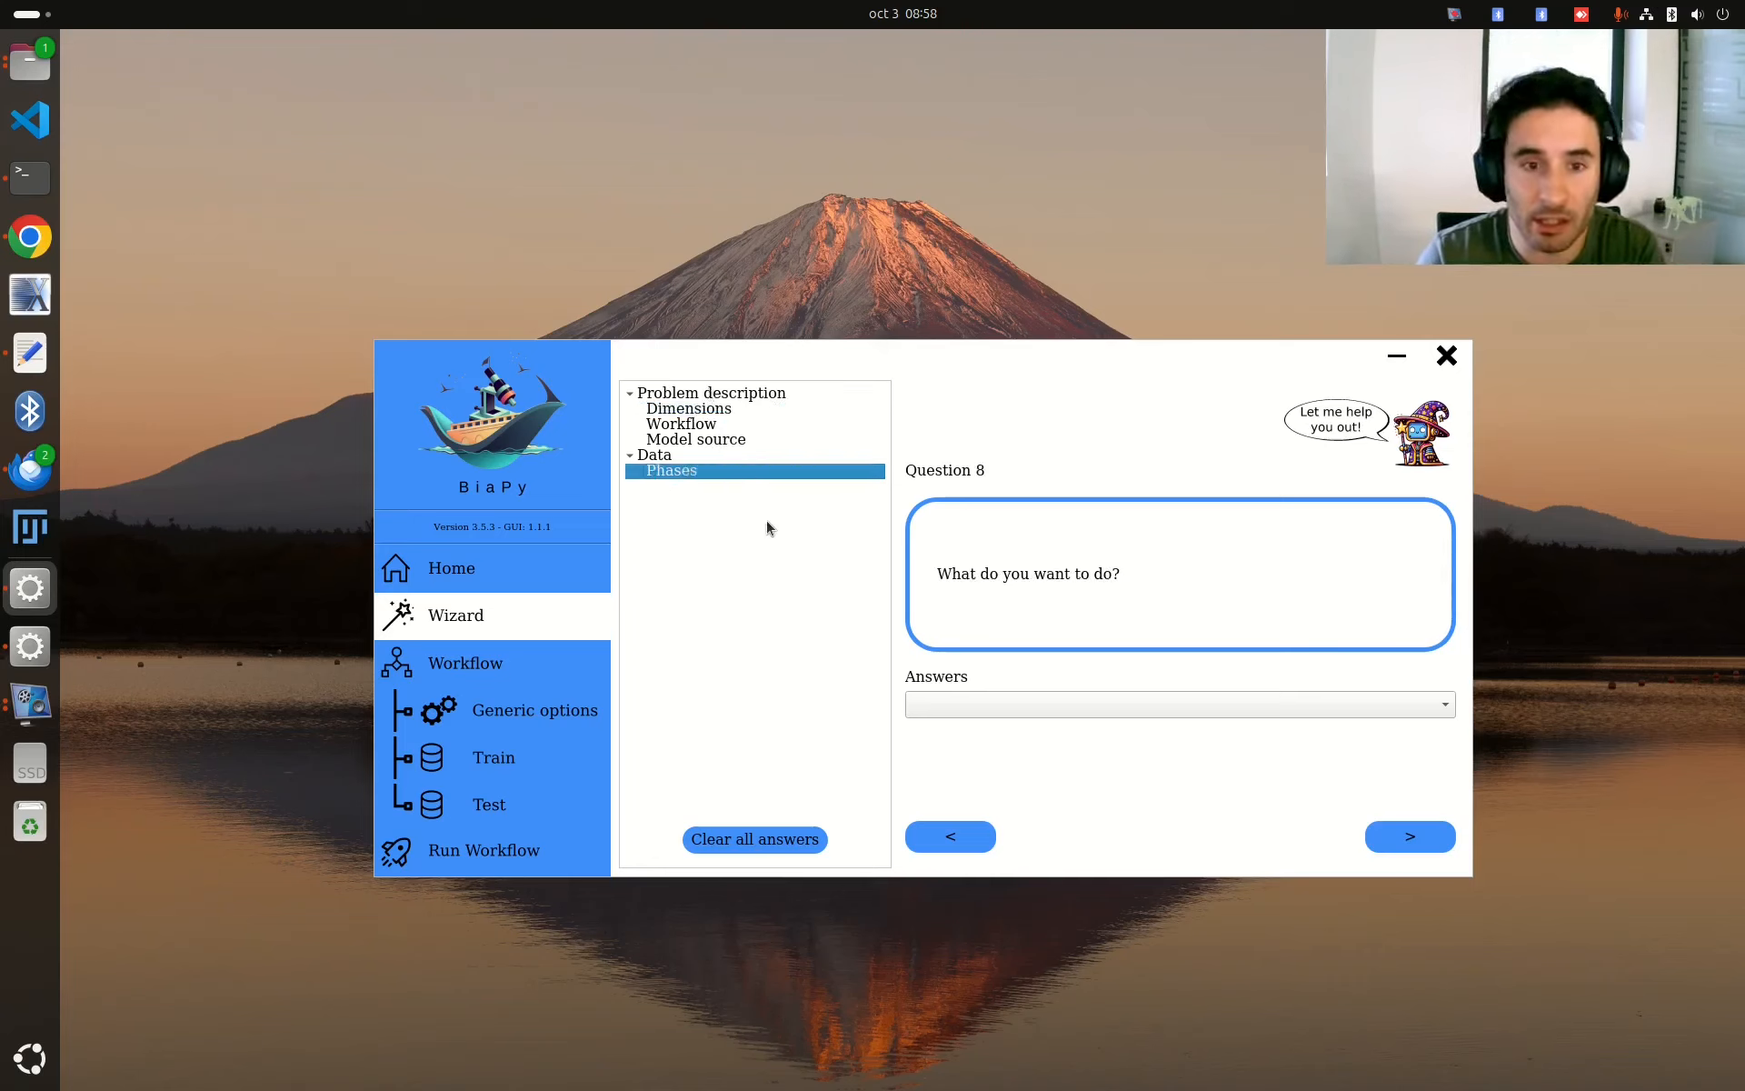
left_click(736, 411)
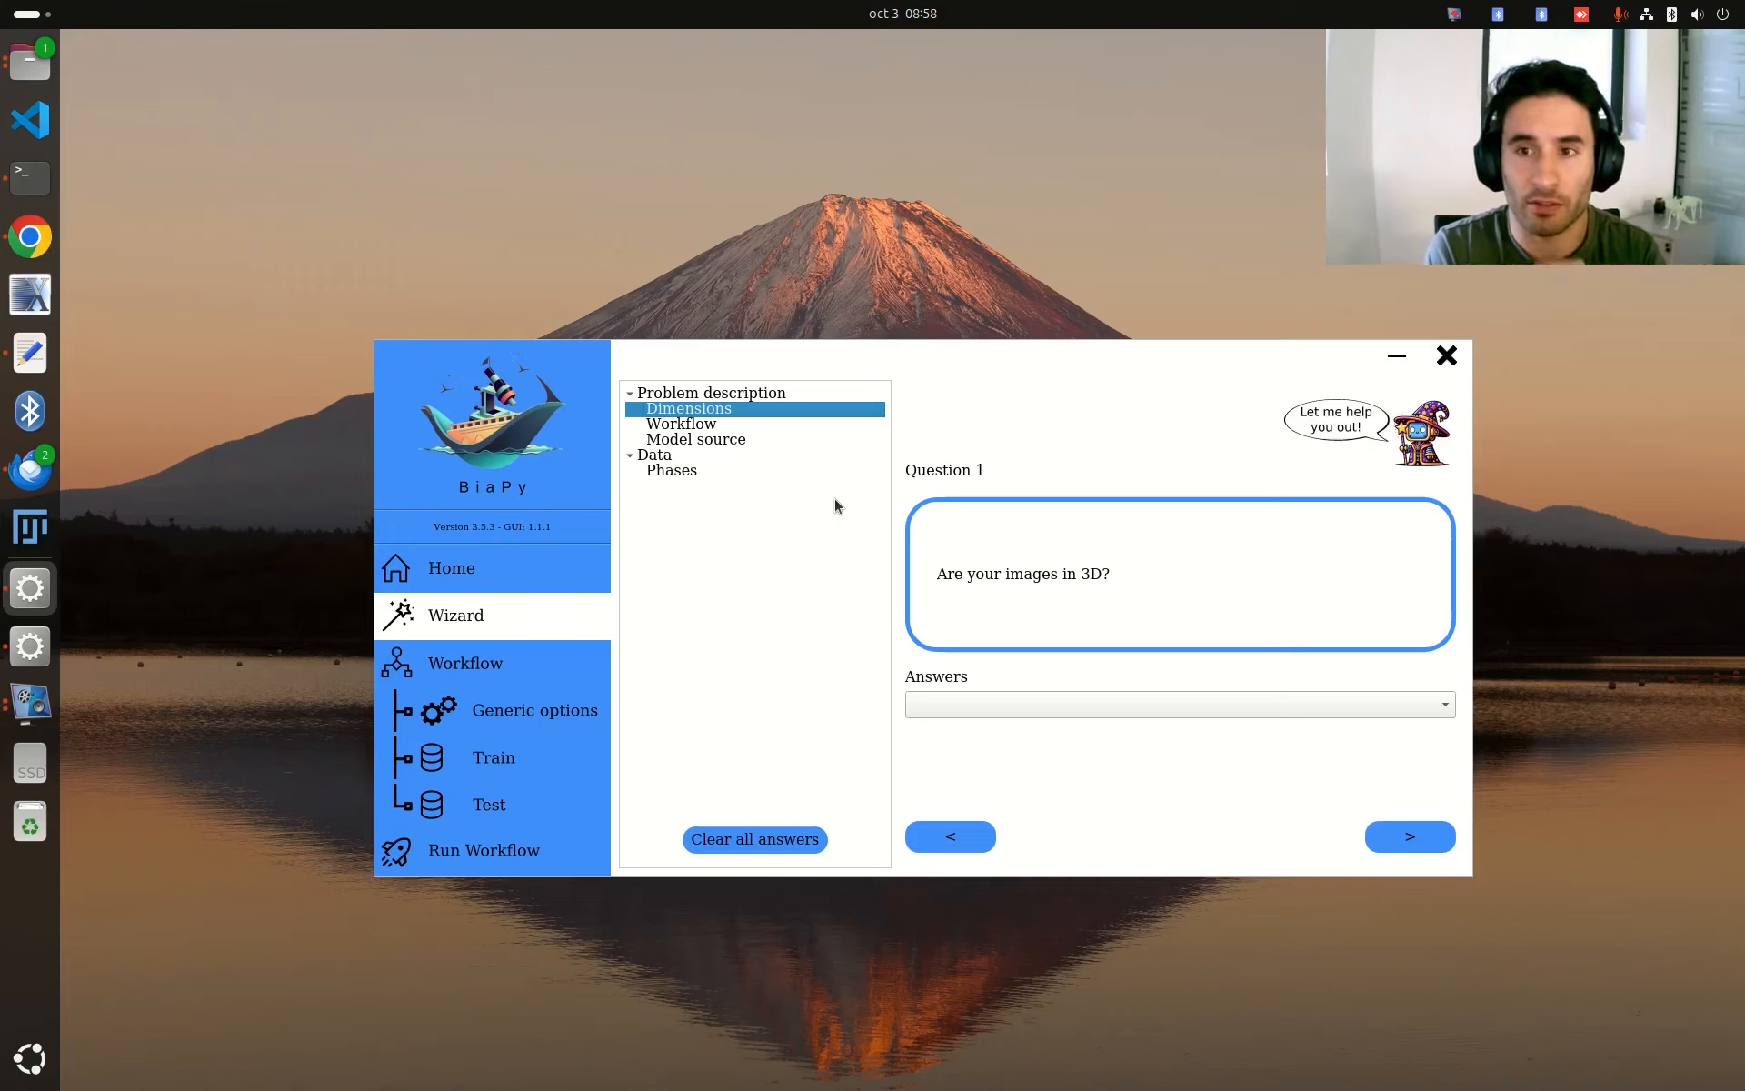
- Switch to Chrome, load the BiaPy website at biapyx.github.io and open its documentation
left_click(30, 236)
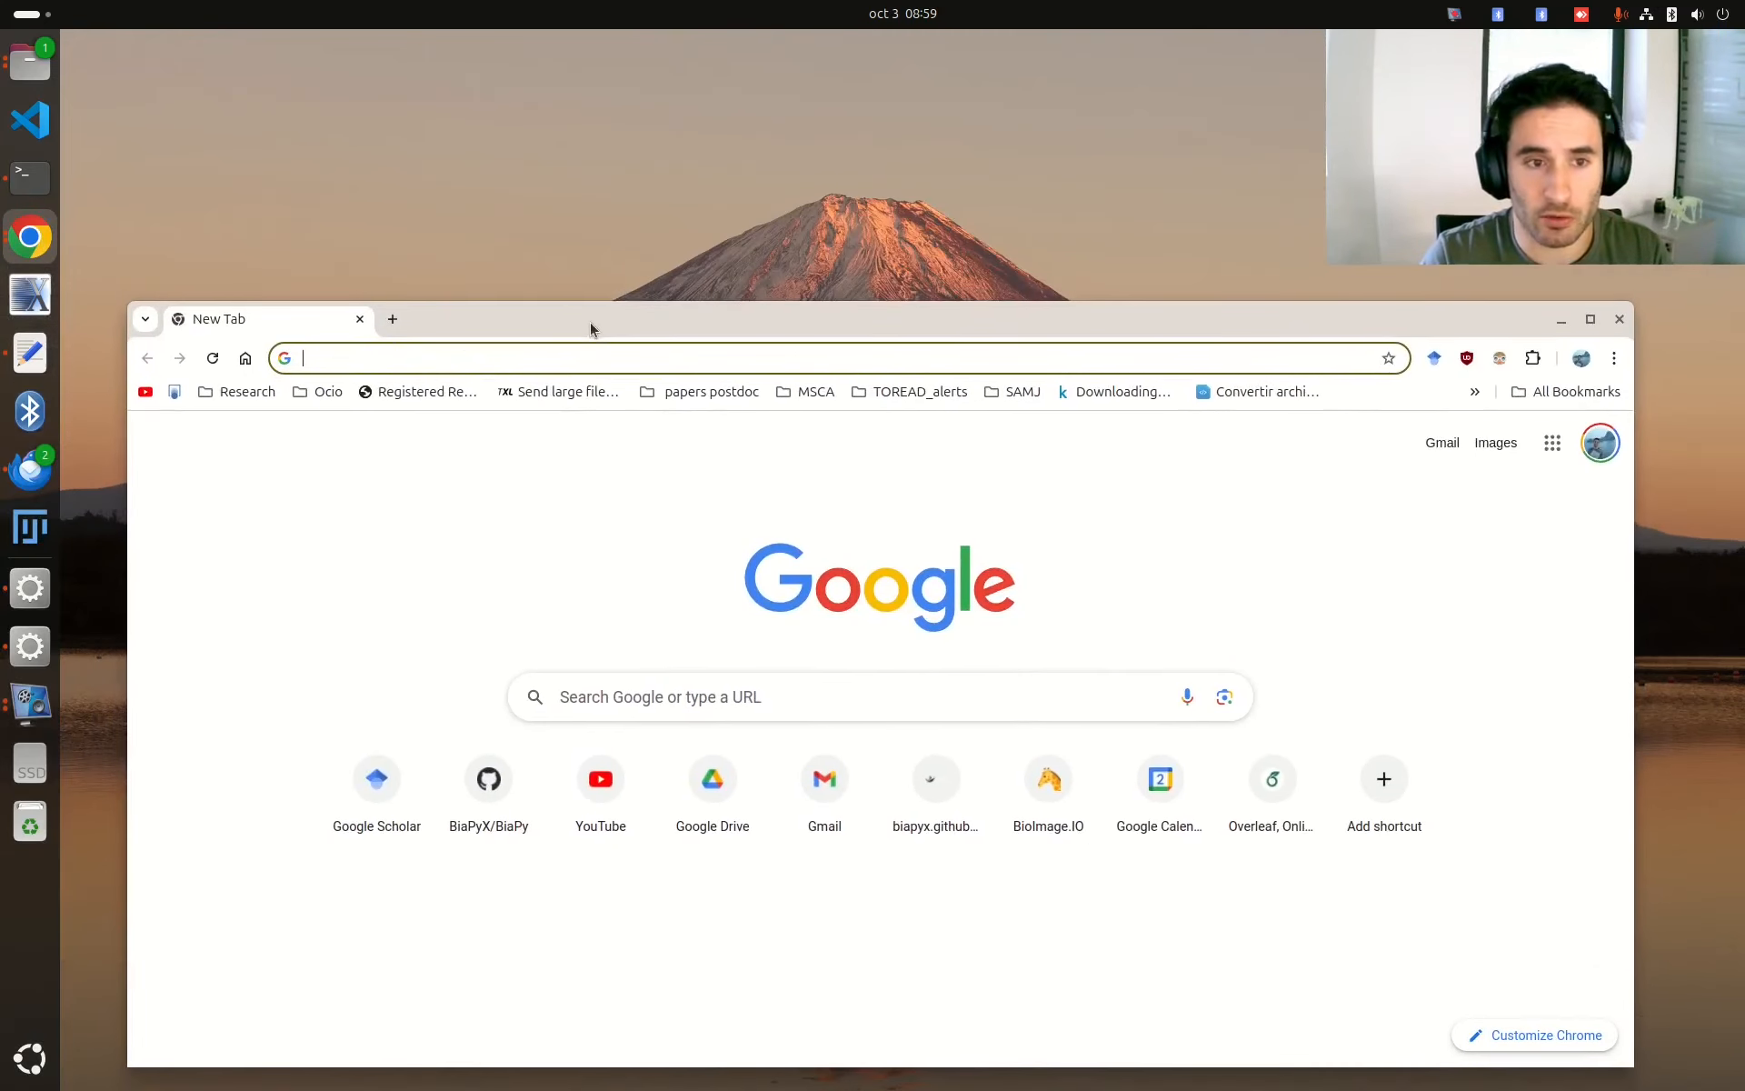
left_click(567, 348)
type("bia")
key("Return")
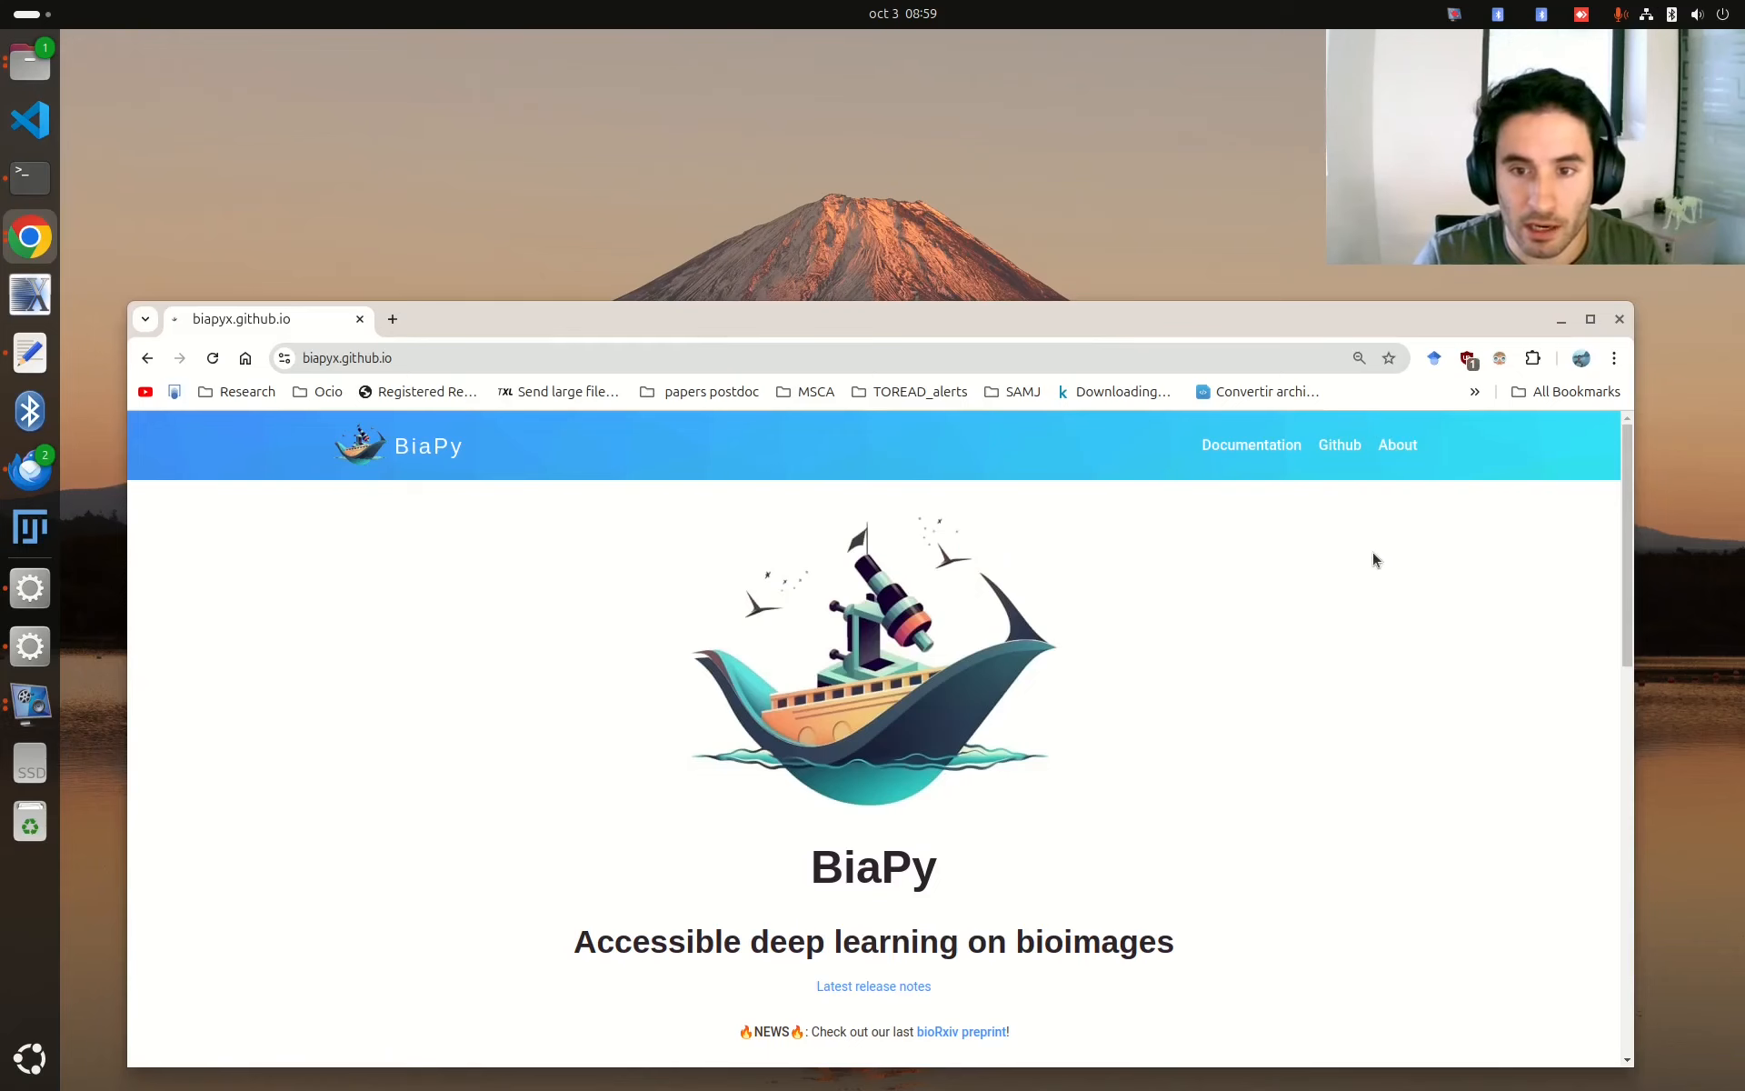
left_click(1259, 446)
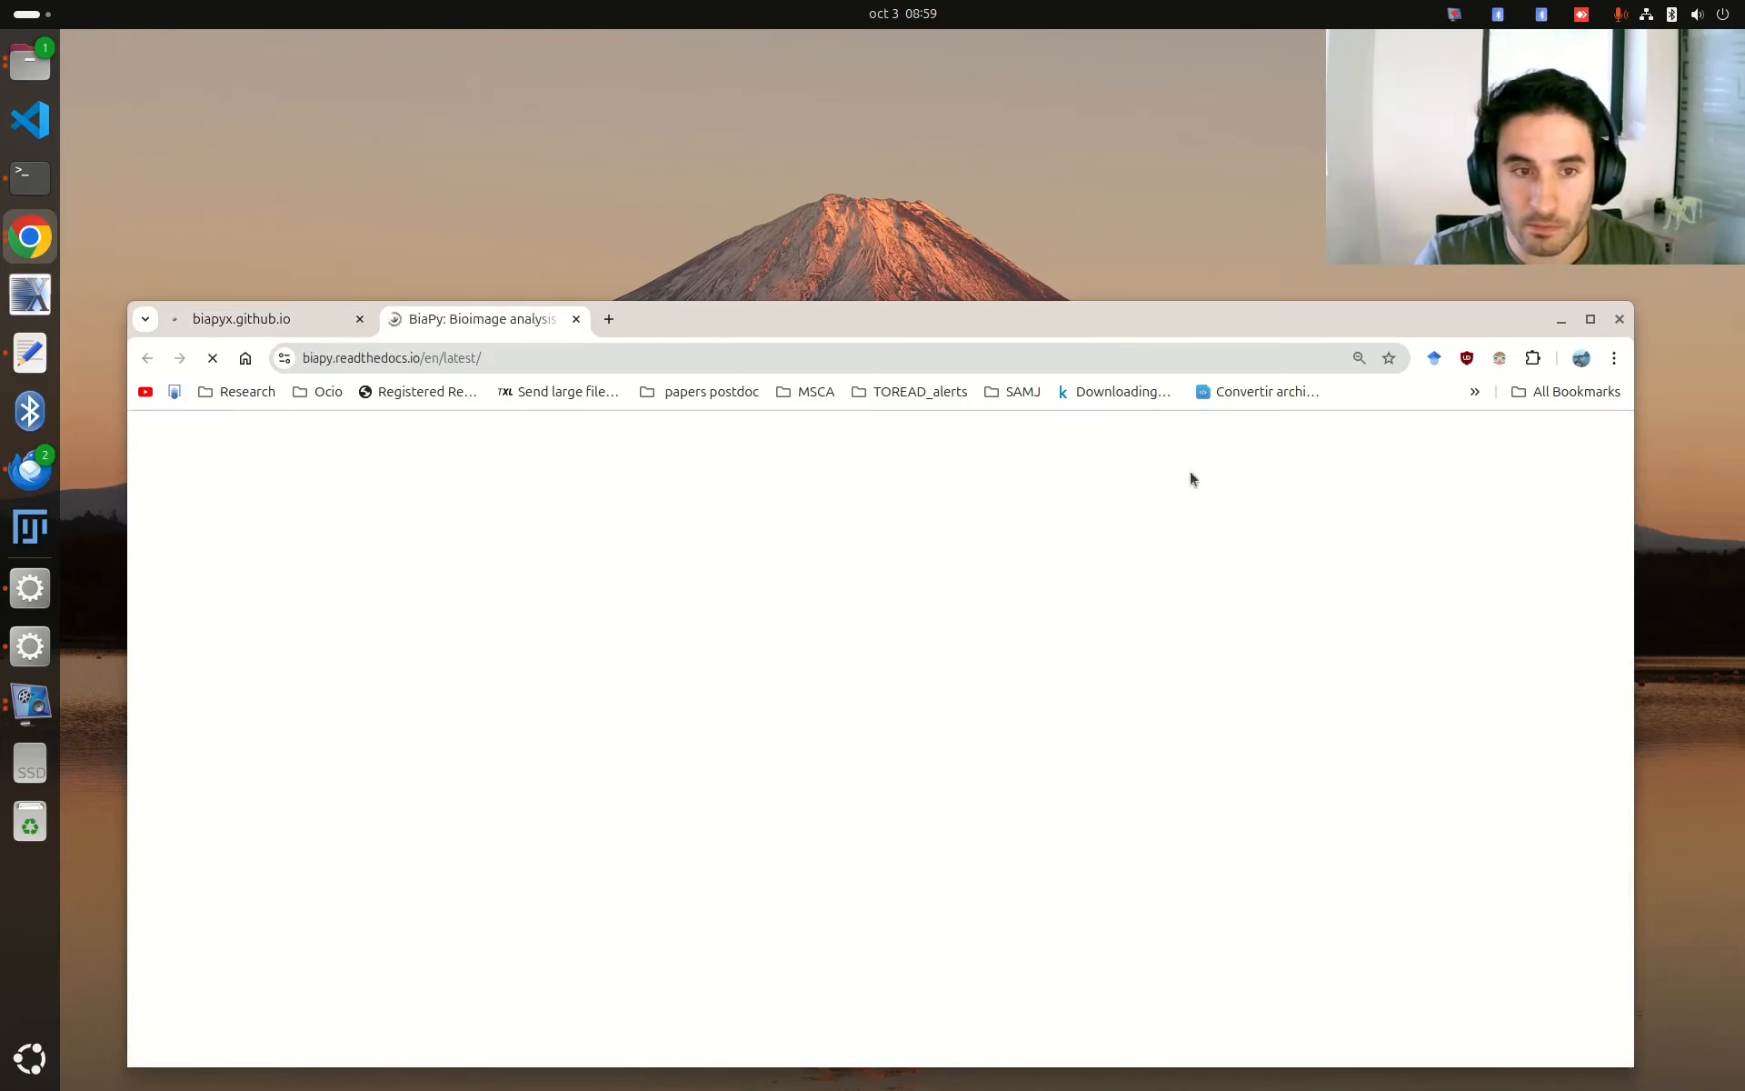
left_click_drag(850, 323, 863, 282)
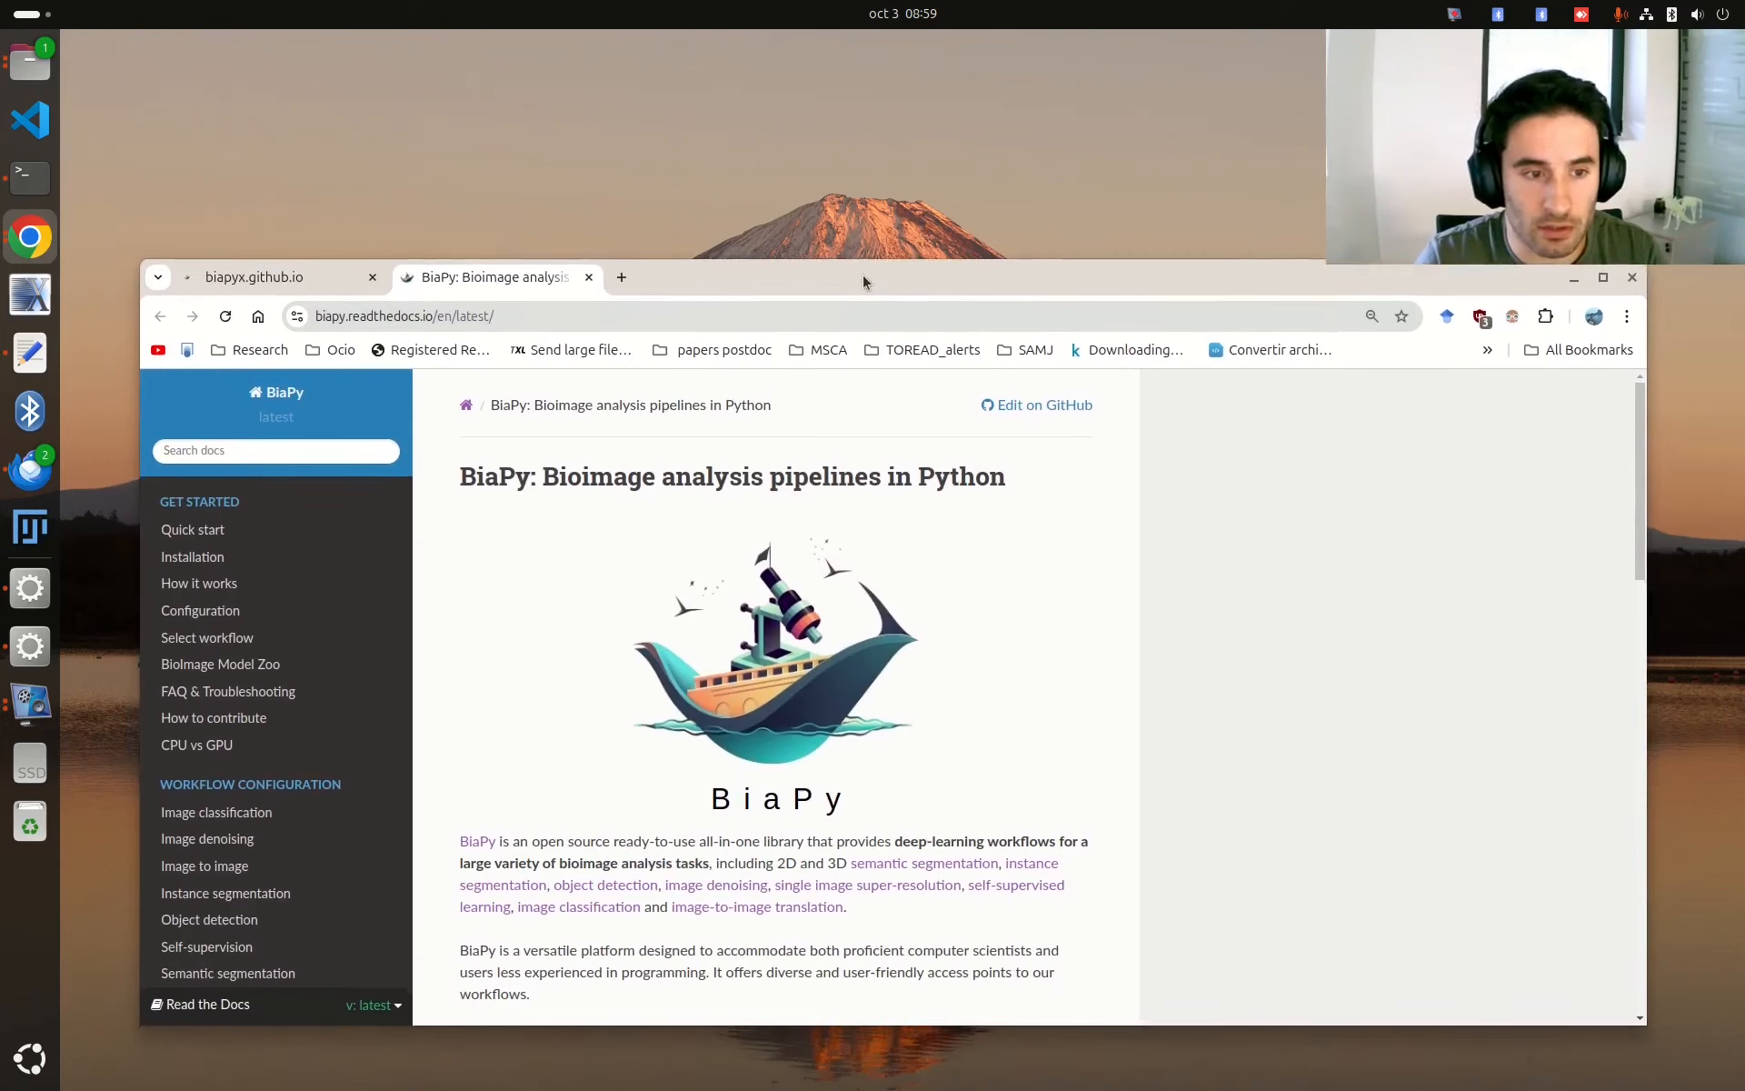
- Open the Semantic segmentation workflow page, read the description of the task, and return to the BiaPy wizard
scroll(278, 650, "down", 2)
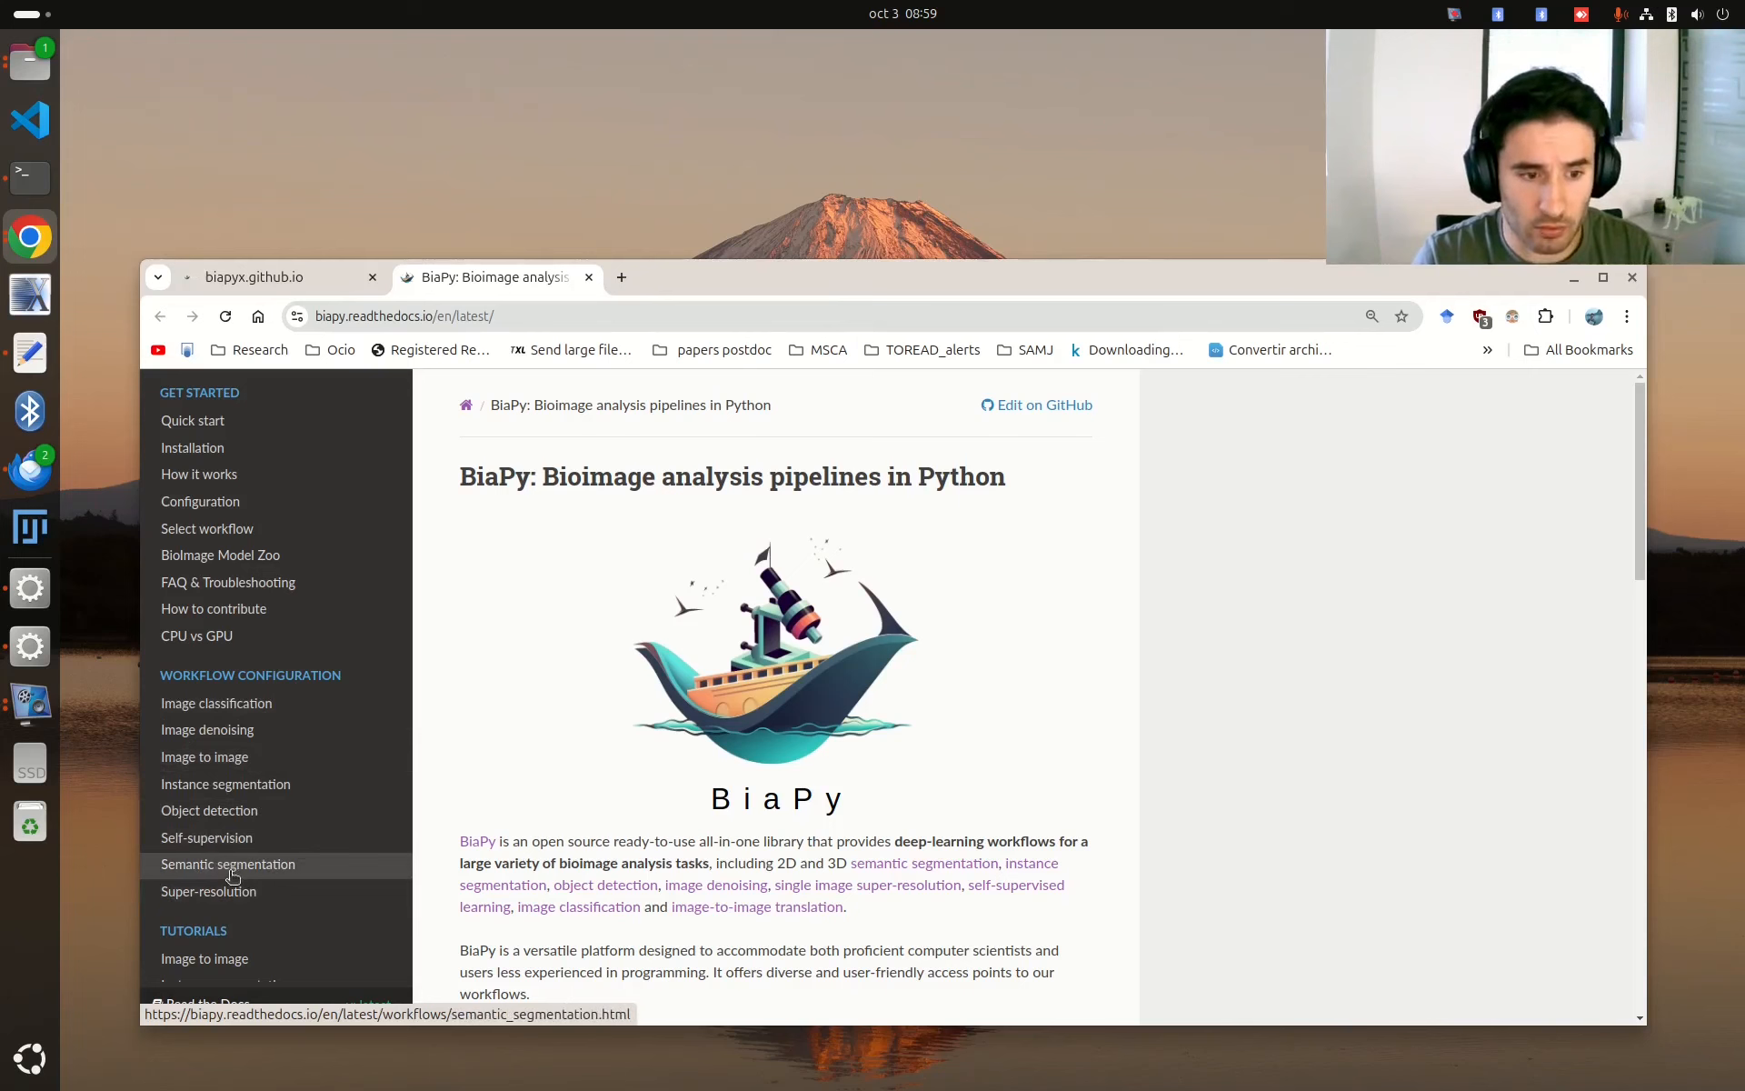
left_click(263, 868)
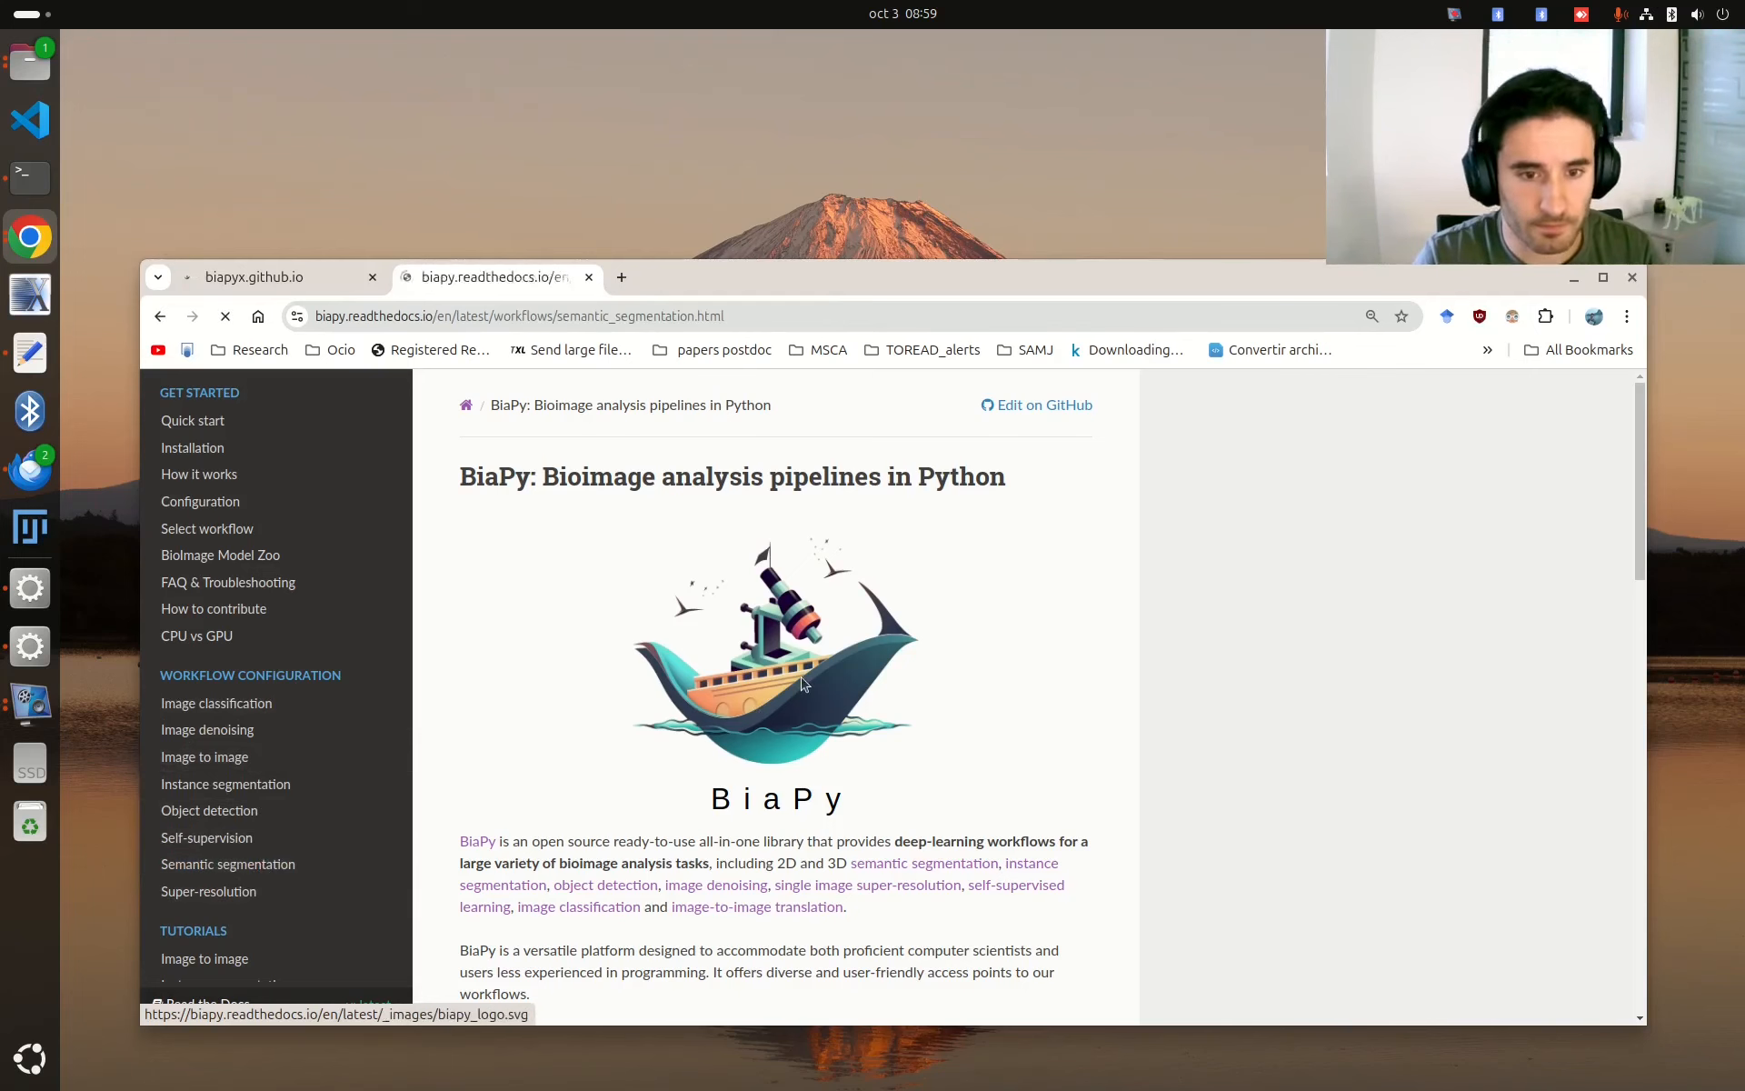
scroll(1147, 616, "down", 2)
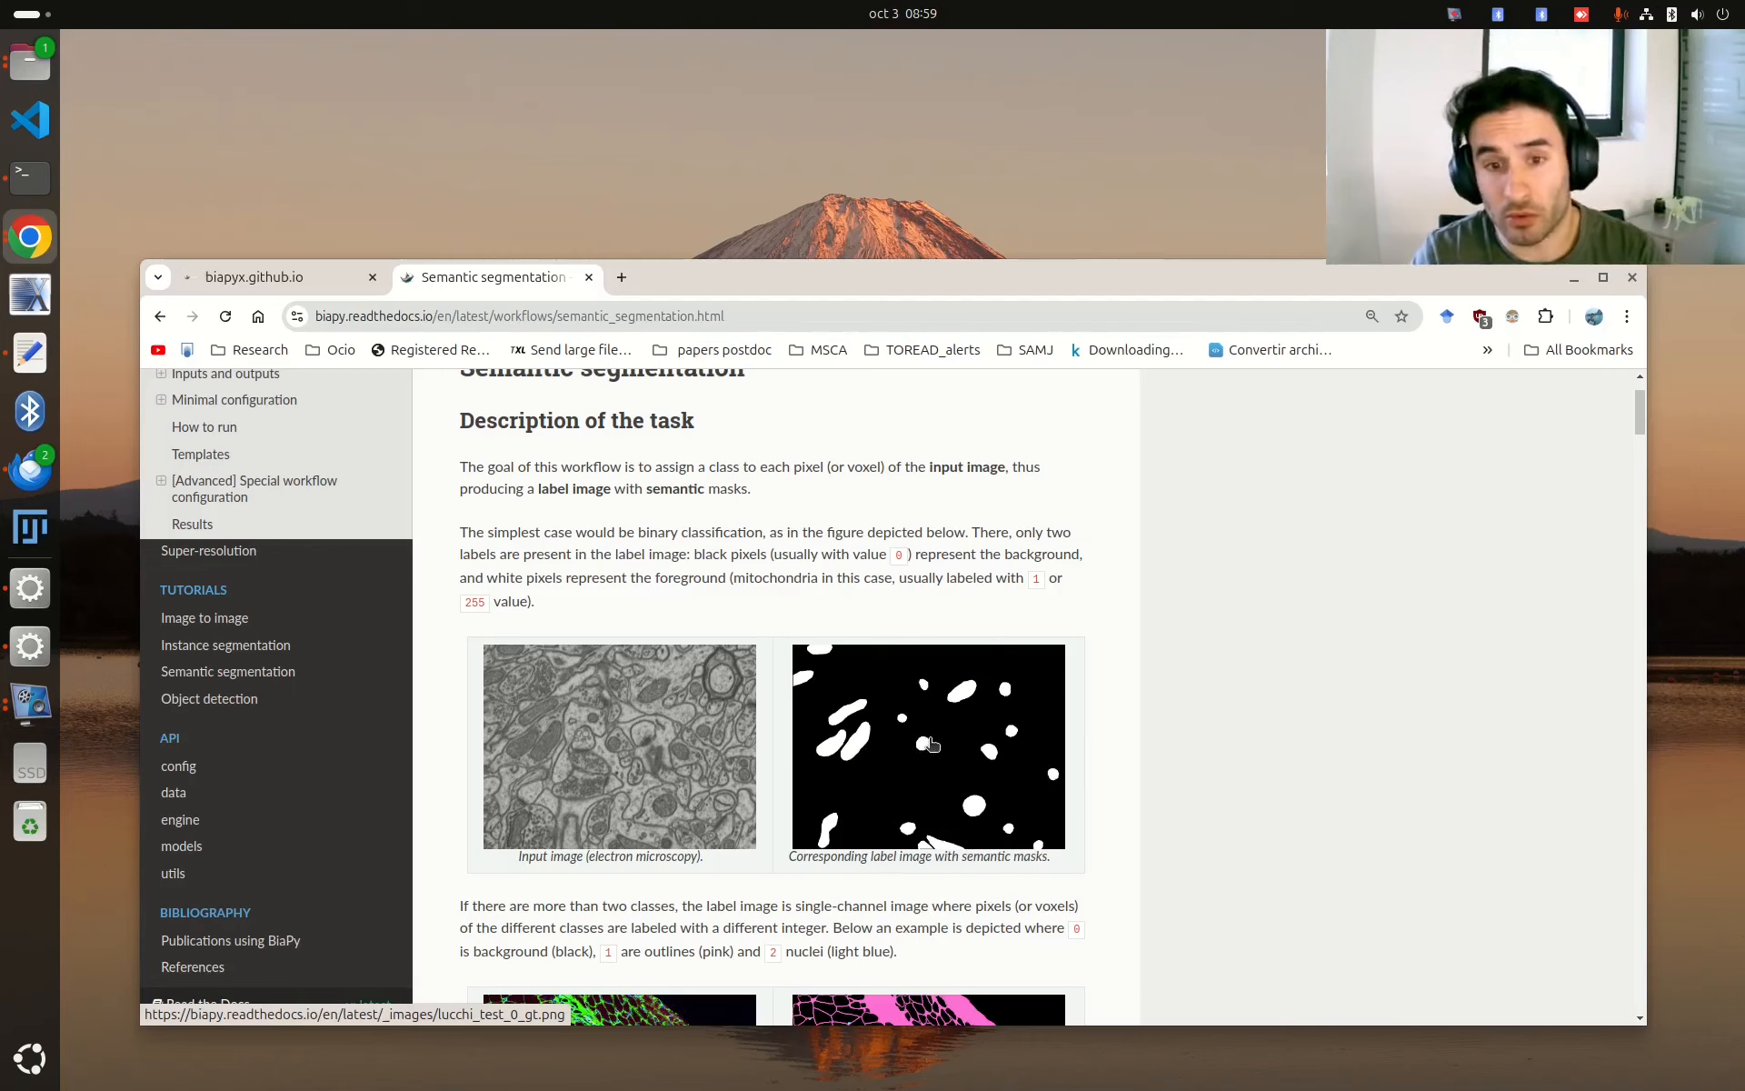
left_click_drag(1064, 293, 1066, 301)
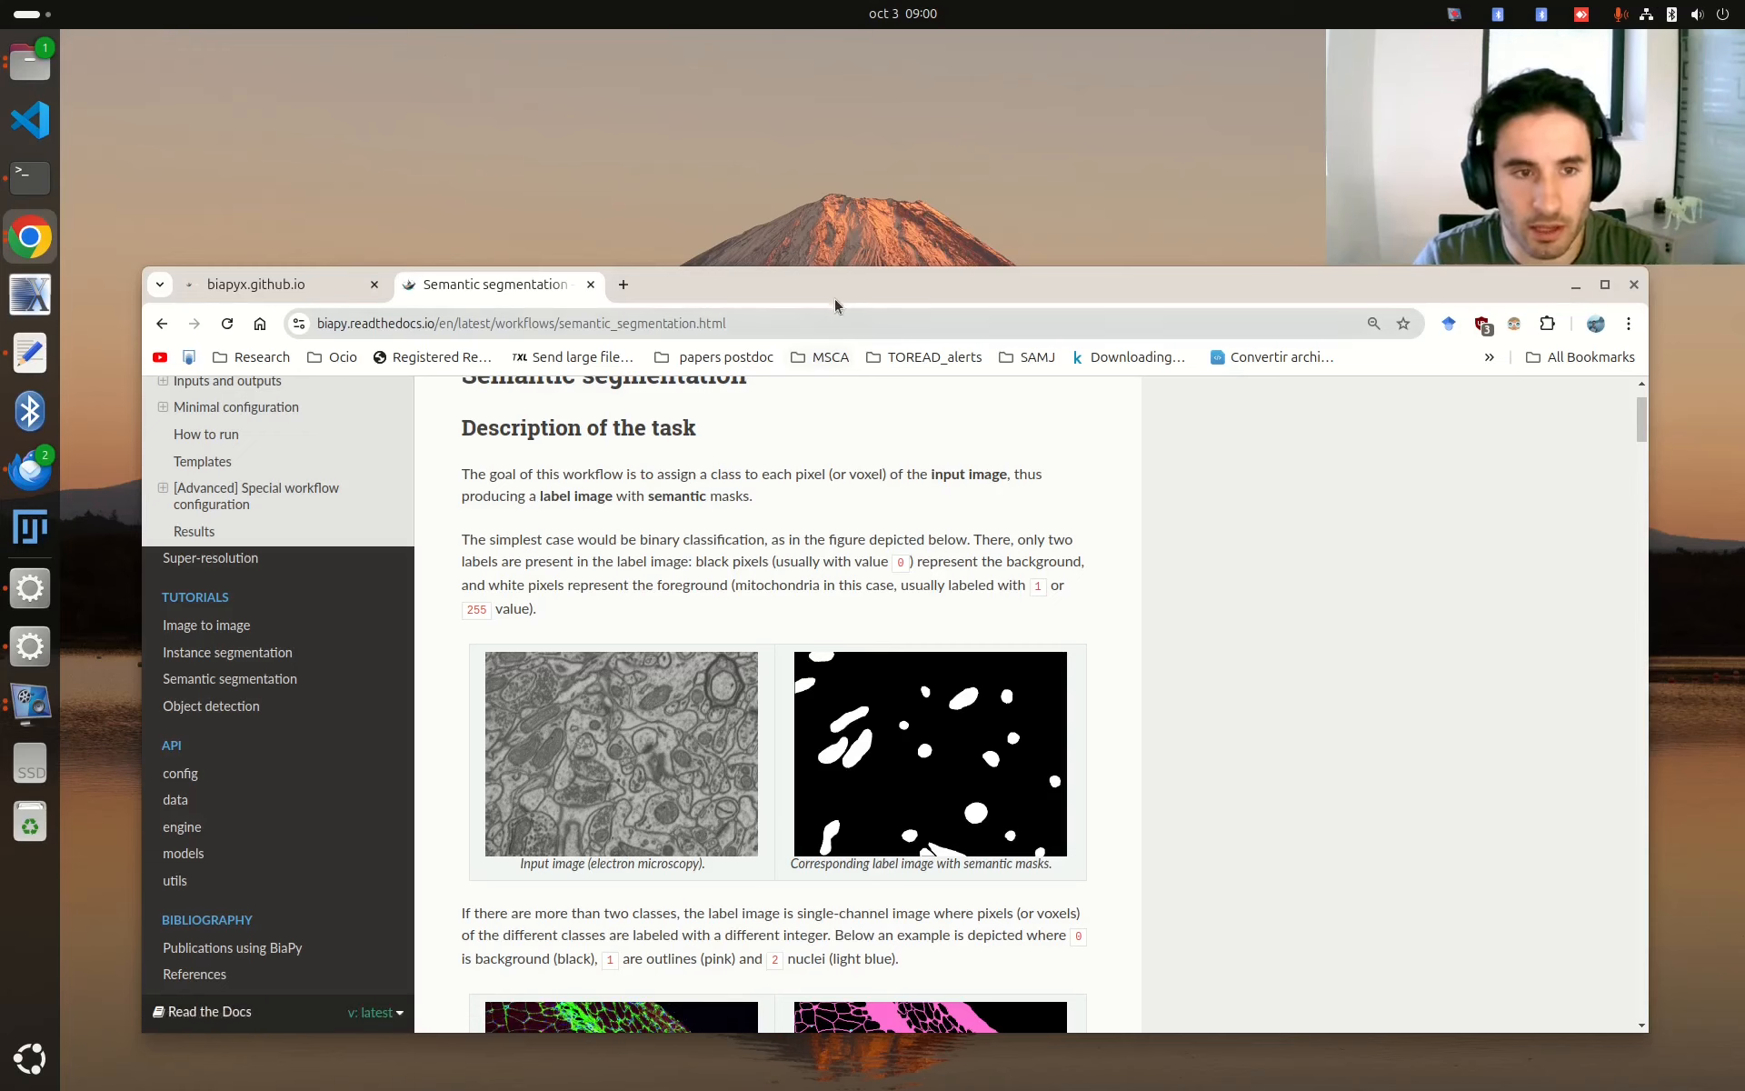
left_click(1571, 289)
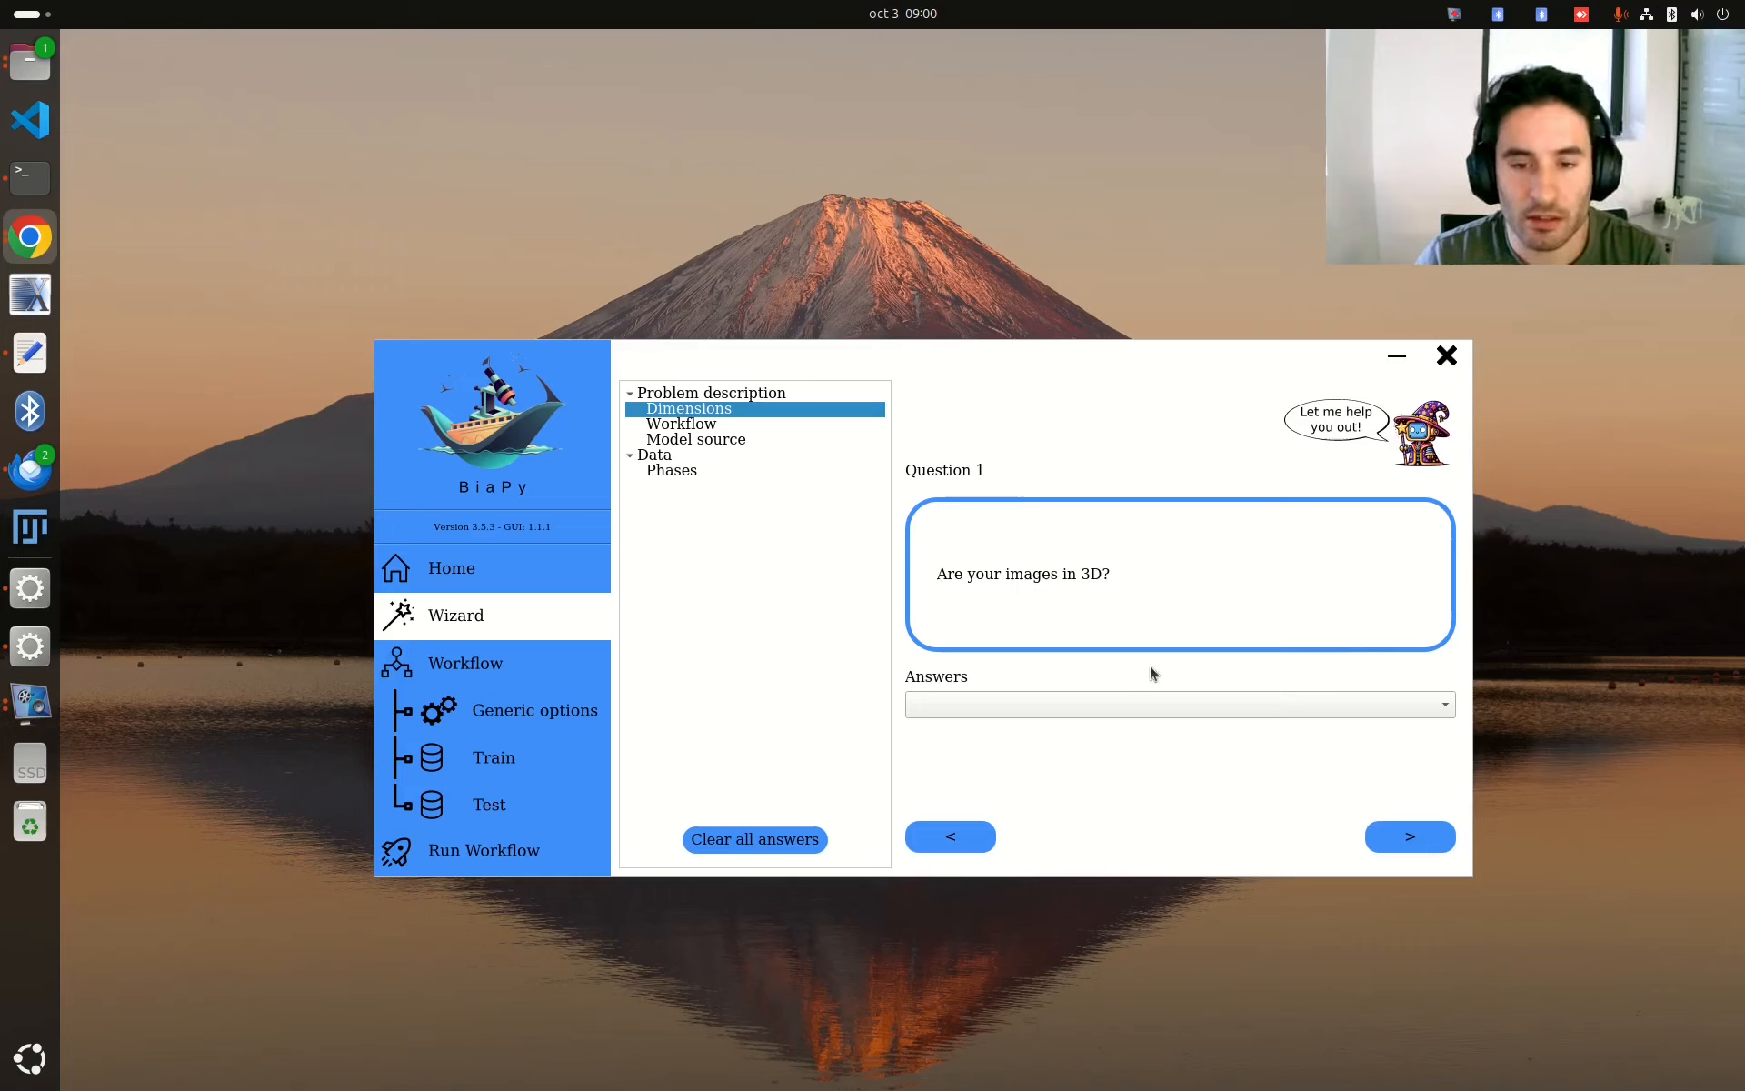
- Answer No to the question about 3D images and go on to the Workflow question
left_click(1148, 707)
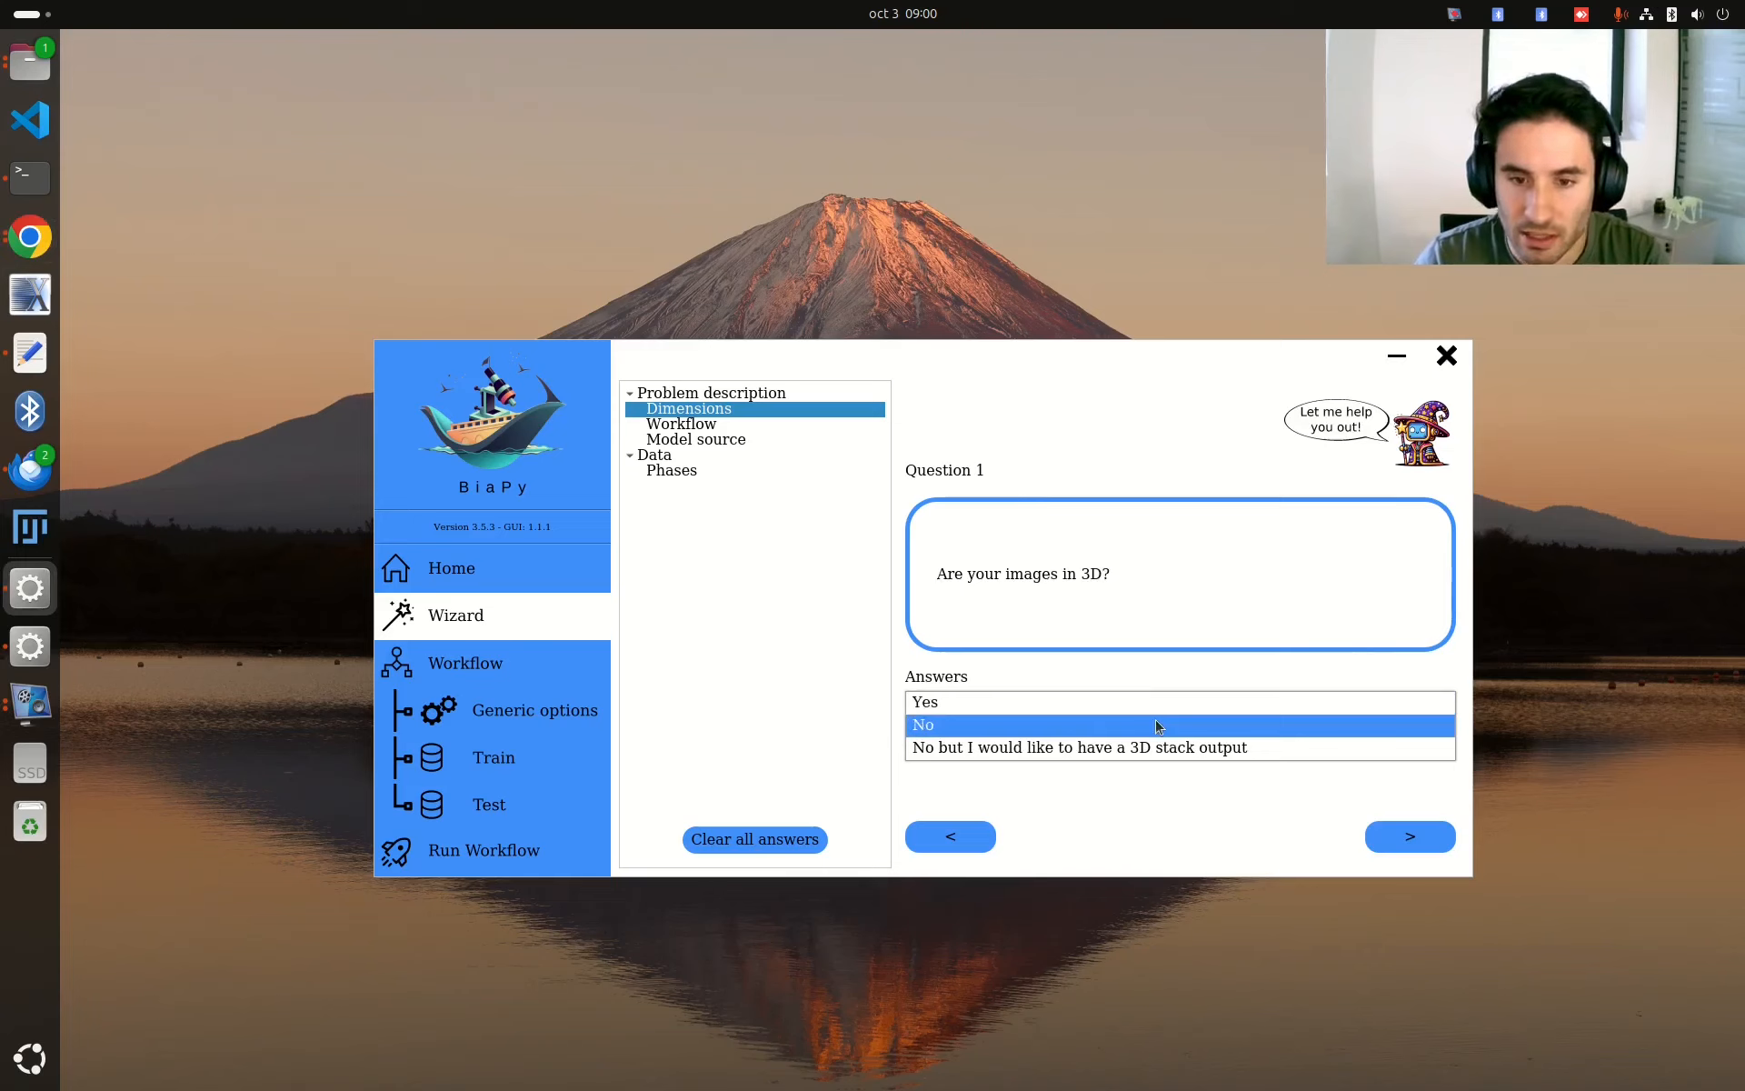
left_click(1156, 721)
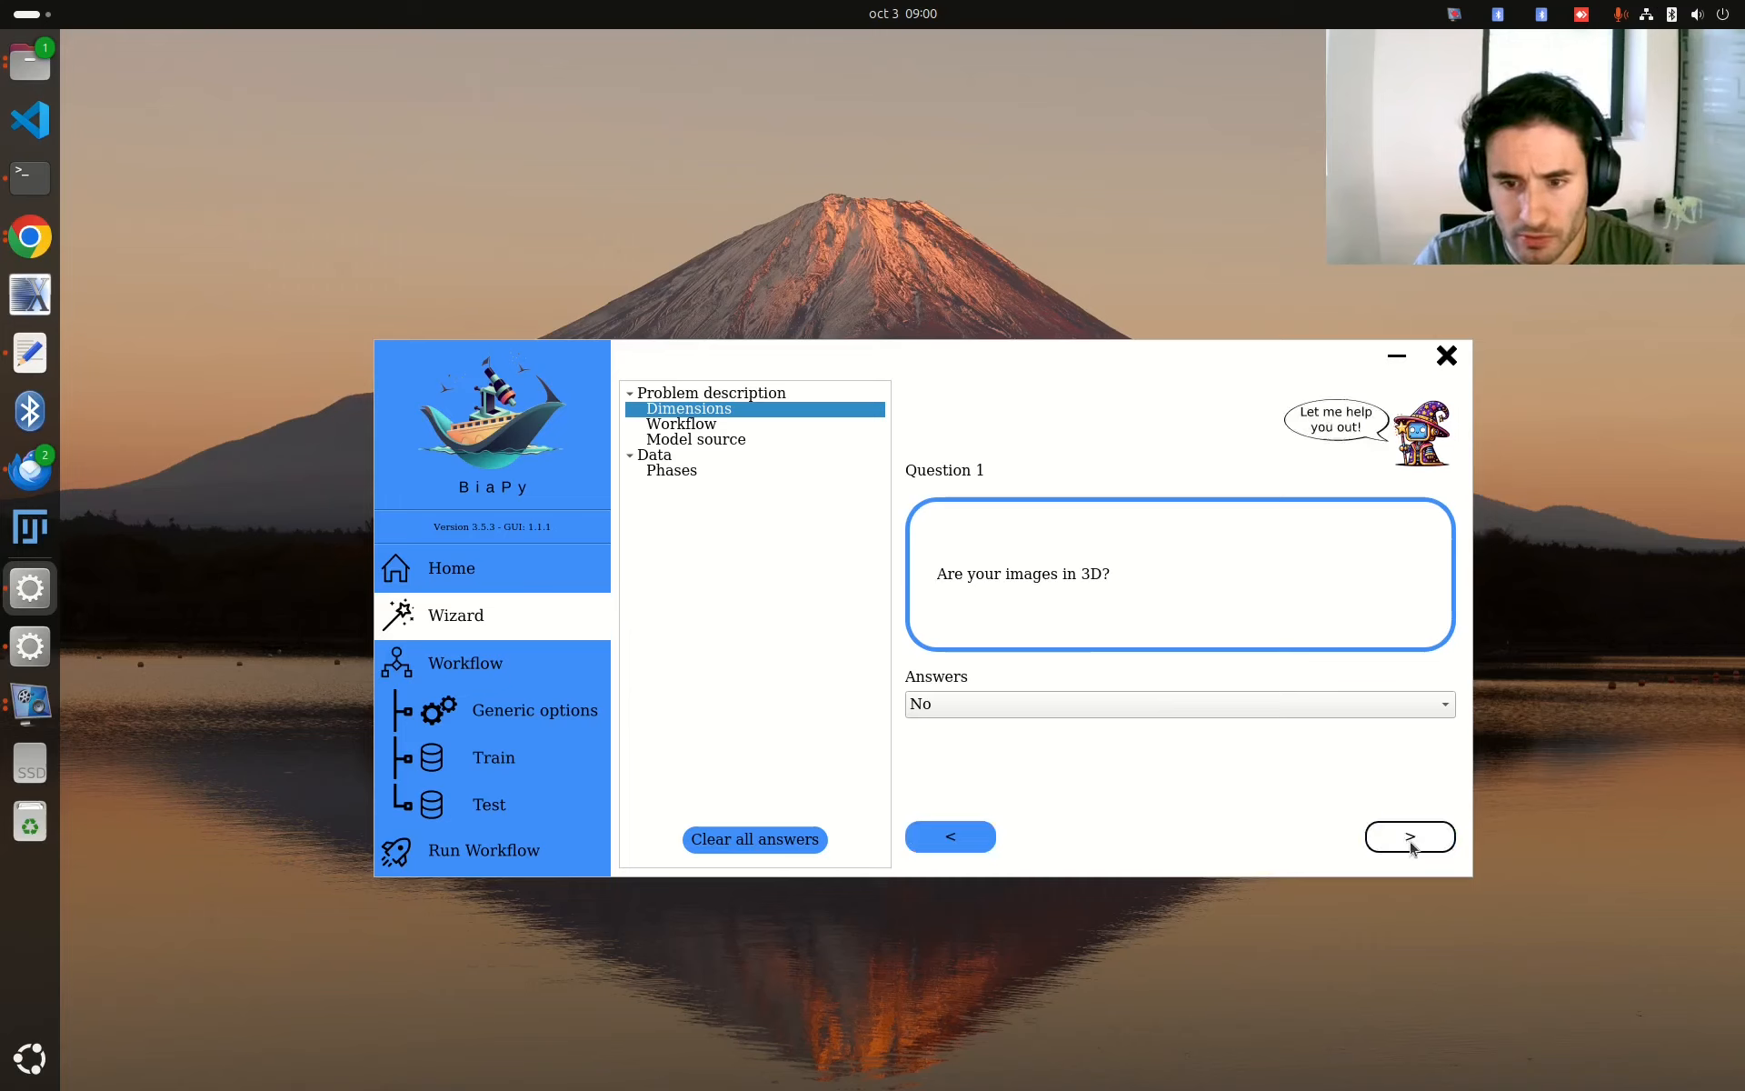
left_click(1409, 841)
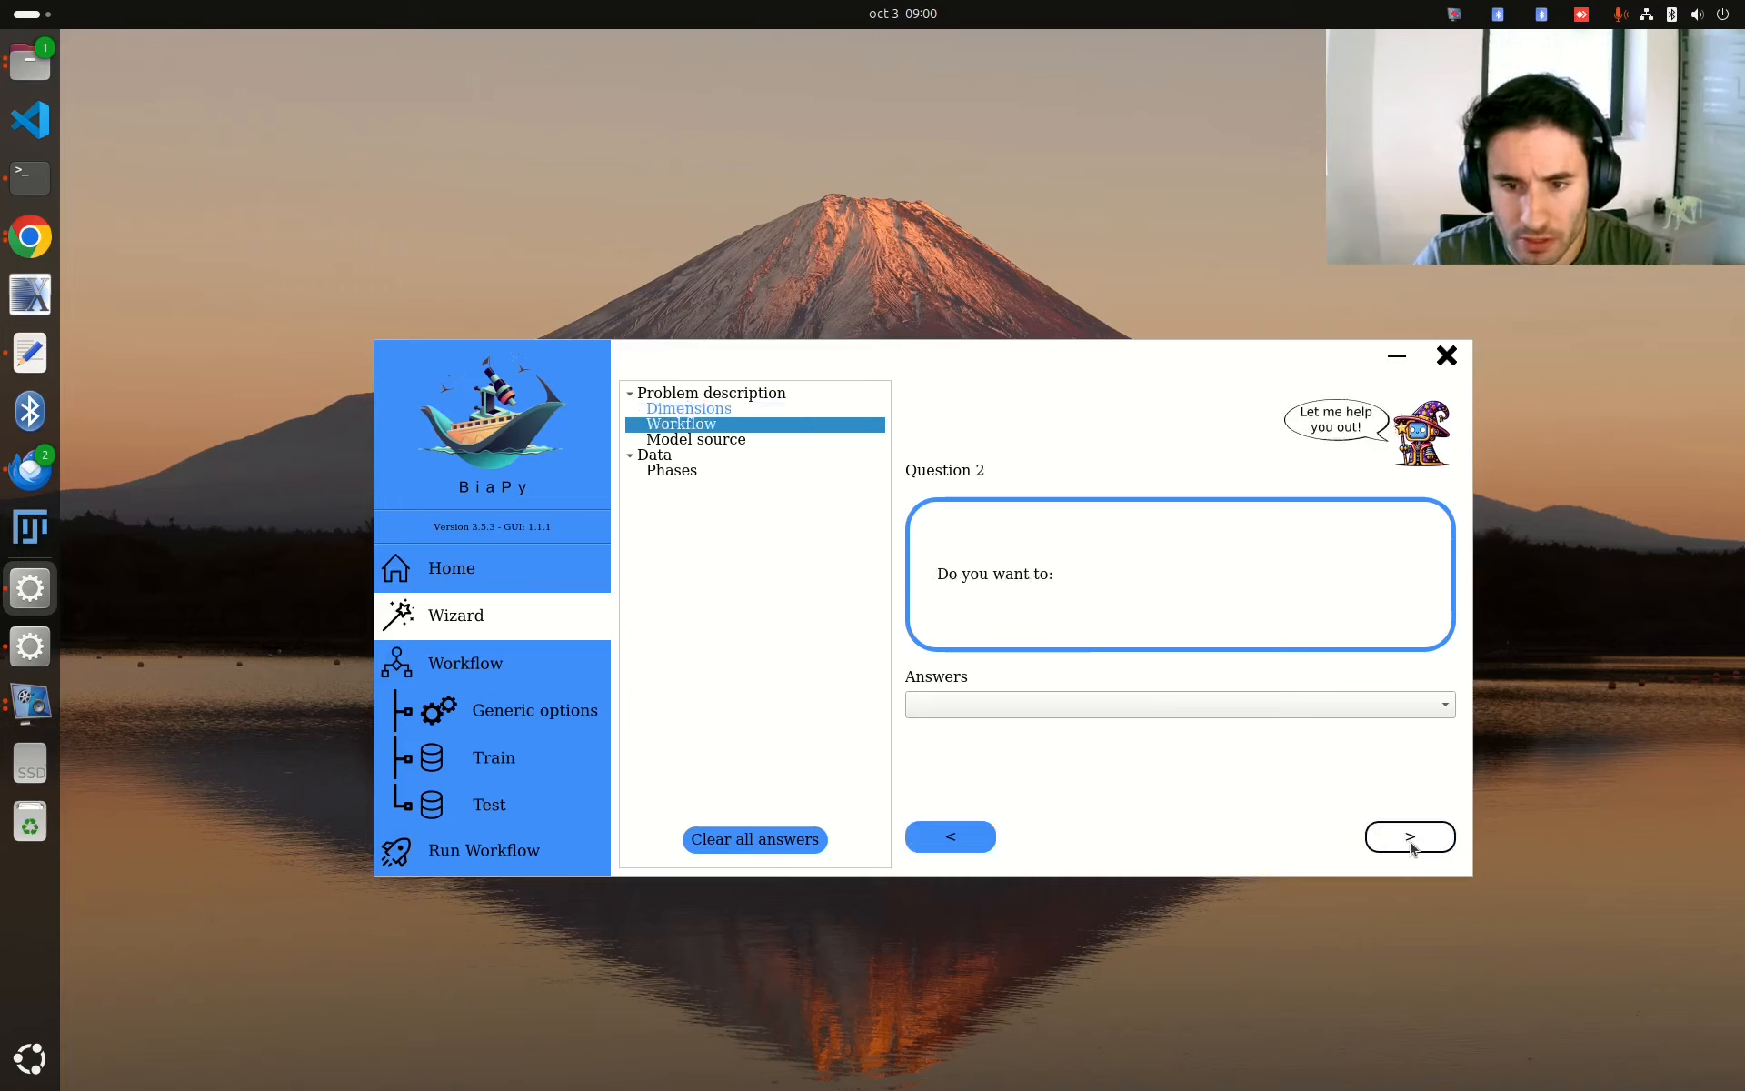
- Move between the Model source, Workflow and Dimensions questions to check the saved answer under Dimensions
left_click(696, 442)
left_click(701, 426)
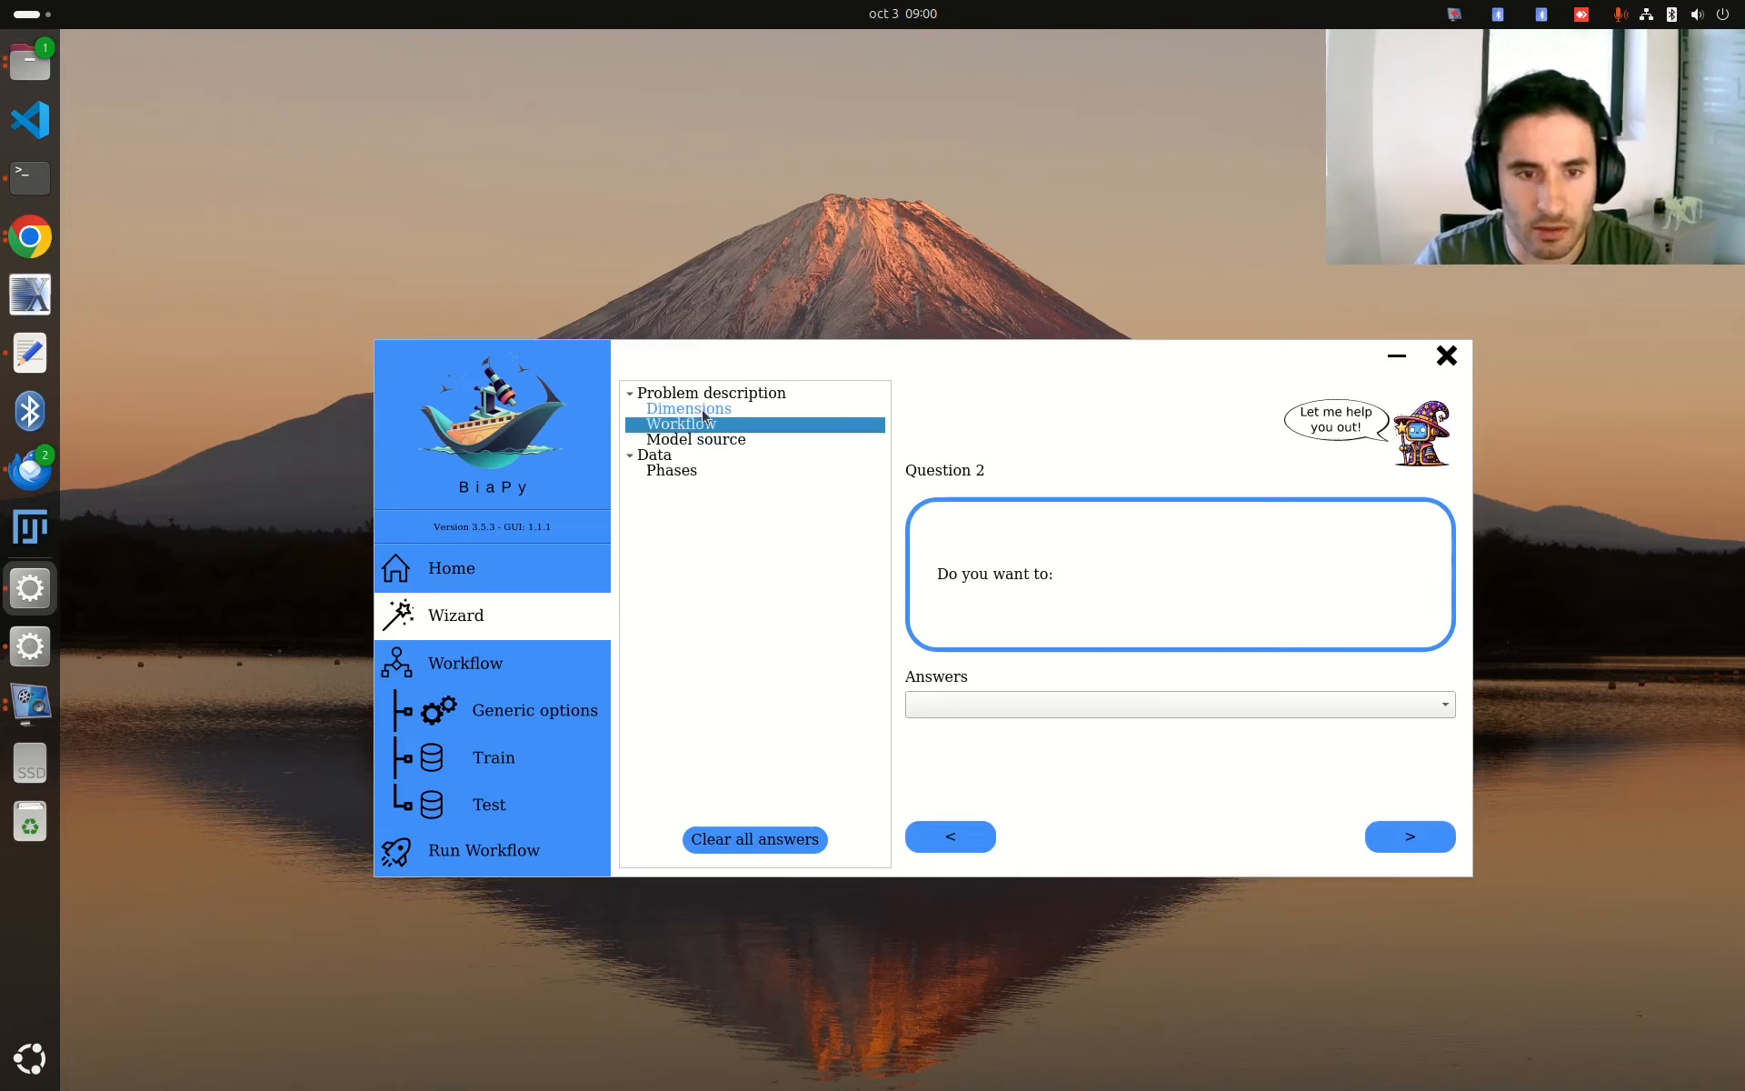
key("Up")
left_click(704, 425)
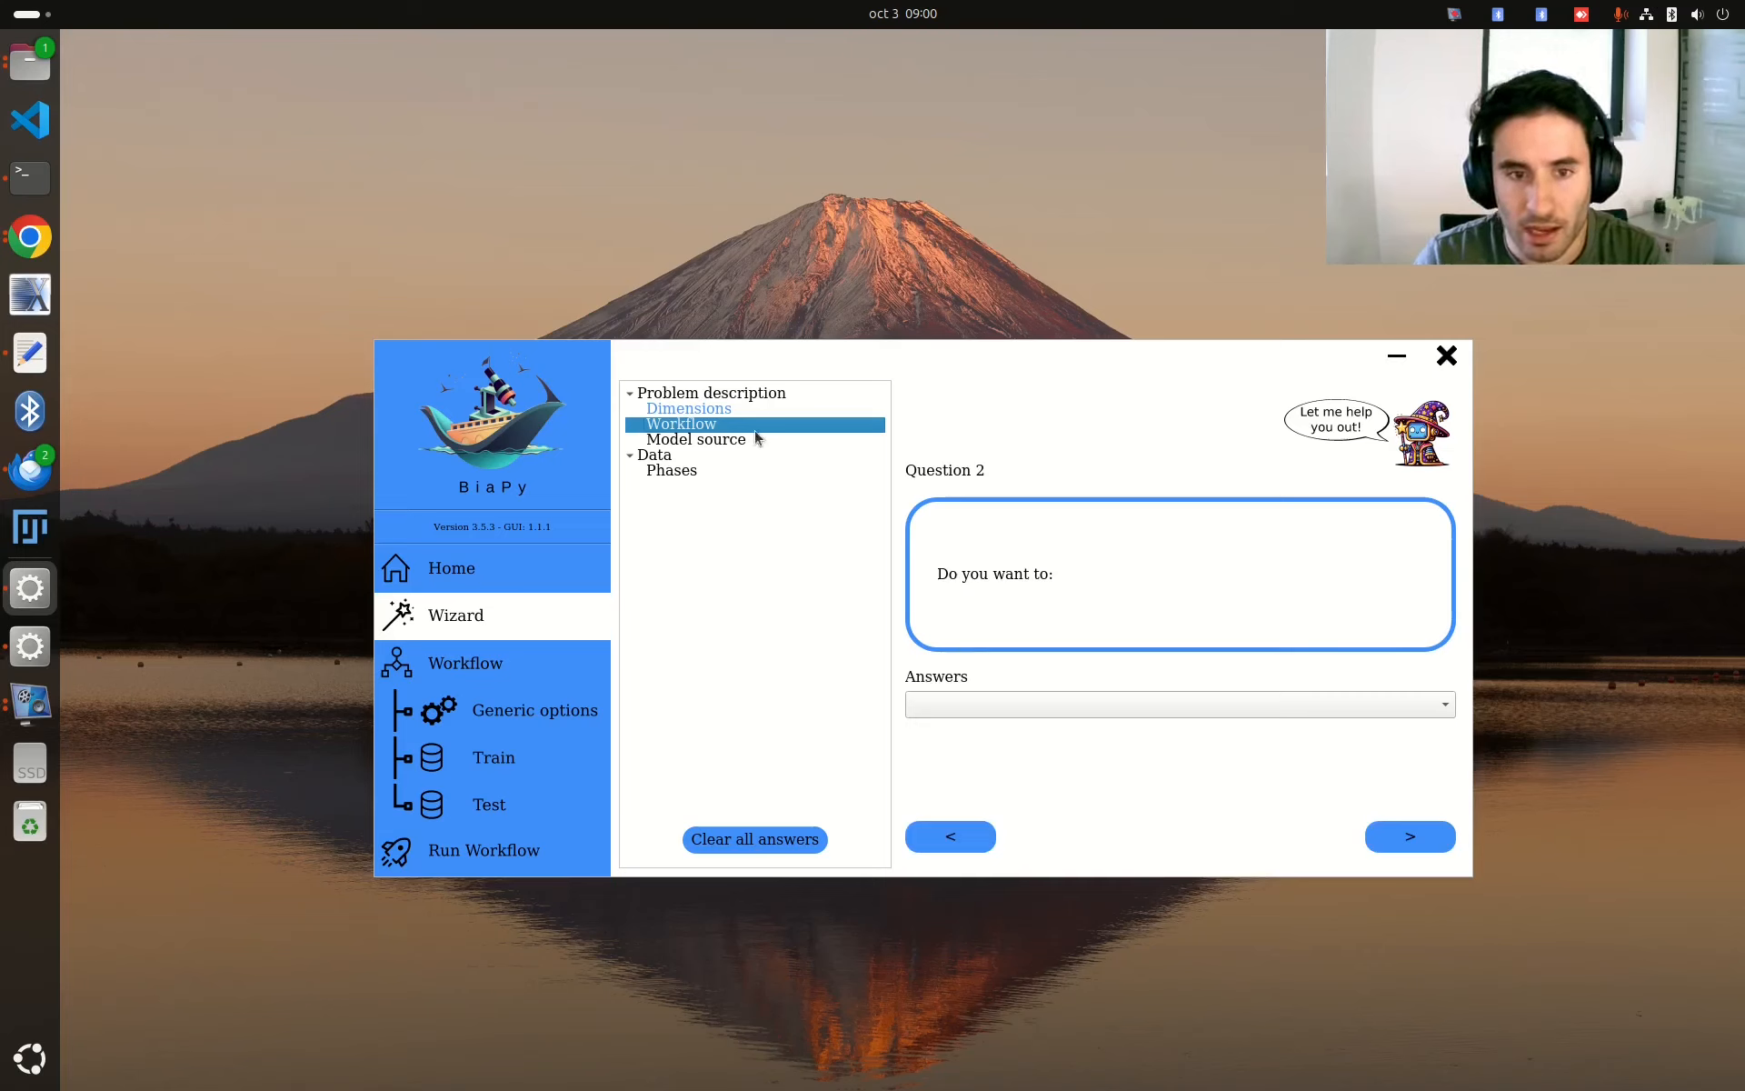
left_click(718, 409)
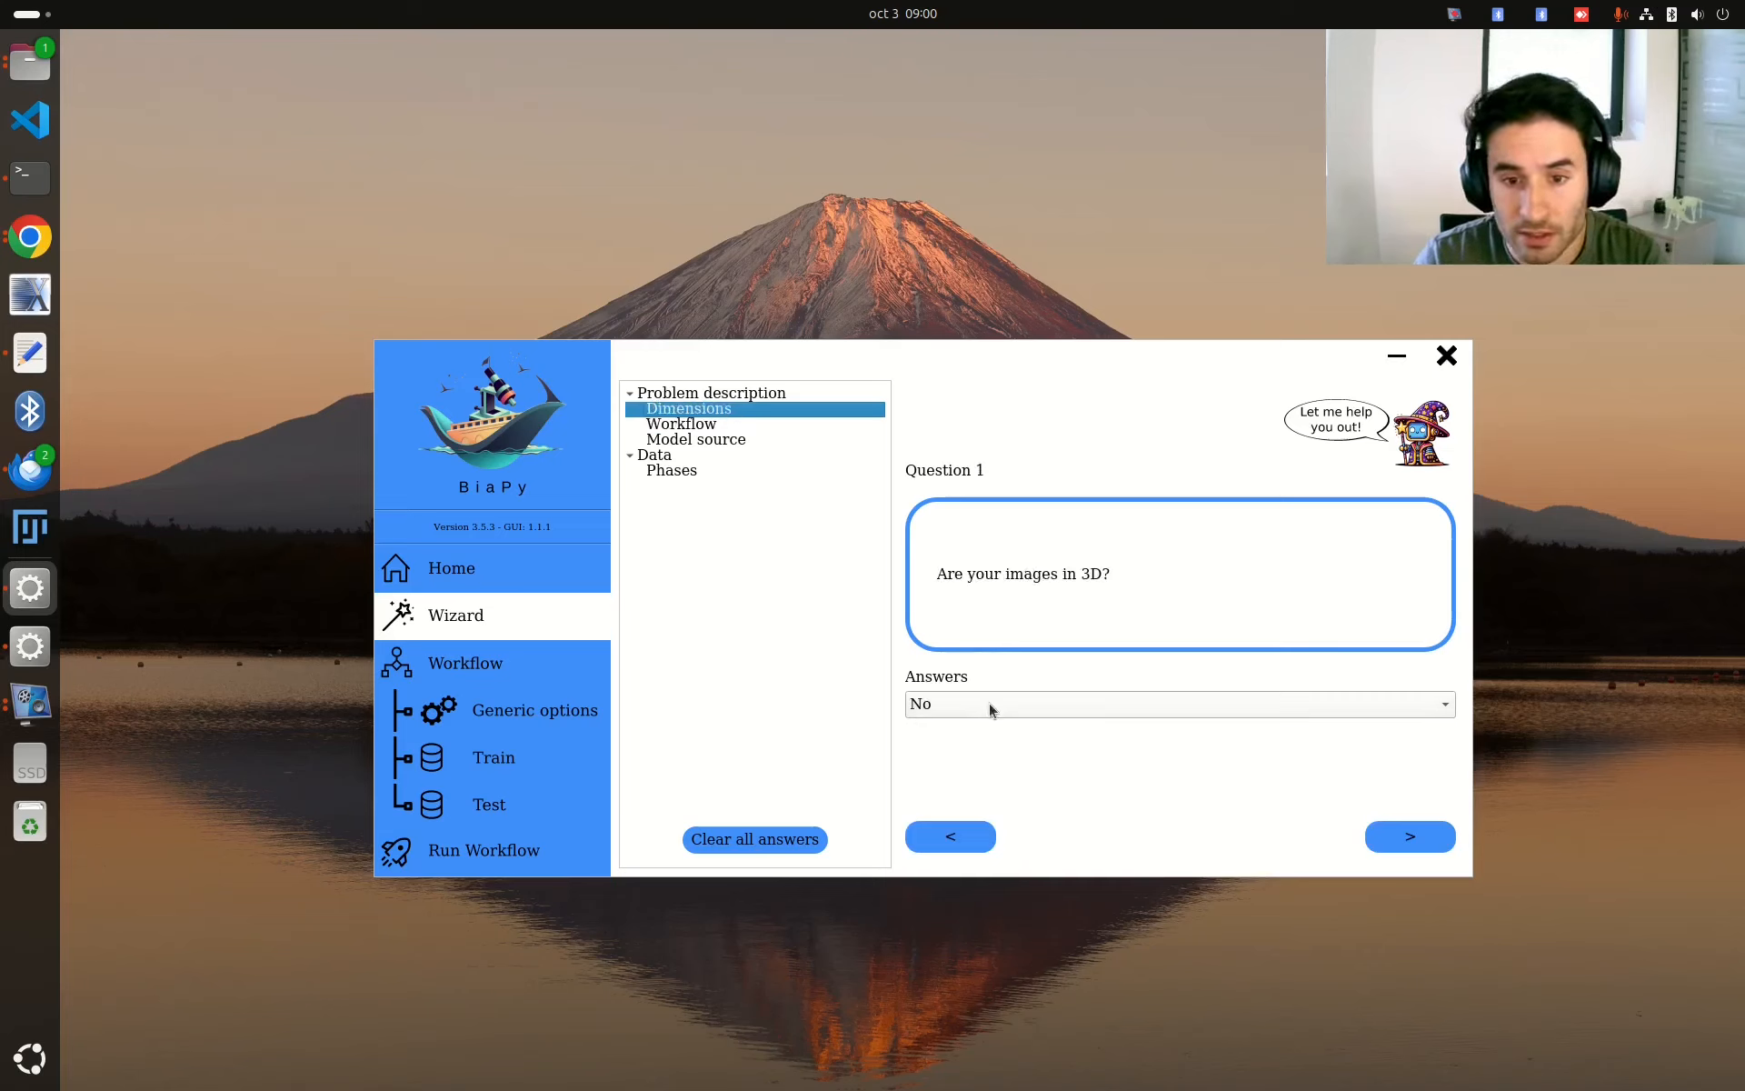
- Answer the Workflow question with "Generate masks of different (or just one) objects/regions within the image"
left_click(727, 424)
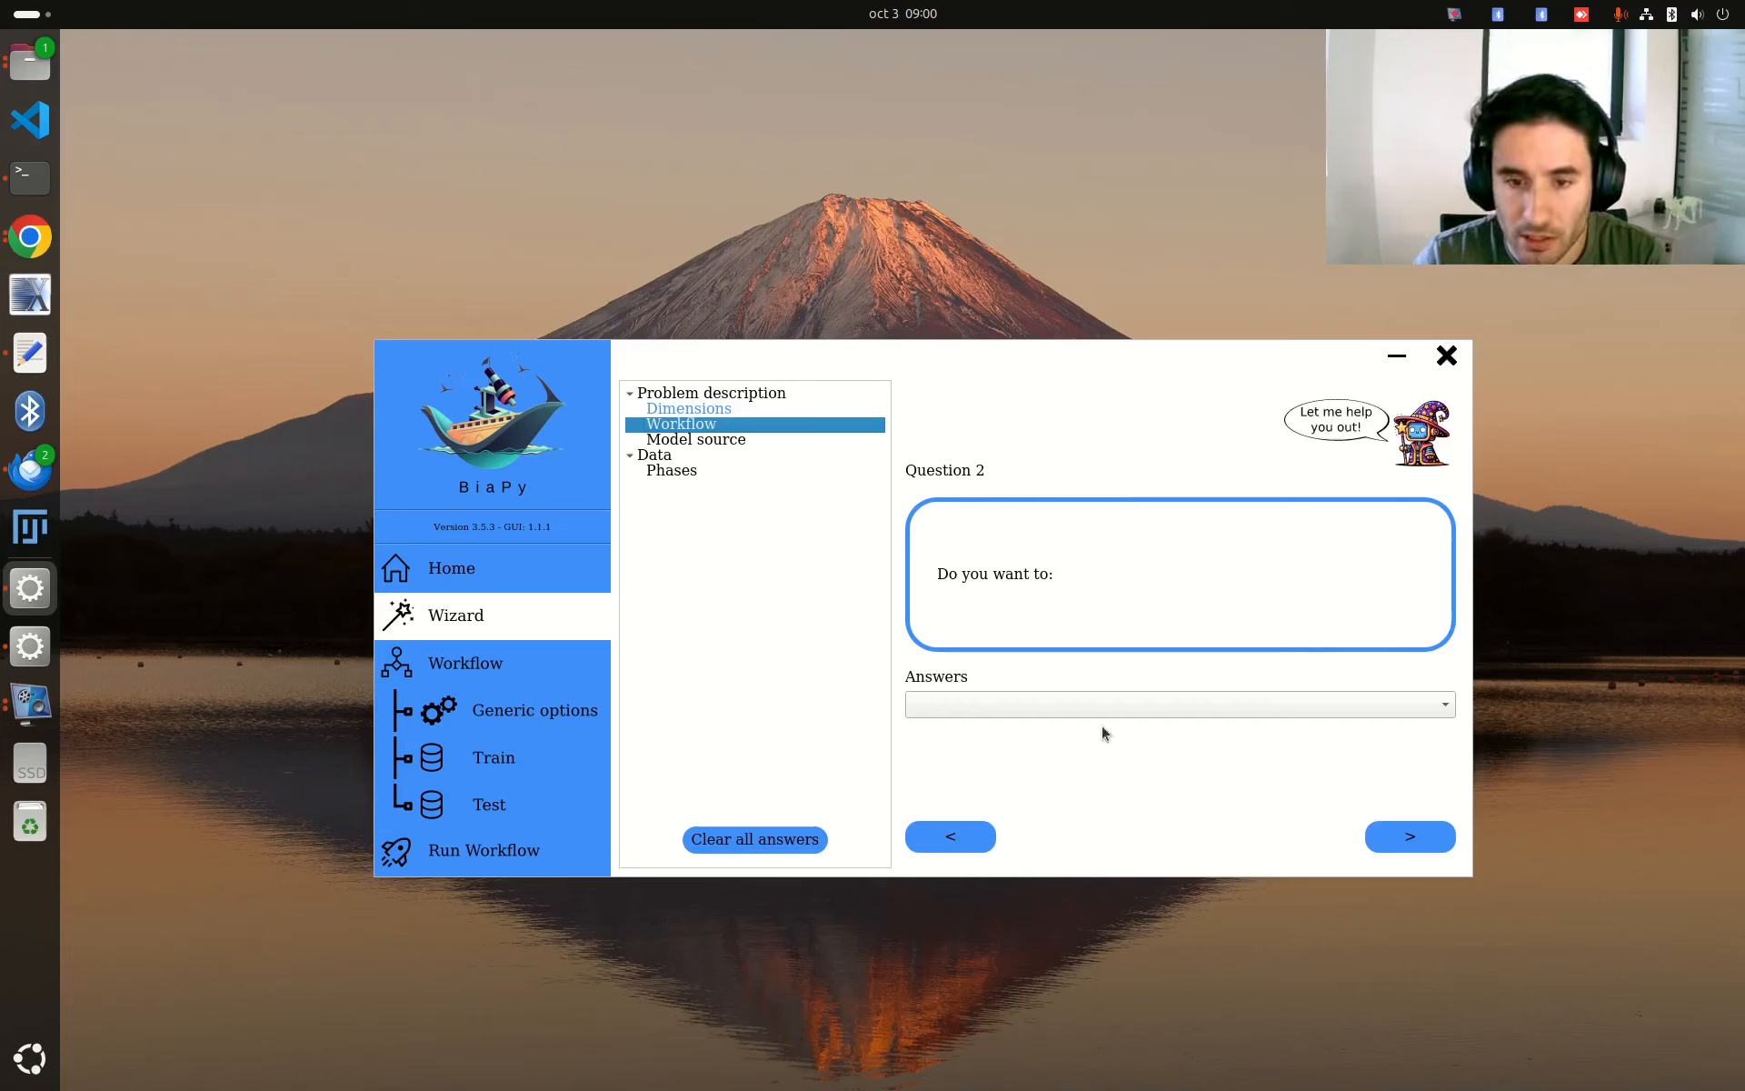
left_click(1125, 707)
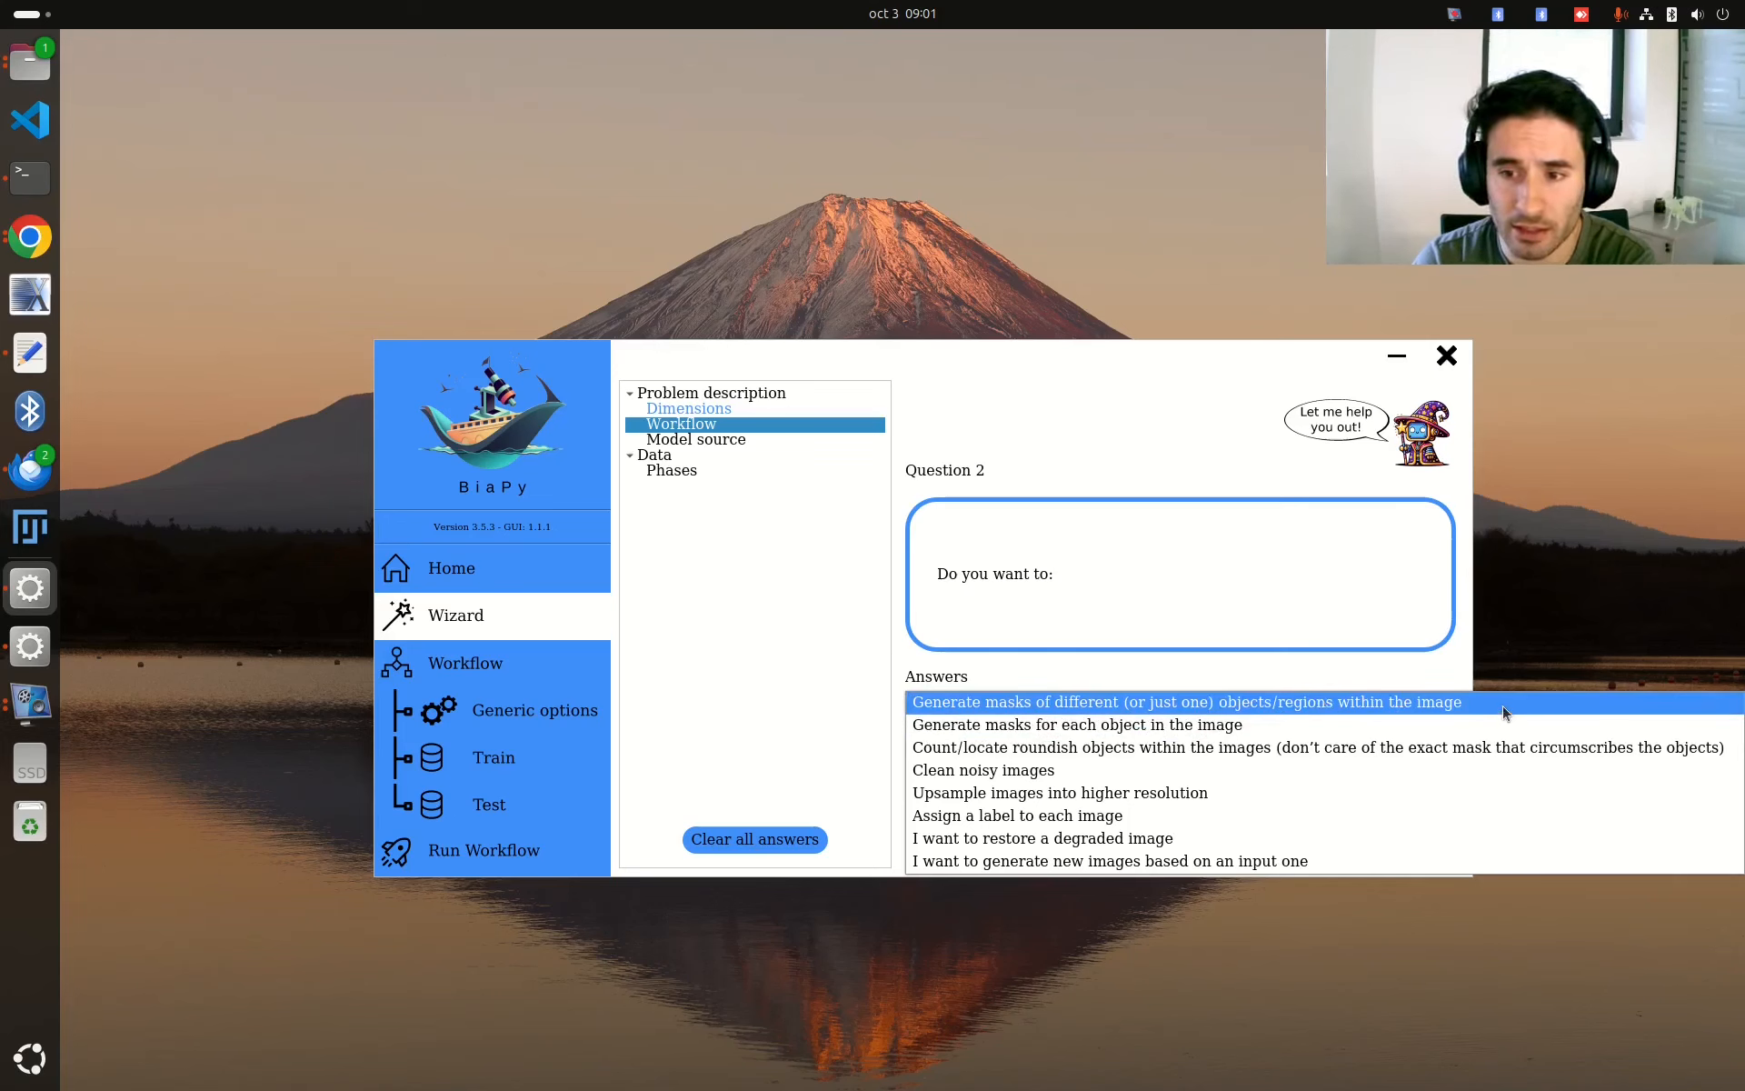
left_click(1452, 705)
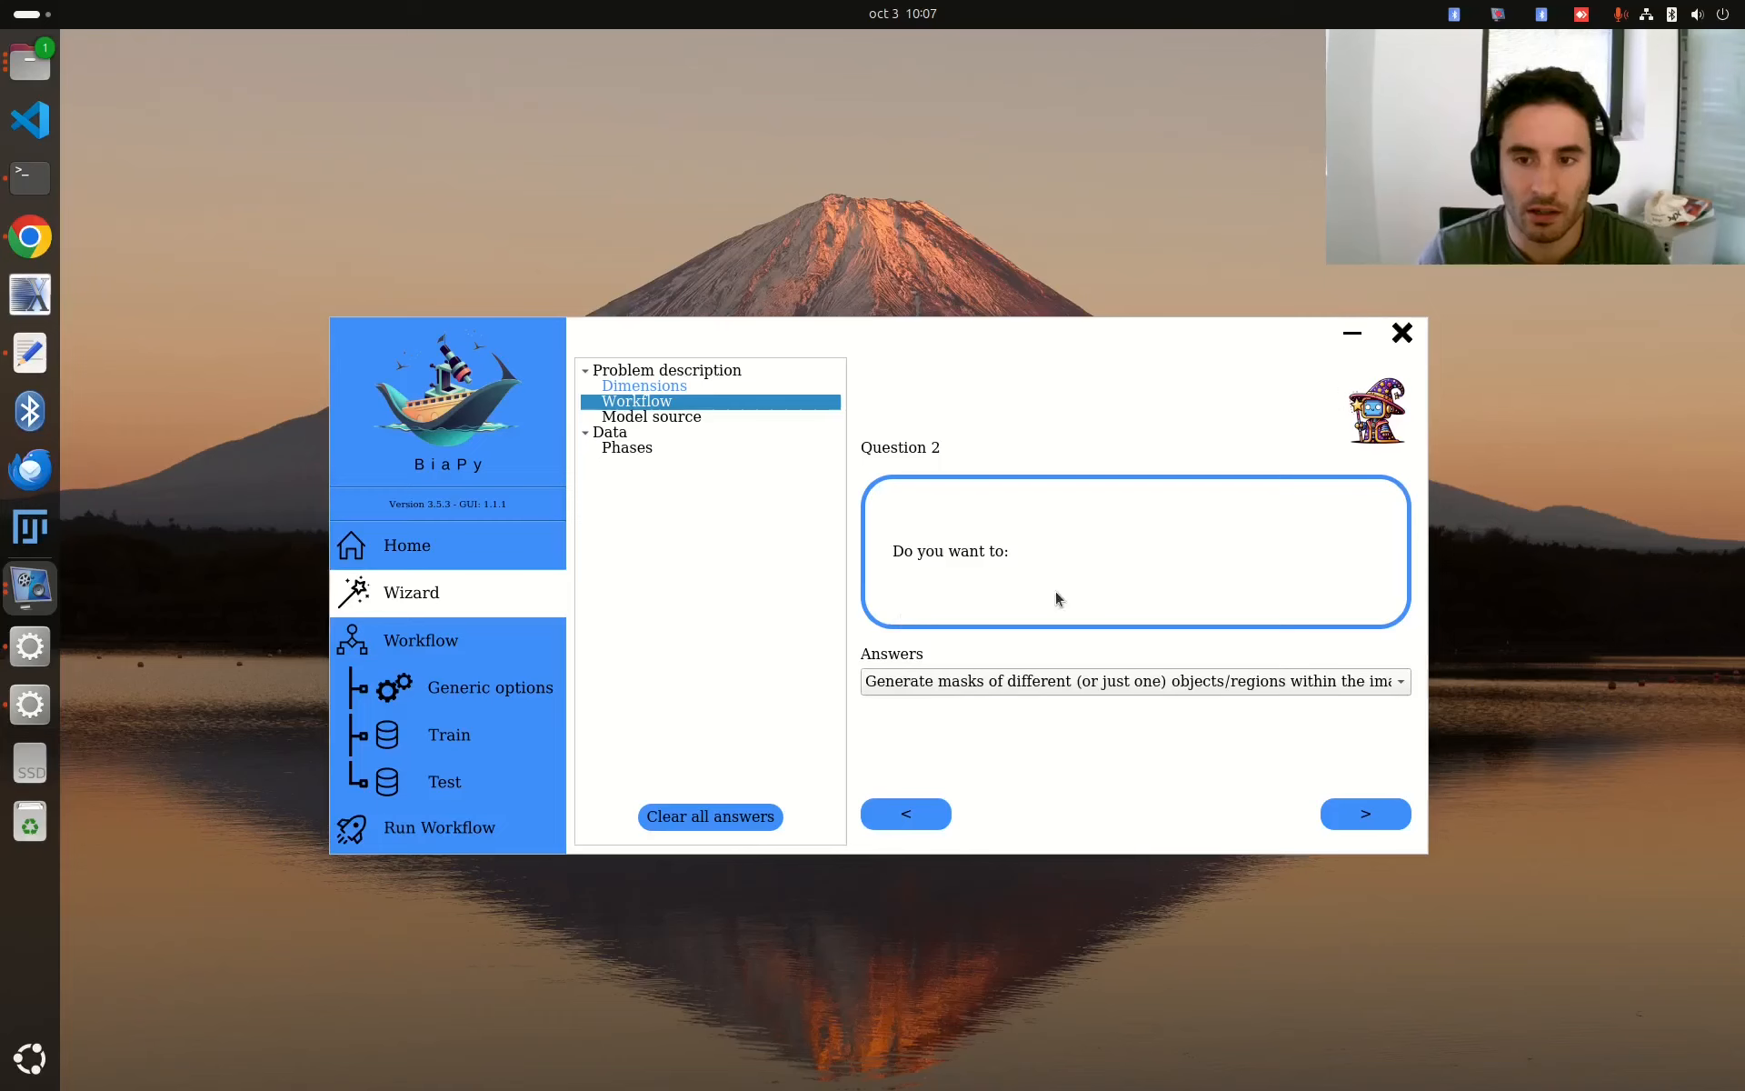
- Read through the wizard help on the workflow types for the Workflow question and close it
mouse_move(1332, 442)
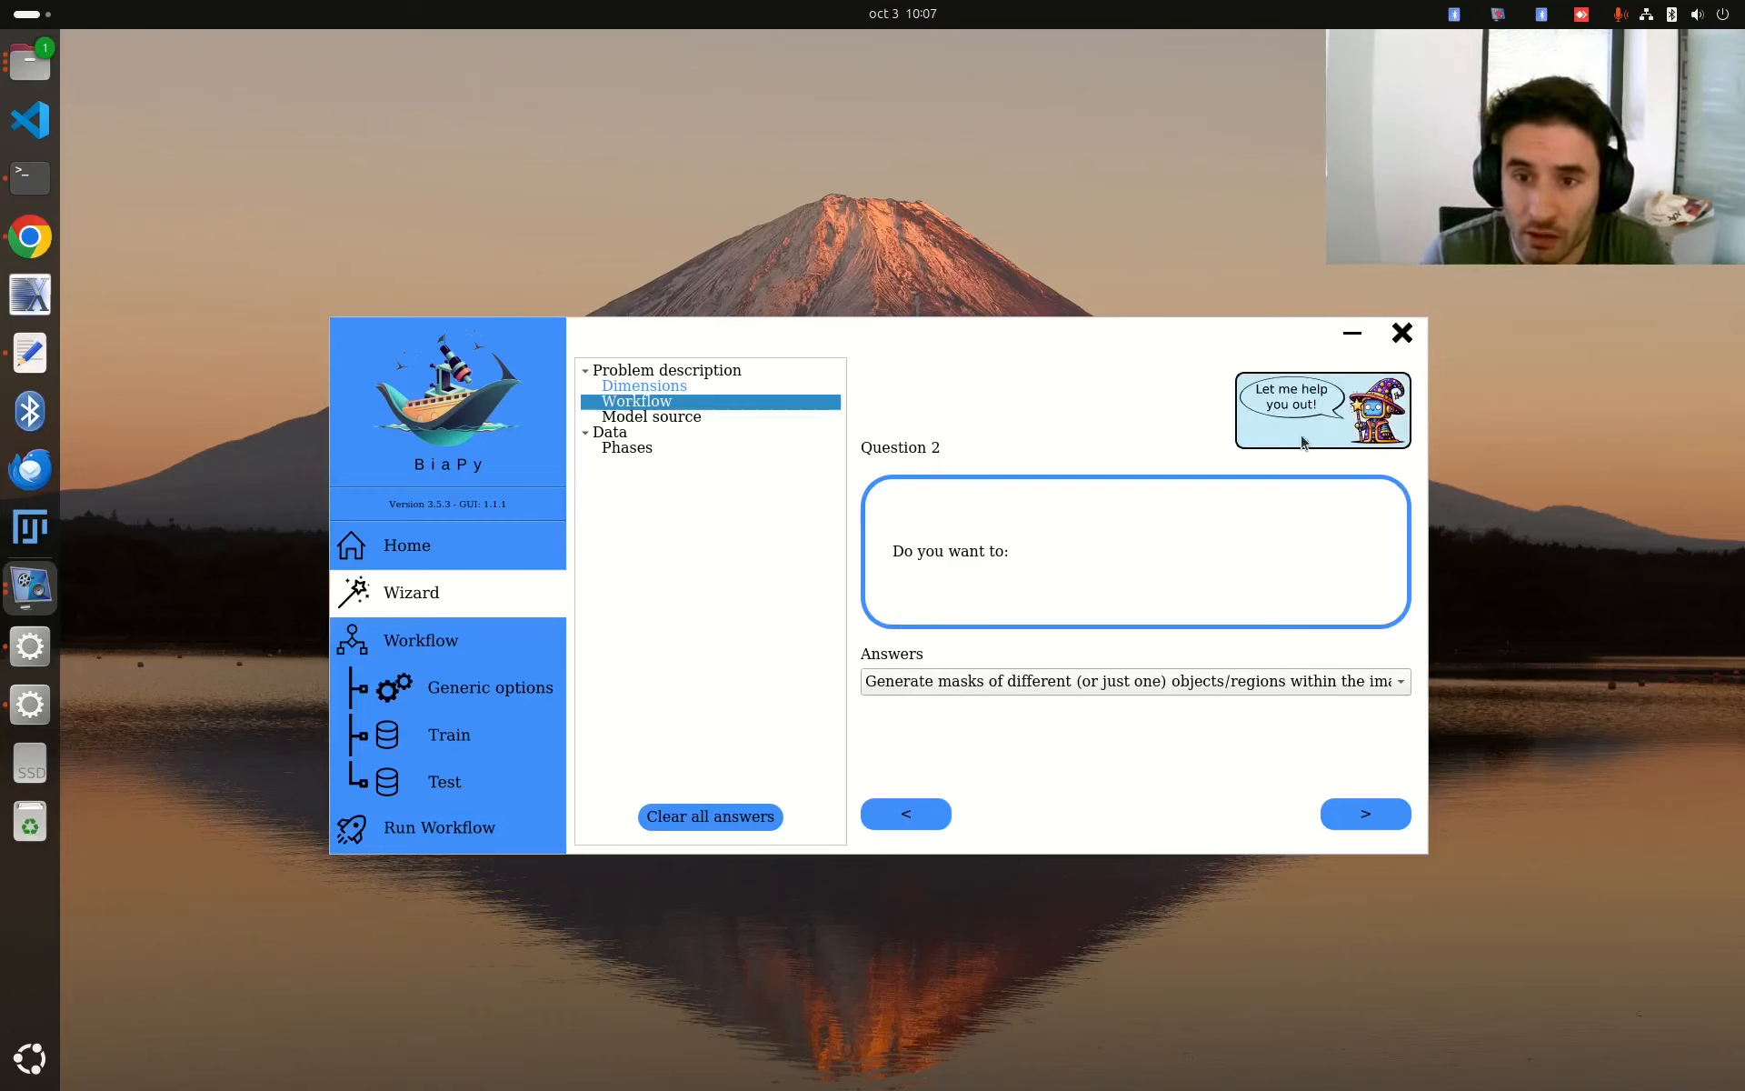
left_click(1314, 425)
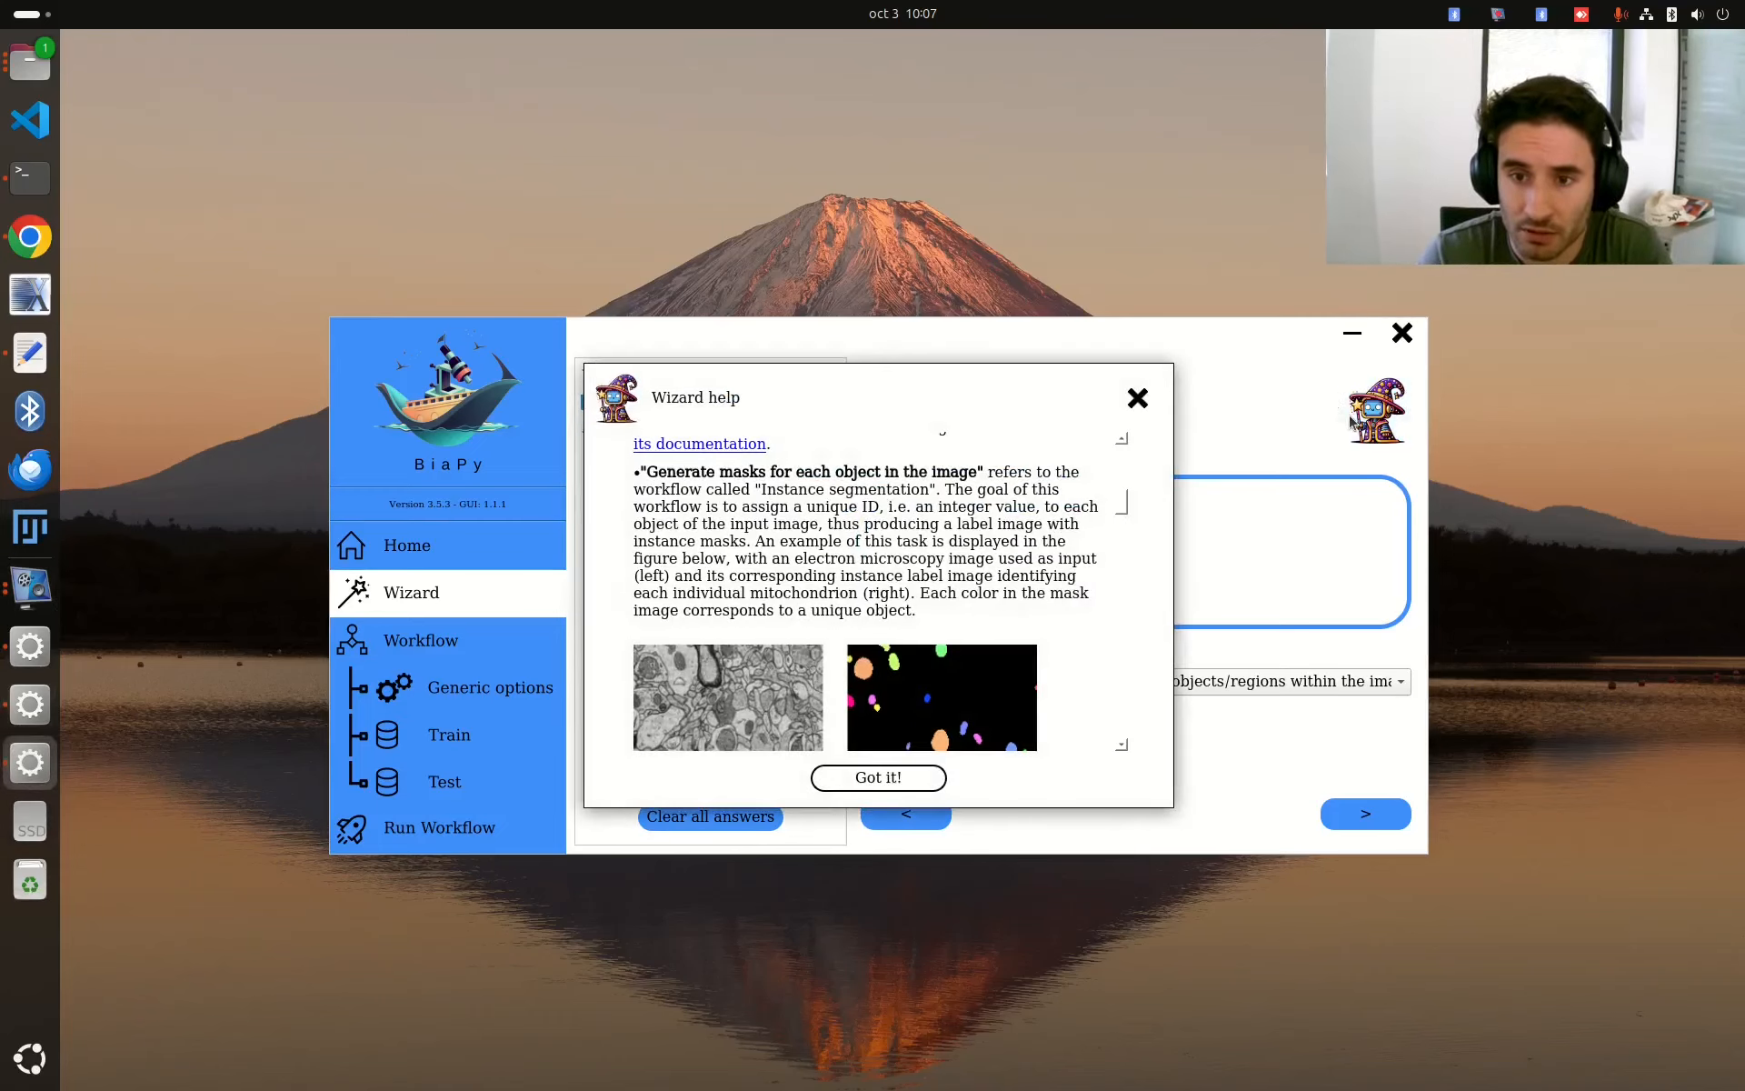
scroll(1124, 497, "up", 2)
left_click_drag(1124, 497, 1132, 456)
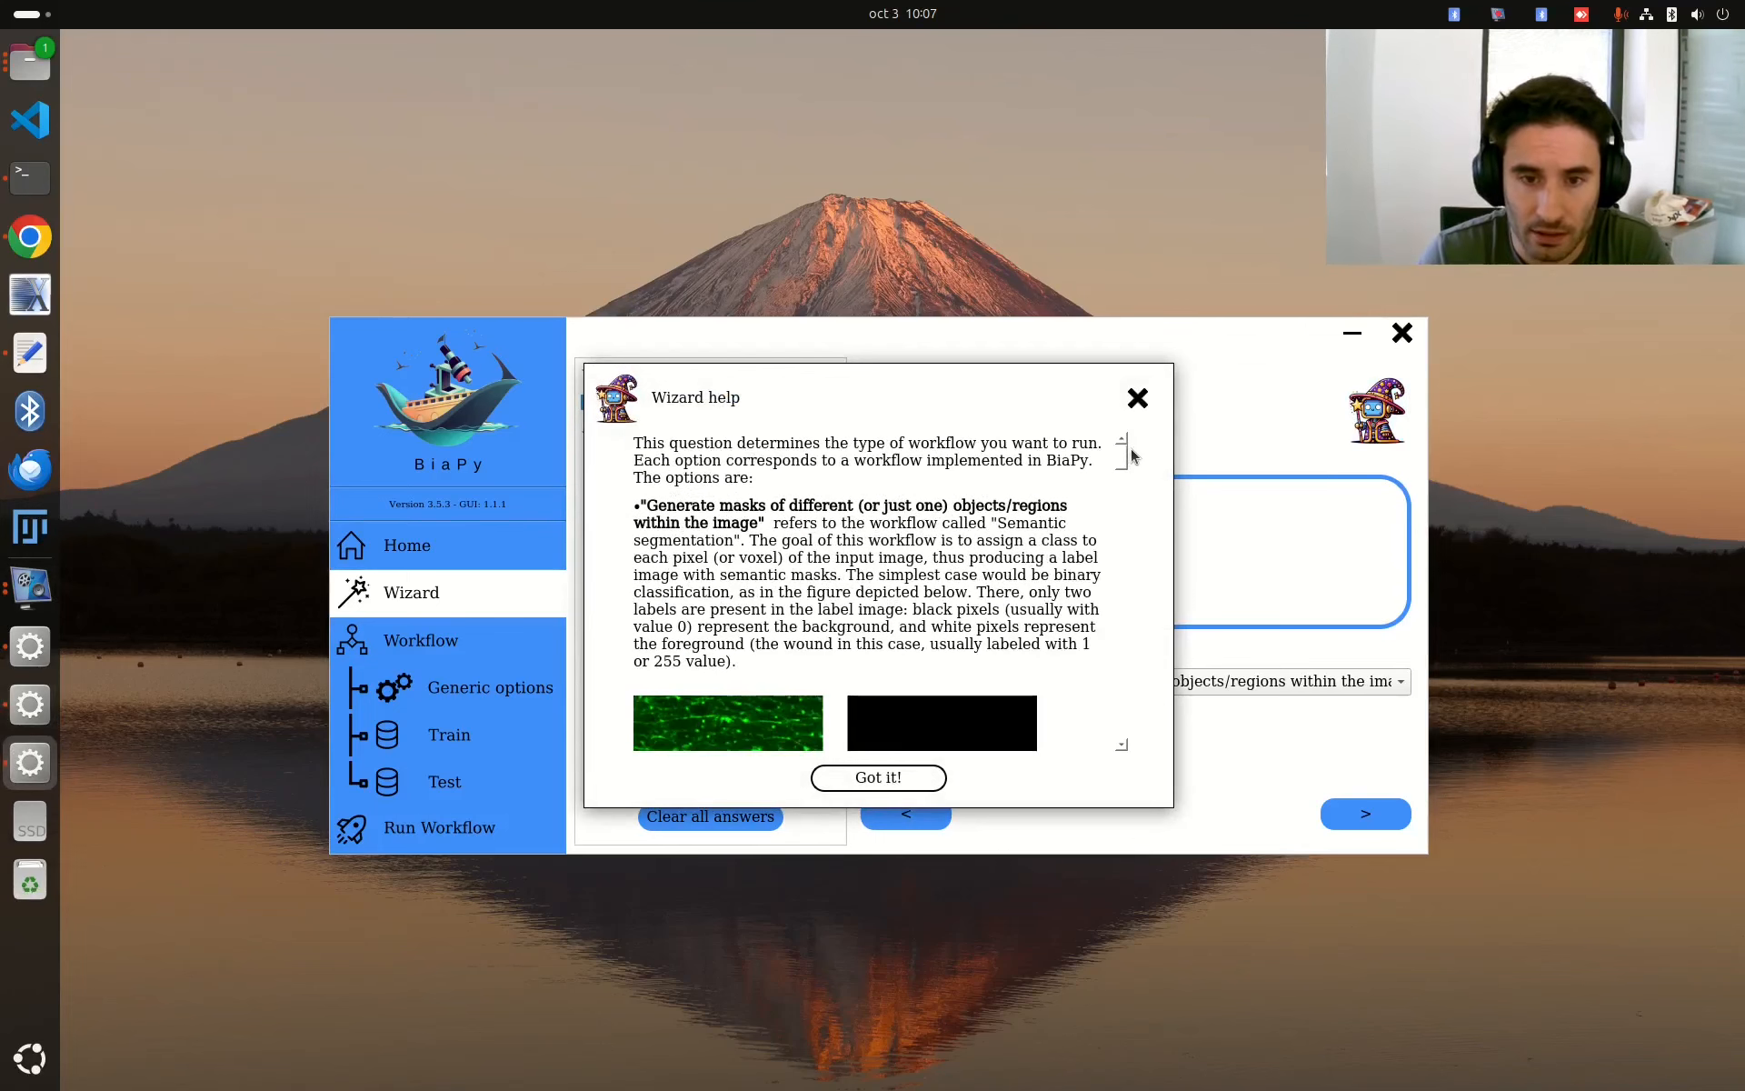
scroll(1123, 461, "down", 1)
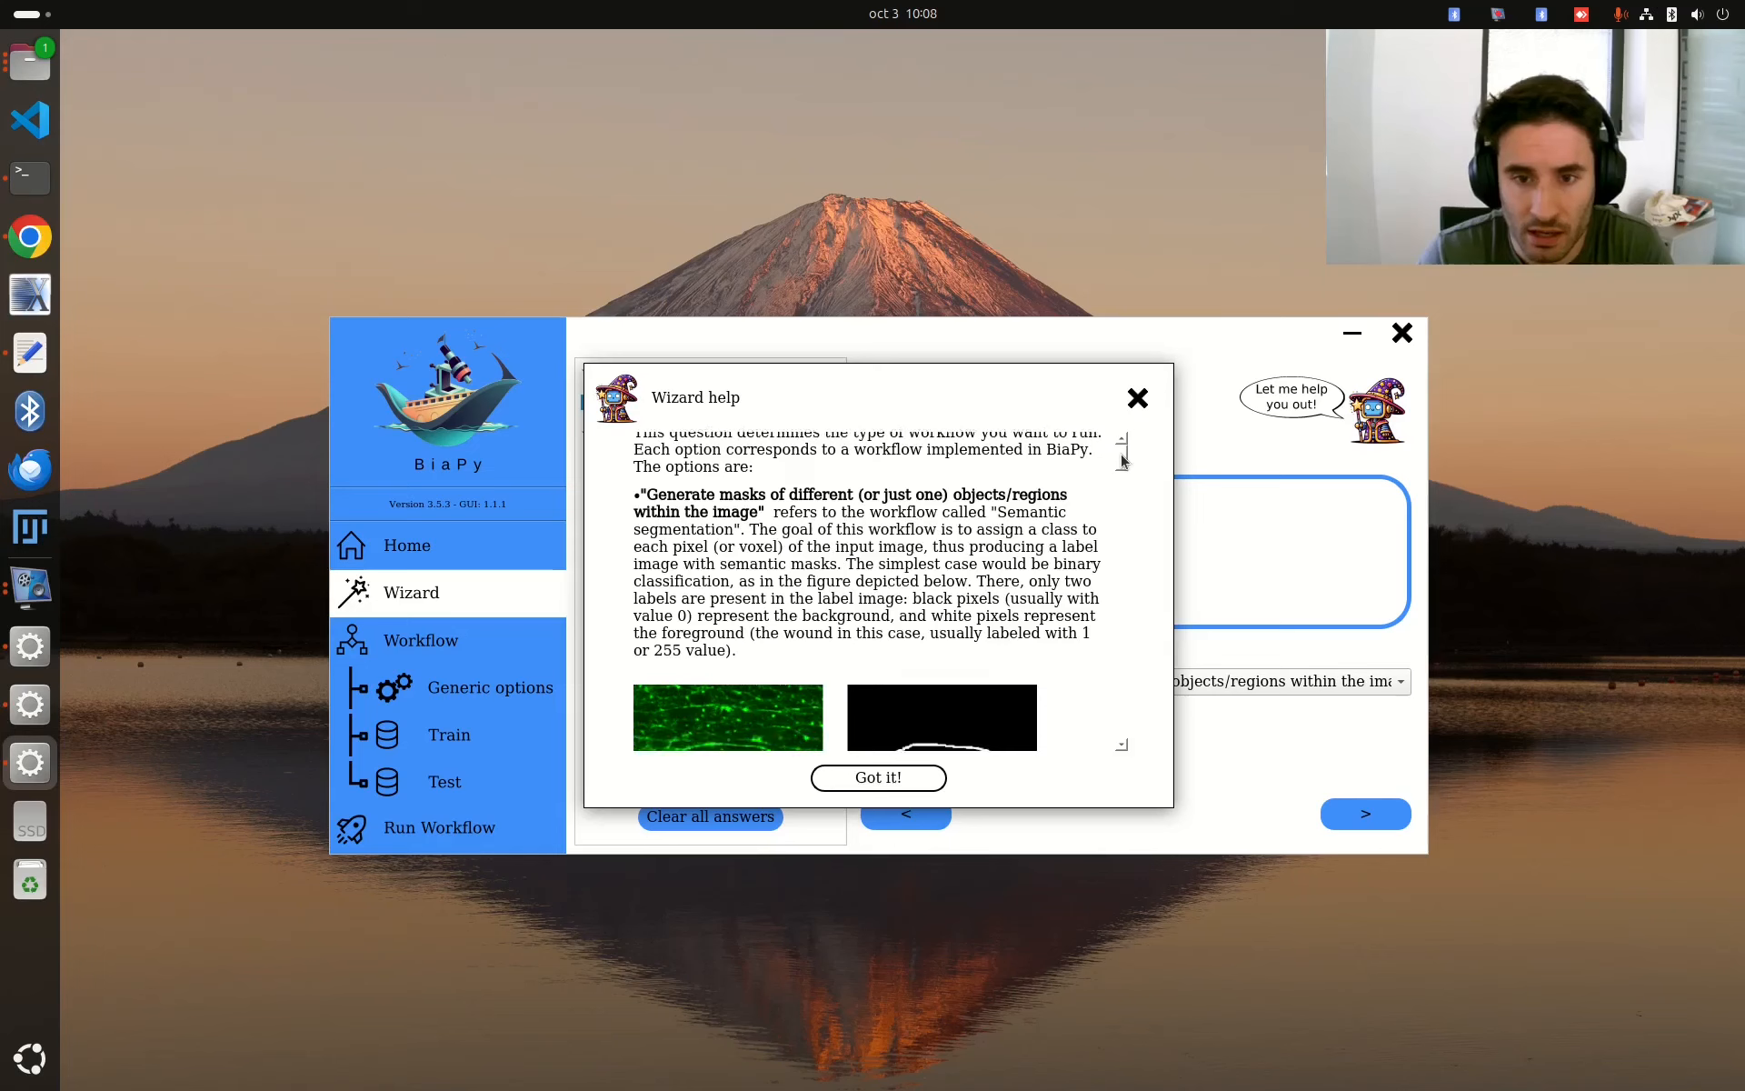
scroll(1122, 460, "down", 4)
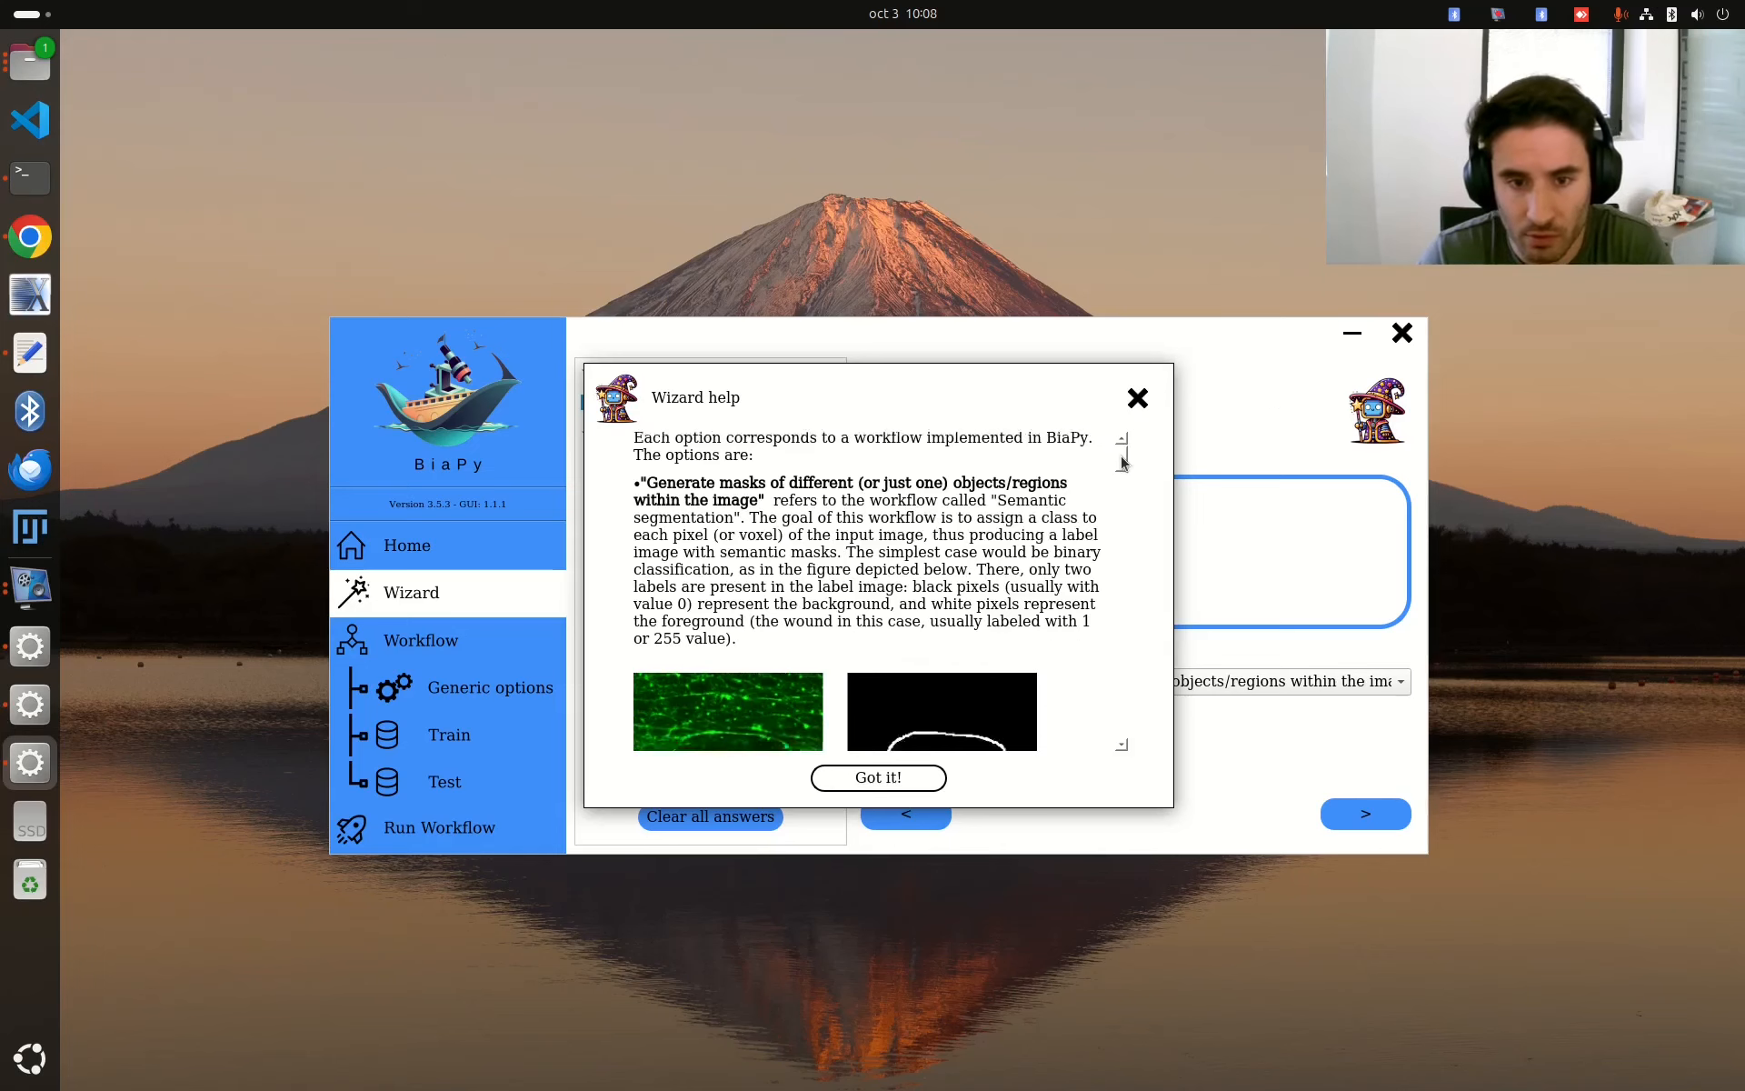
scroll(1123, 461, "up", 3)
left_click_drag(1122, 461, 1121, 647)
left_click(1137, 397)
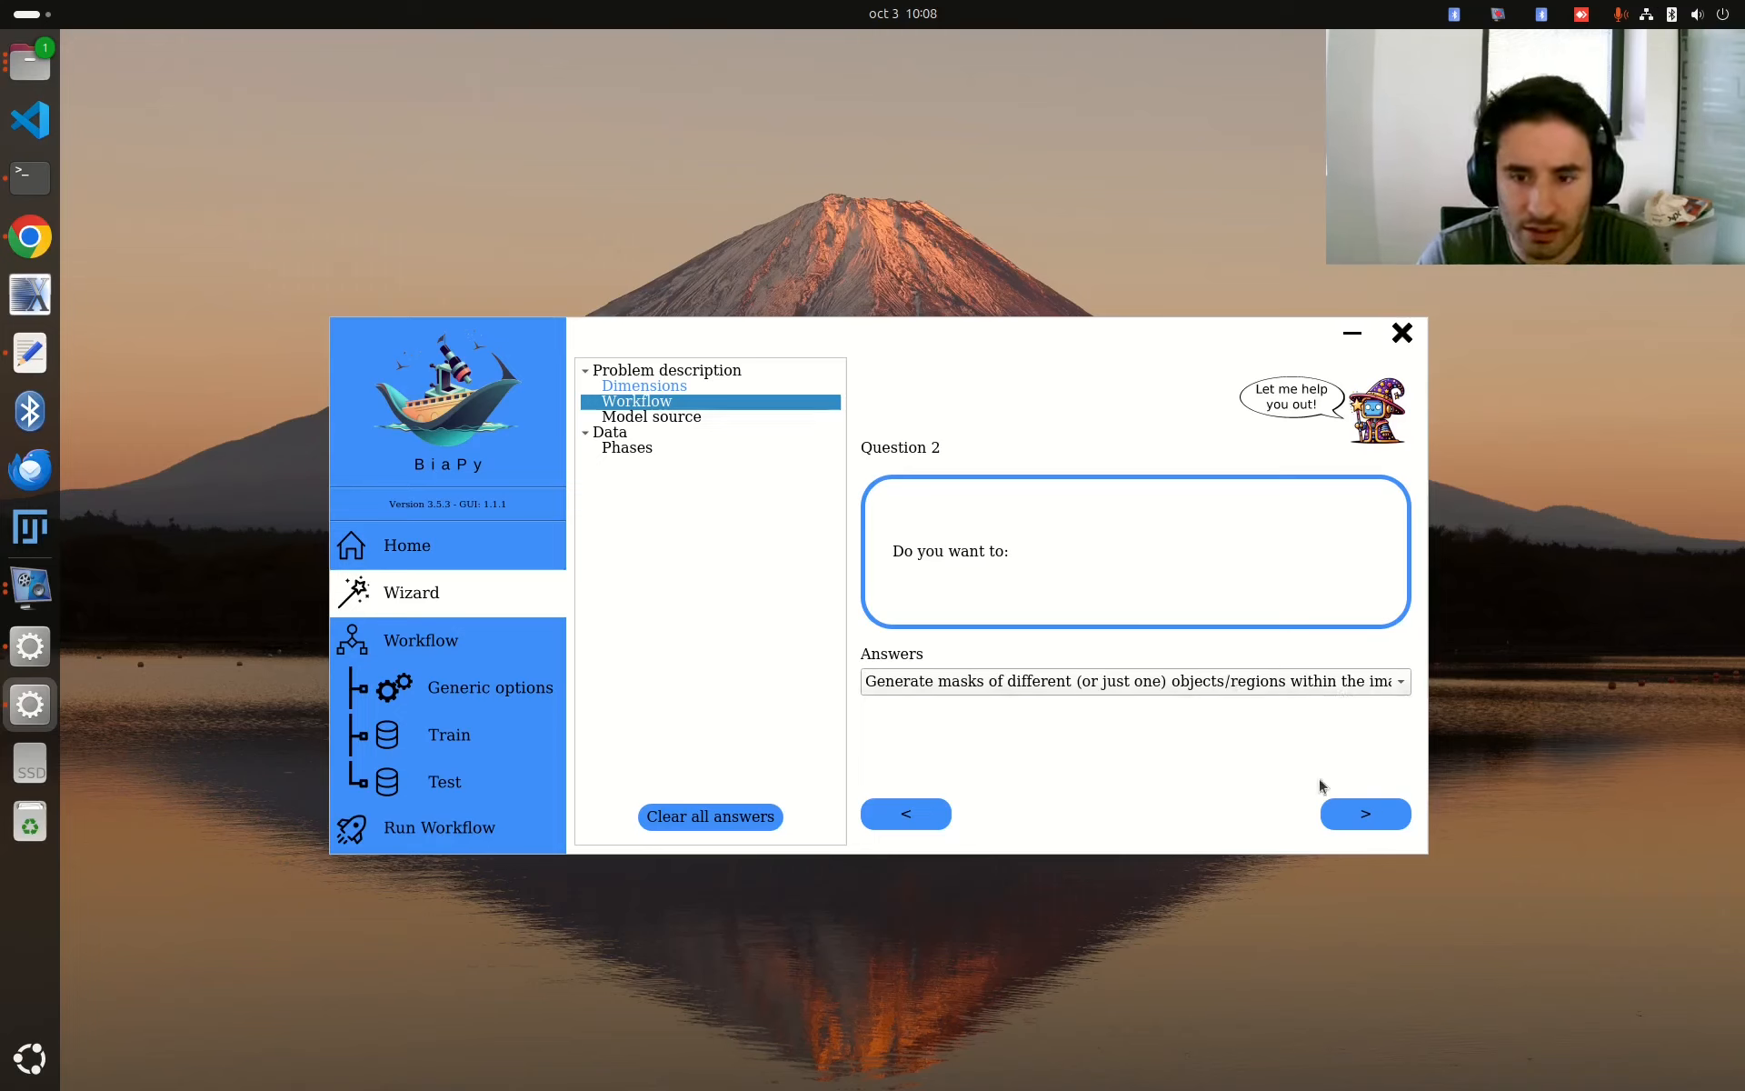
- Advance to the pre-trained model question, answer "No, I want to build a model from scratch", and continue to Object size (xy)
left_click(1367, 814)
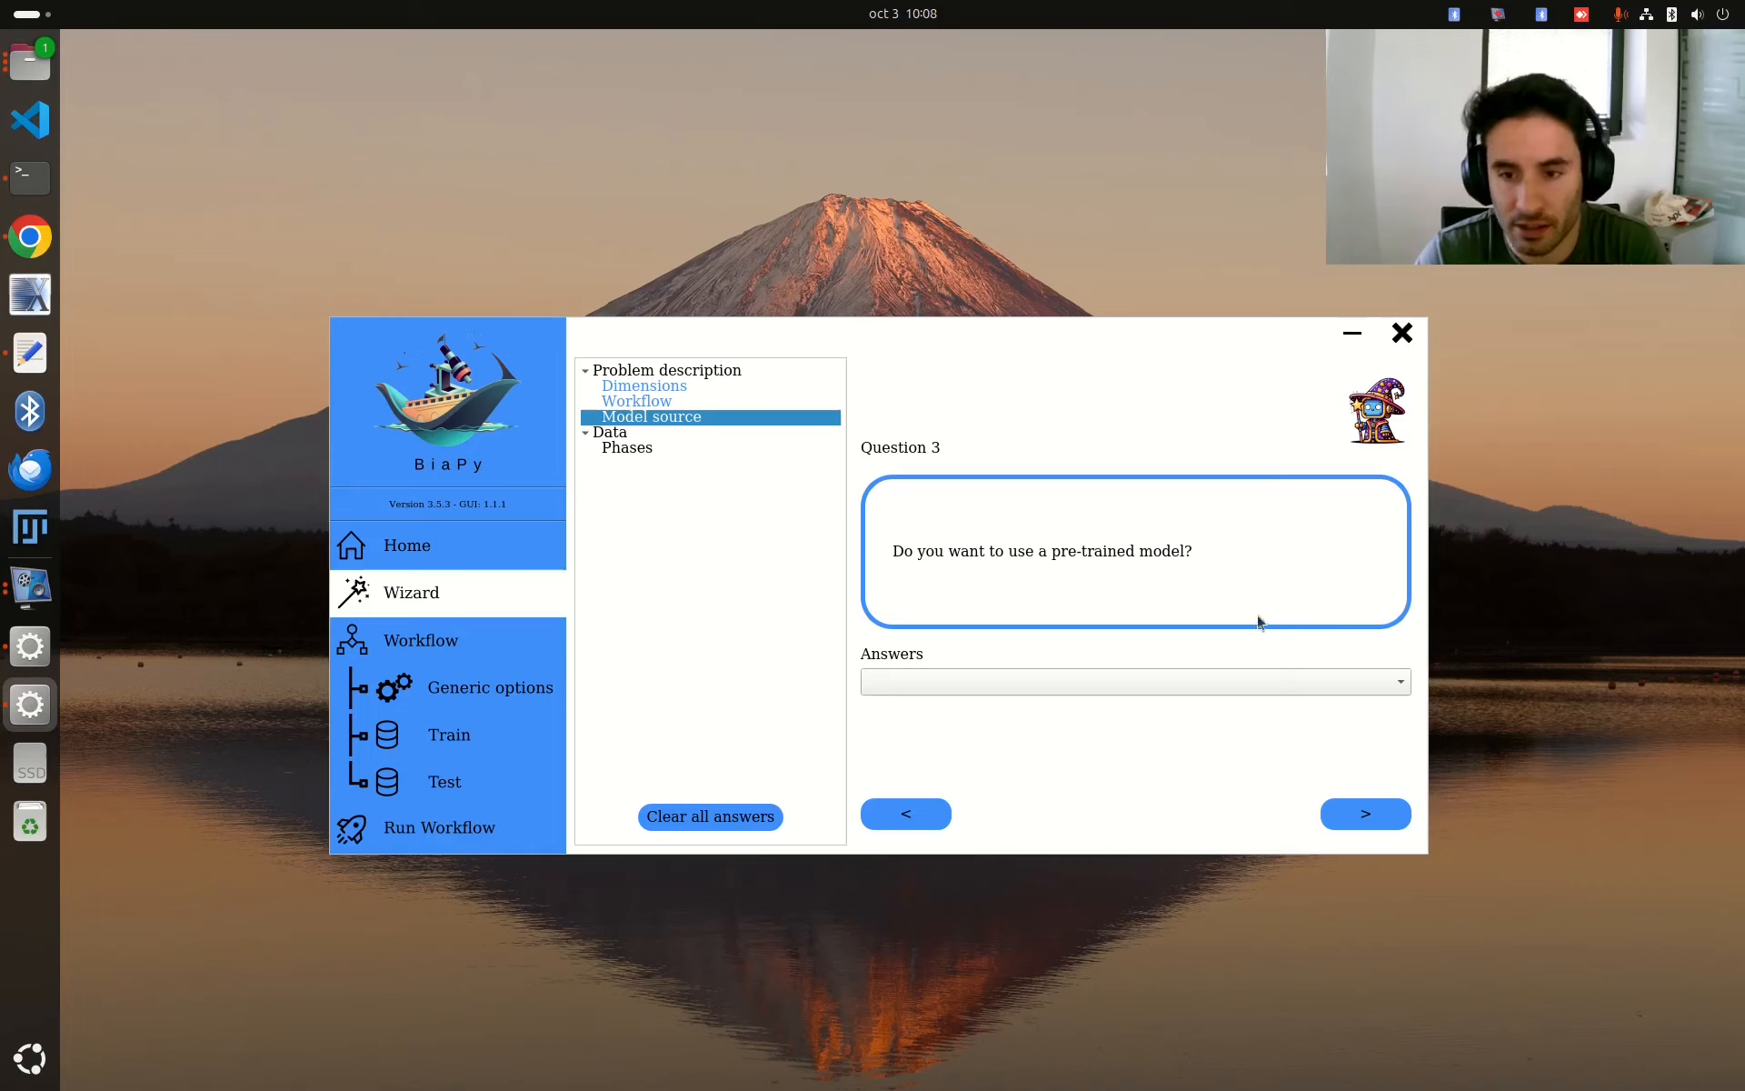
left_click_drag(456, 419, 456, 412)
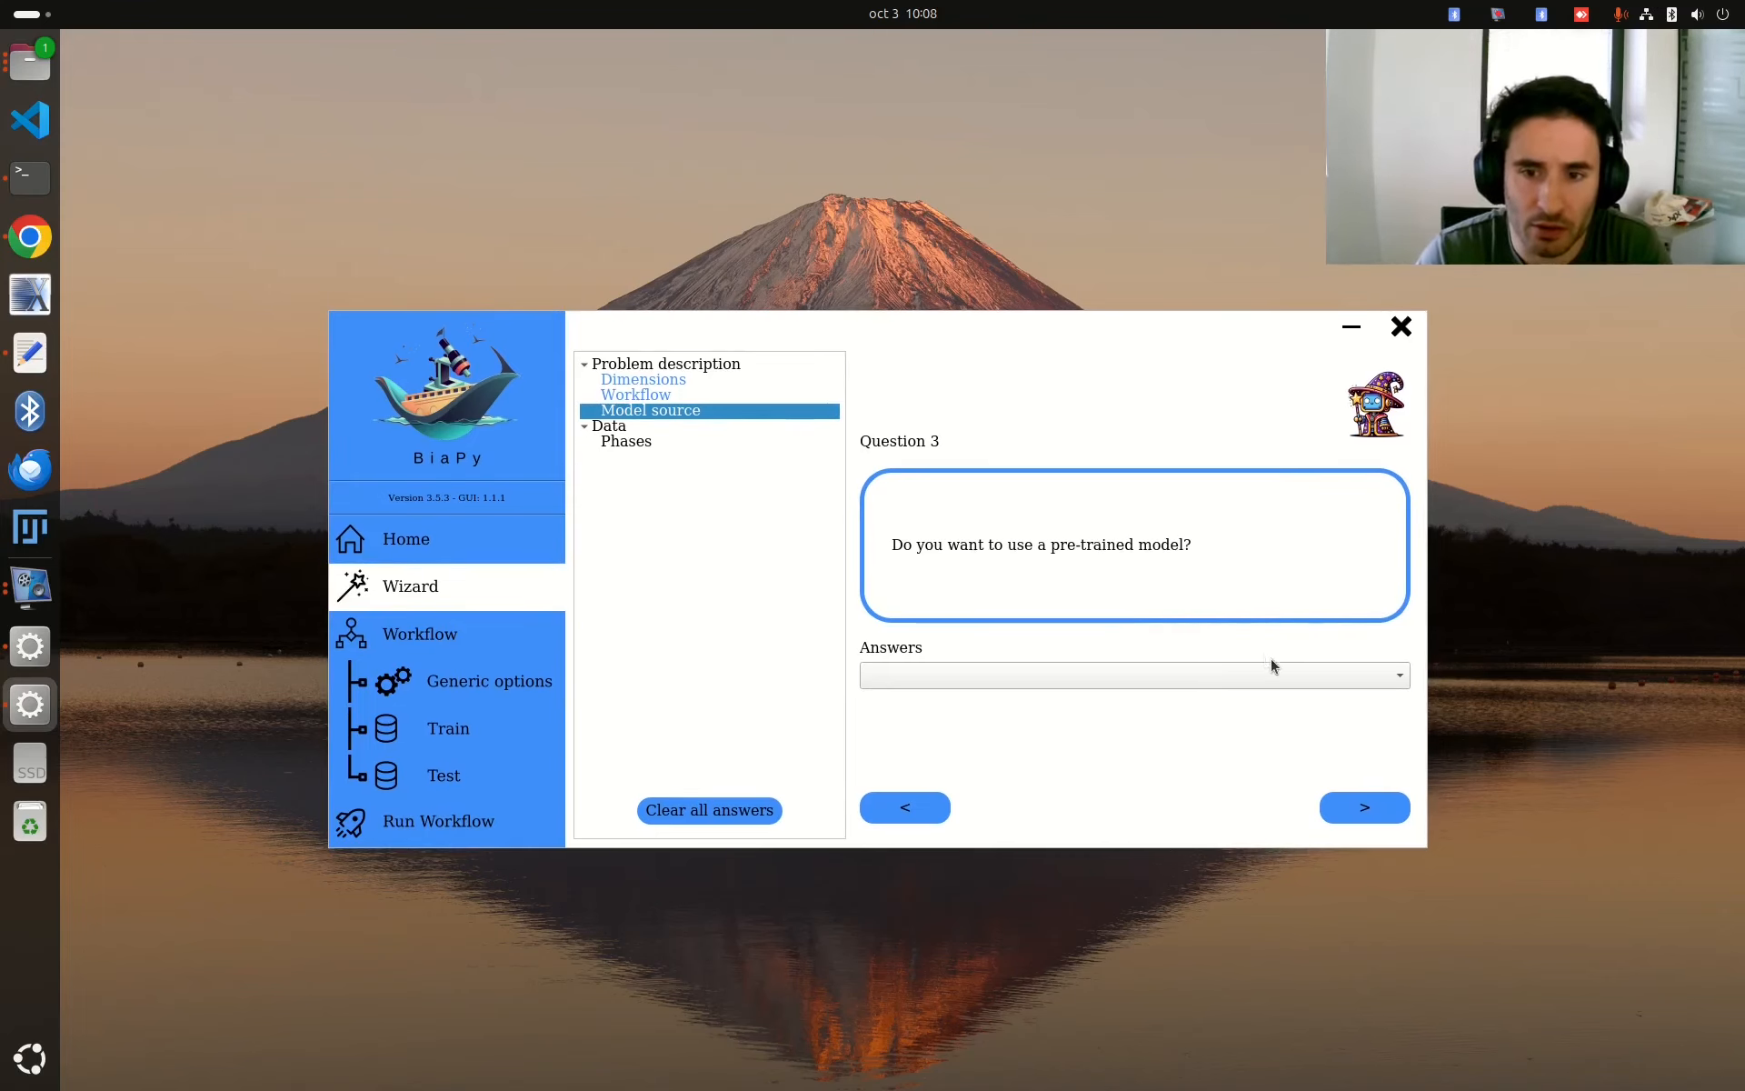
left_click(1290, 676)
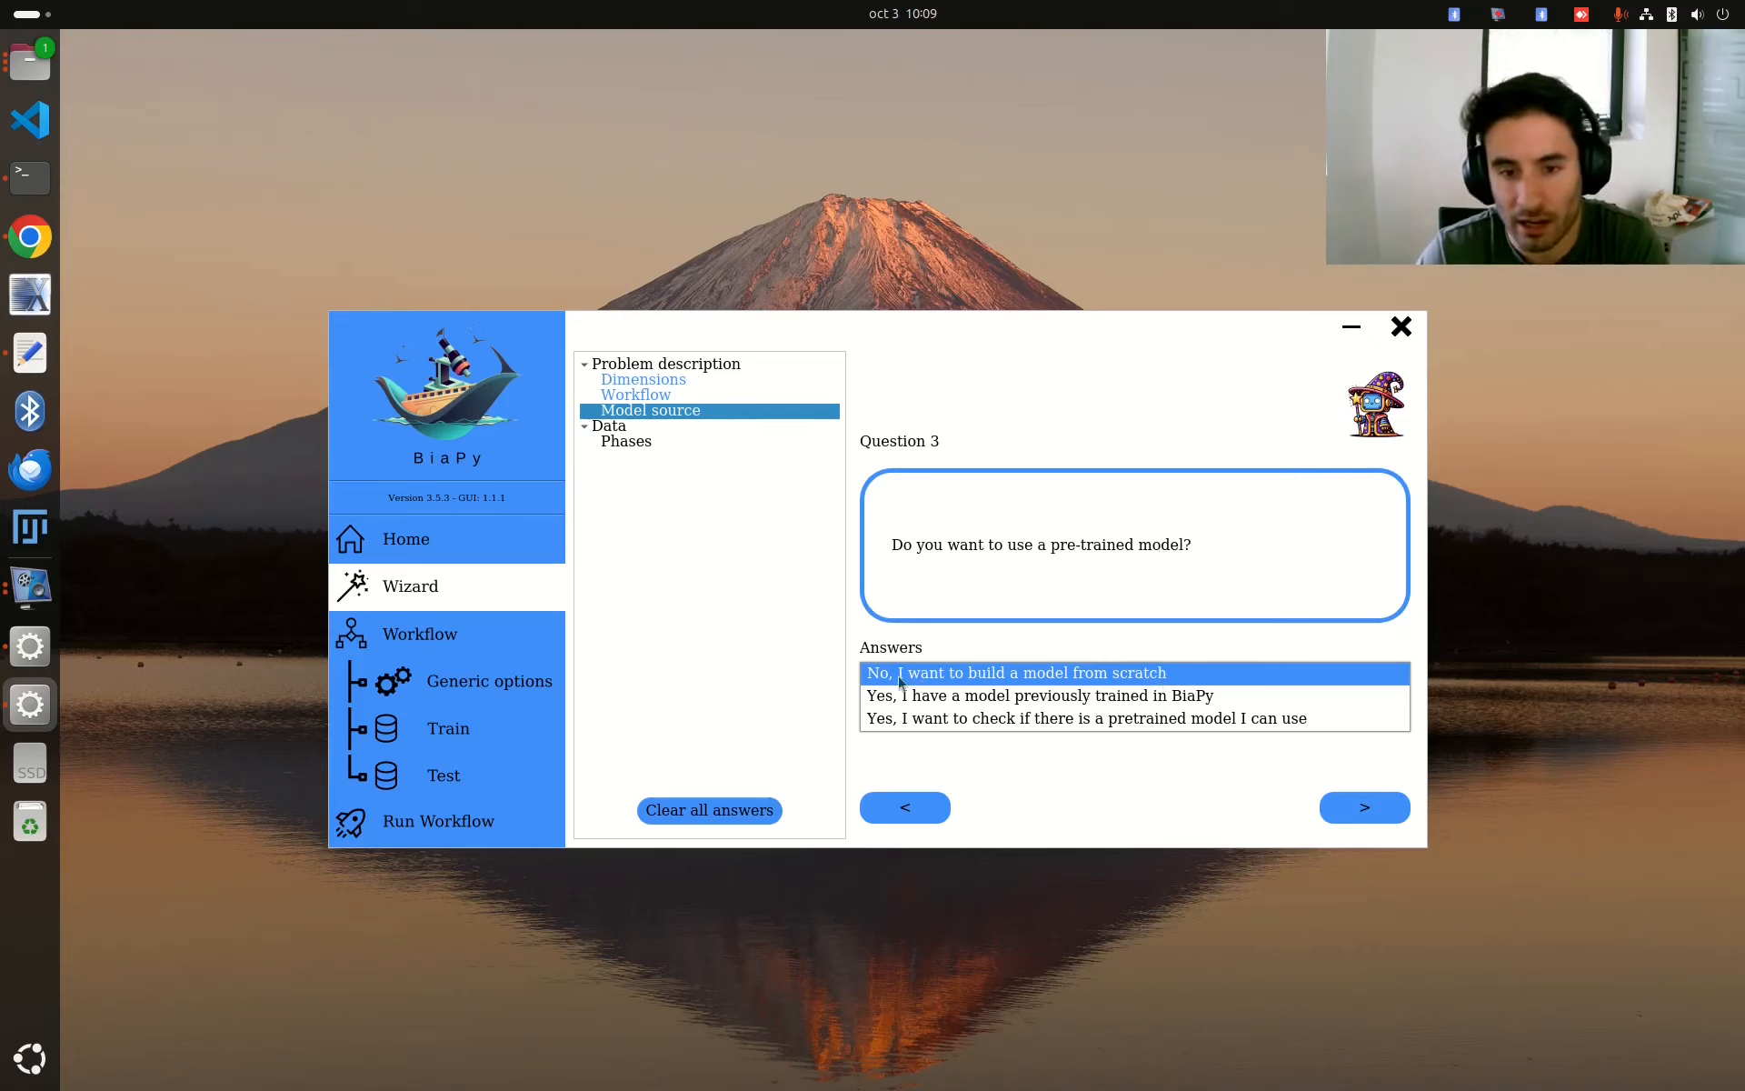
left_click(1082, 675)
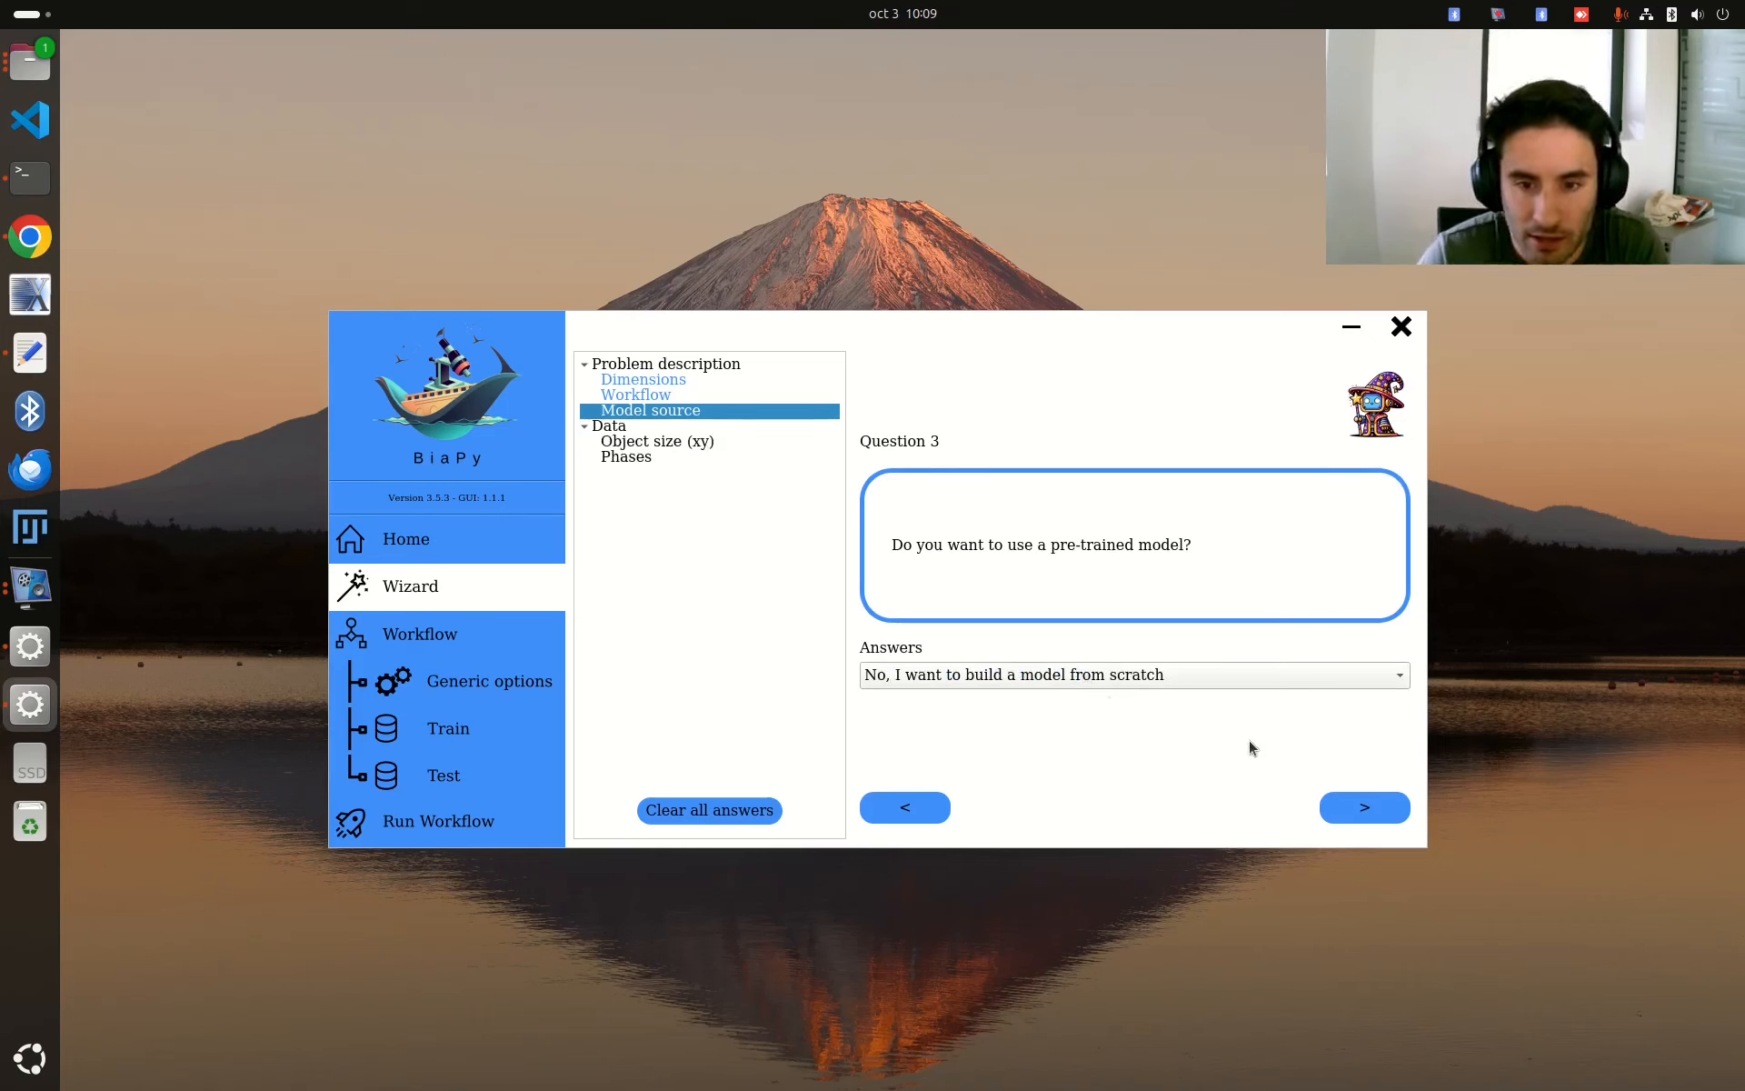
left_click(1375, 816)
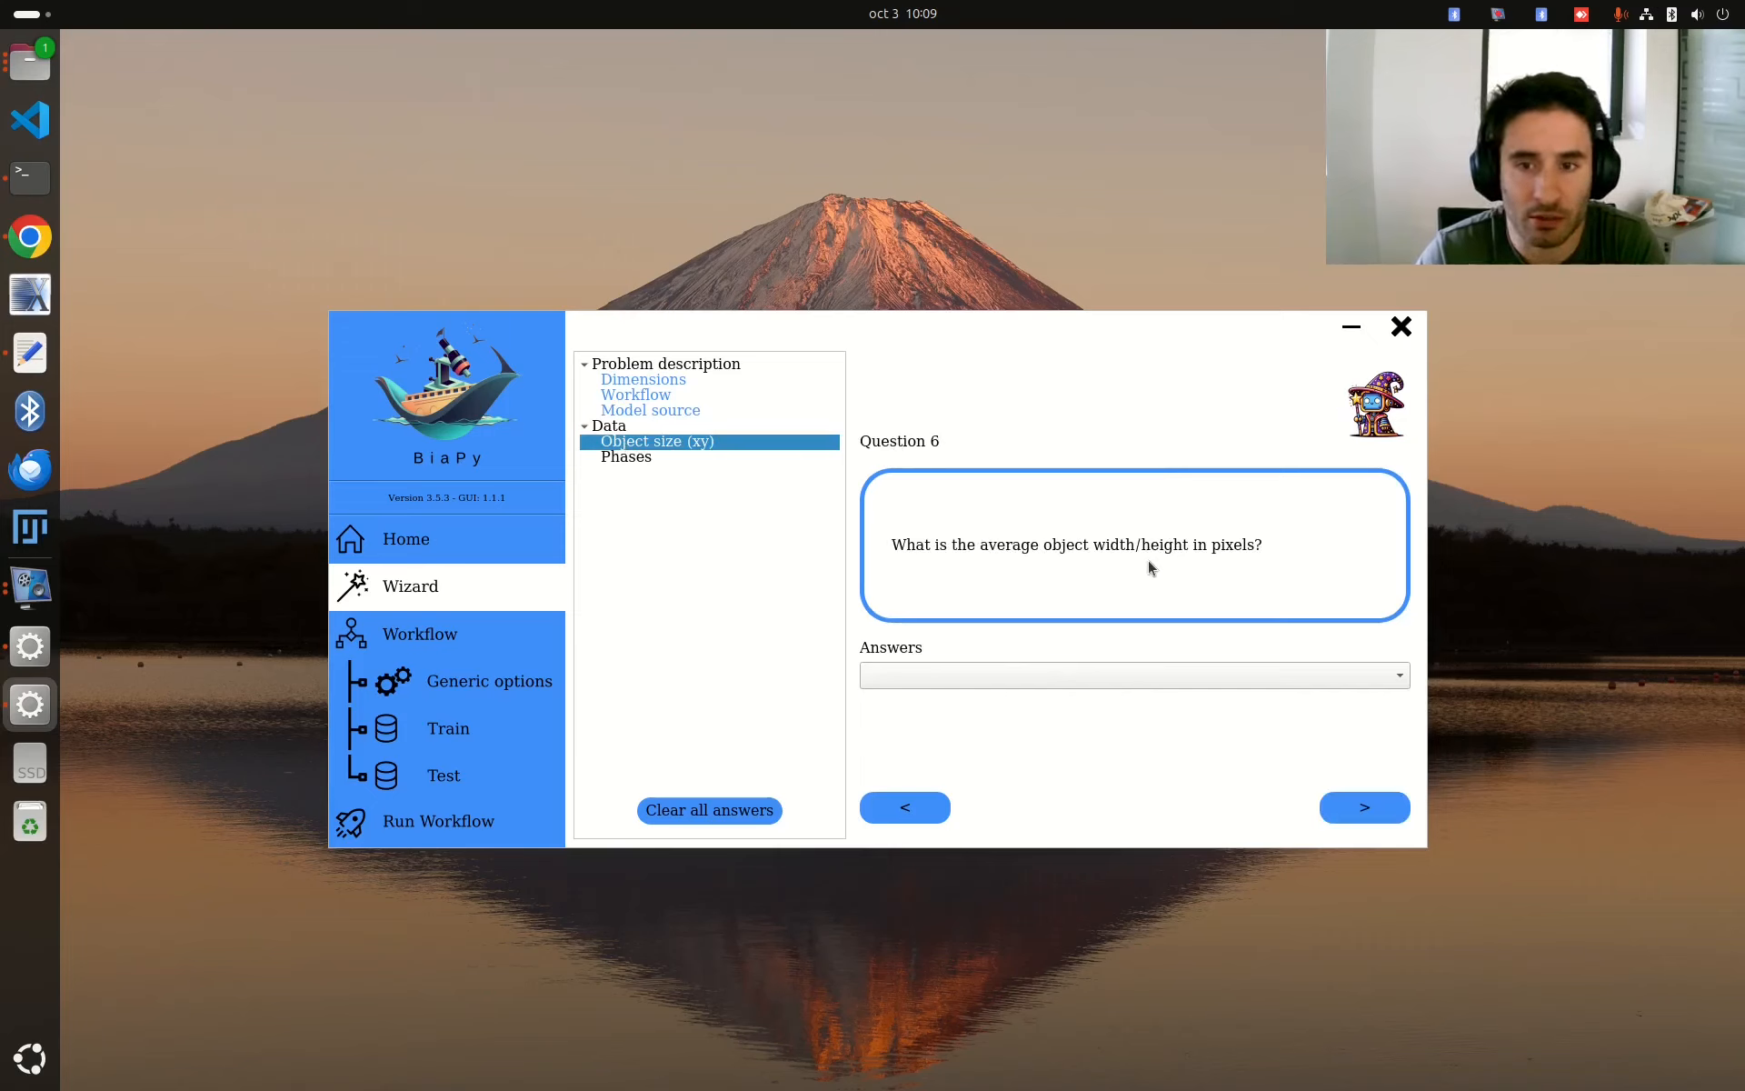
- Set the average object width/height to 25-100 px in the Object size (xy) question
left_click(1258, 675)
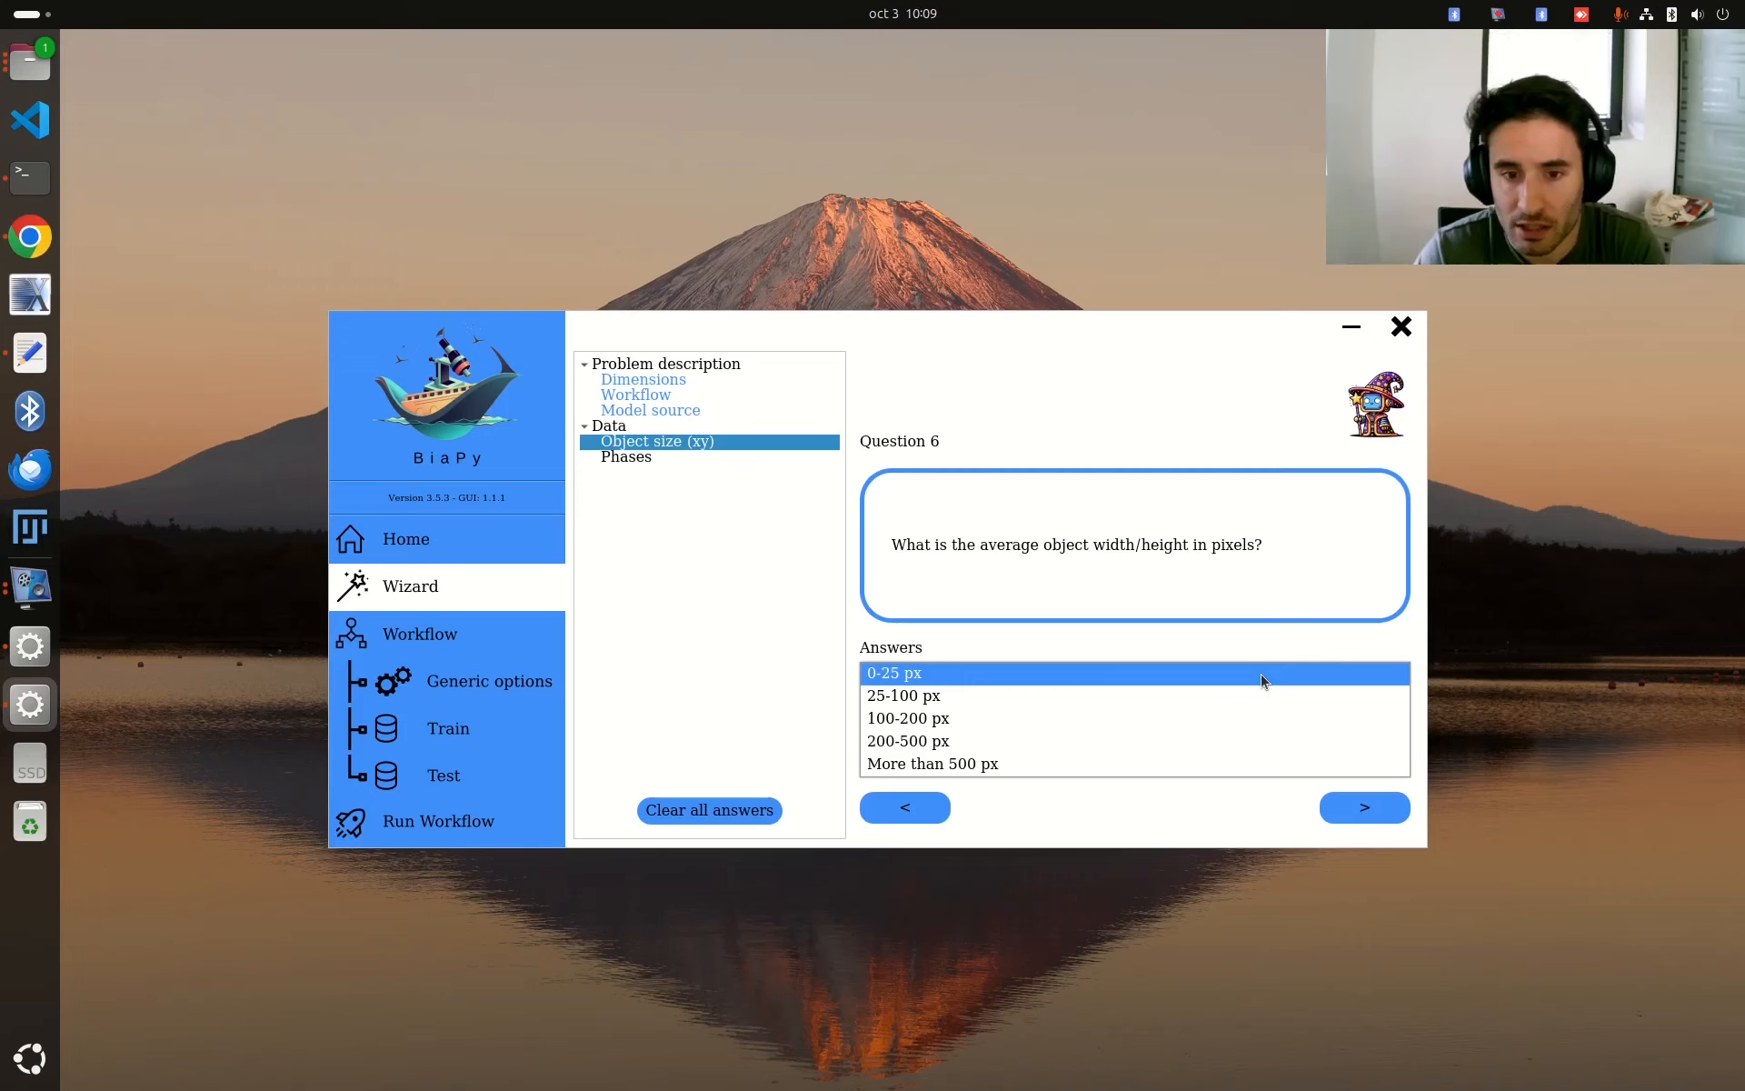
left_click(966, 694)
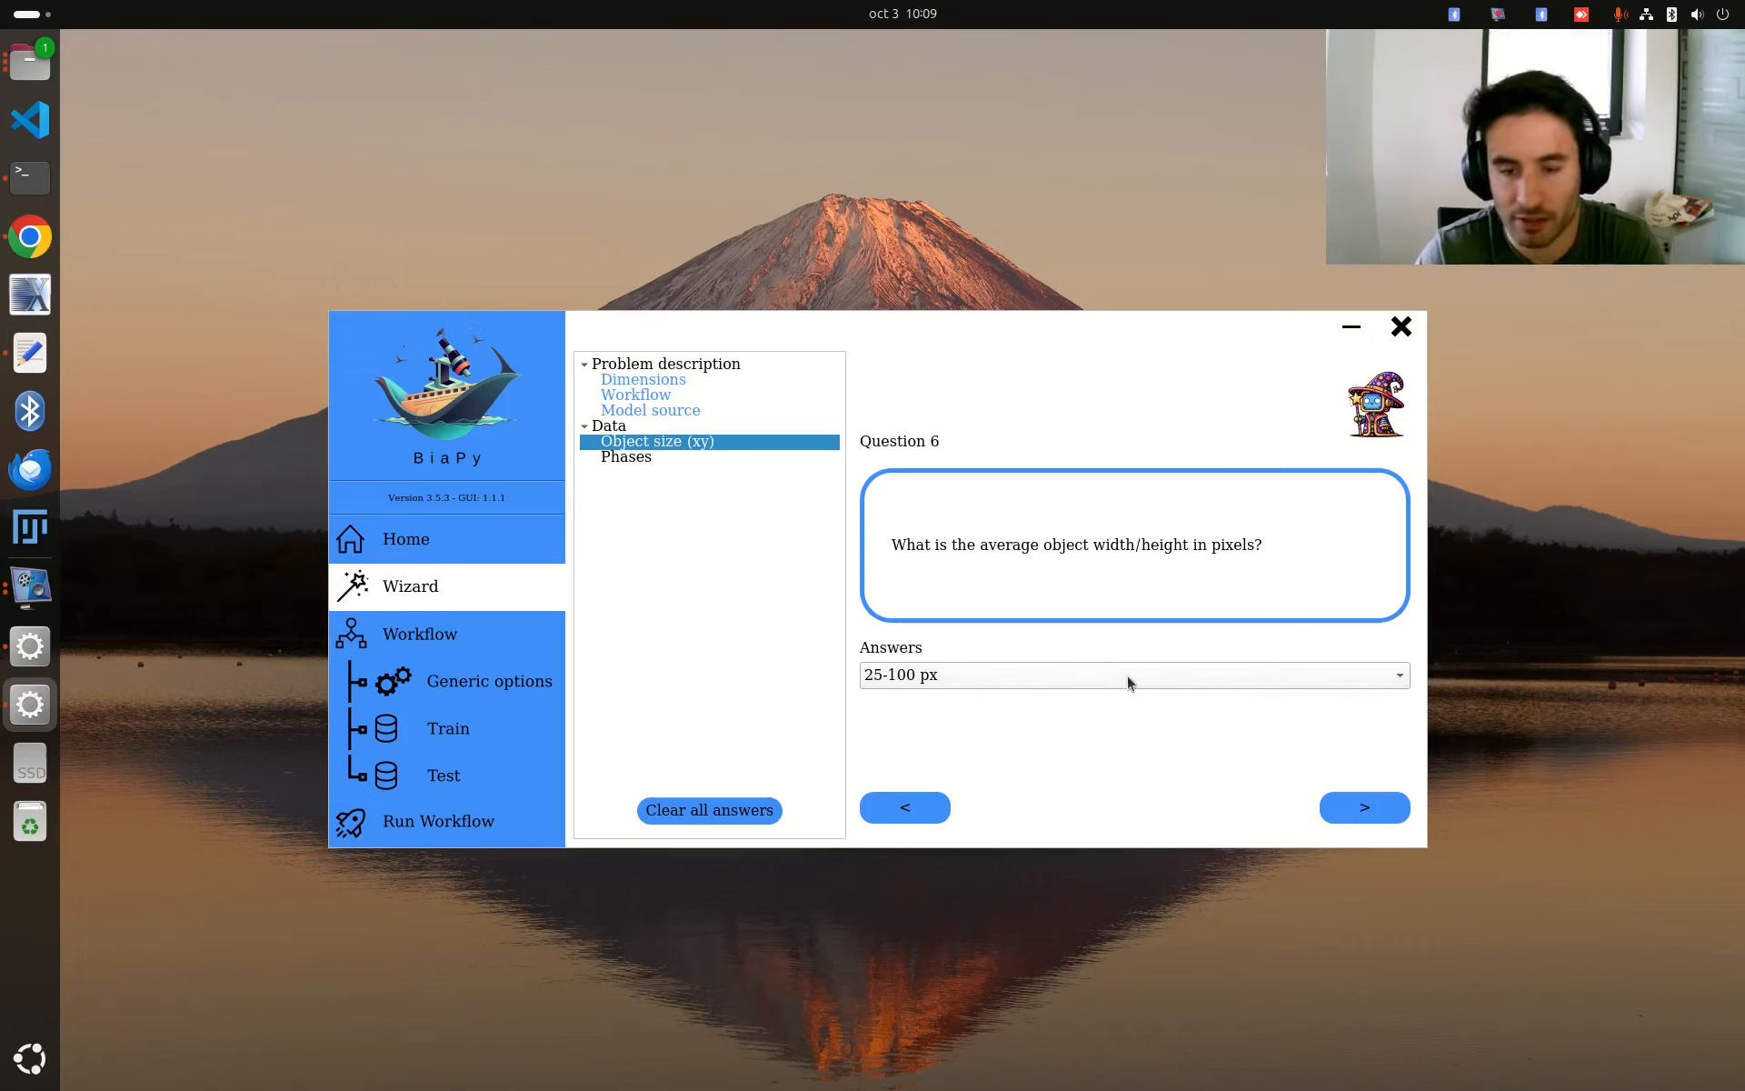
left_click(1244, 679)
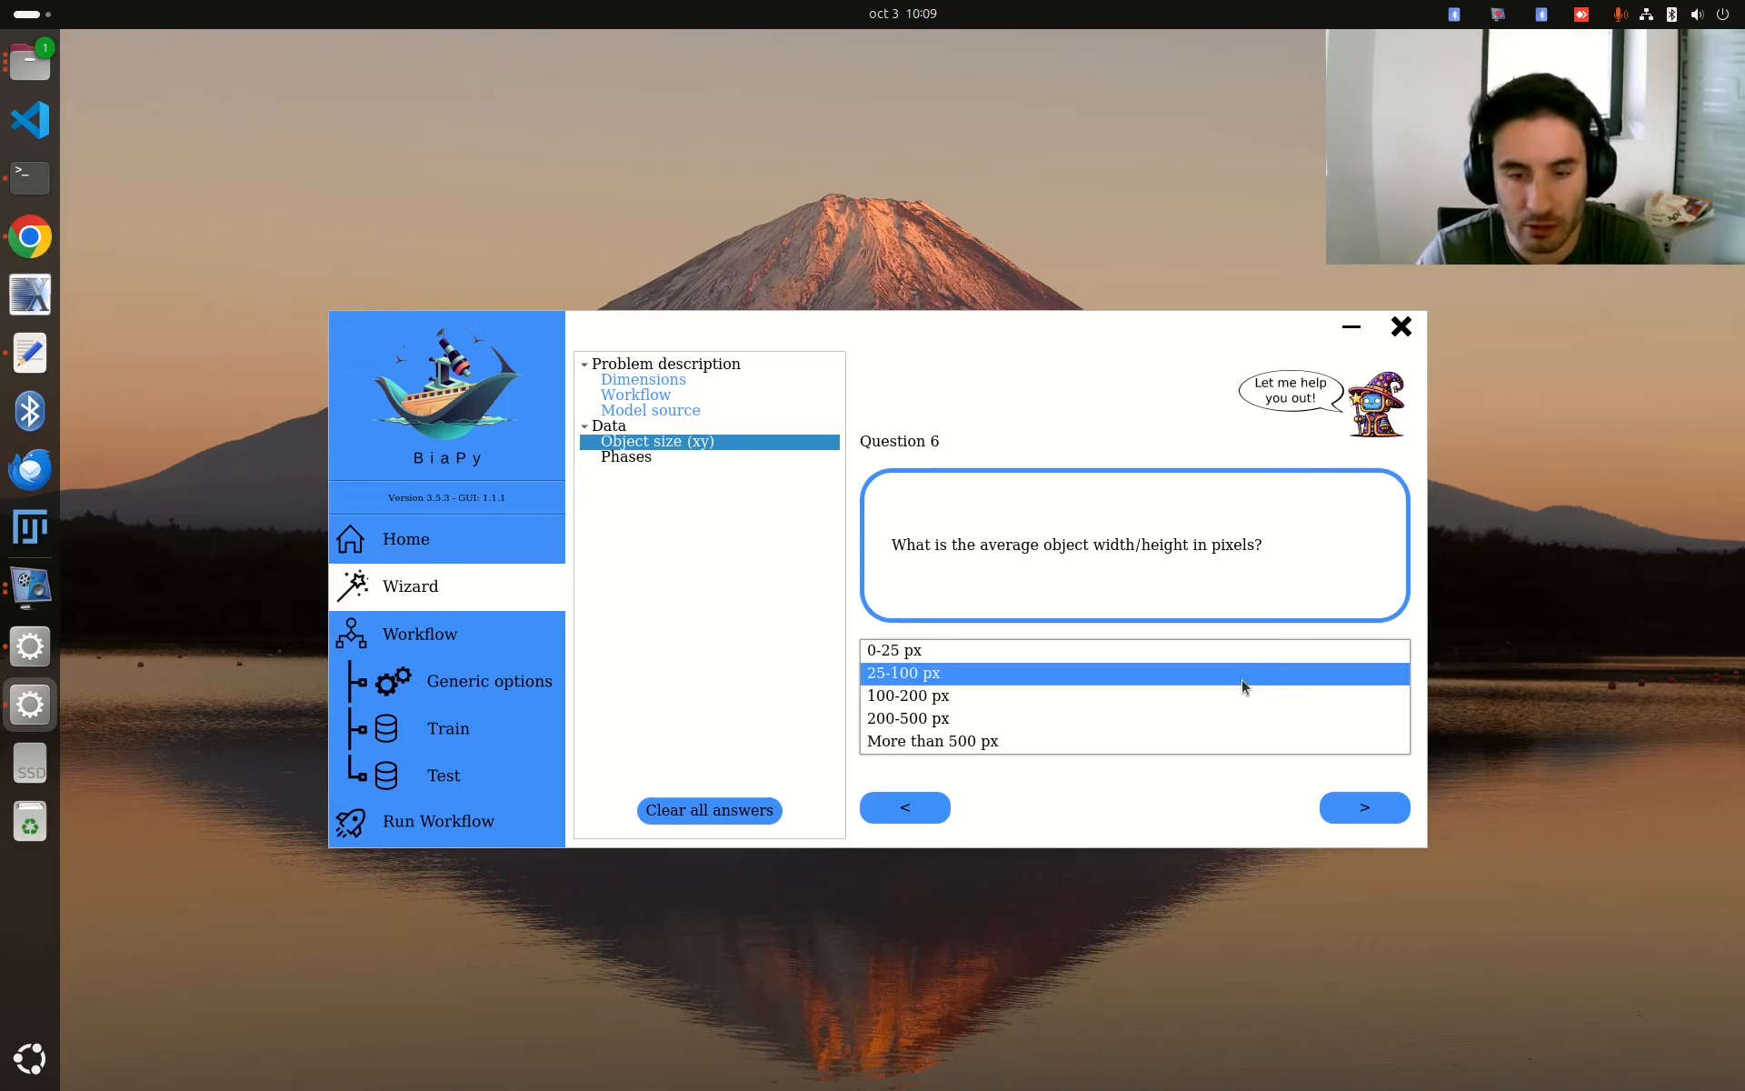
left_click(1241, 678)
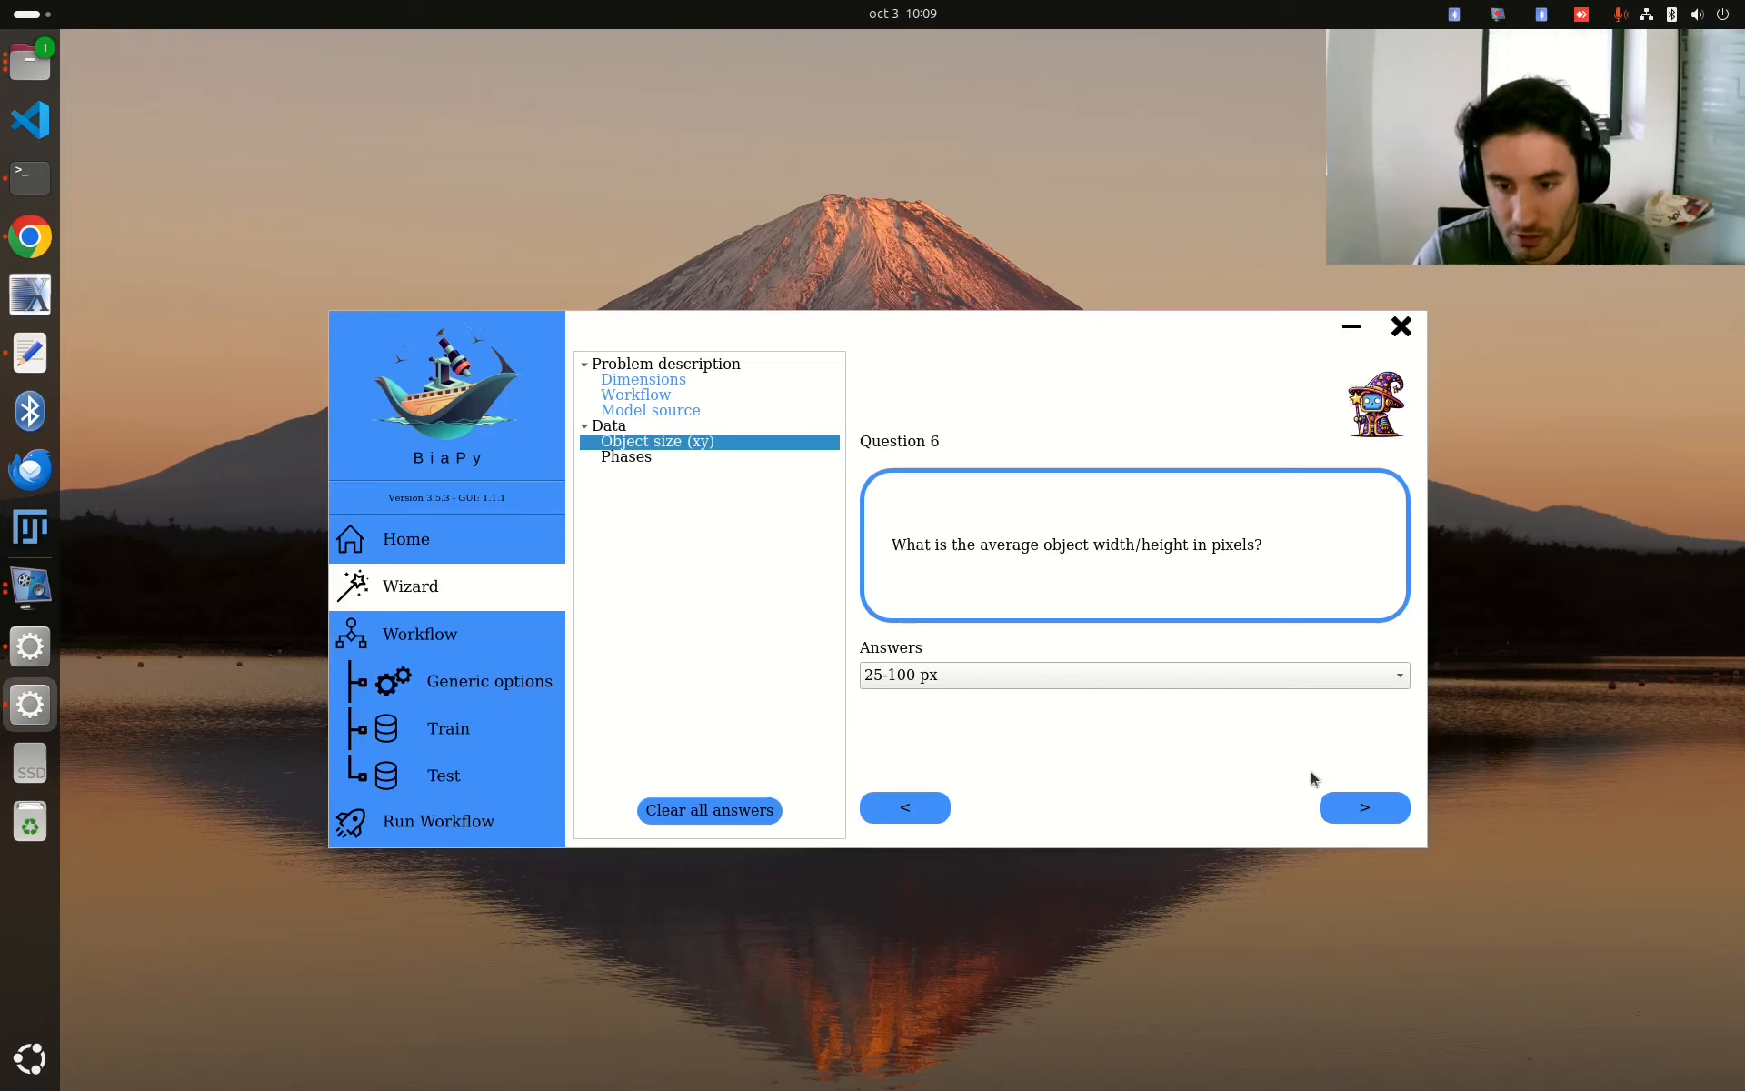
- Continue to the Phases question and answer it with "Train and test the model"
left_click(1352, 806)
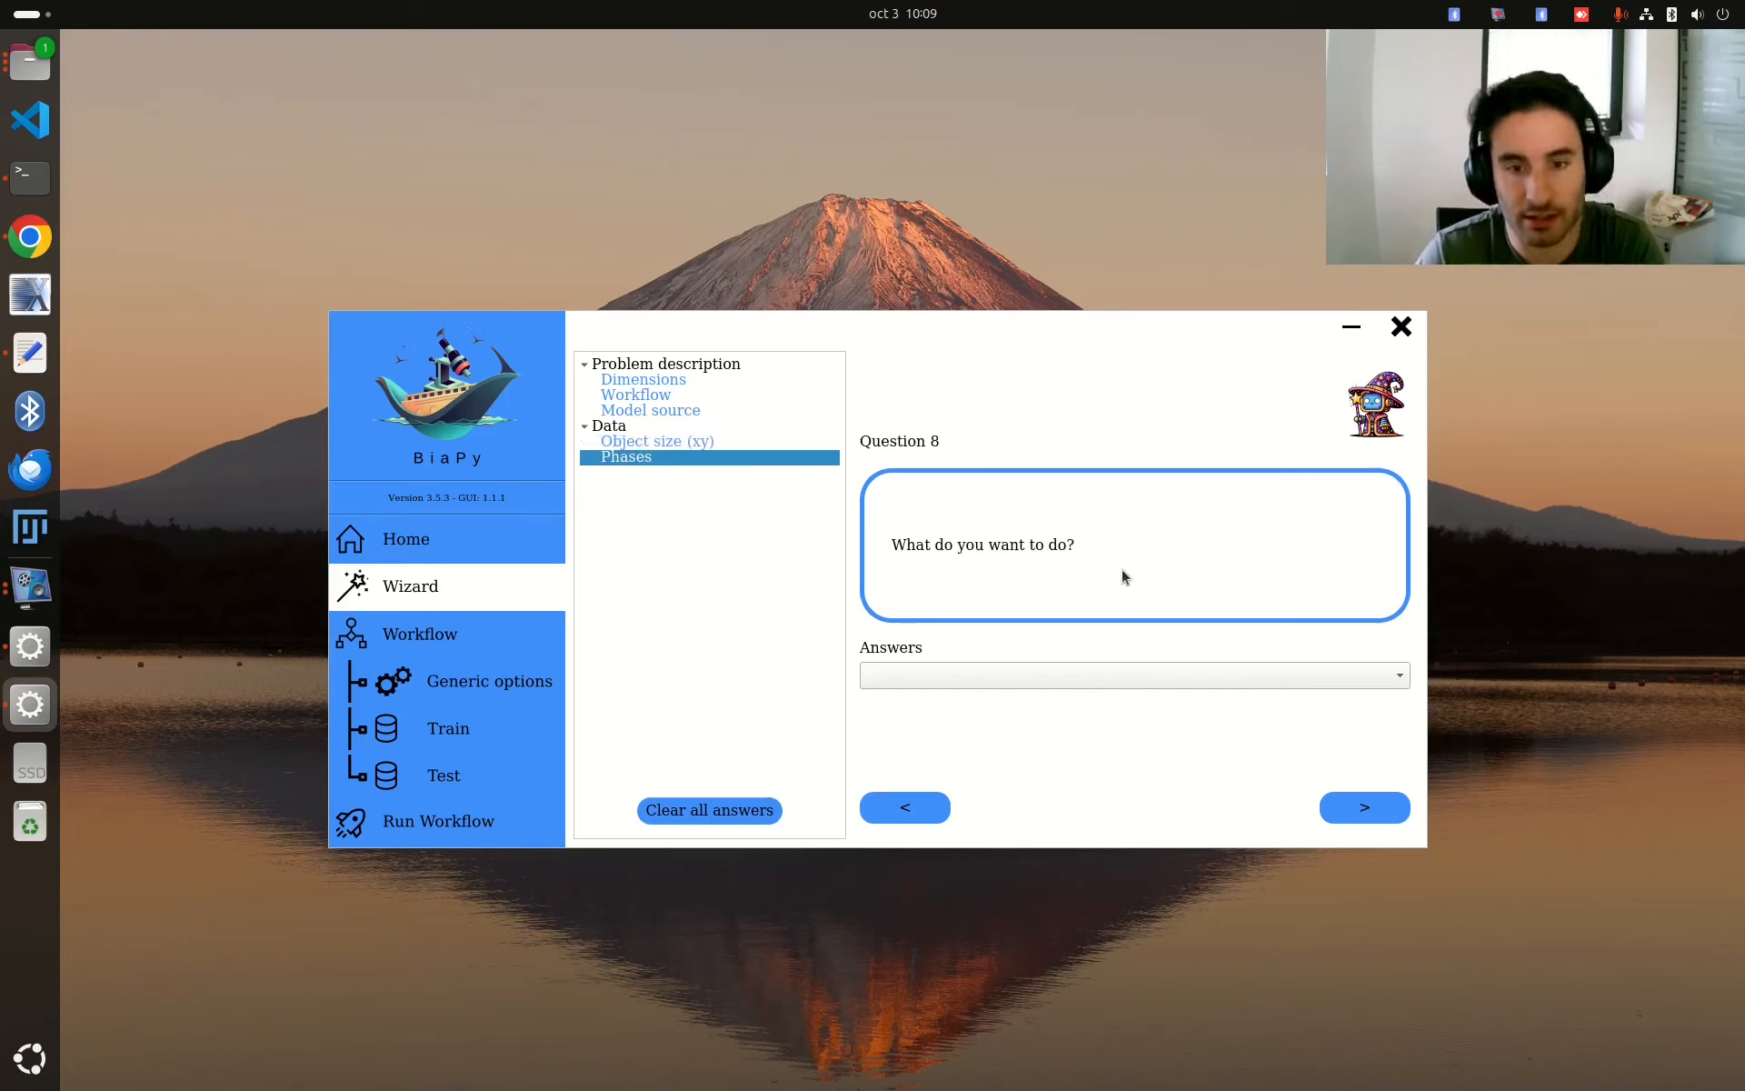
left_click(1158, 673)
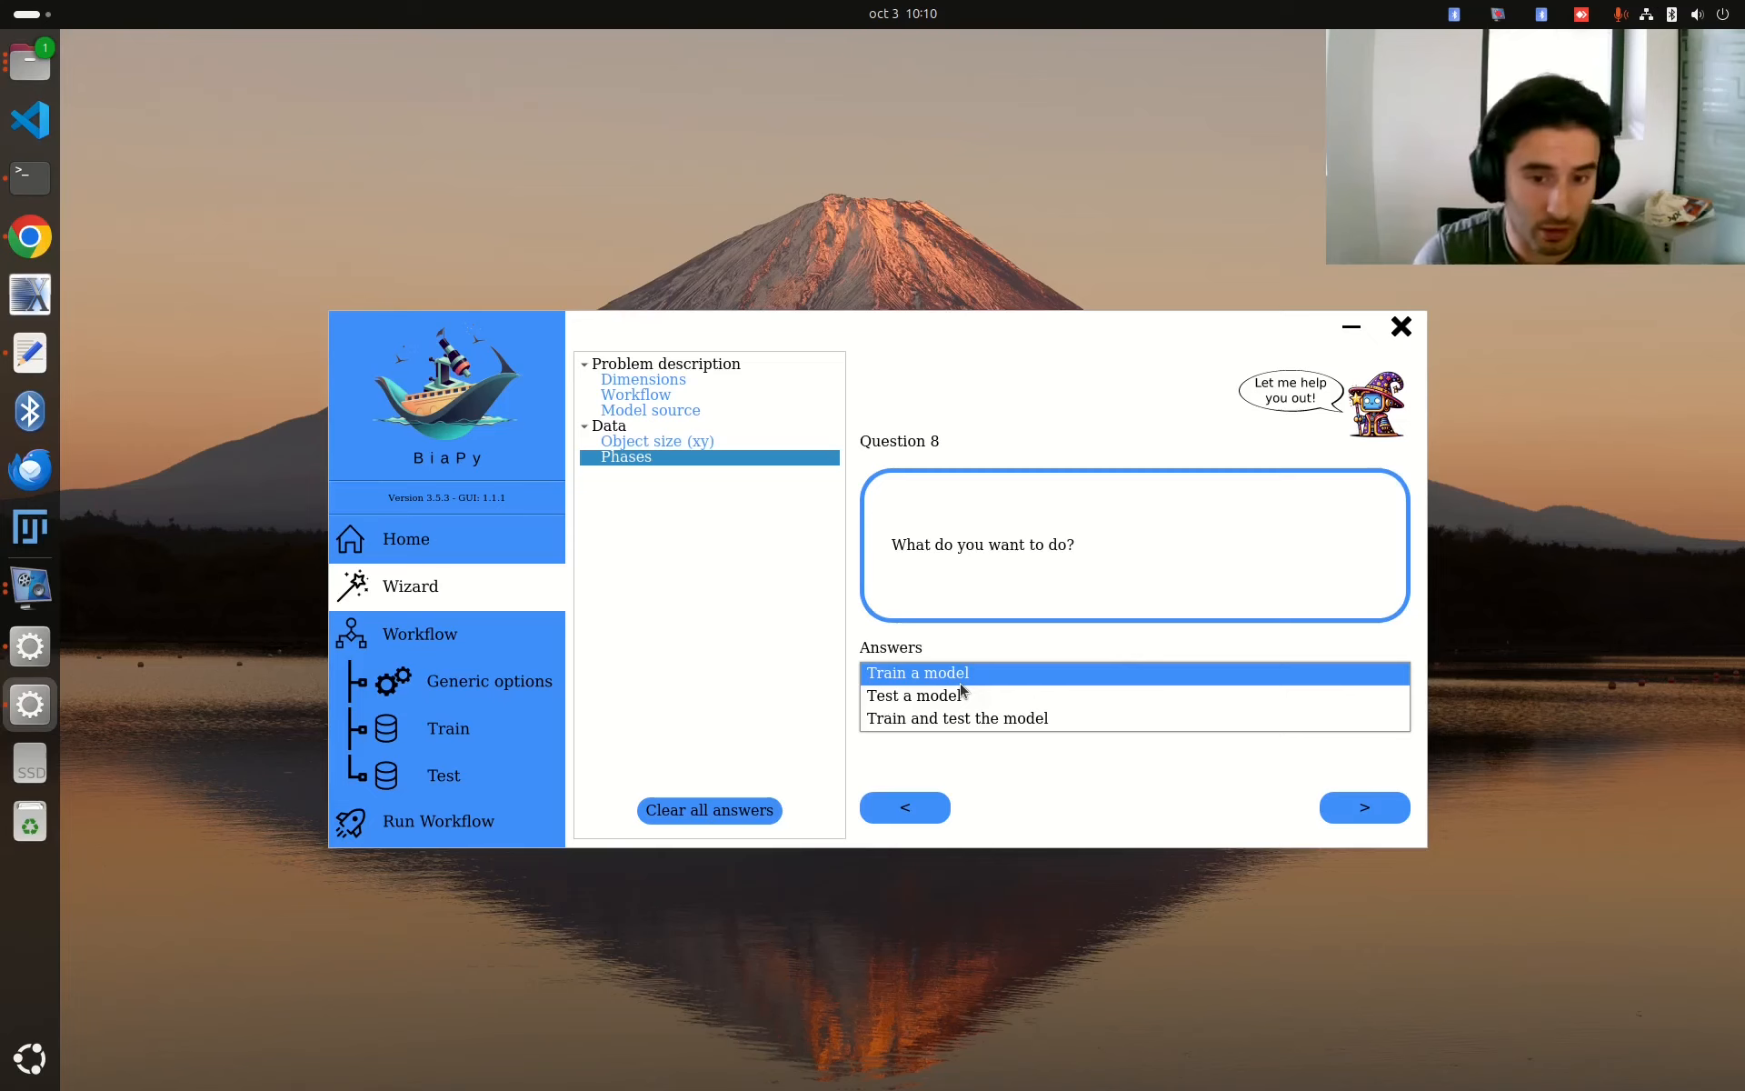
left_click(1002, 718)
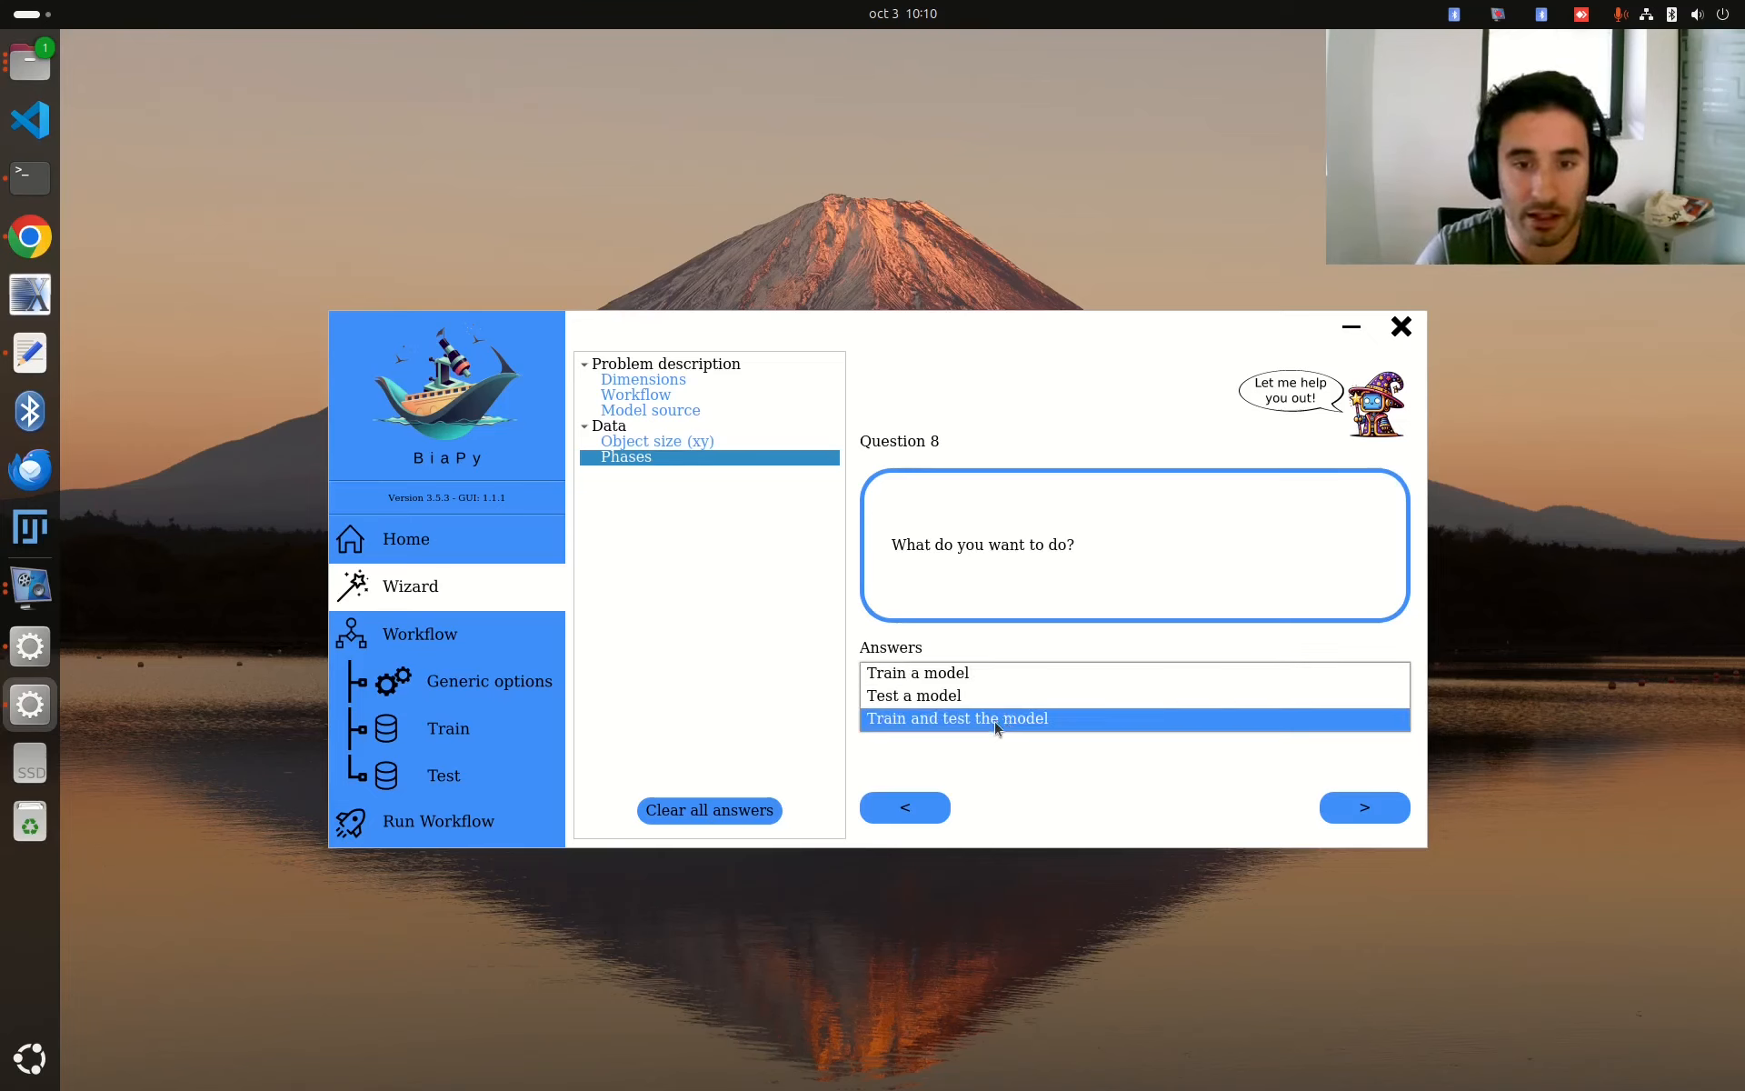
left_click(996, 724)
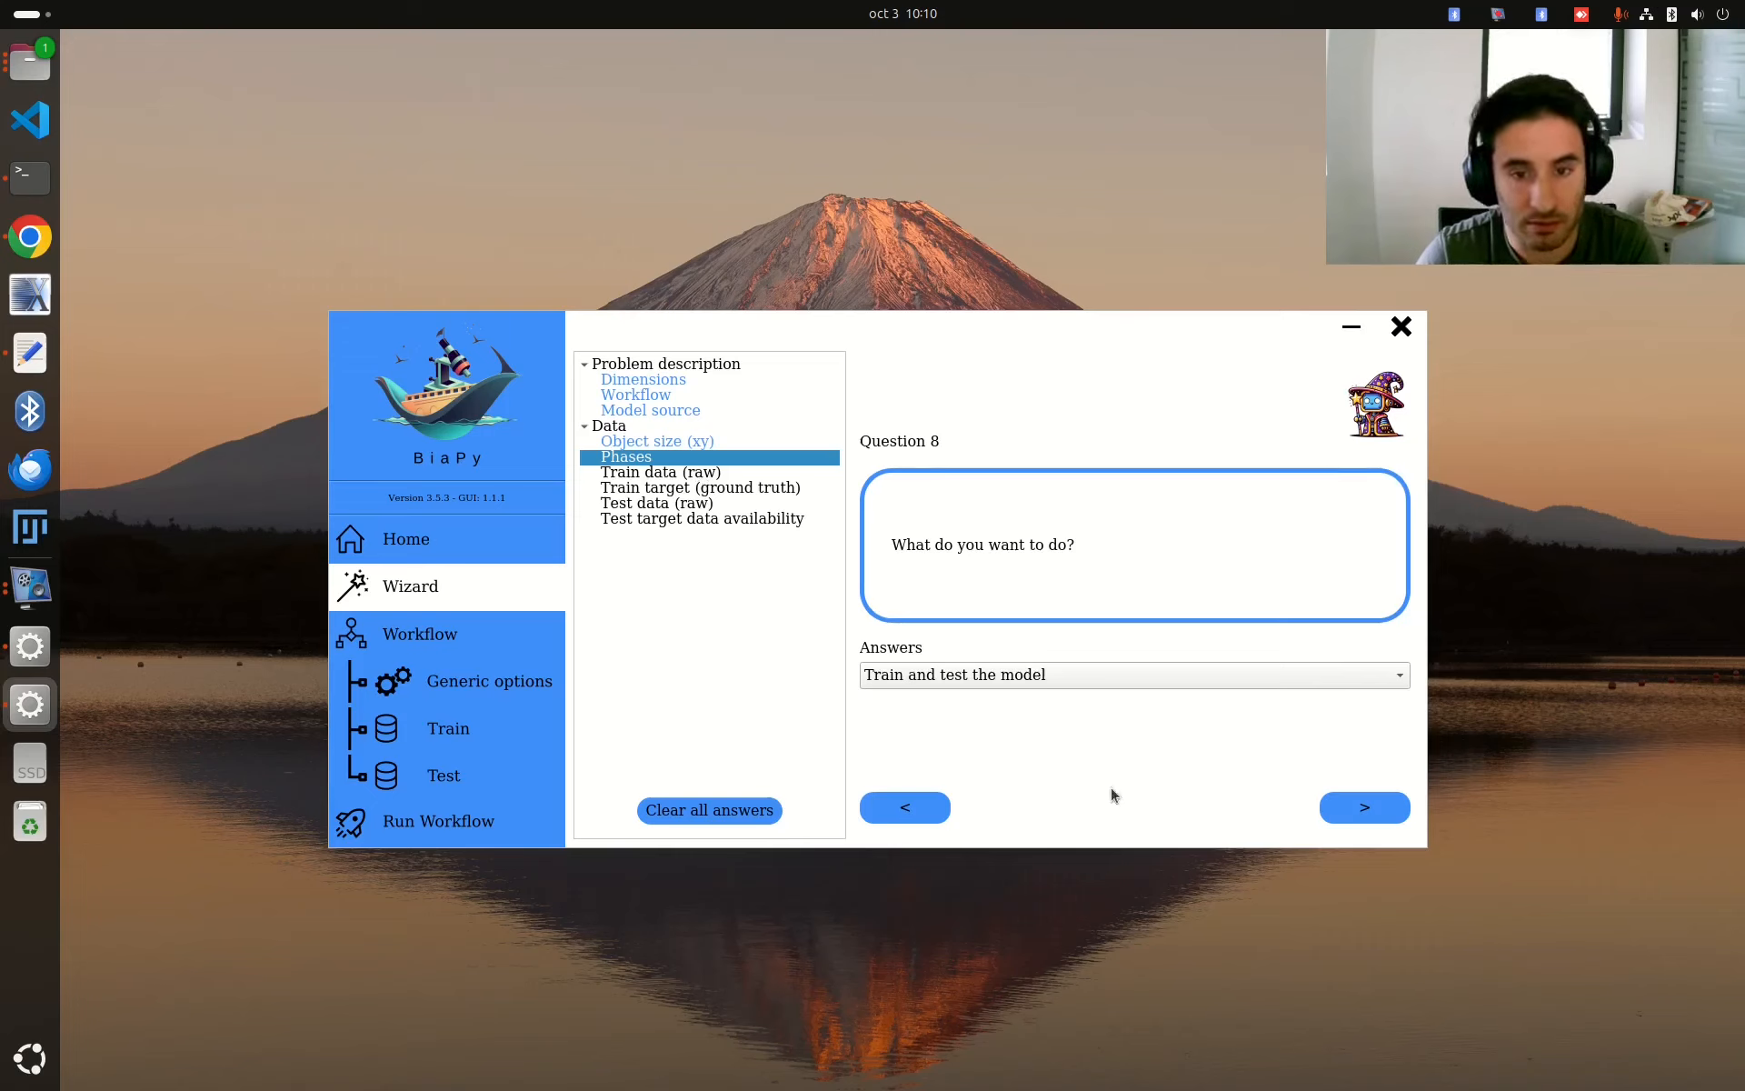
- Continue to the Train data (raw) question and arrange the mask0000.png image window above the wizard window without overlap
left_click(1361, 811)
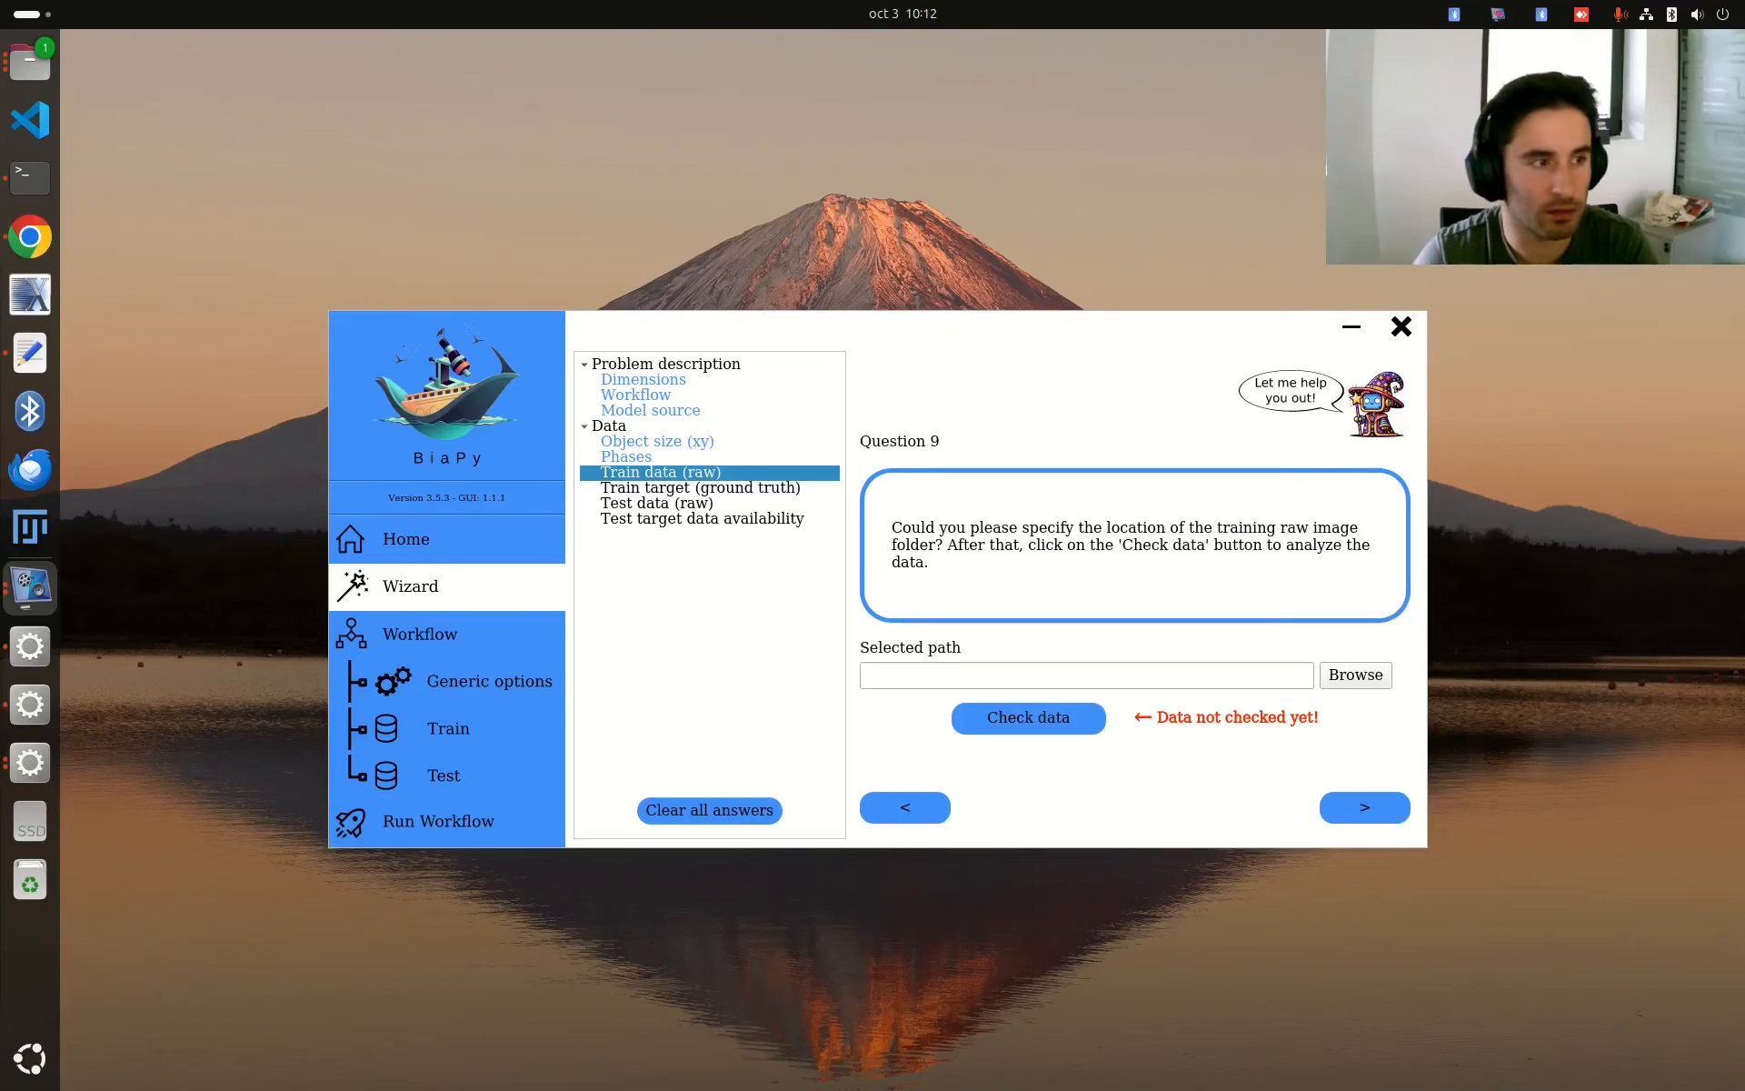
left_click_drag(0, 218, 413, 89)
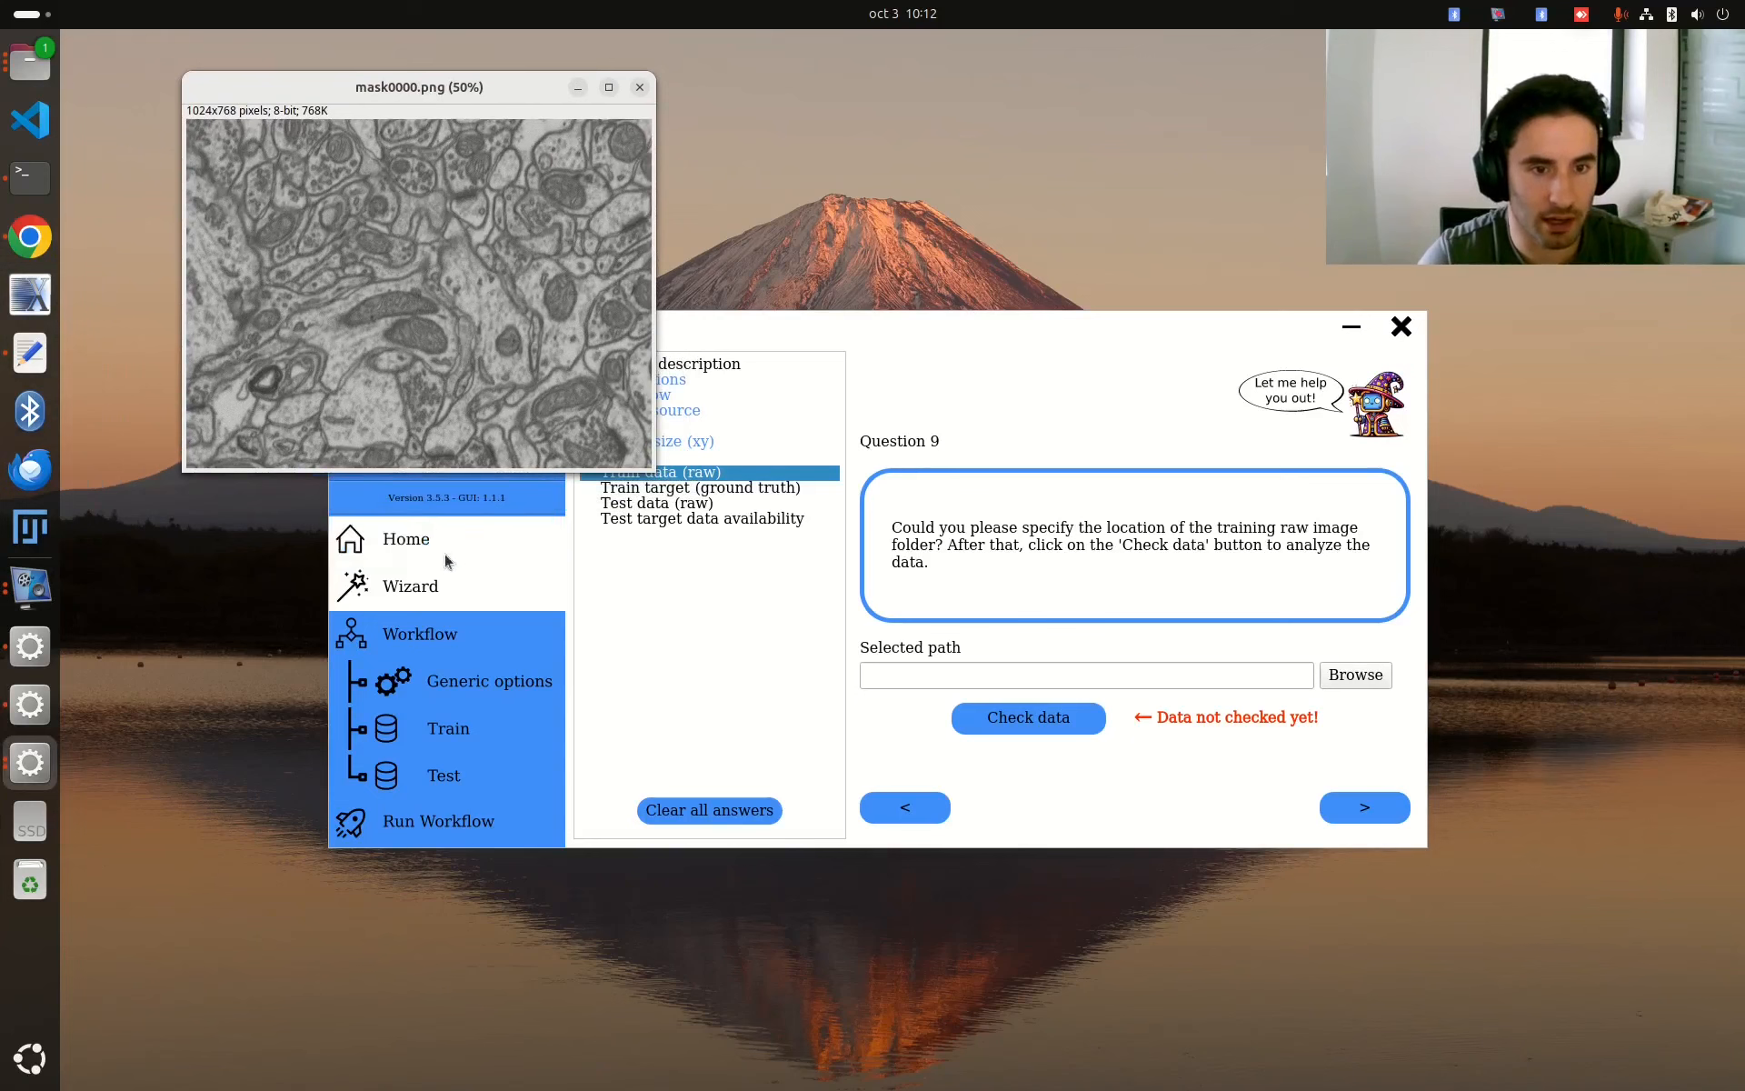
left_click(489, 502)
left_click_drag(488, 450, 548, 610)
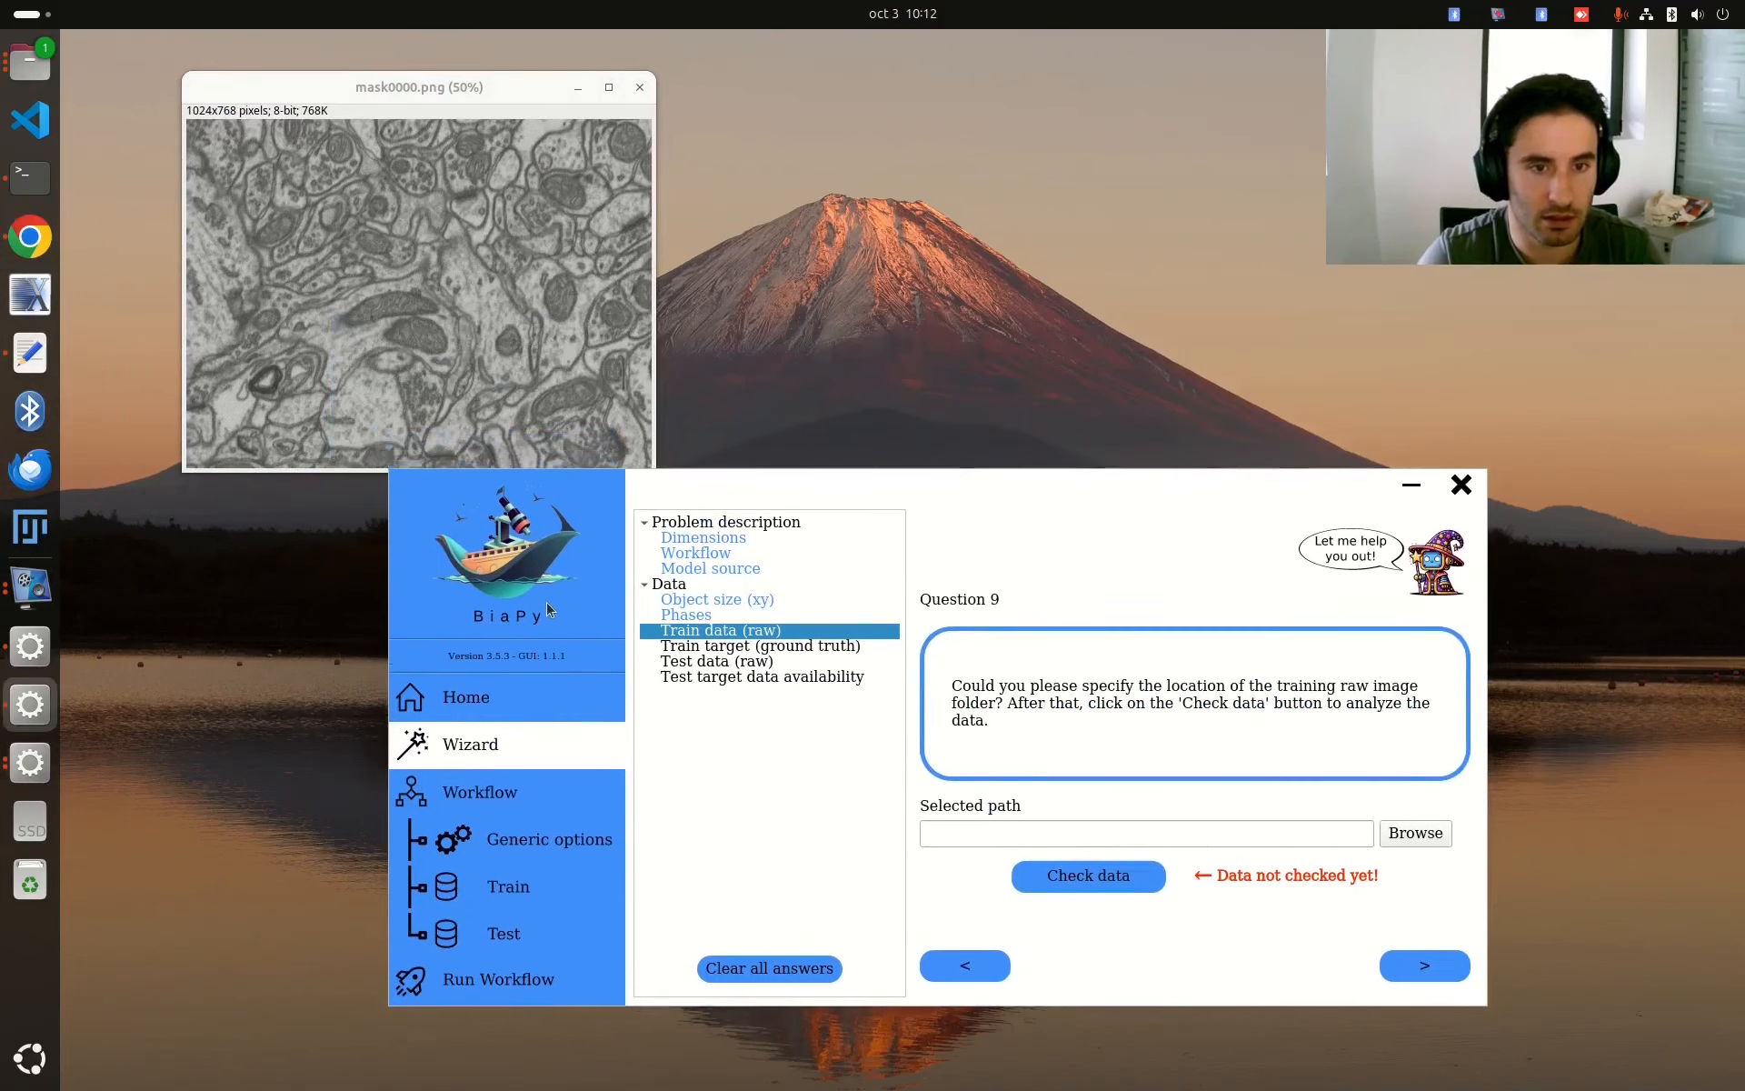
left_click_drag(420, 87, 341, 63)
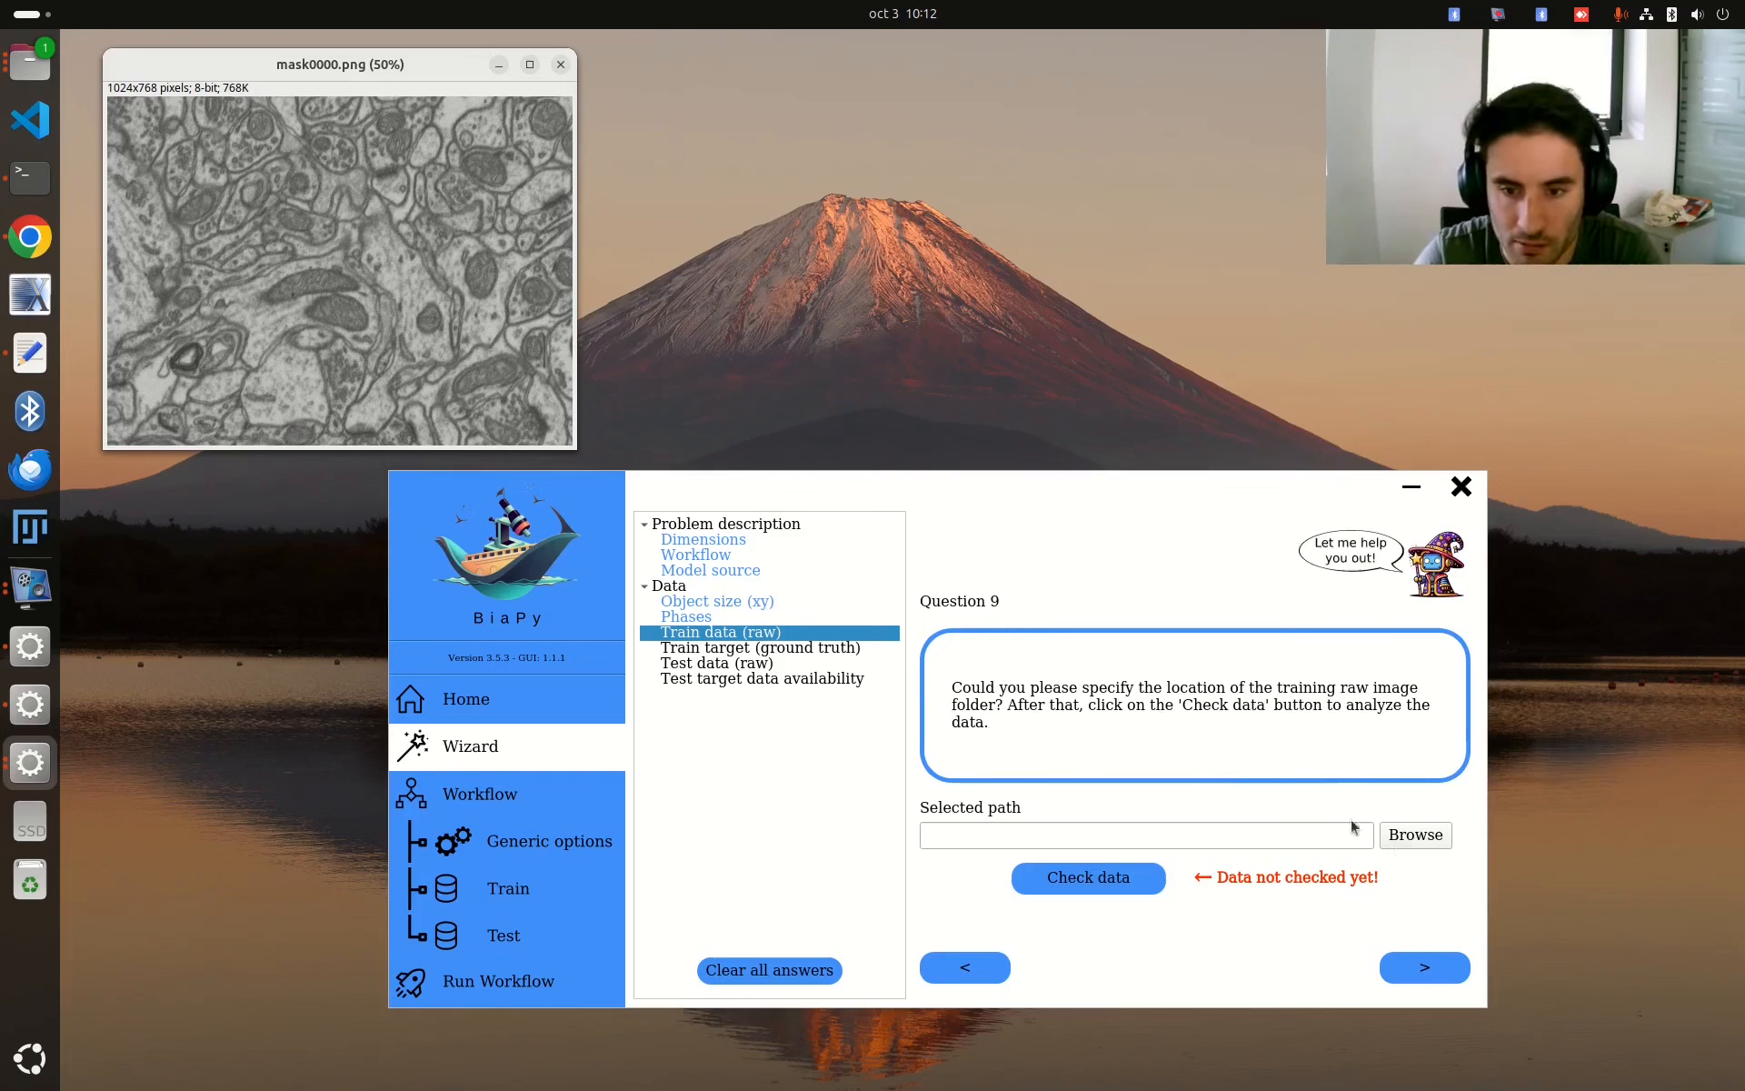
- Set the training raw image folder to datasets/Lucchi++/train/x and run the data check on it
left_click(1421, 834)
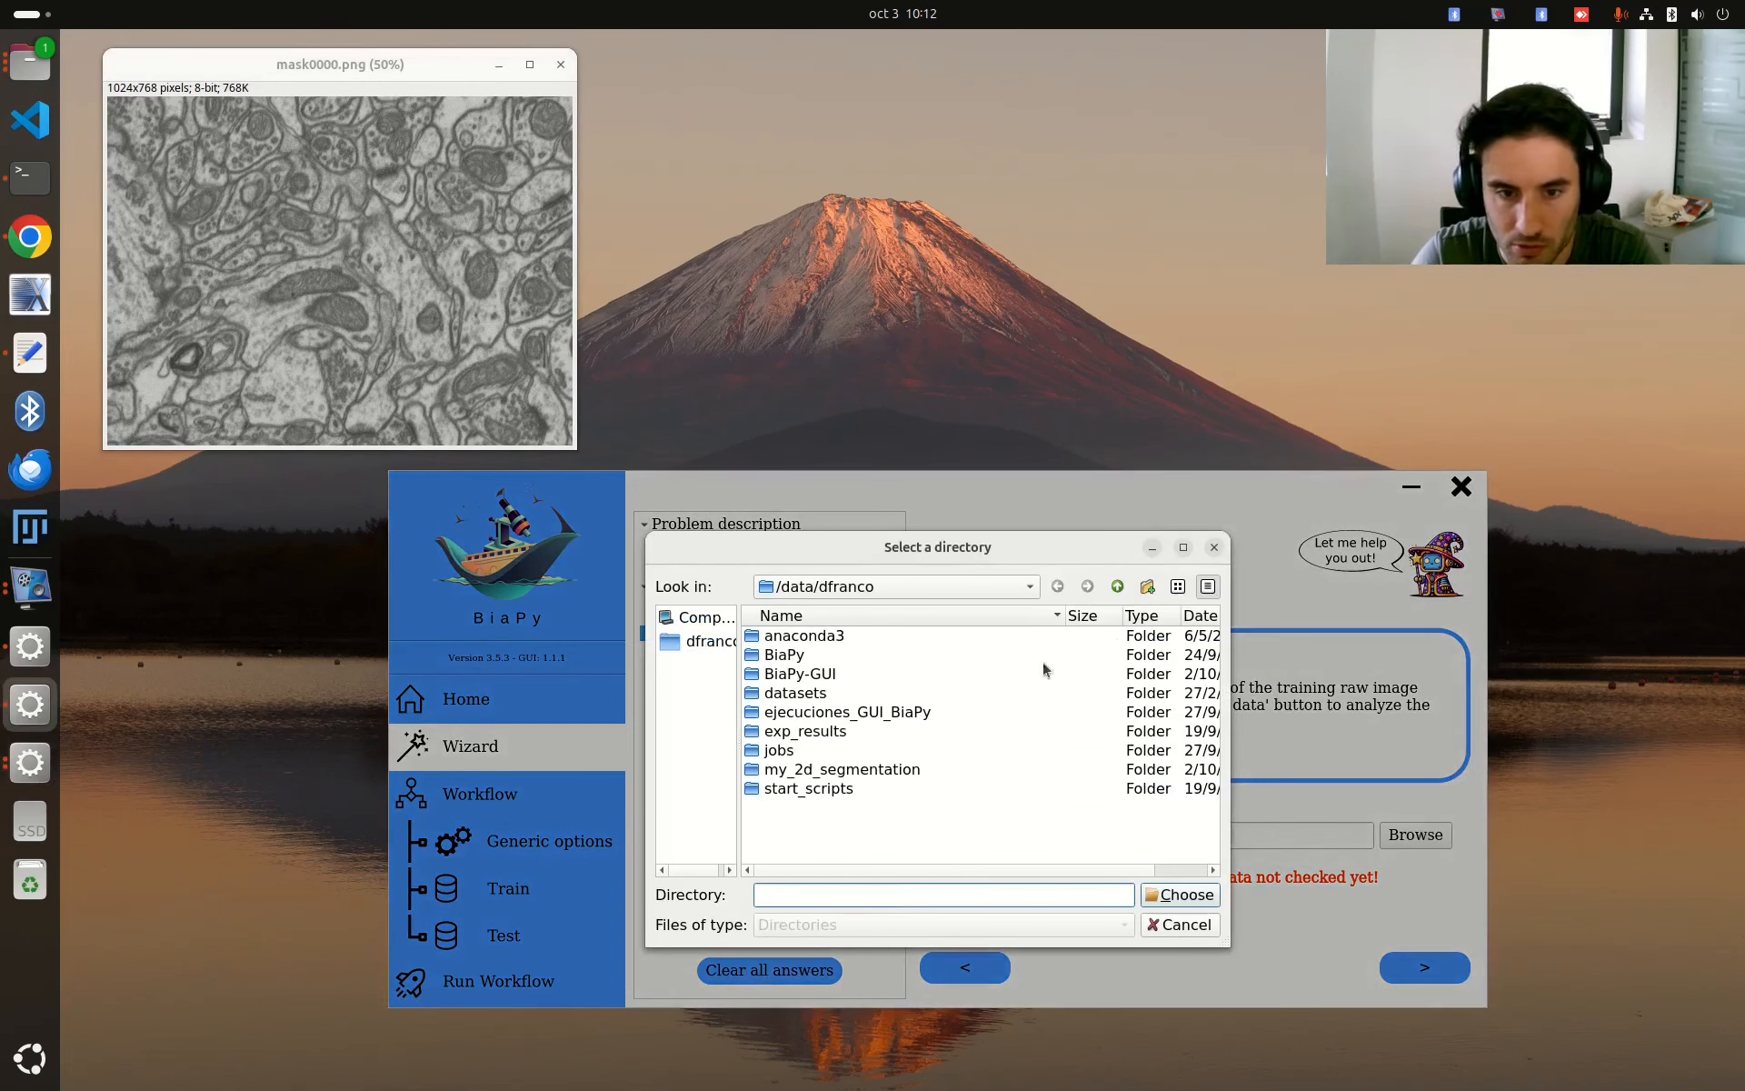
double_click(825, 698)
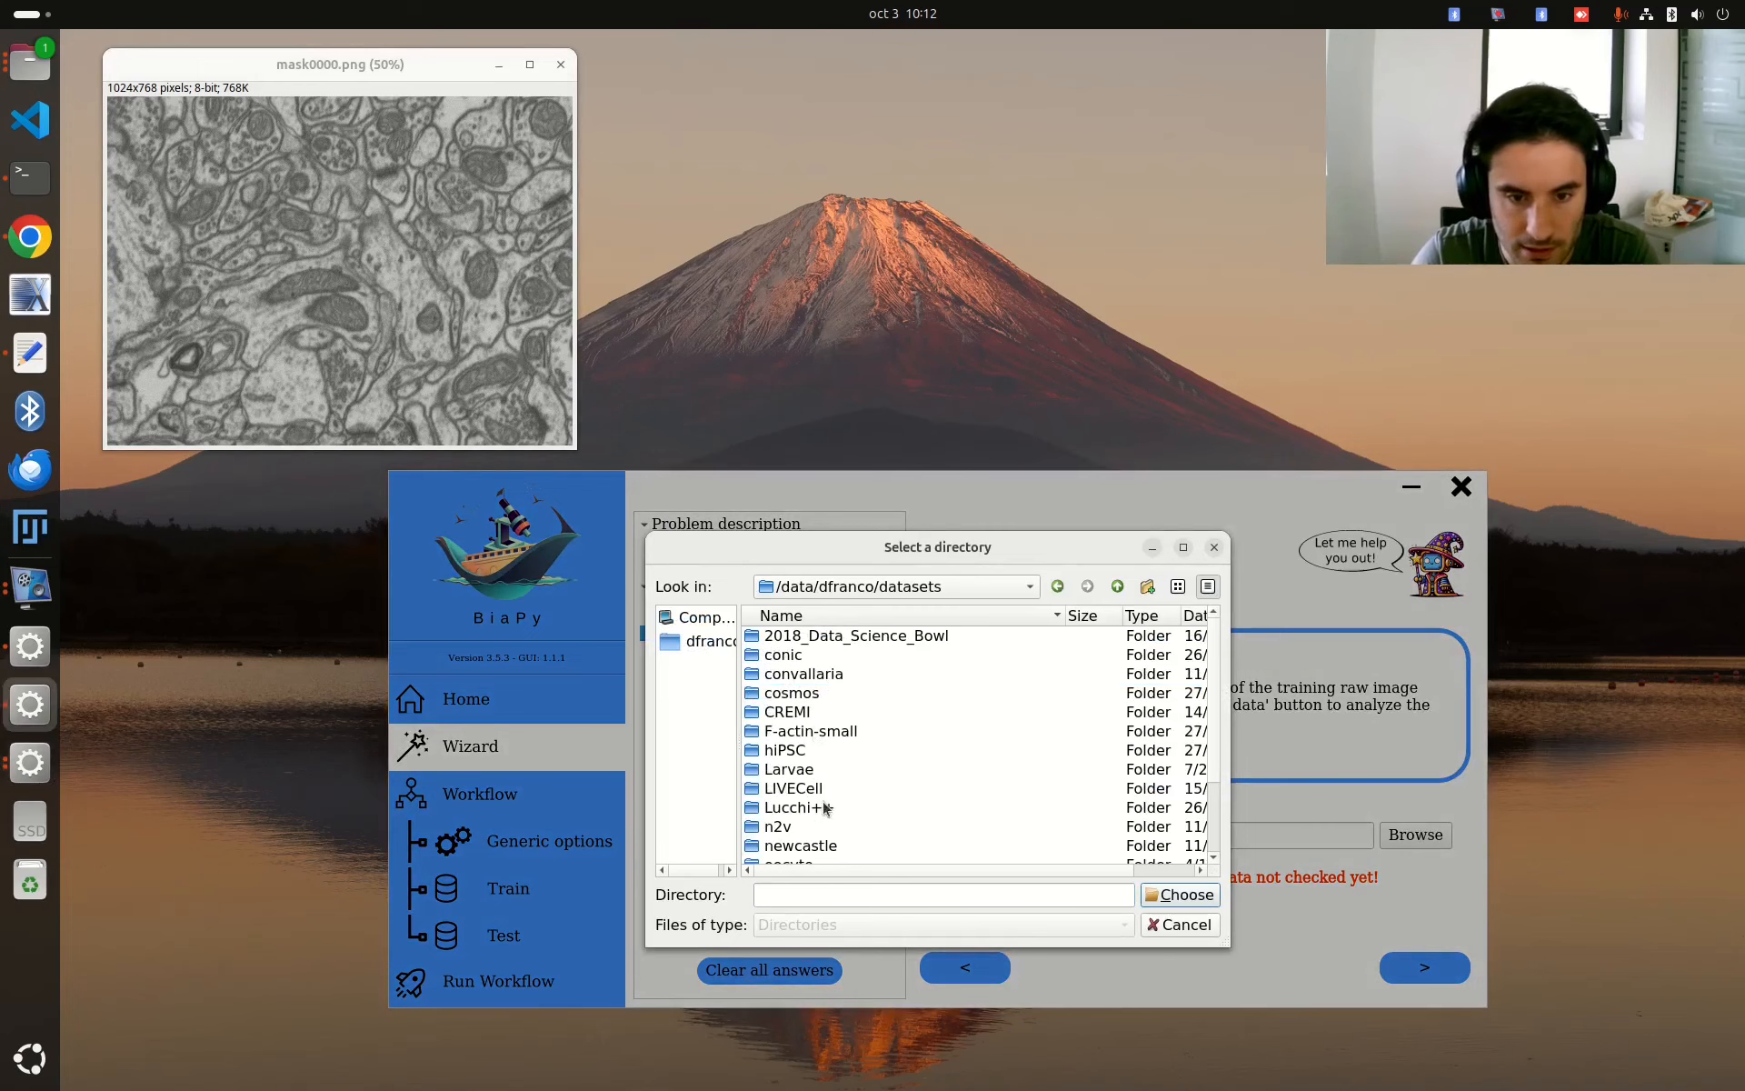
double_click(822, 807)
double_click(781, 750)
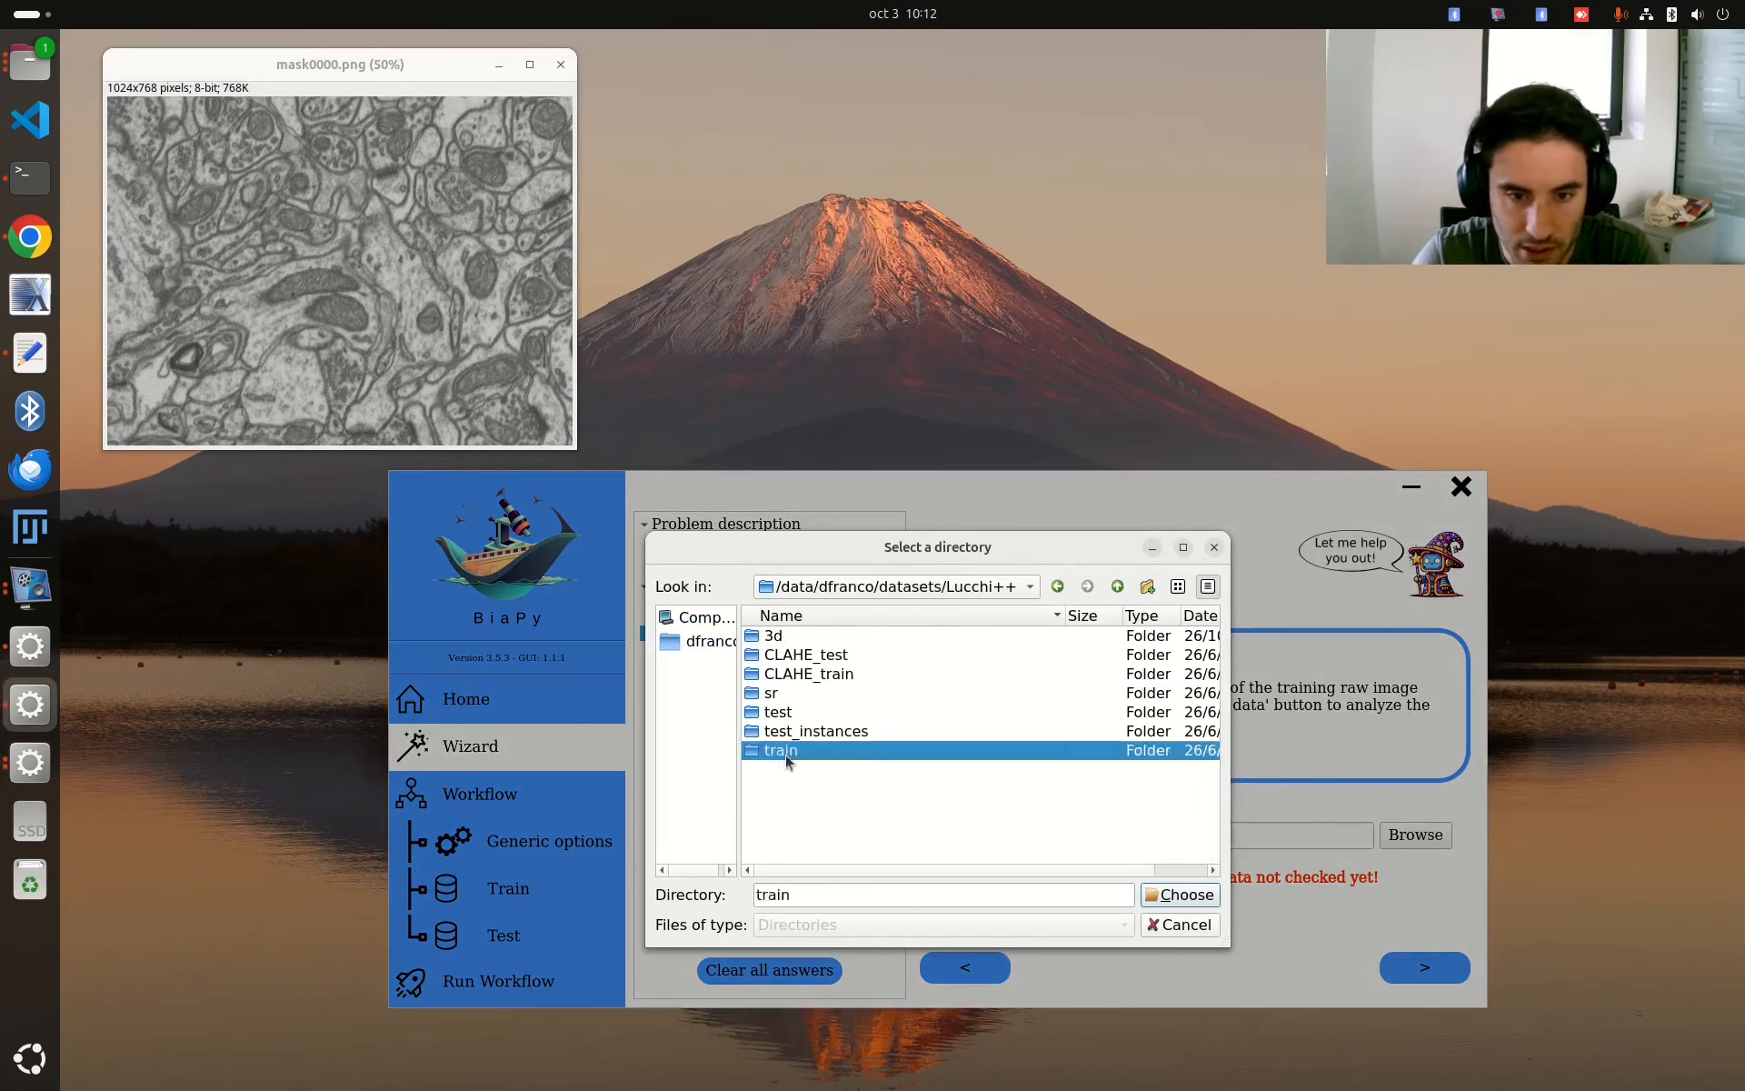
double_click(791, 639)
left_click(1198, 898)
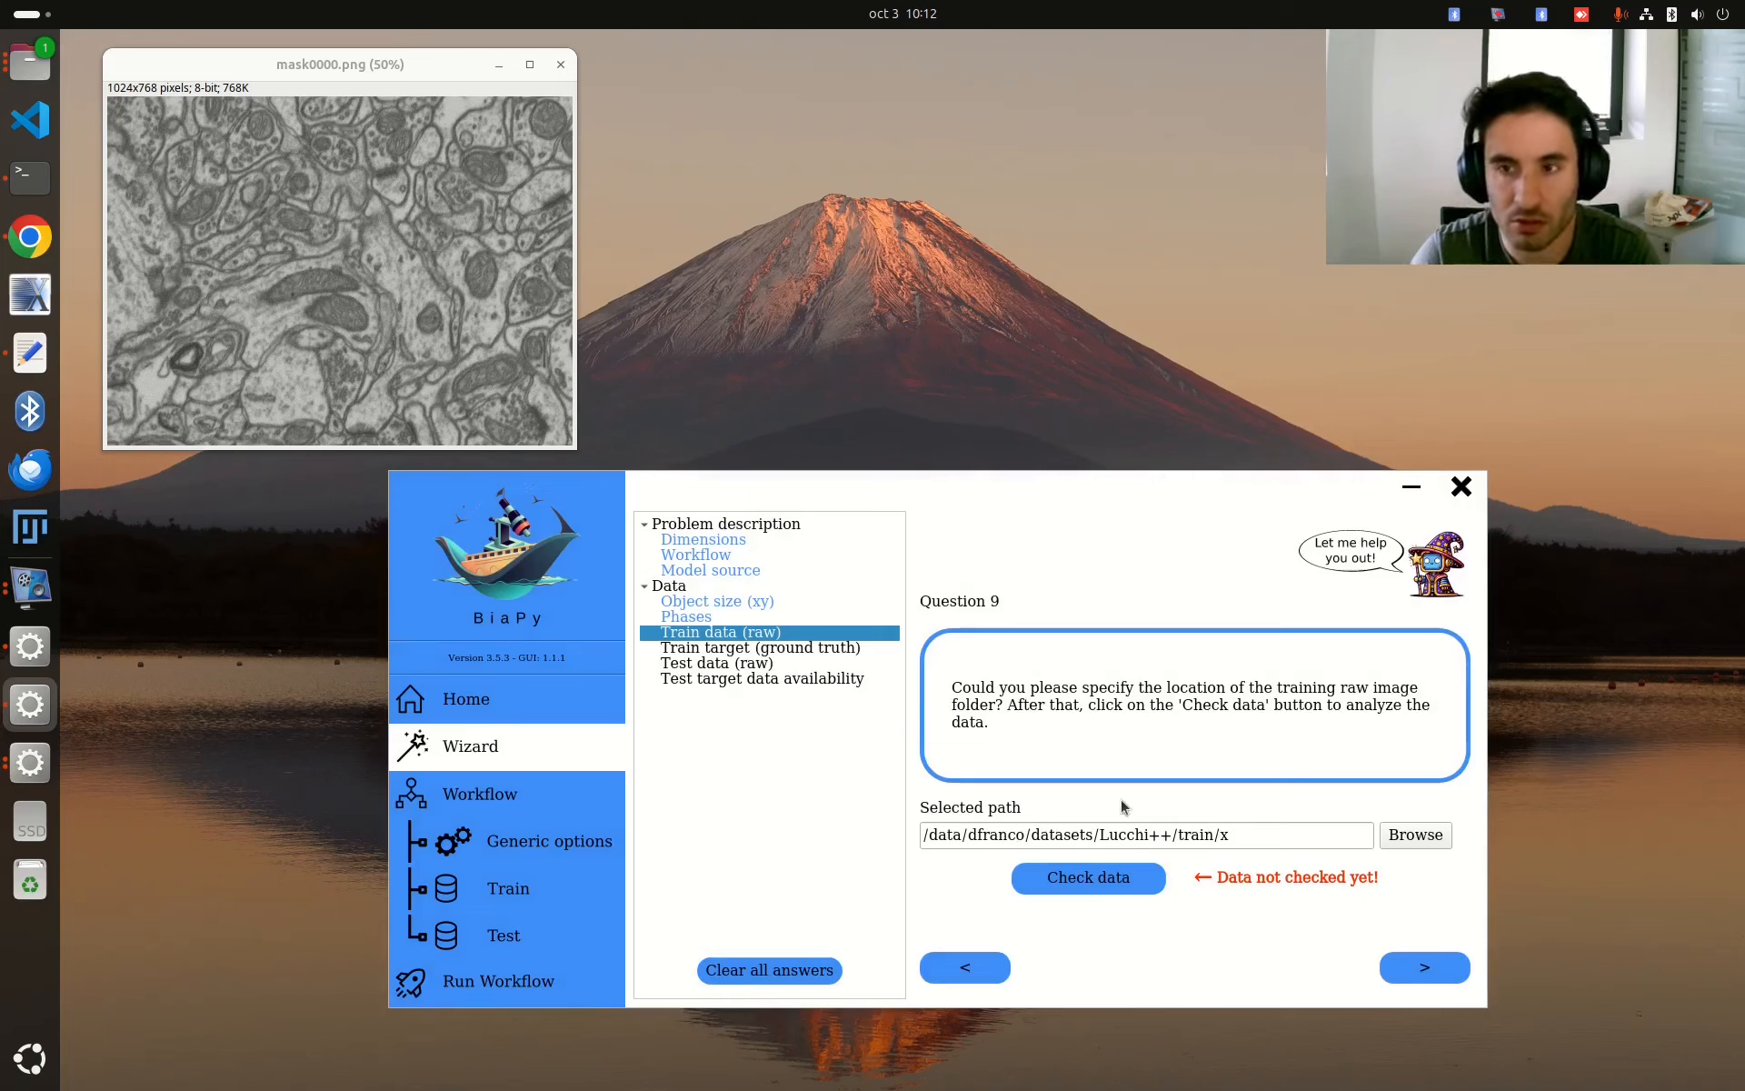
left_click(1090, 882)
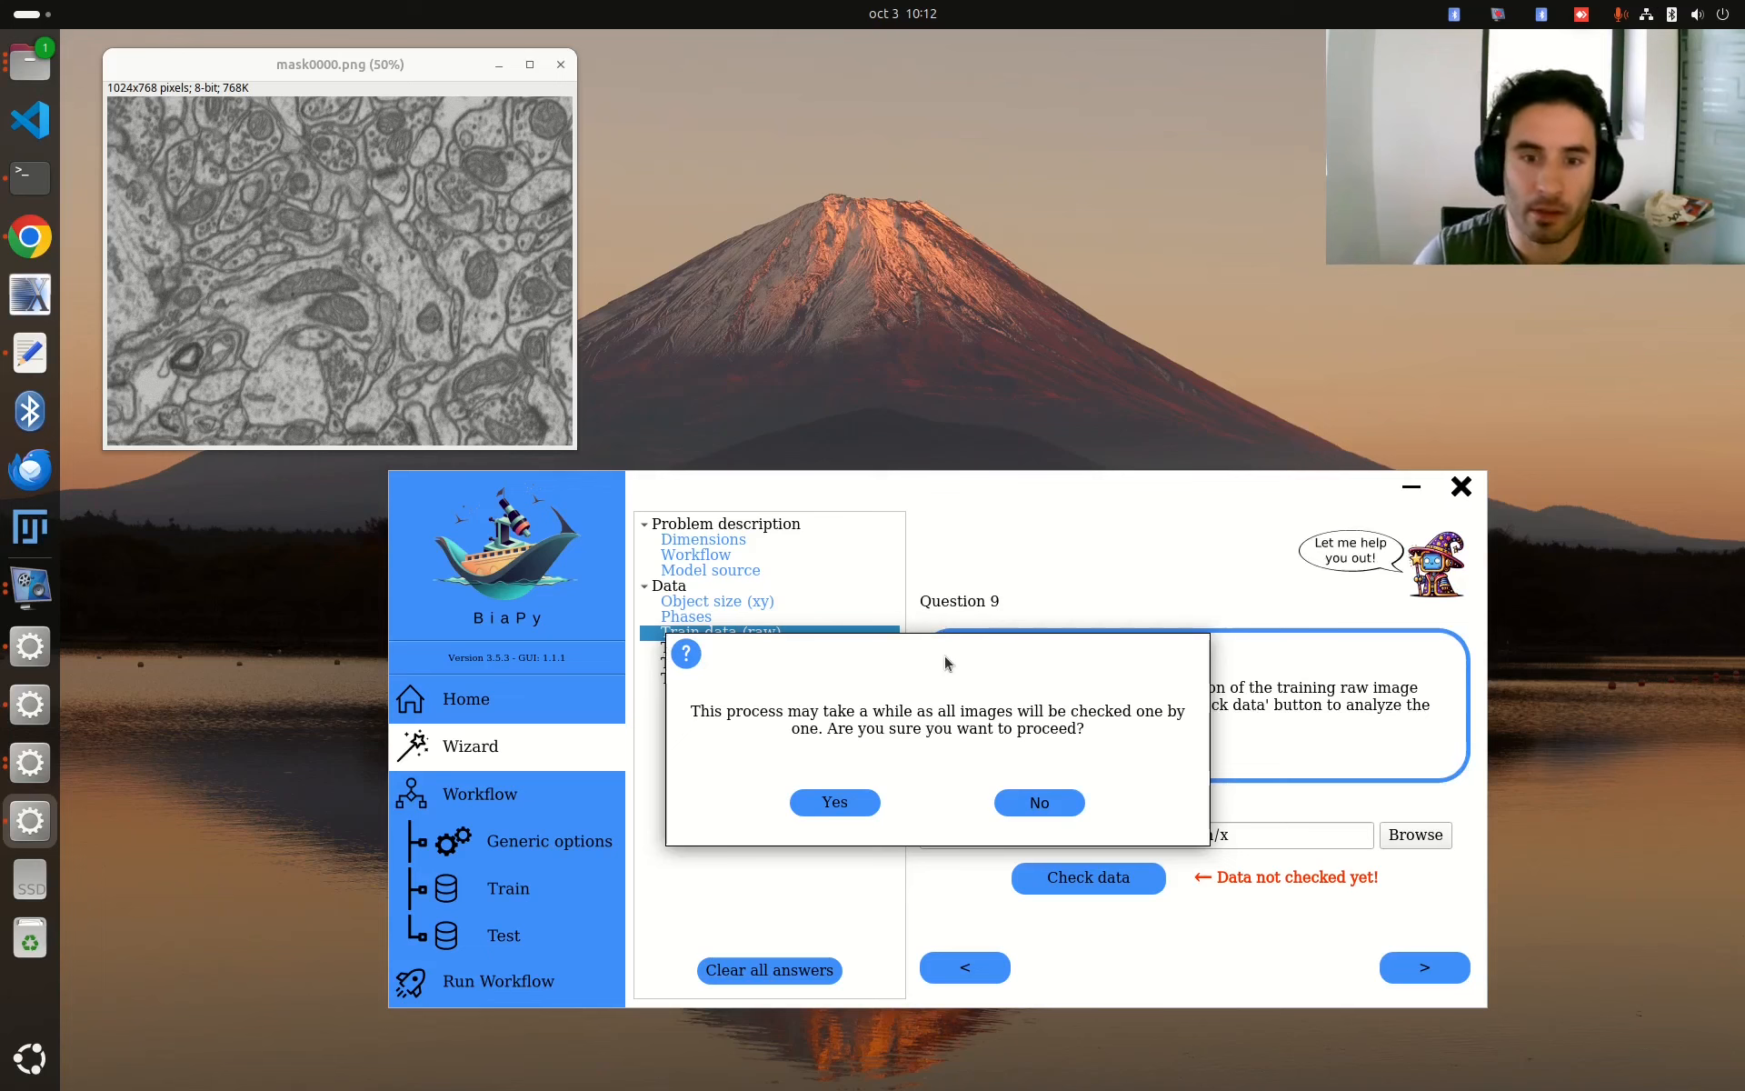
left_click(860, 802)
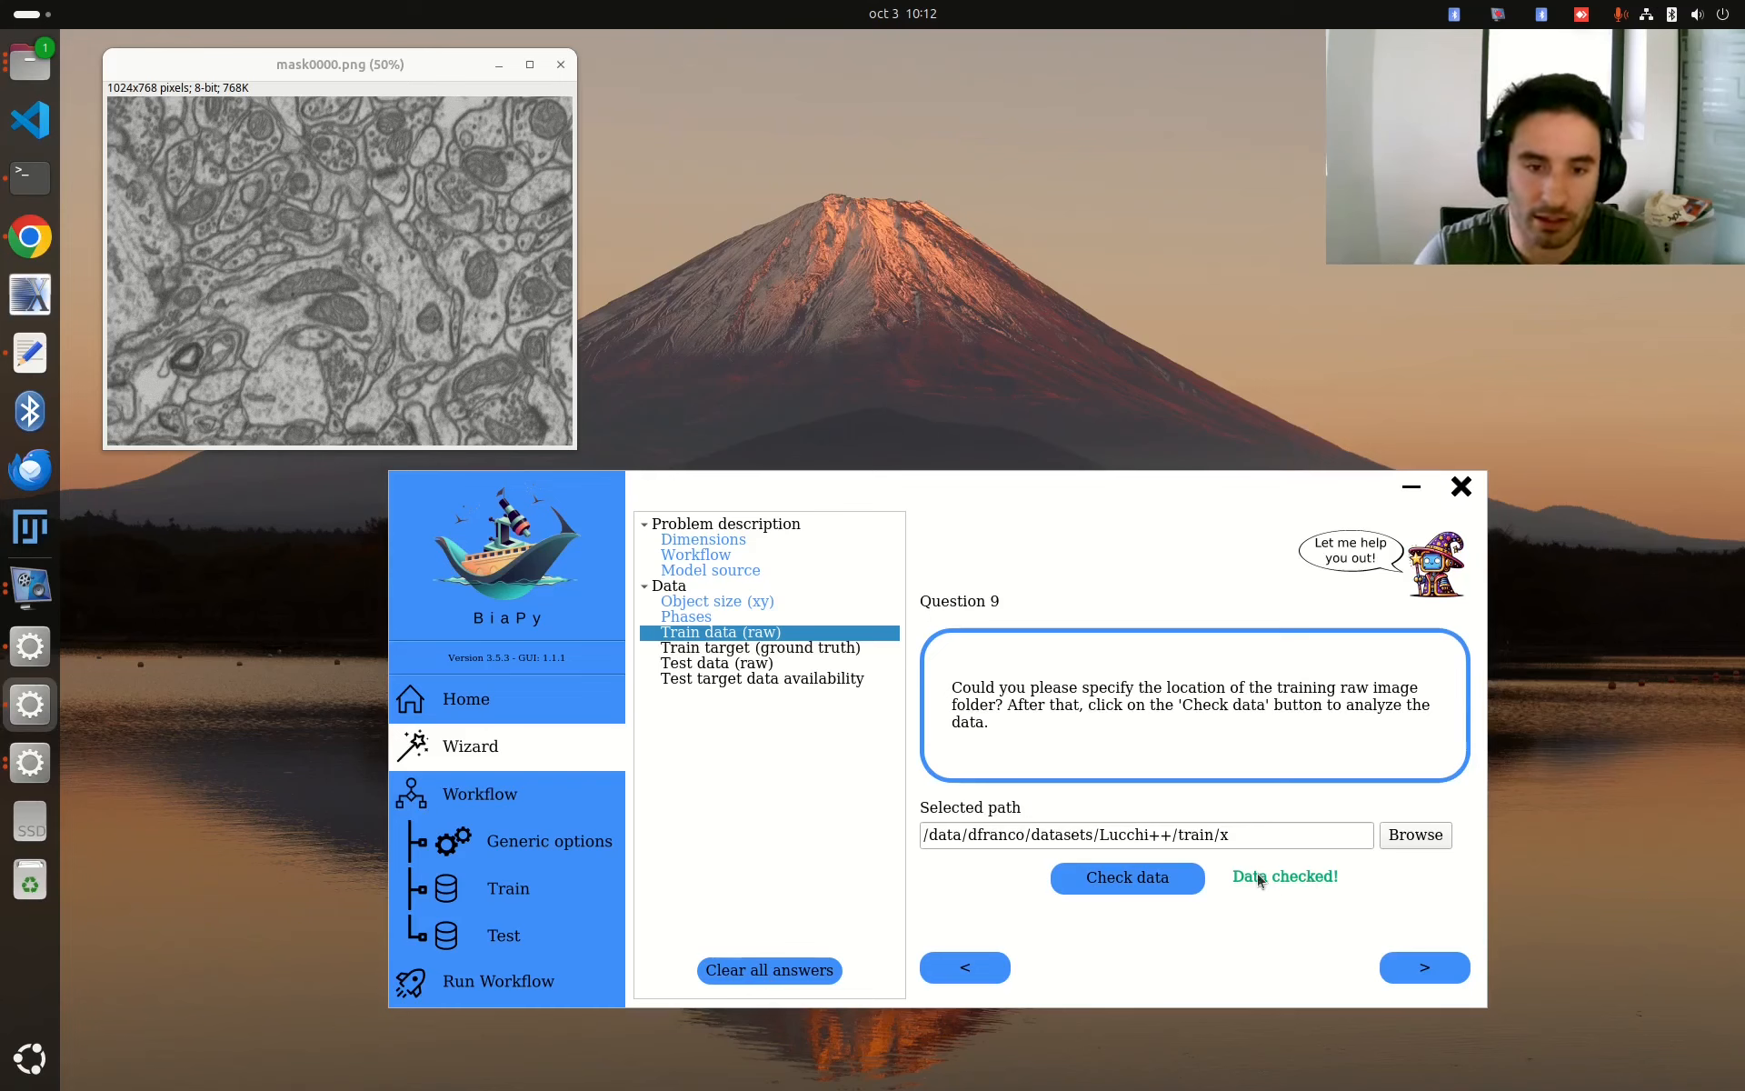
- For Train target (ground truth), select and check the datasets/Lucchi++/train/y folder, and place the 000.png mask window beside the raw image
left_click(1424, 967)
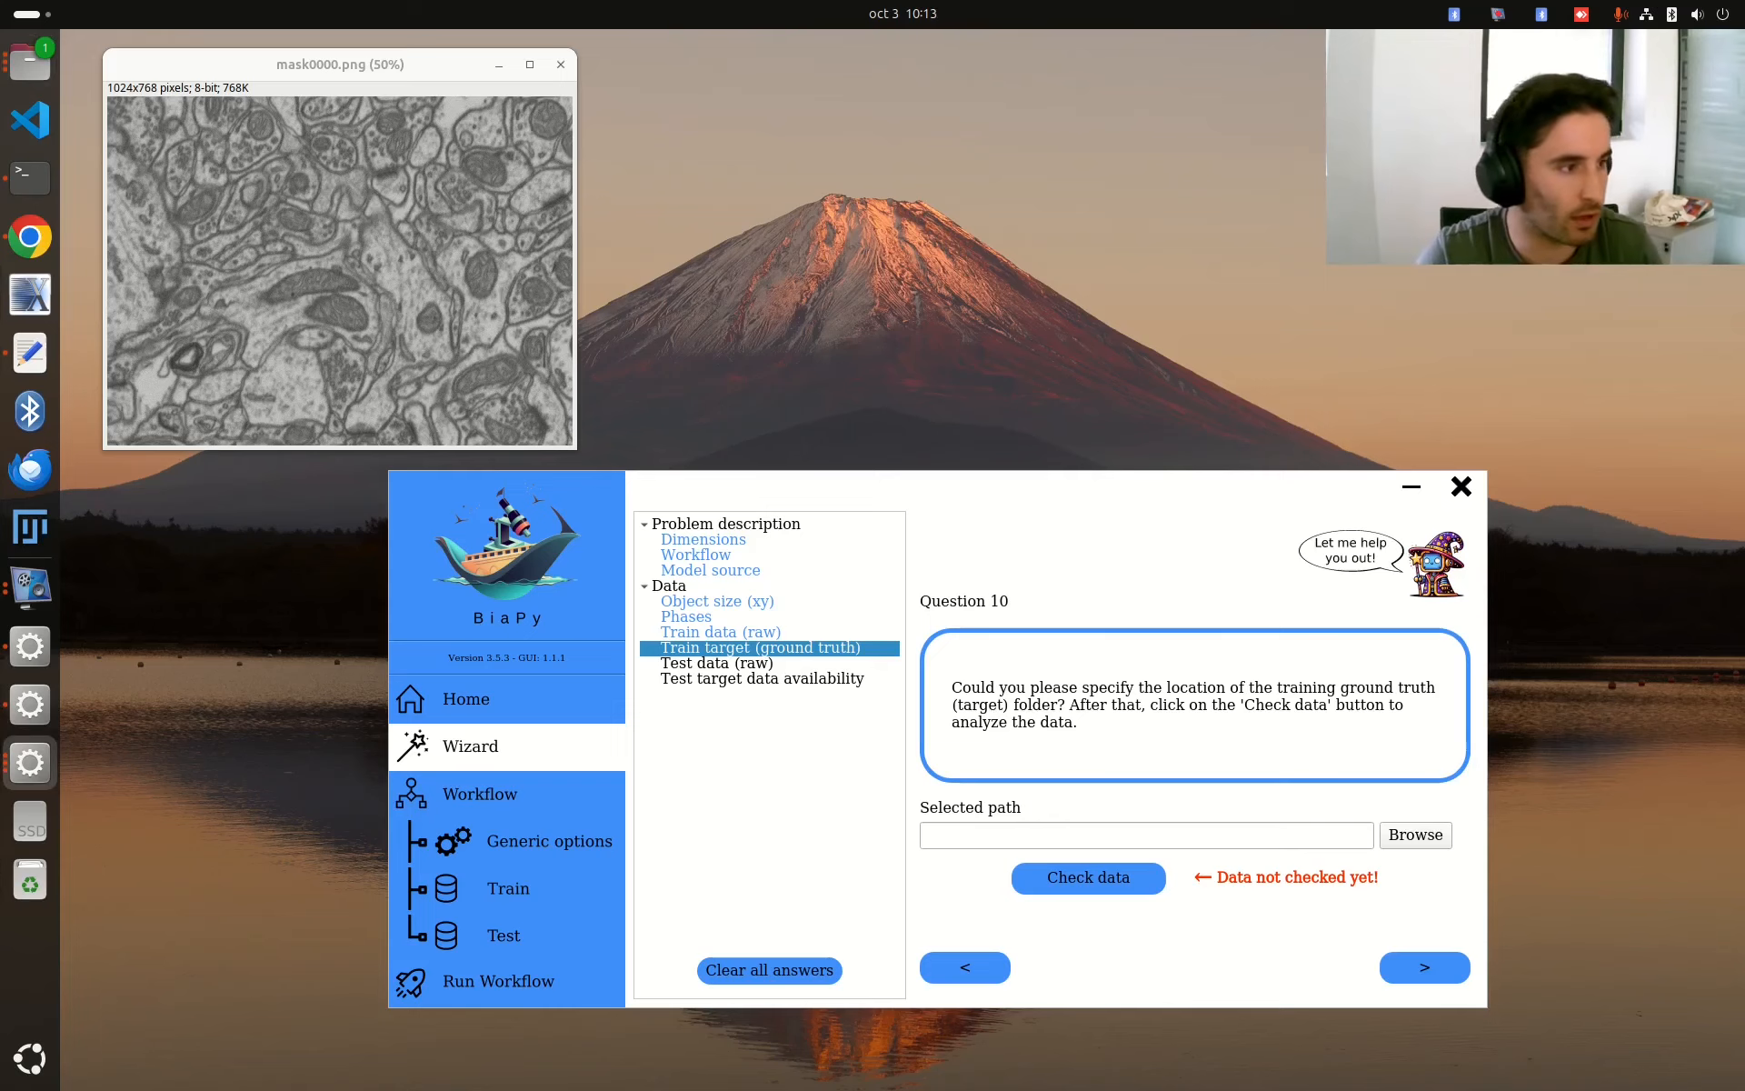
left_click_drag(739, 148, 837, 81)
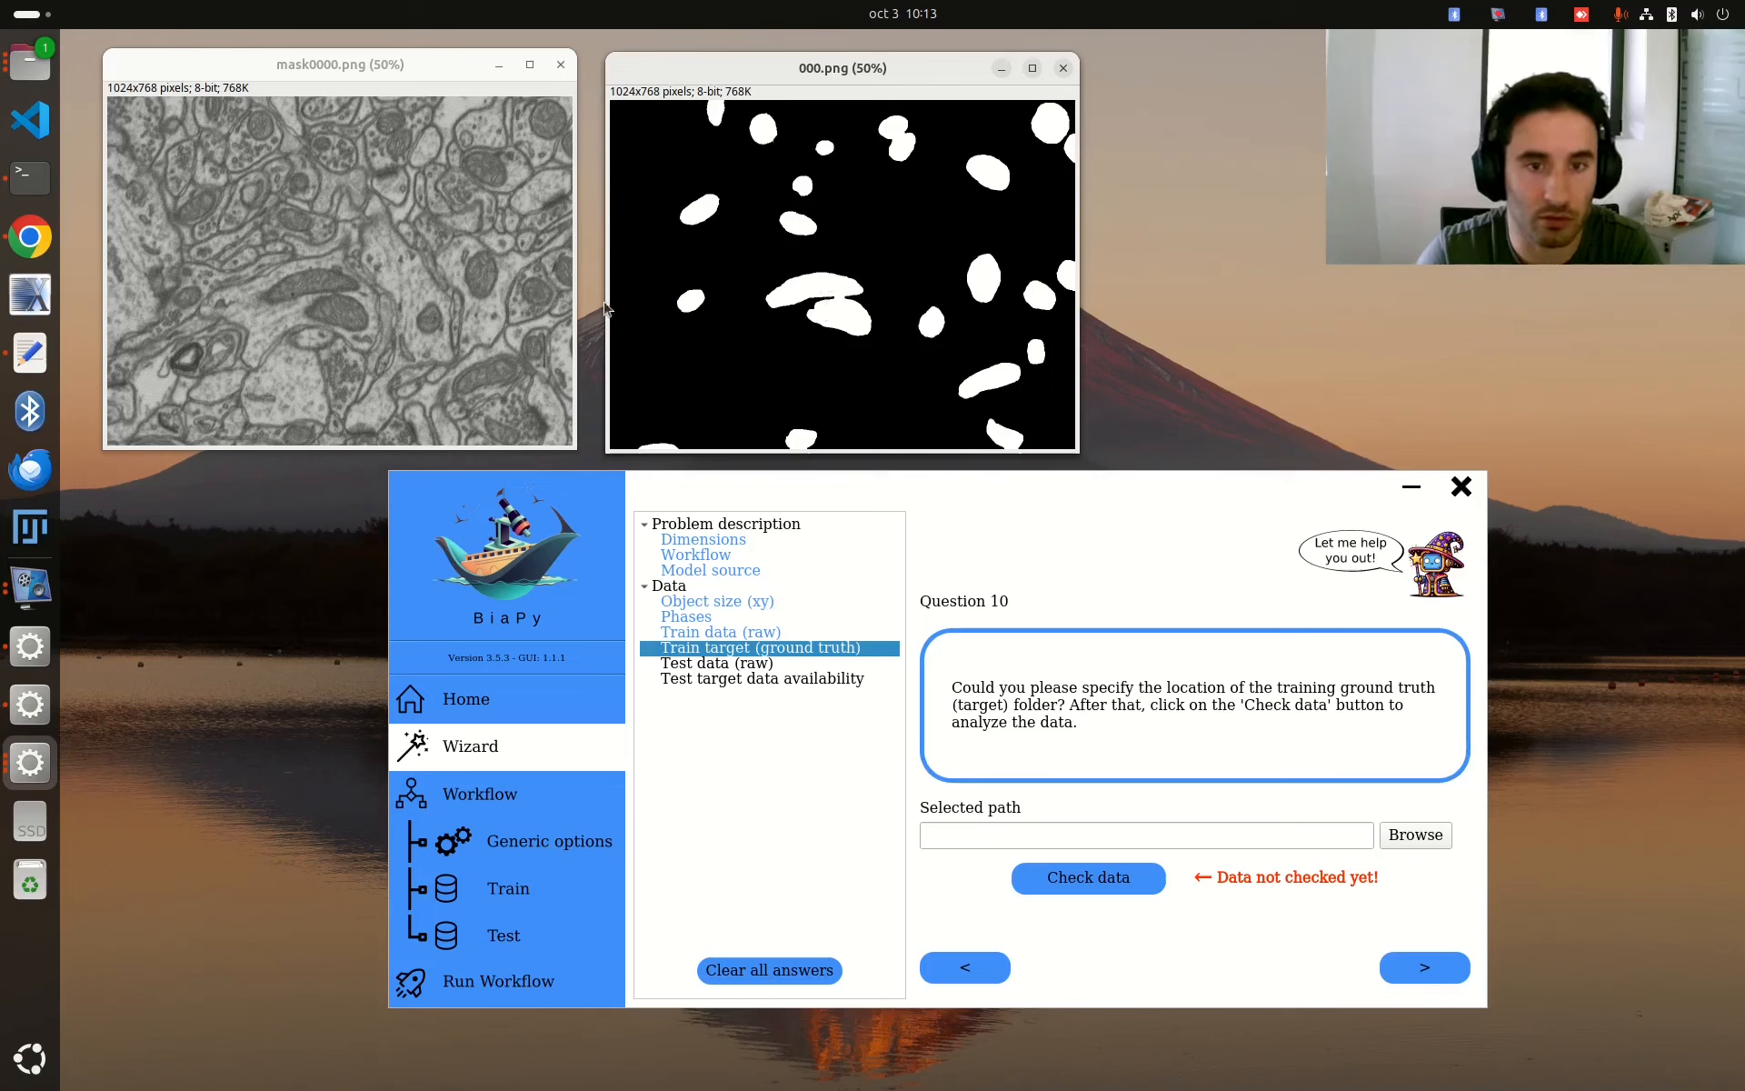
left_click(1423, 834)
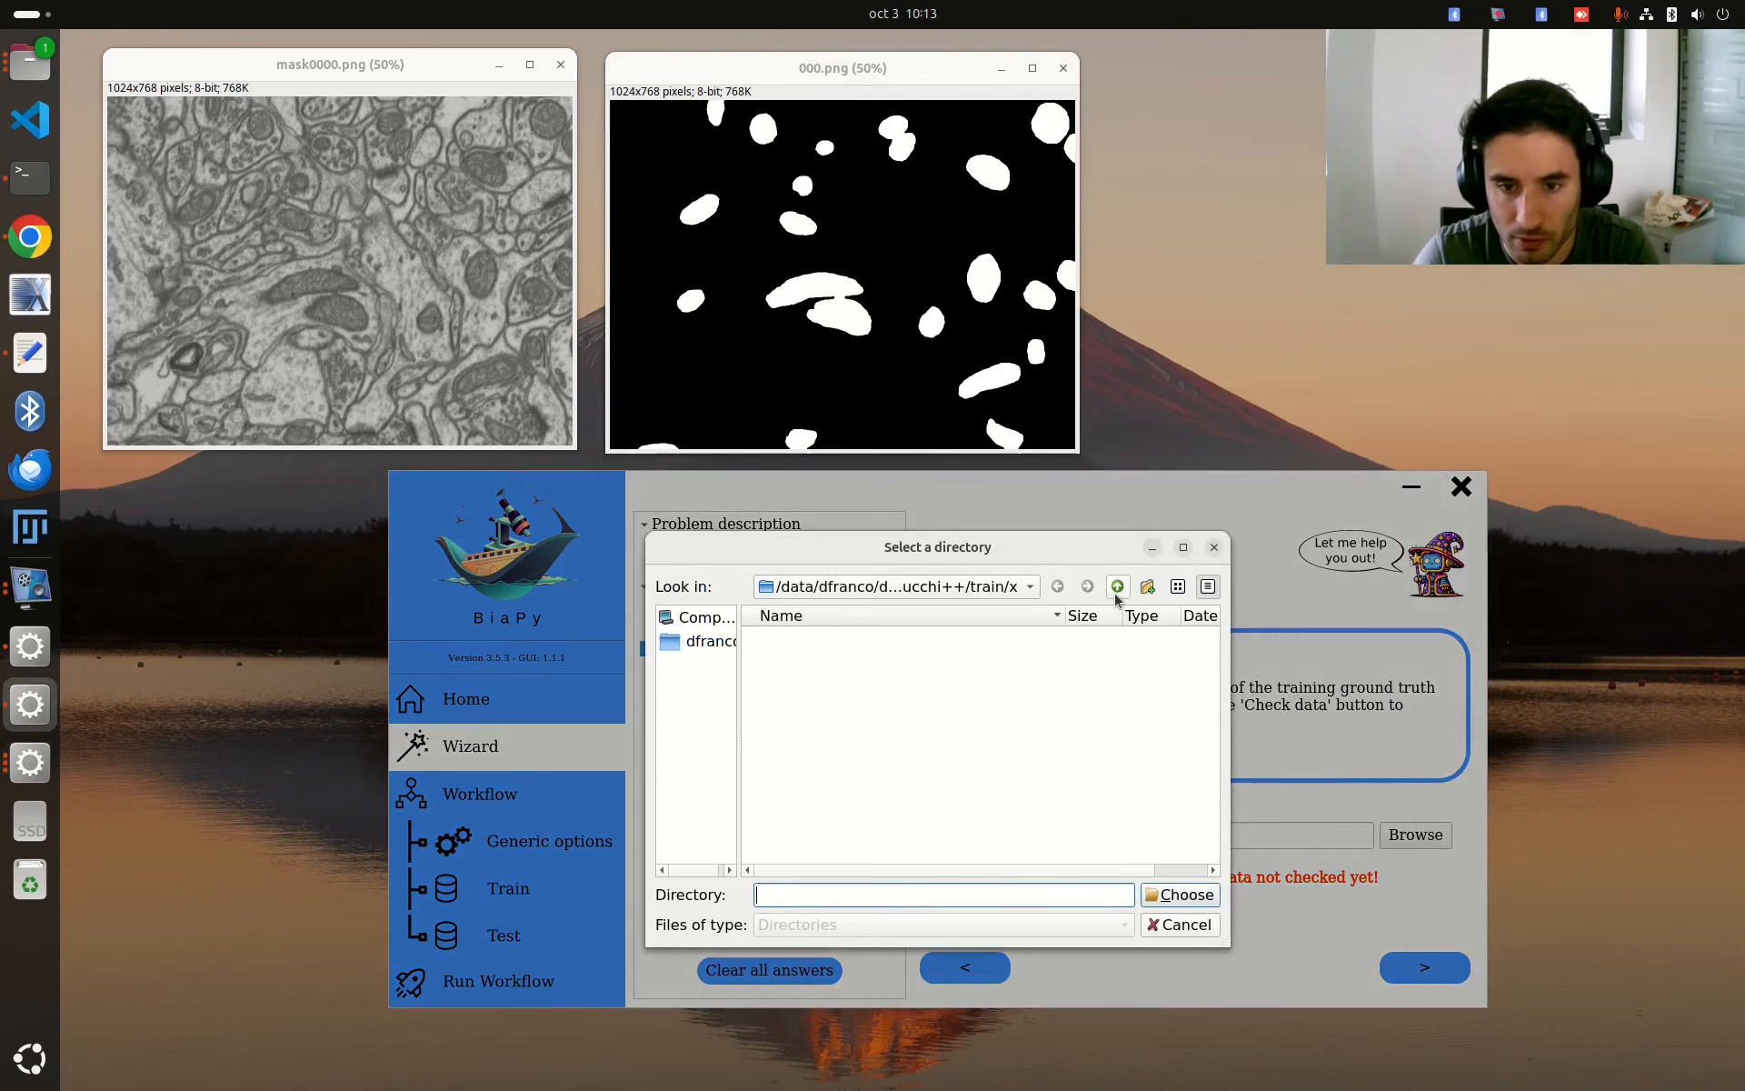
left_click(1117, 586)
double_click(779, 696)
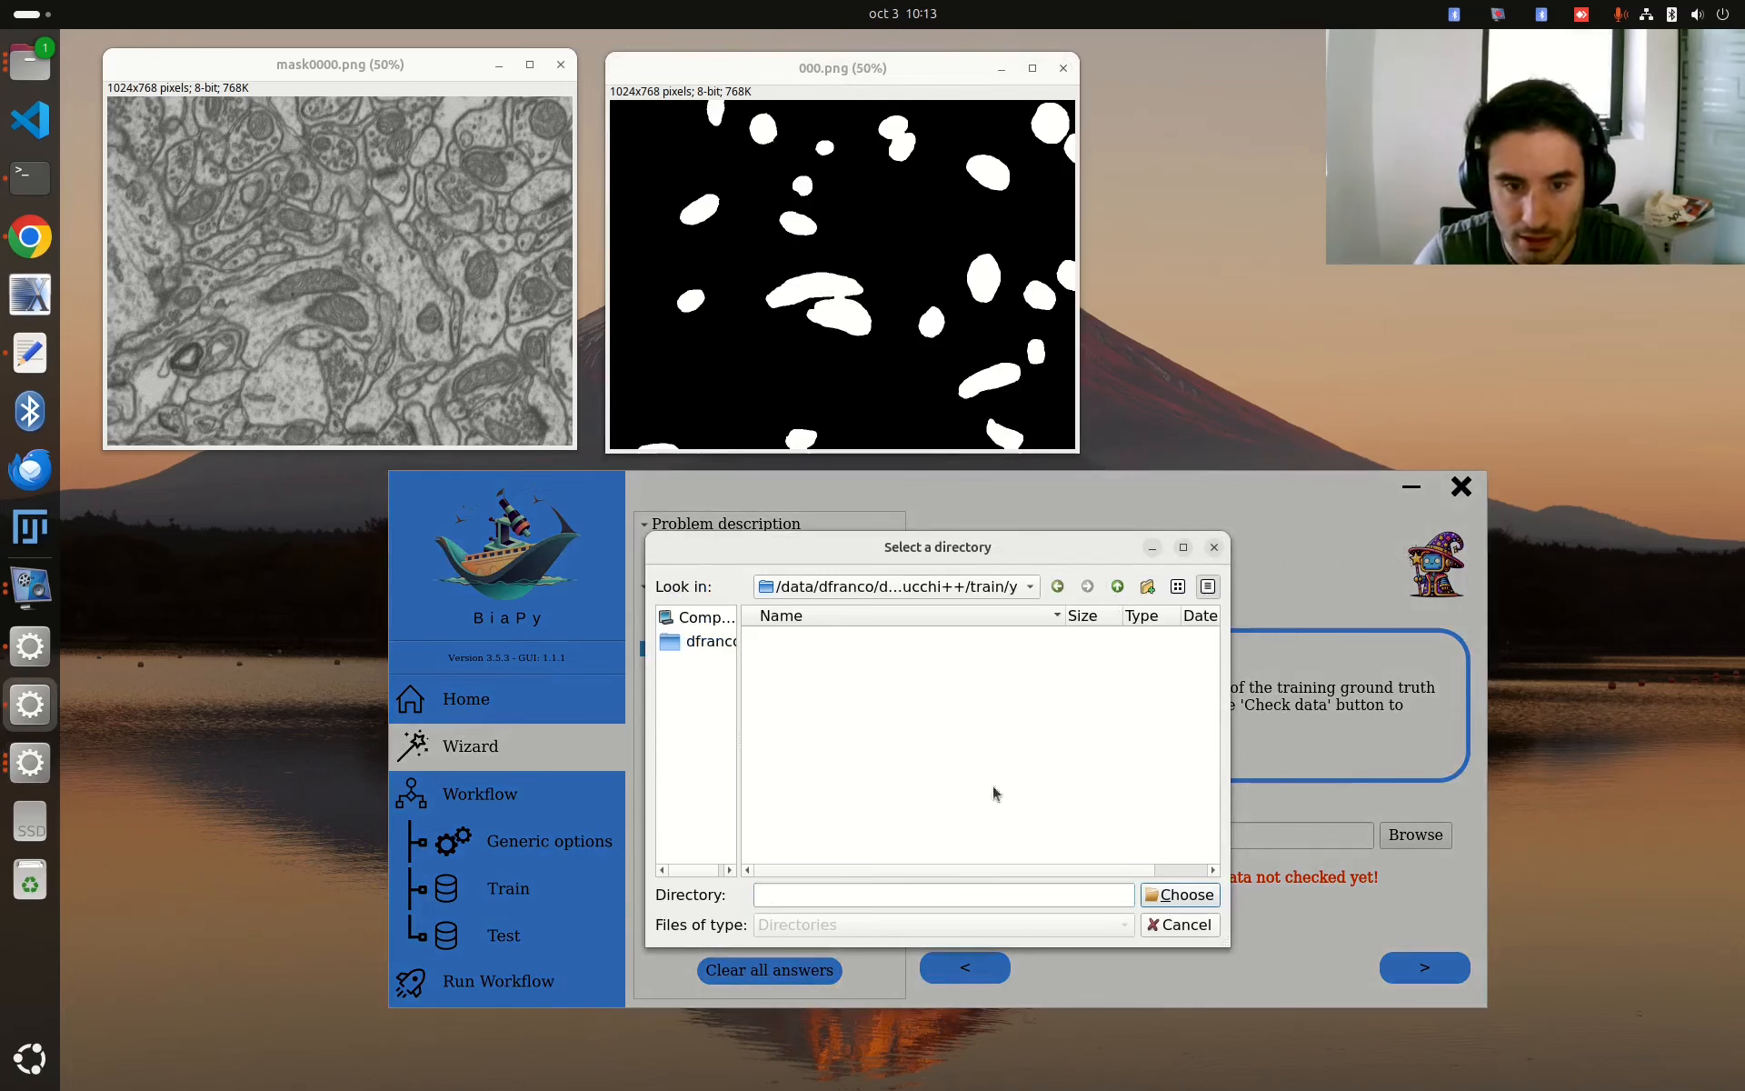
left_click(1180, 895)
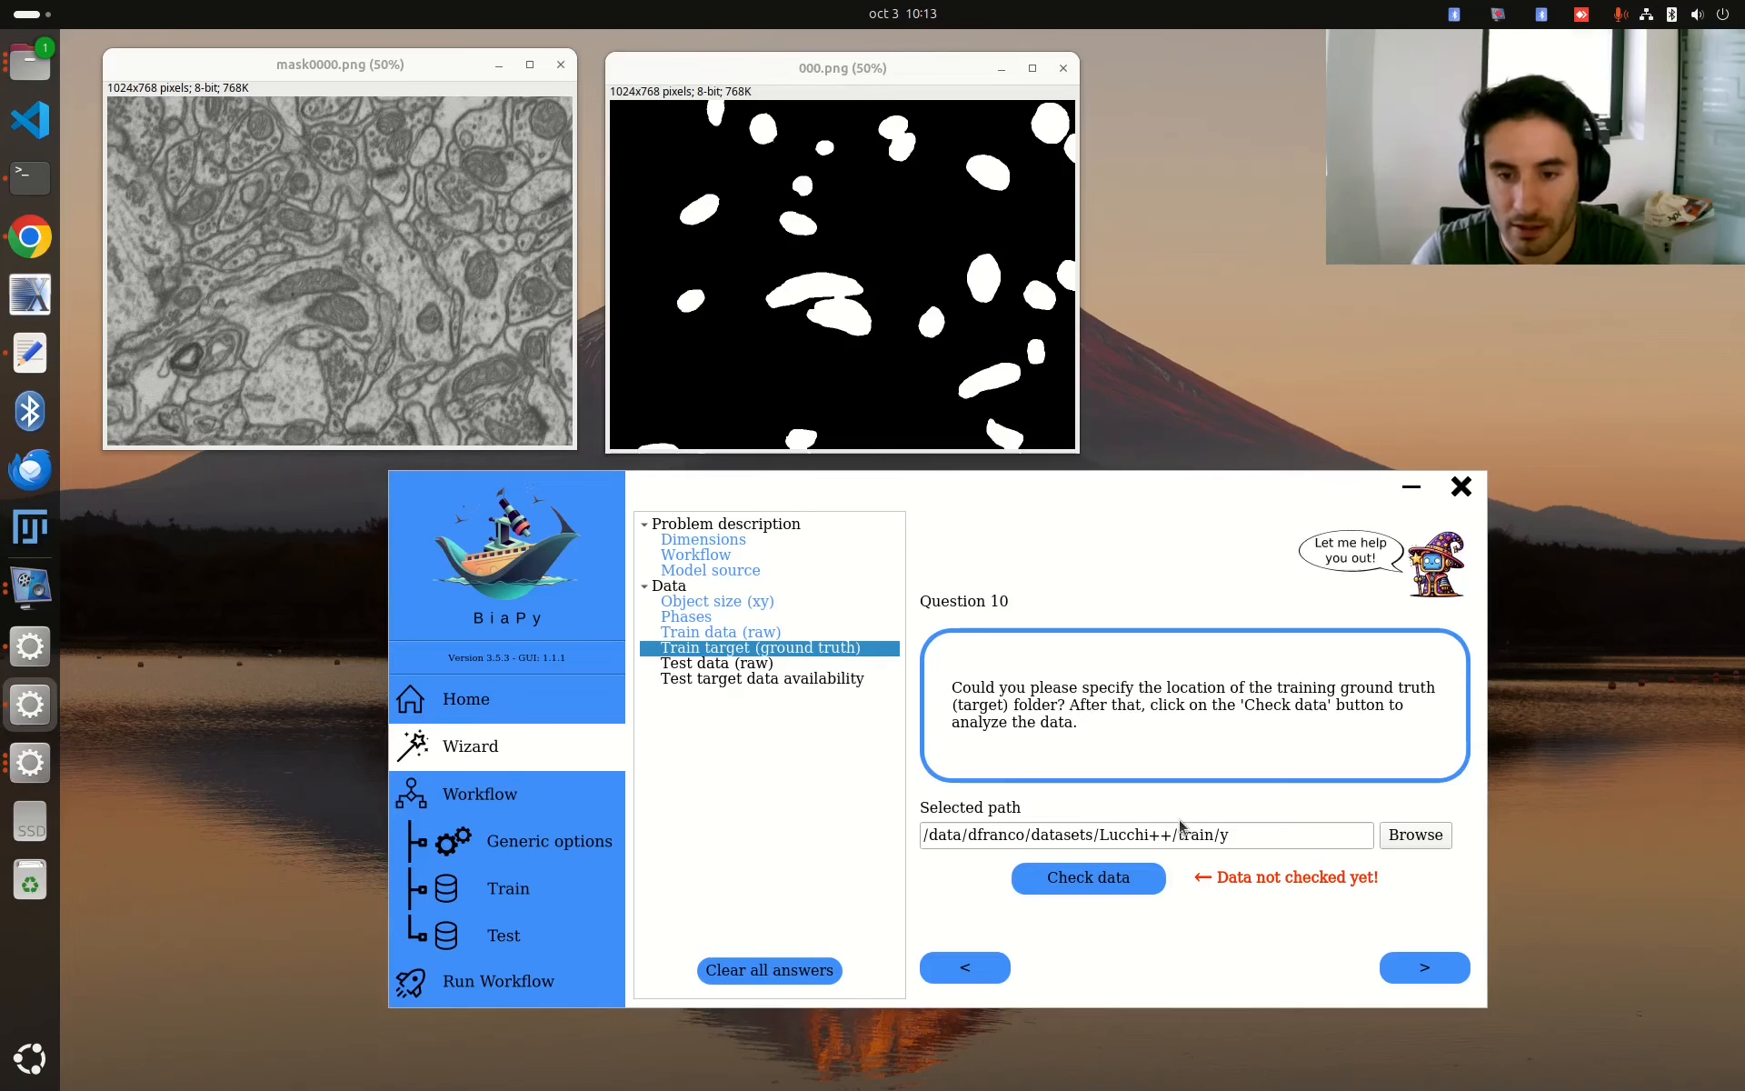
left_click(1112, 881)
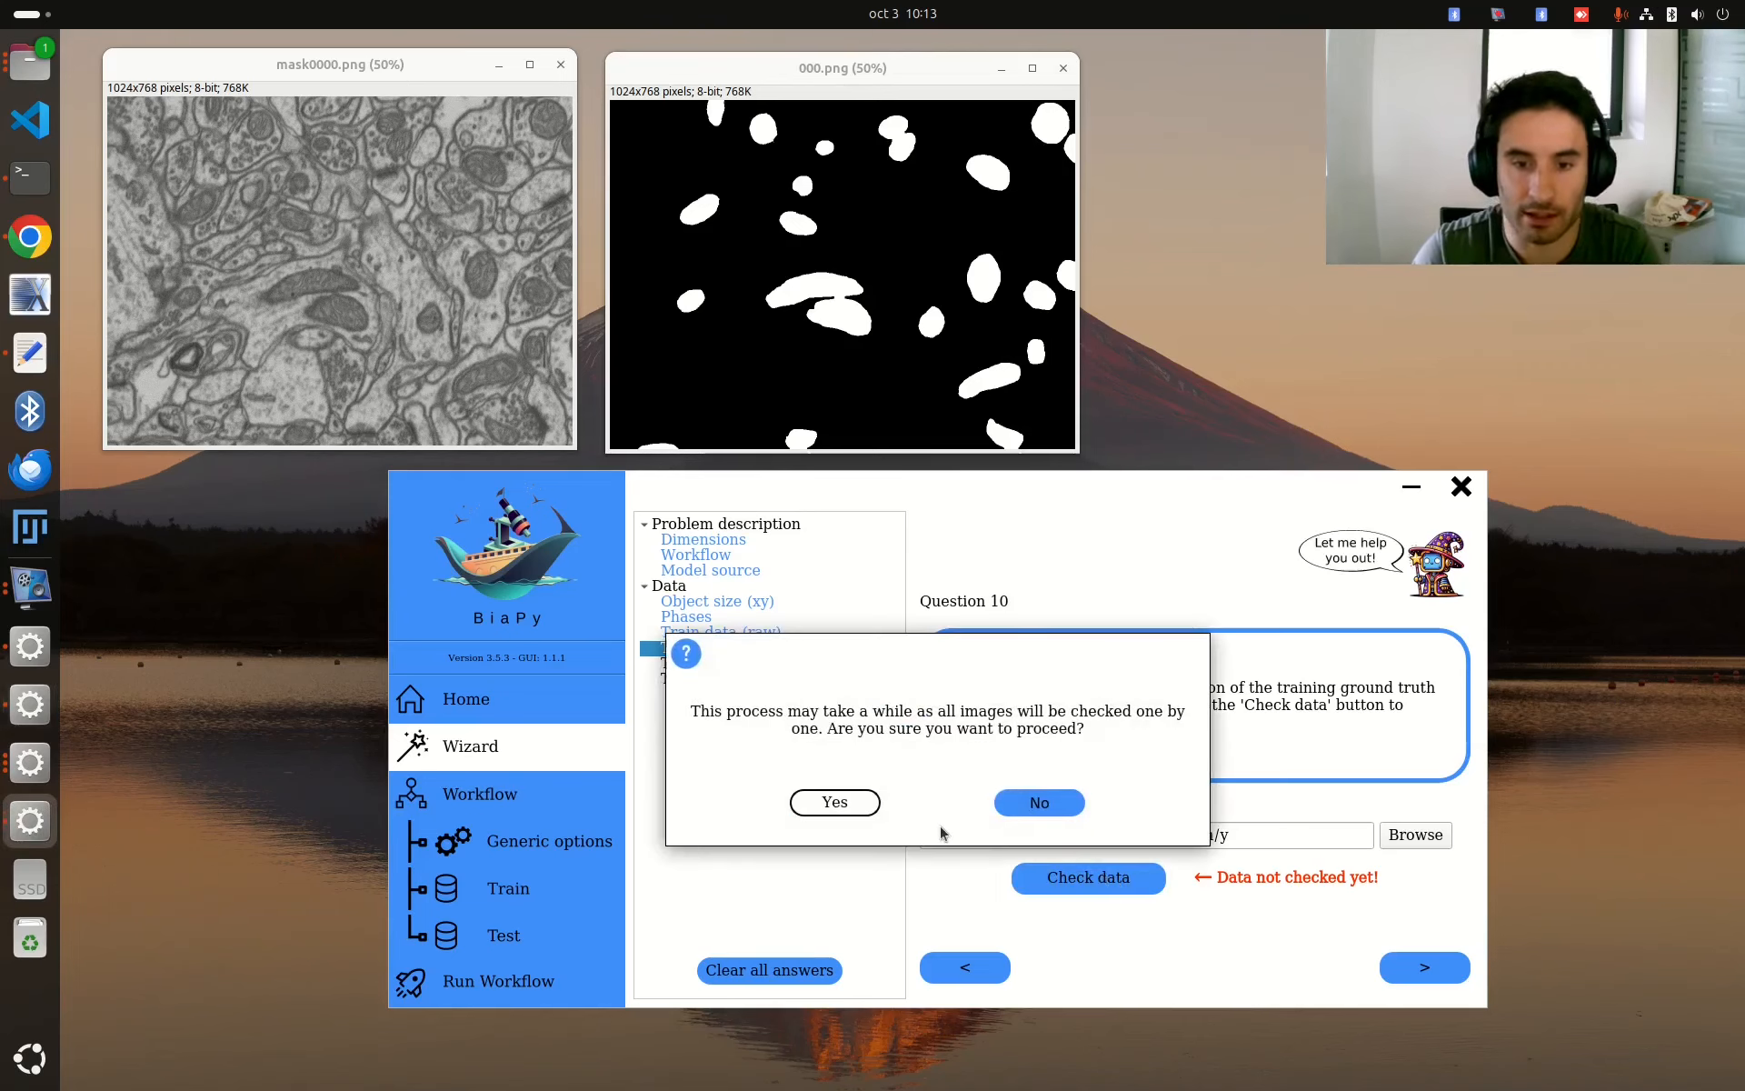
left_click(838, 802)
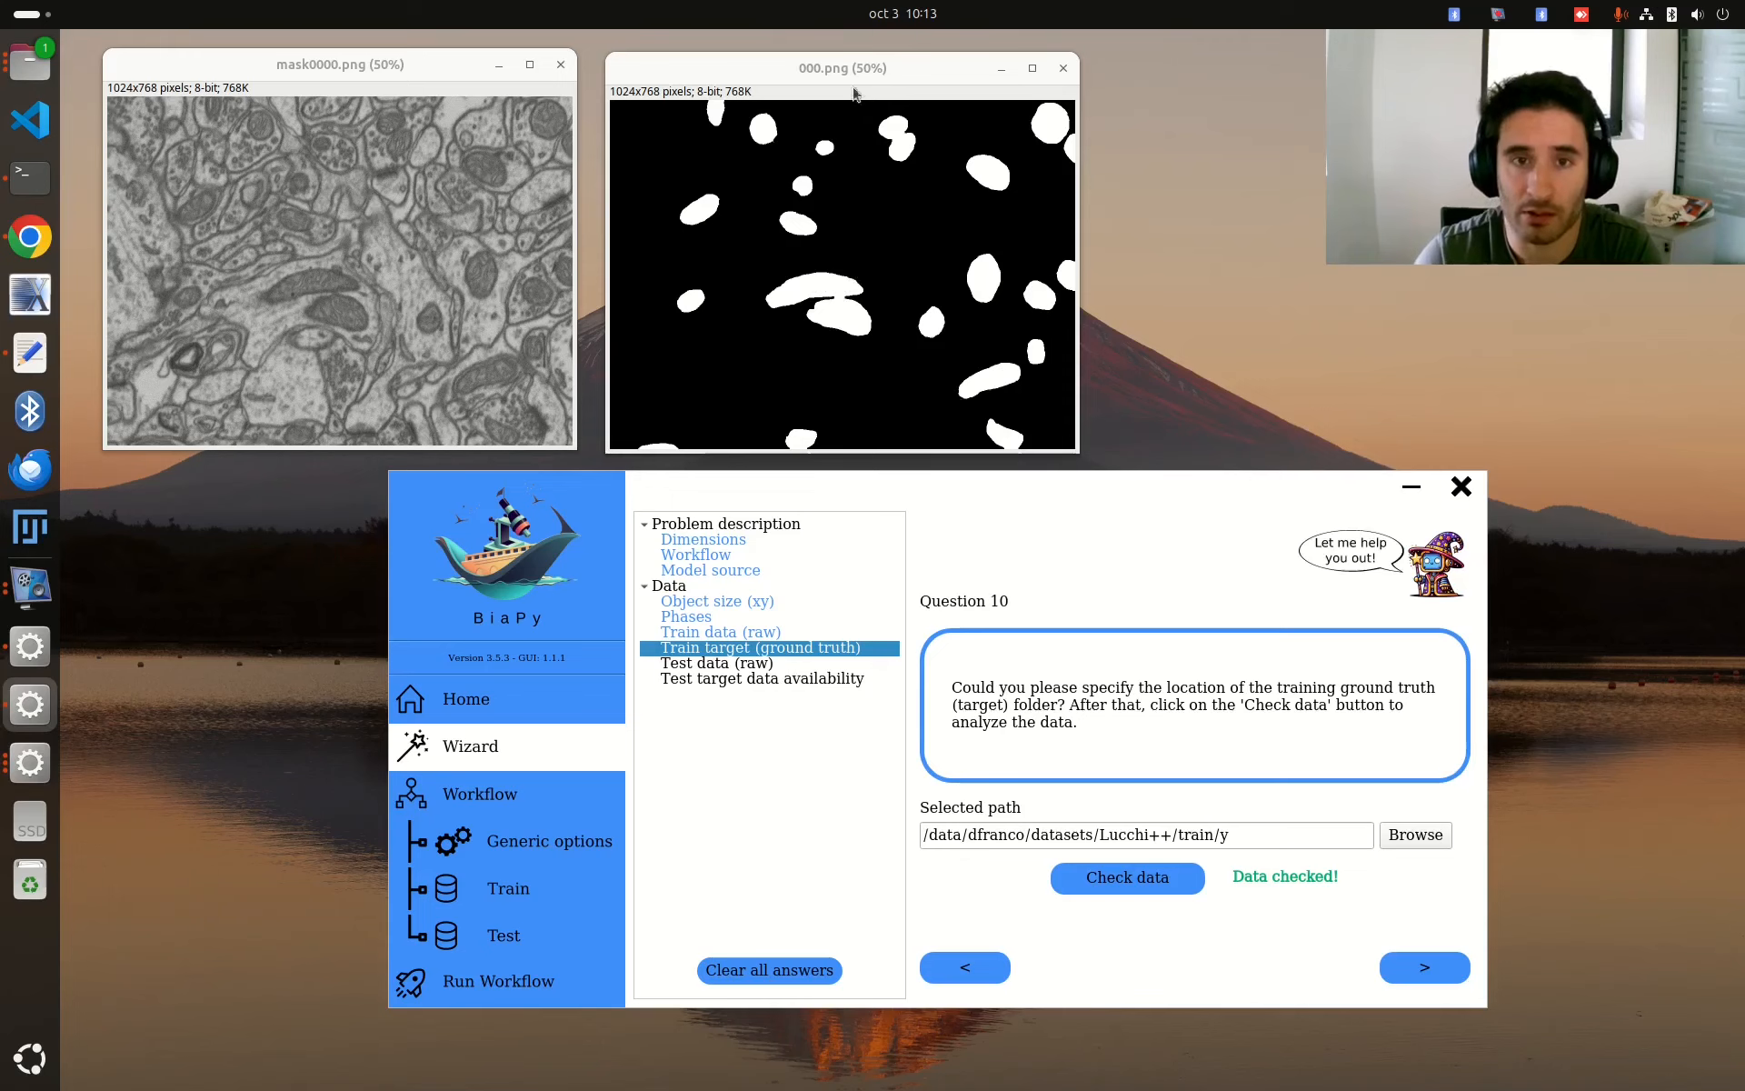
left_click_drag(837, 74, 815, 72)
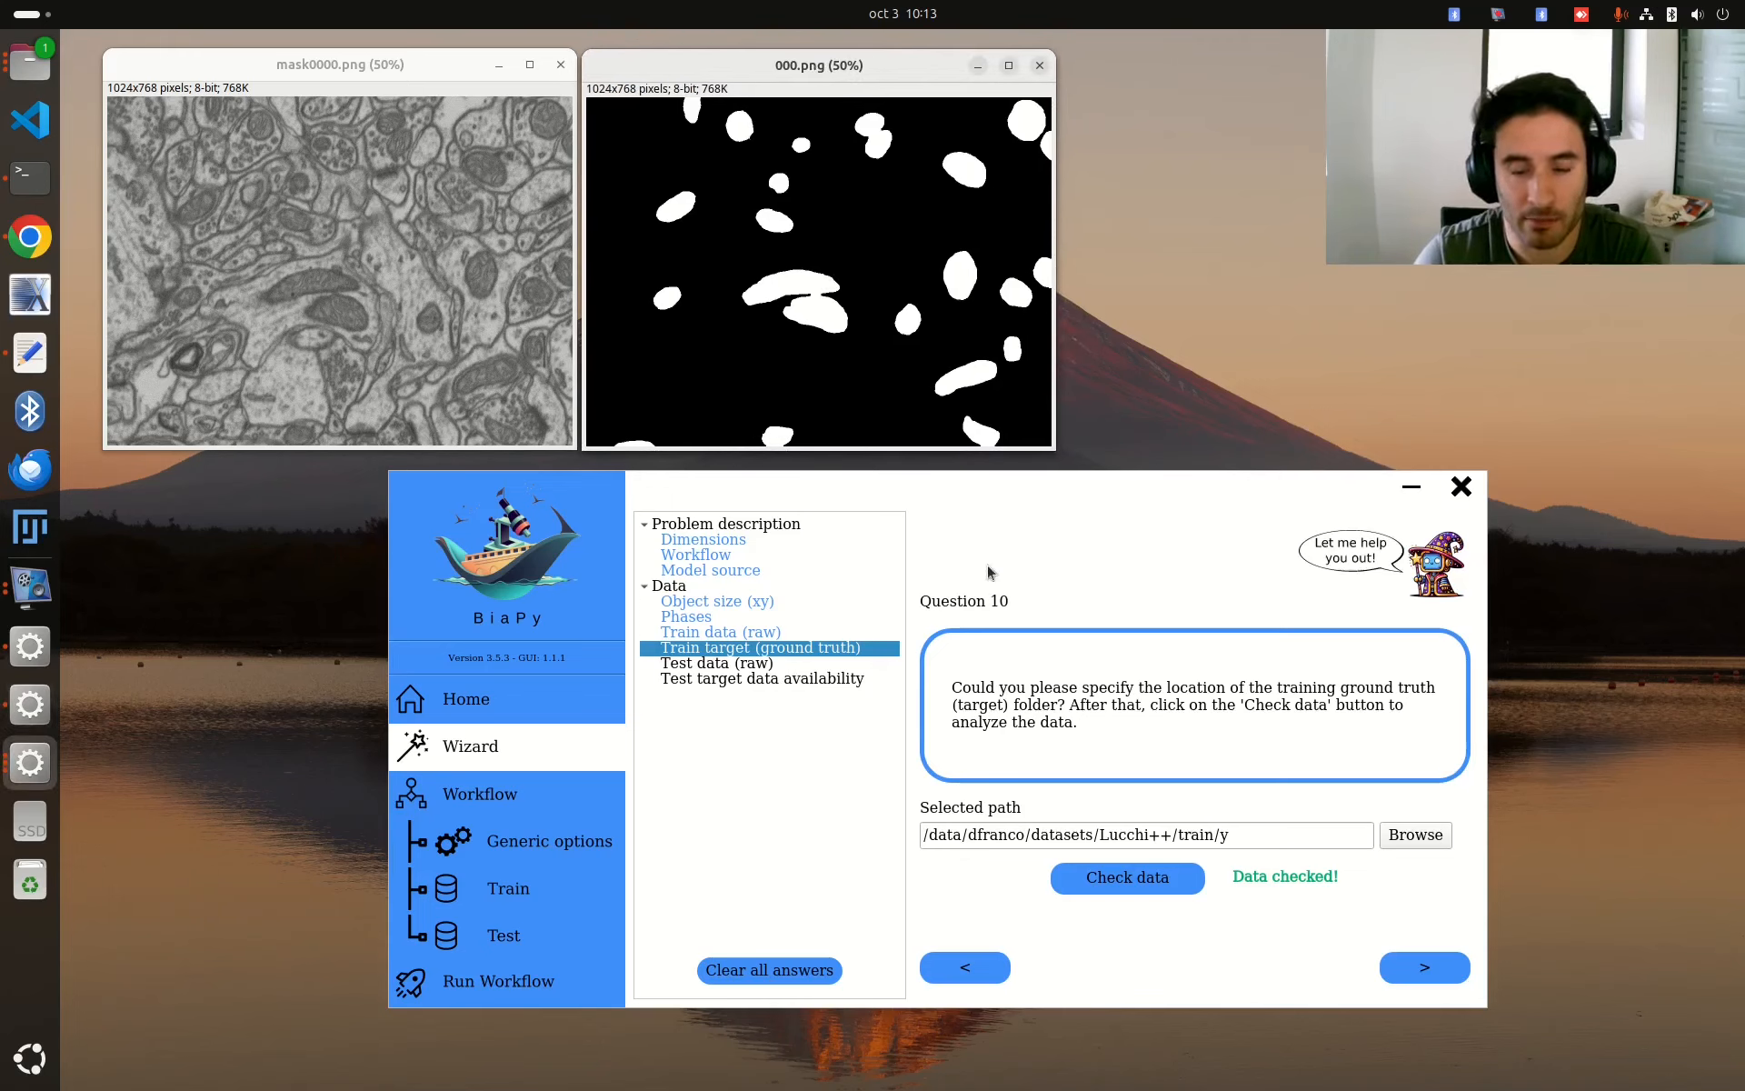
- In the Test data (raw) question, set the folder to datasets/Lucchi++/test/x and run the data check on it
left_click(804, 664)
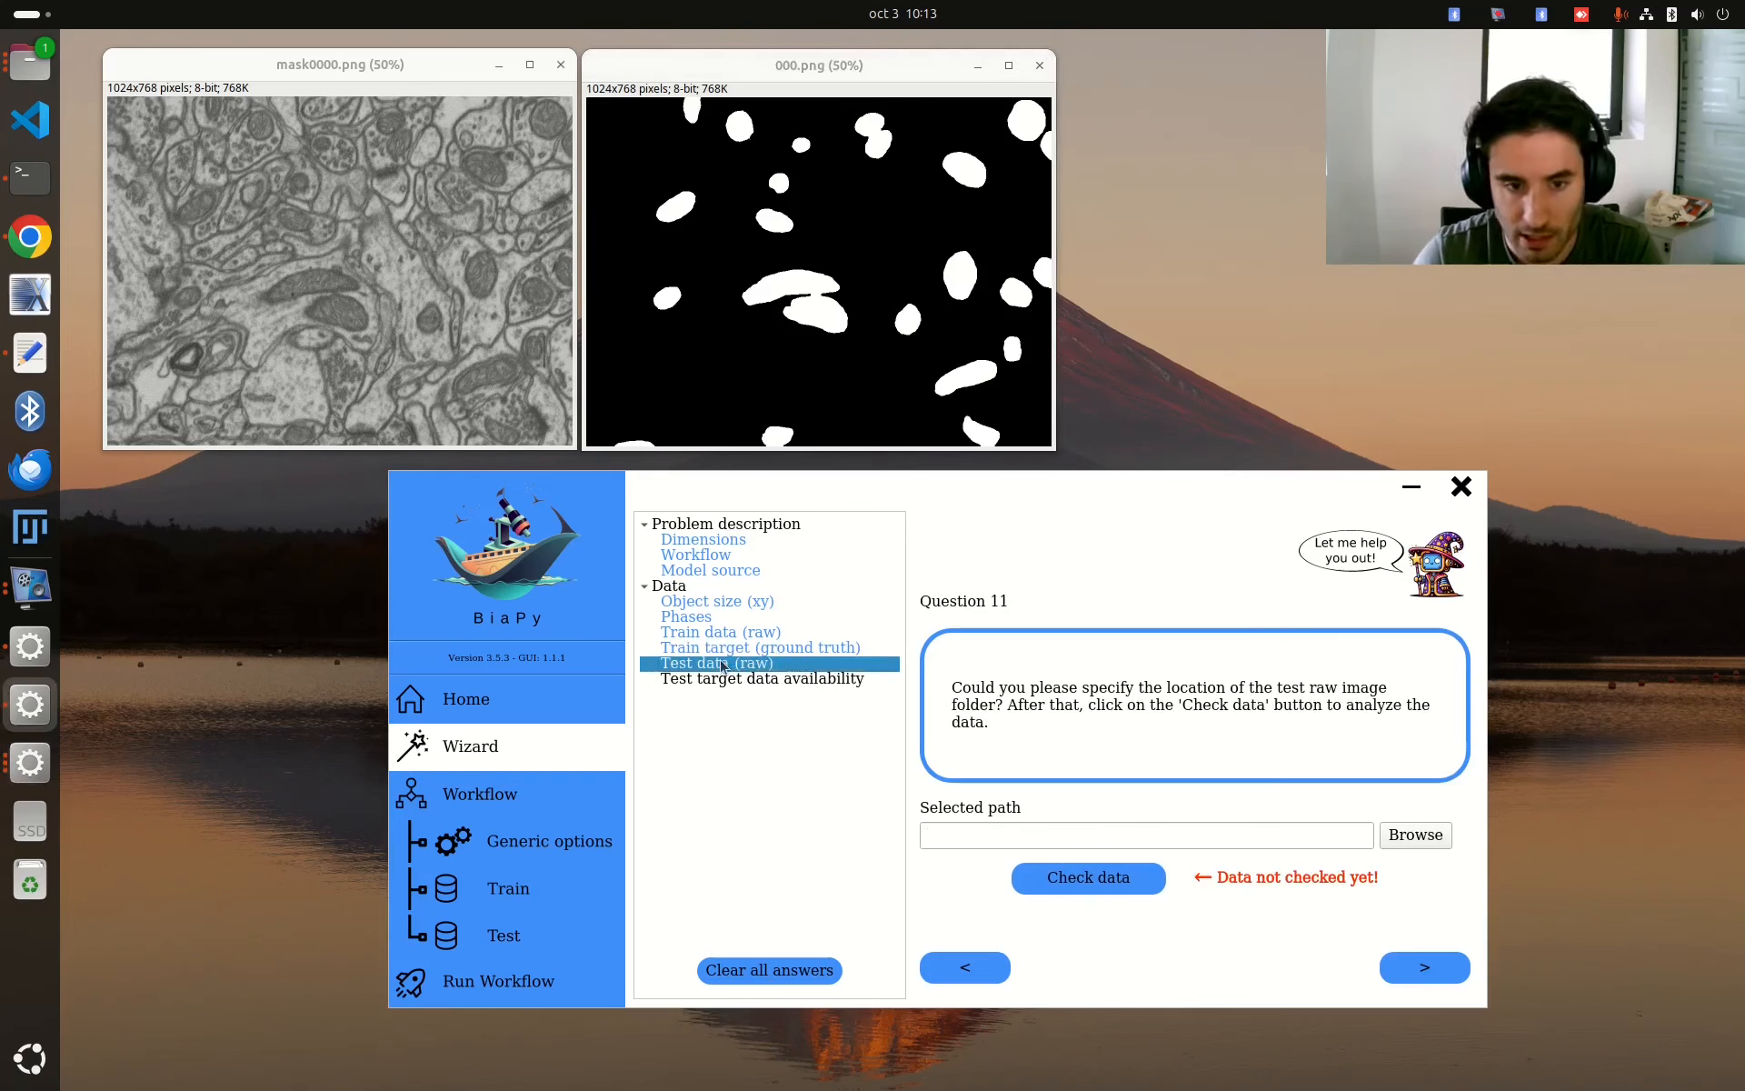
left_click(1404, 844)
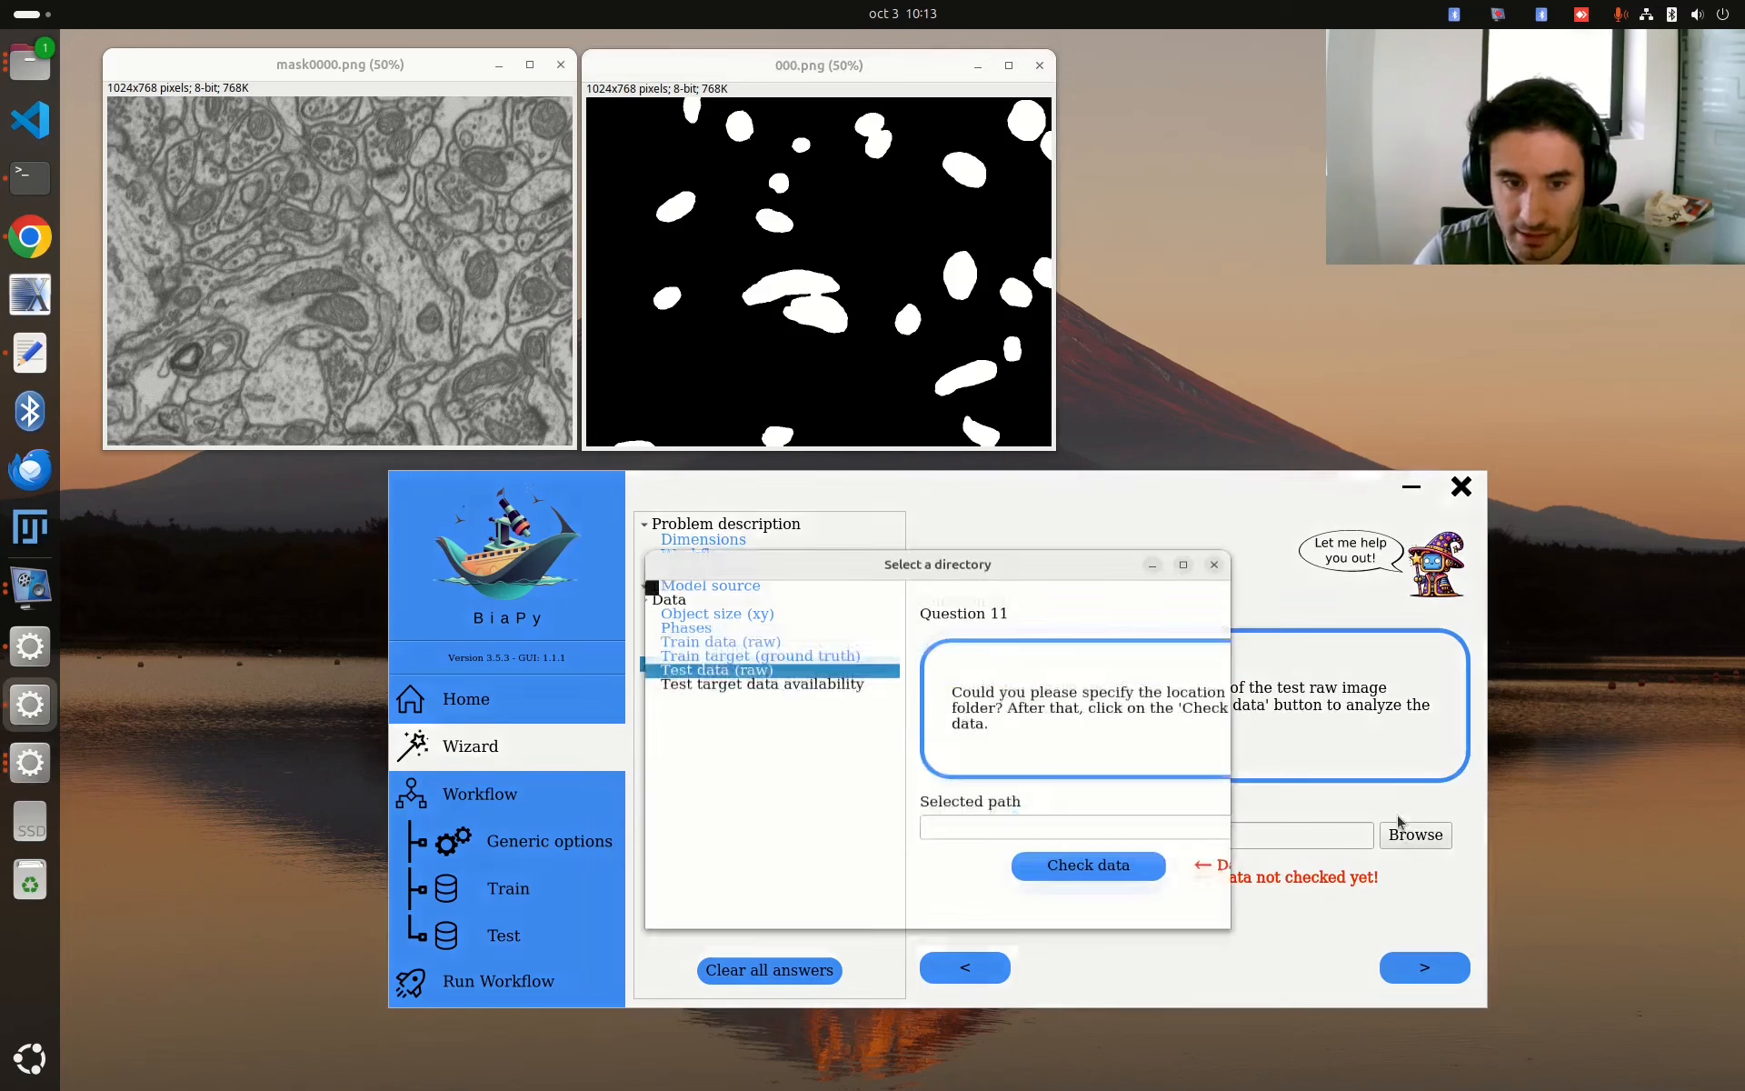
left_click(1117, 589)
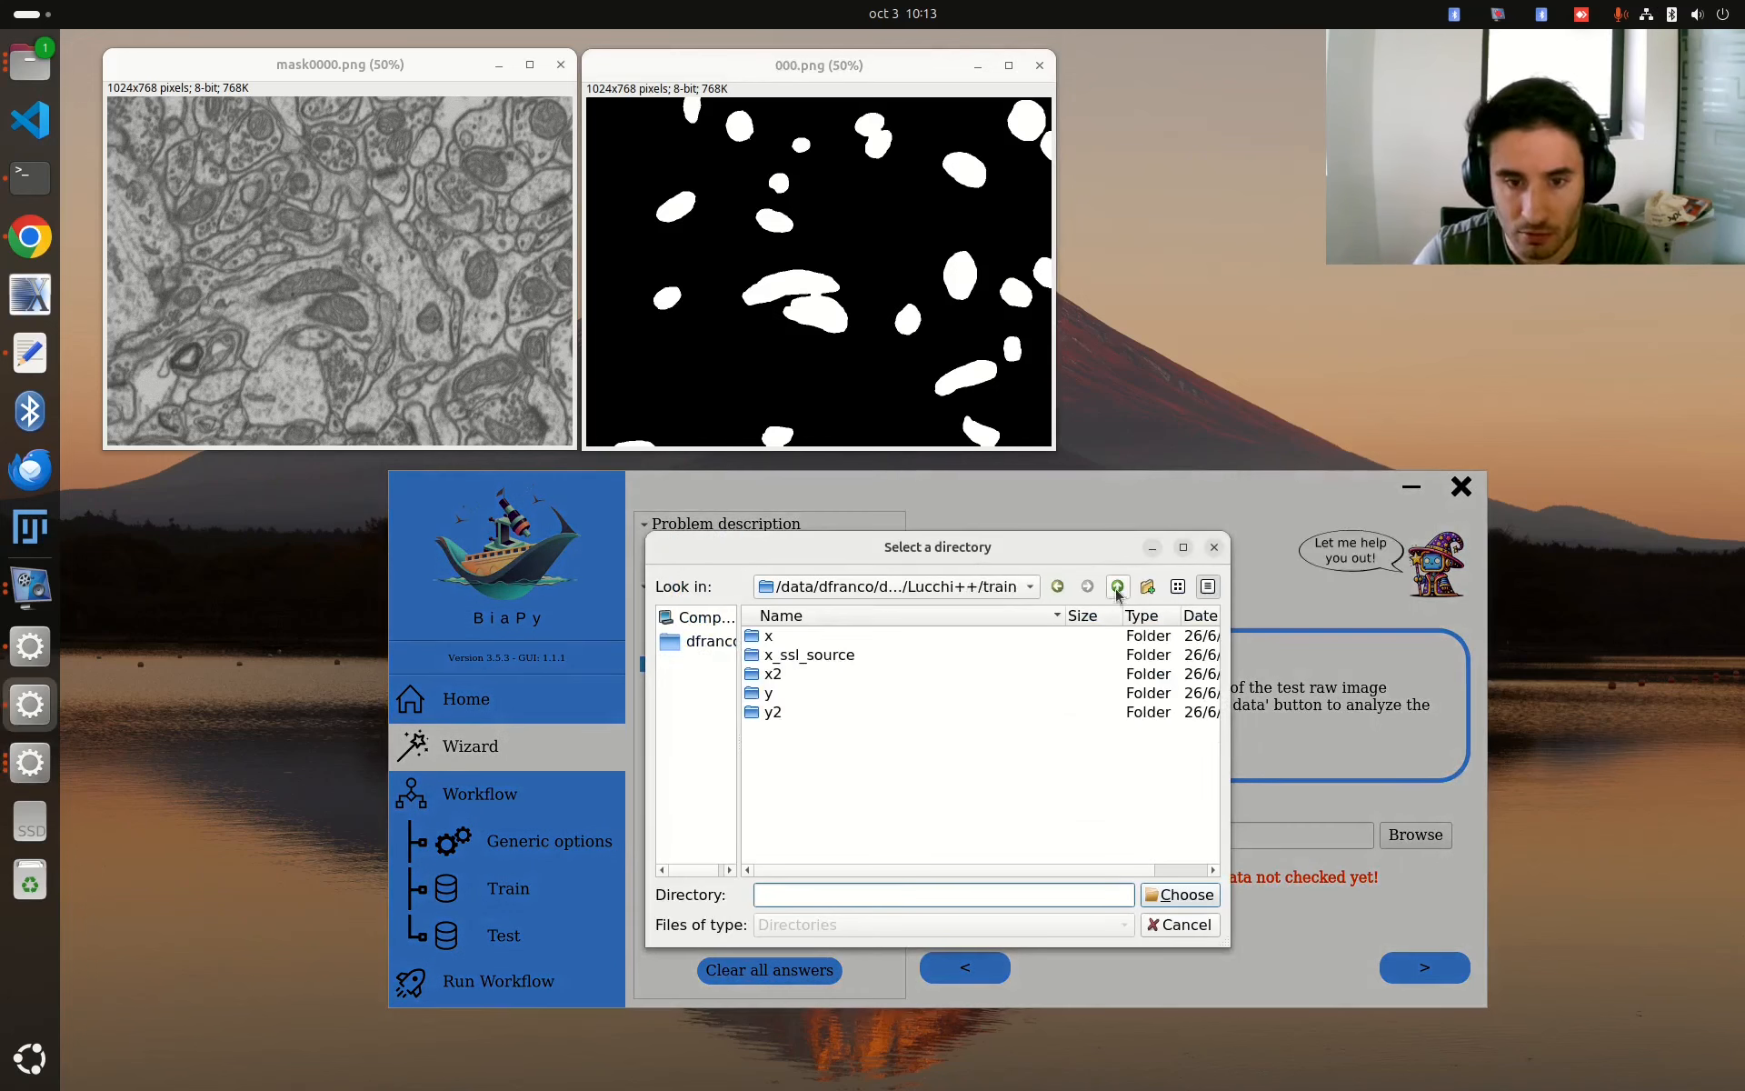
left_click(1117, 589)
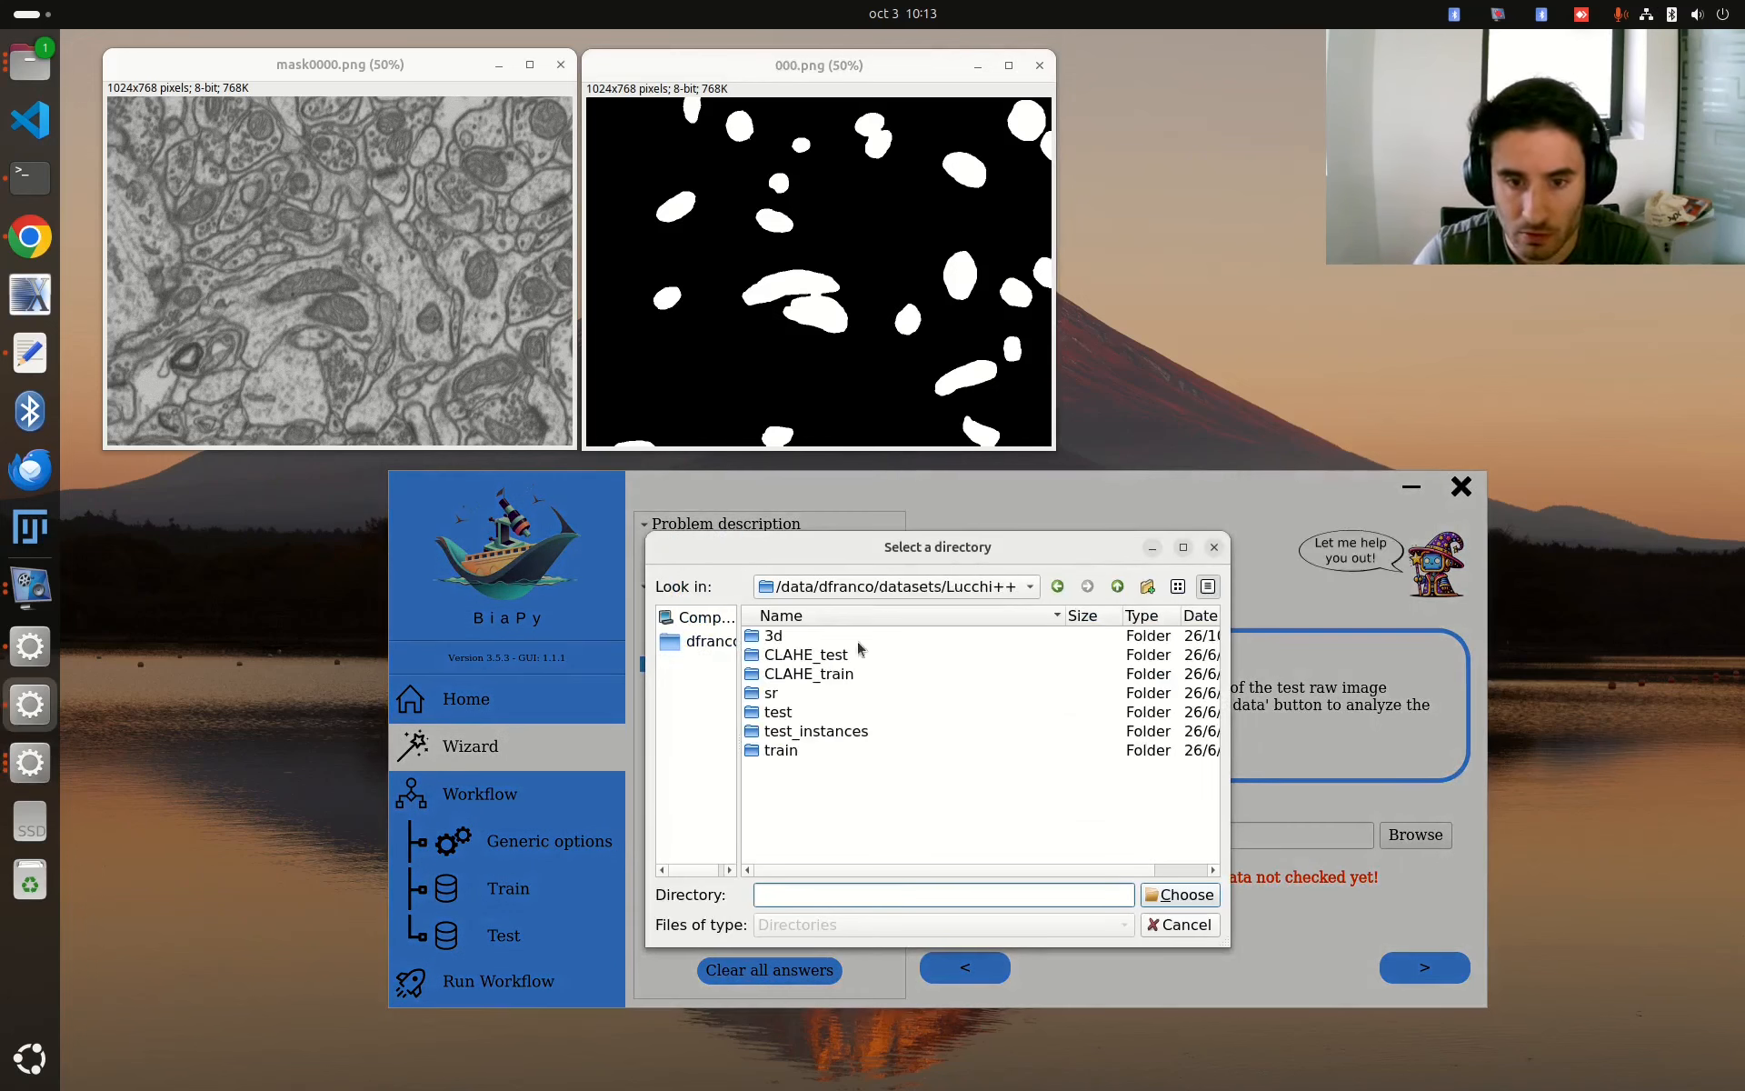
double_click(781, 715)
double_click(778, 638)
left_click(1184, 894)
left_click(1076, 878)
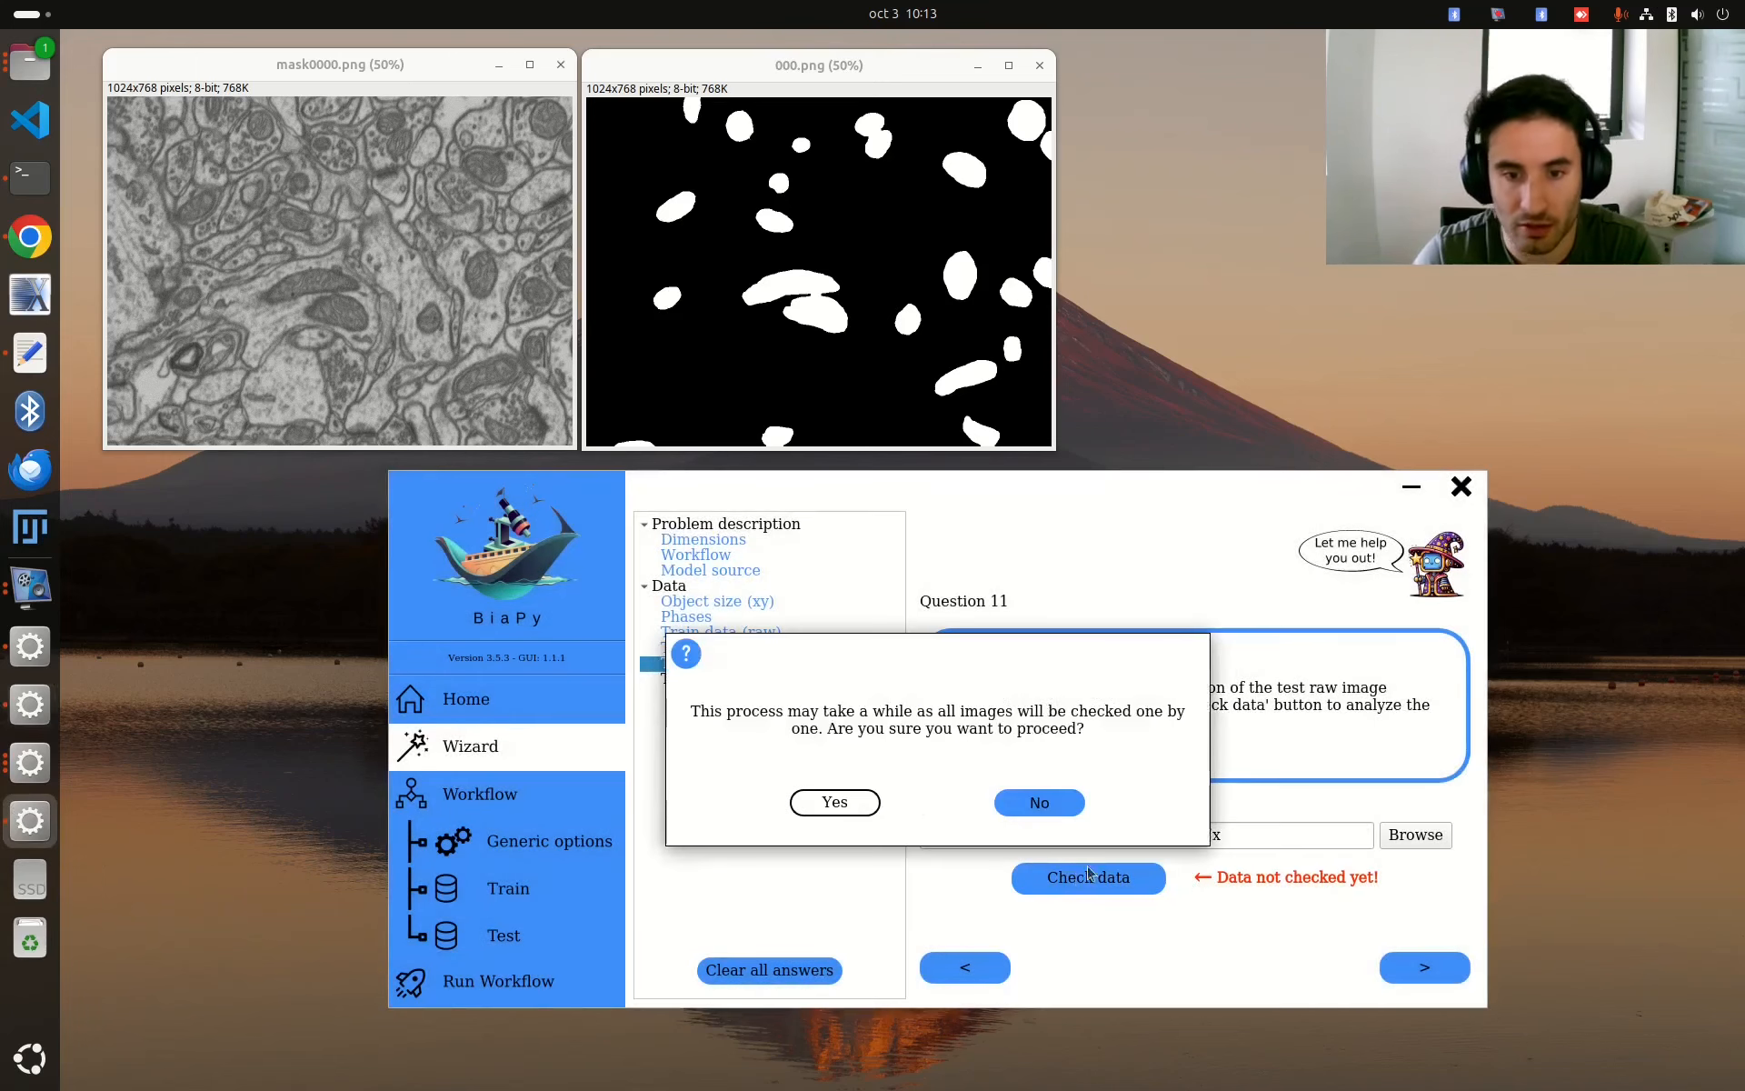
left_click(868, 802)
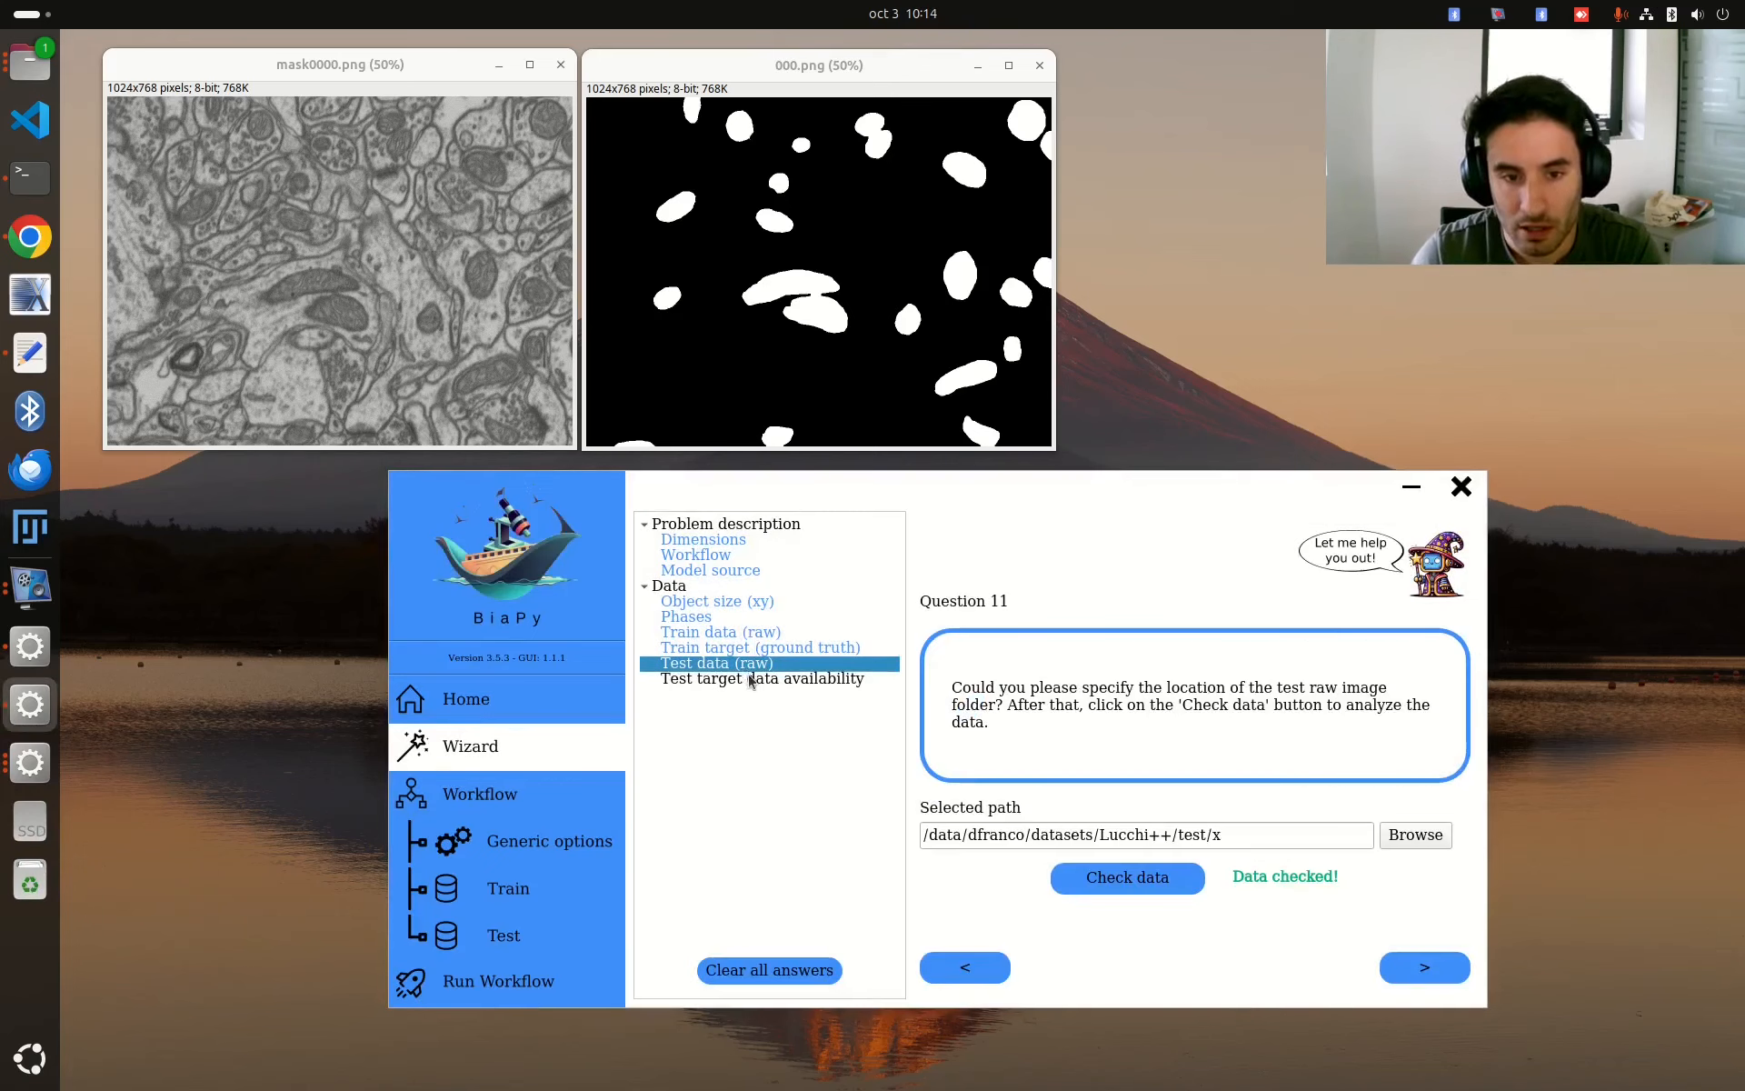
- Answer the Test target data availability question with "Yes"
left_click(800, 680)
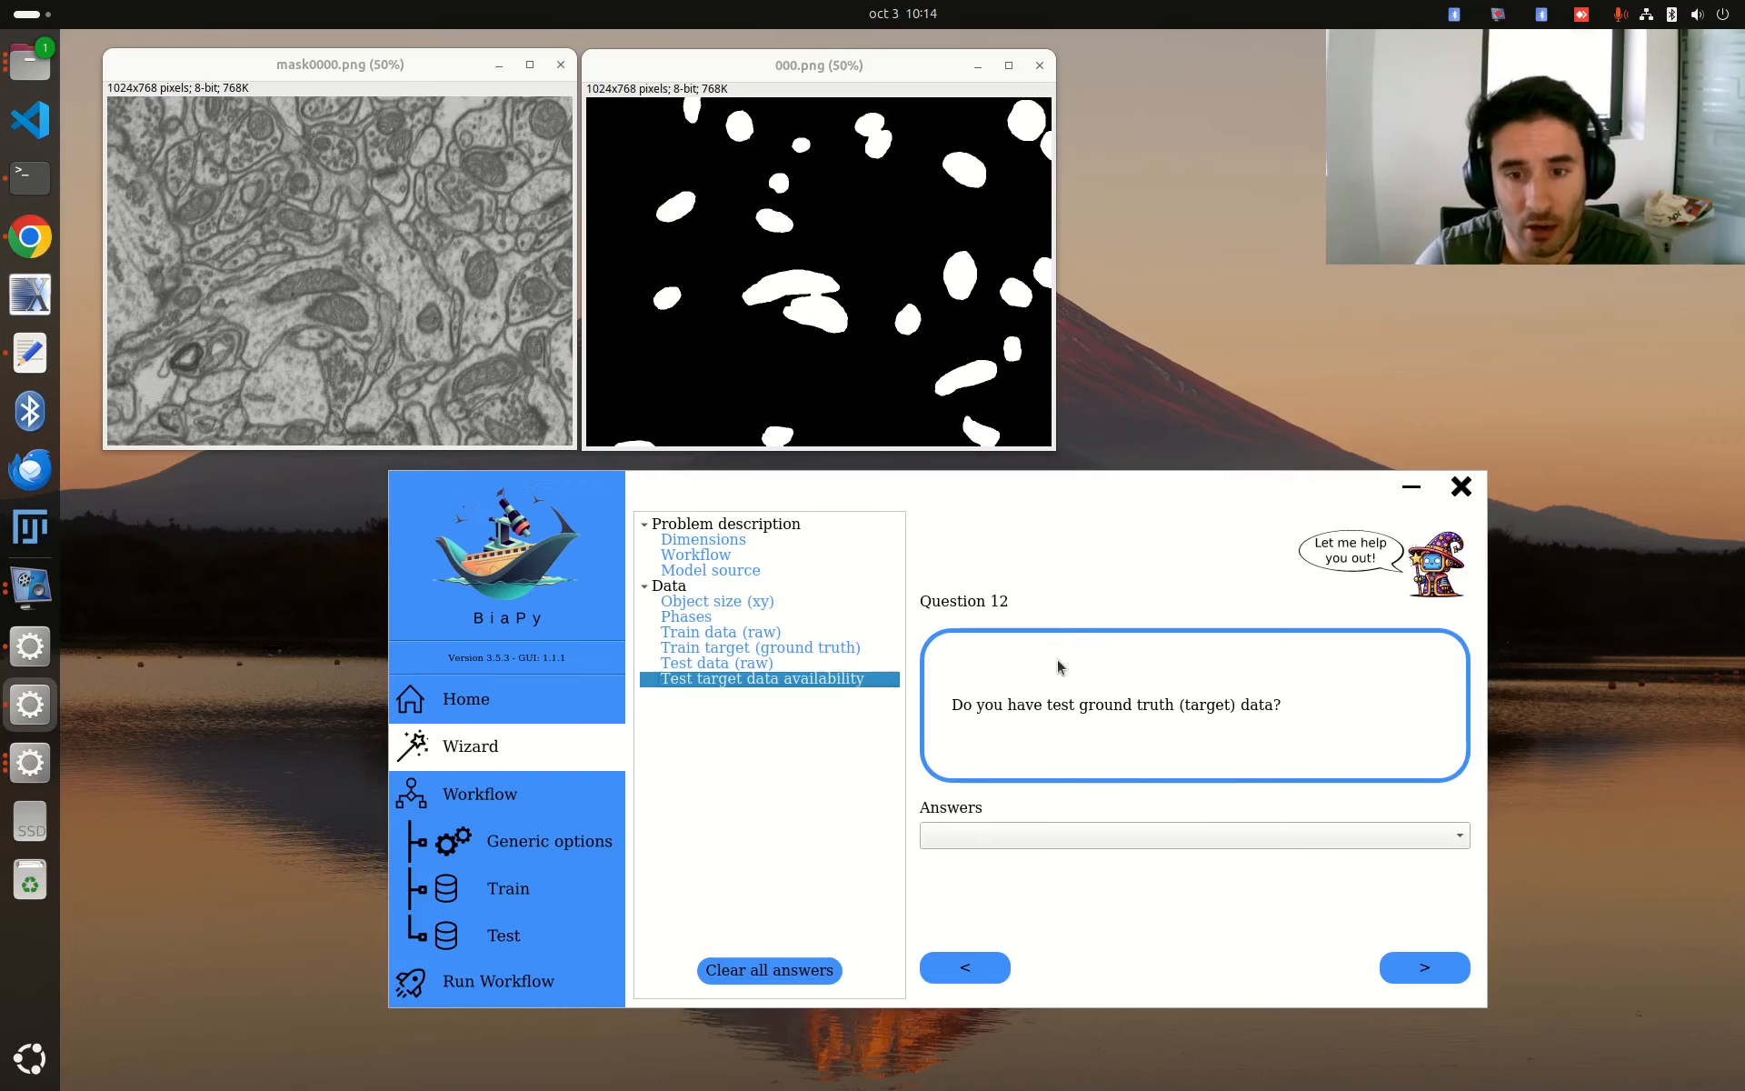
left_click(1100, 837)
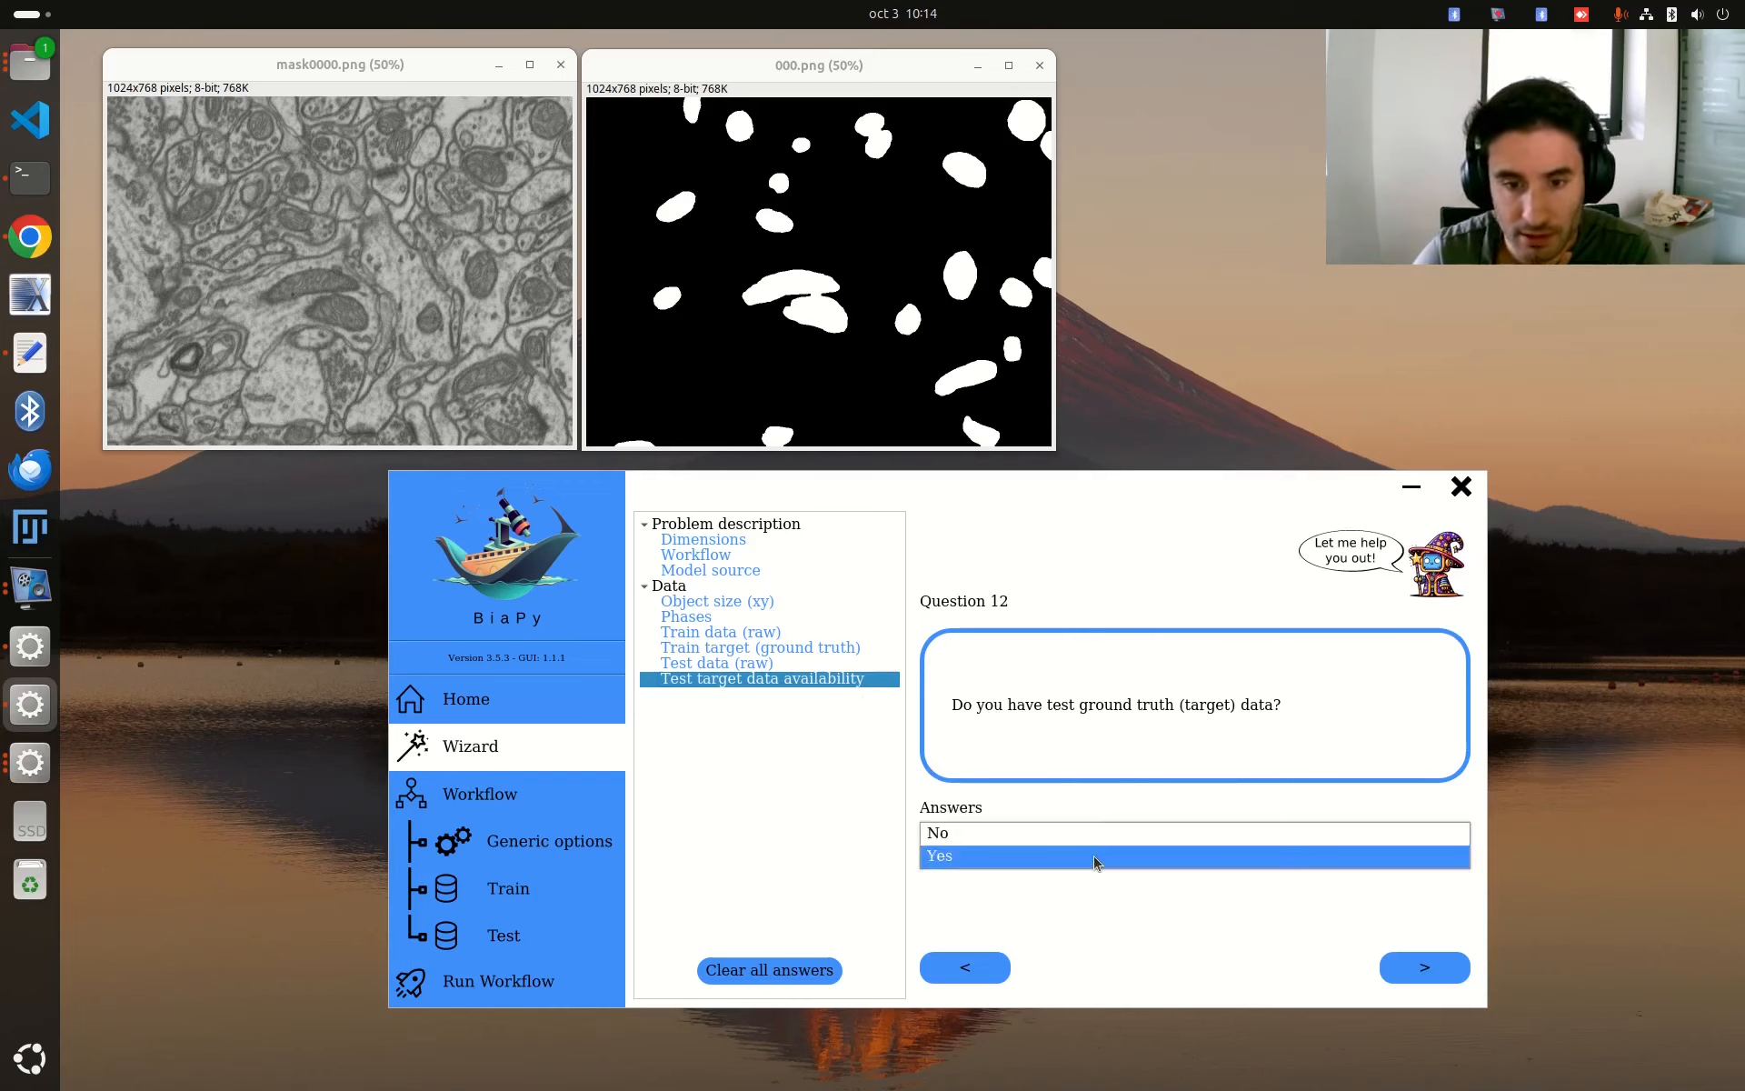
left_click(1093, 854)
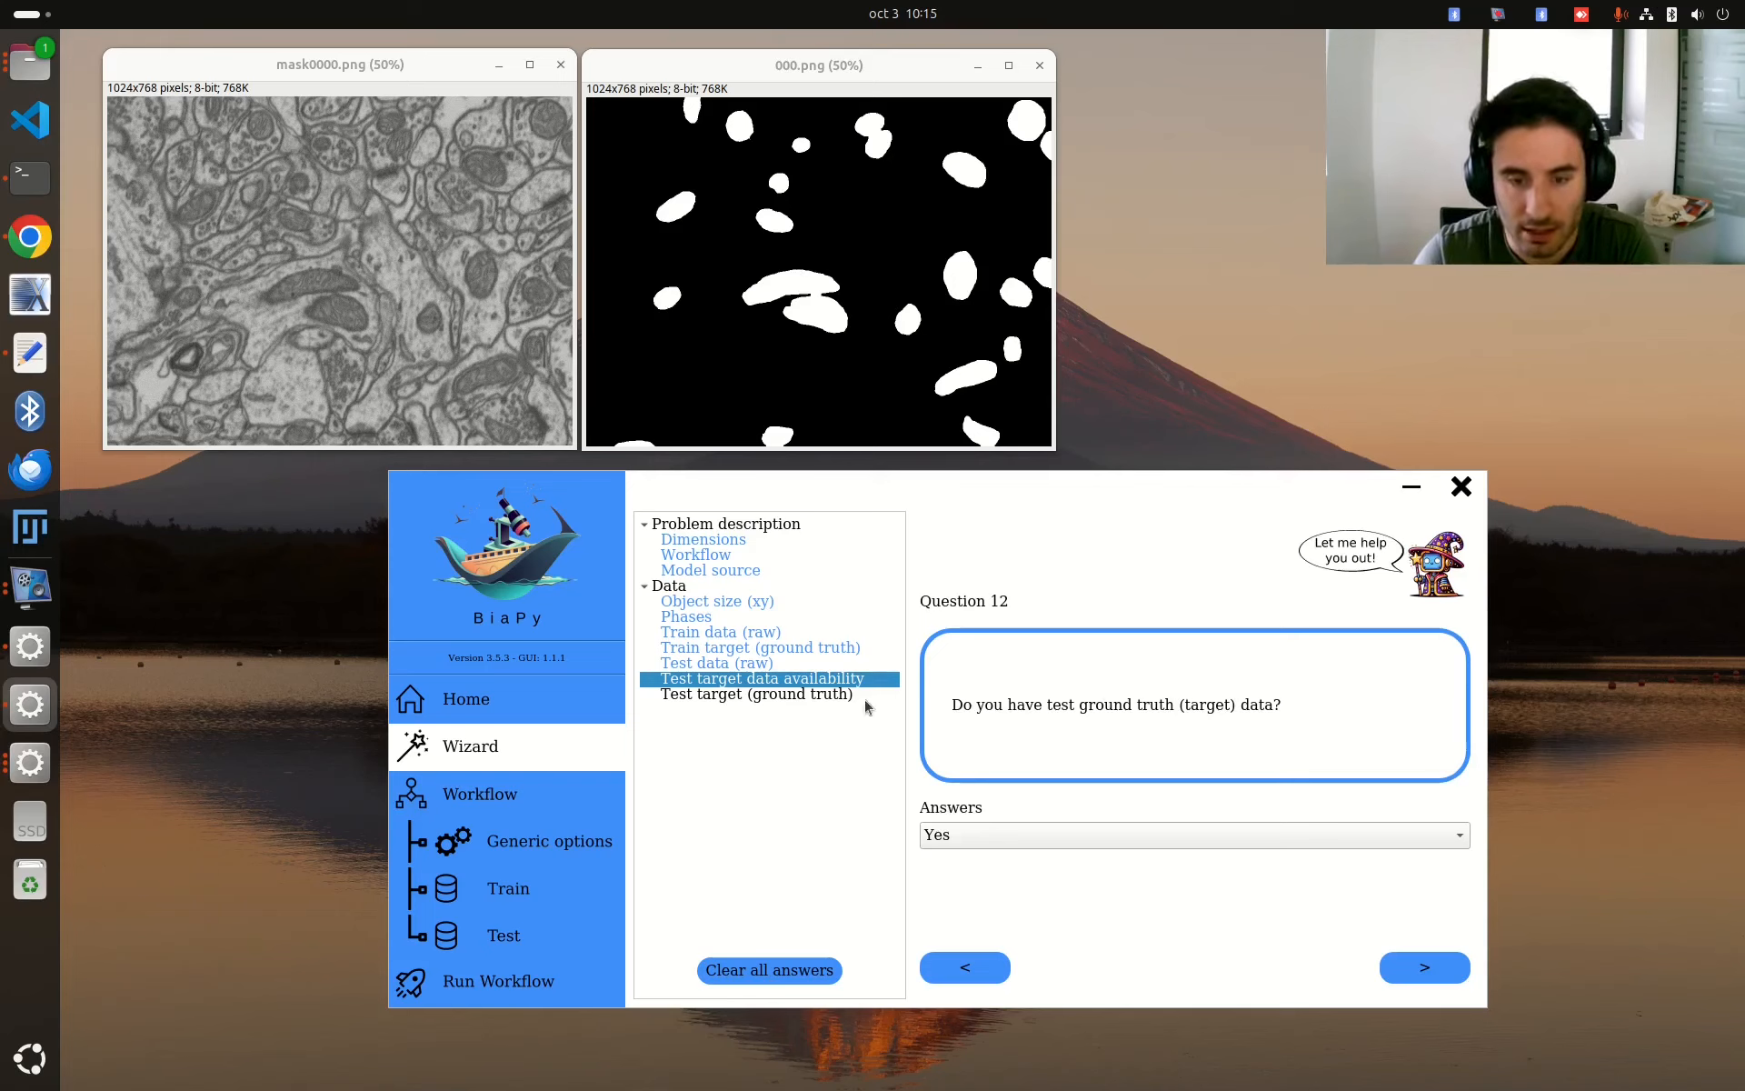
- For Test target (ground truth), set the folder to datasets/Lucchi++/test/y and run the data check on it
left_click(759, 695)
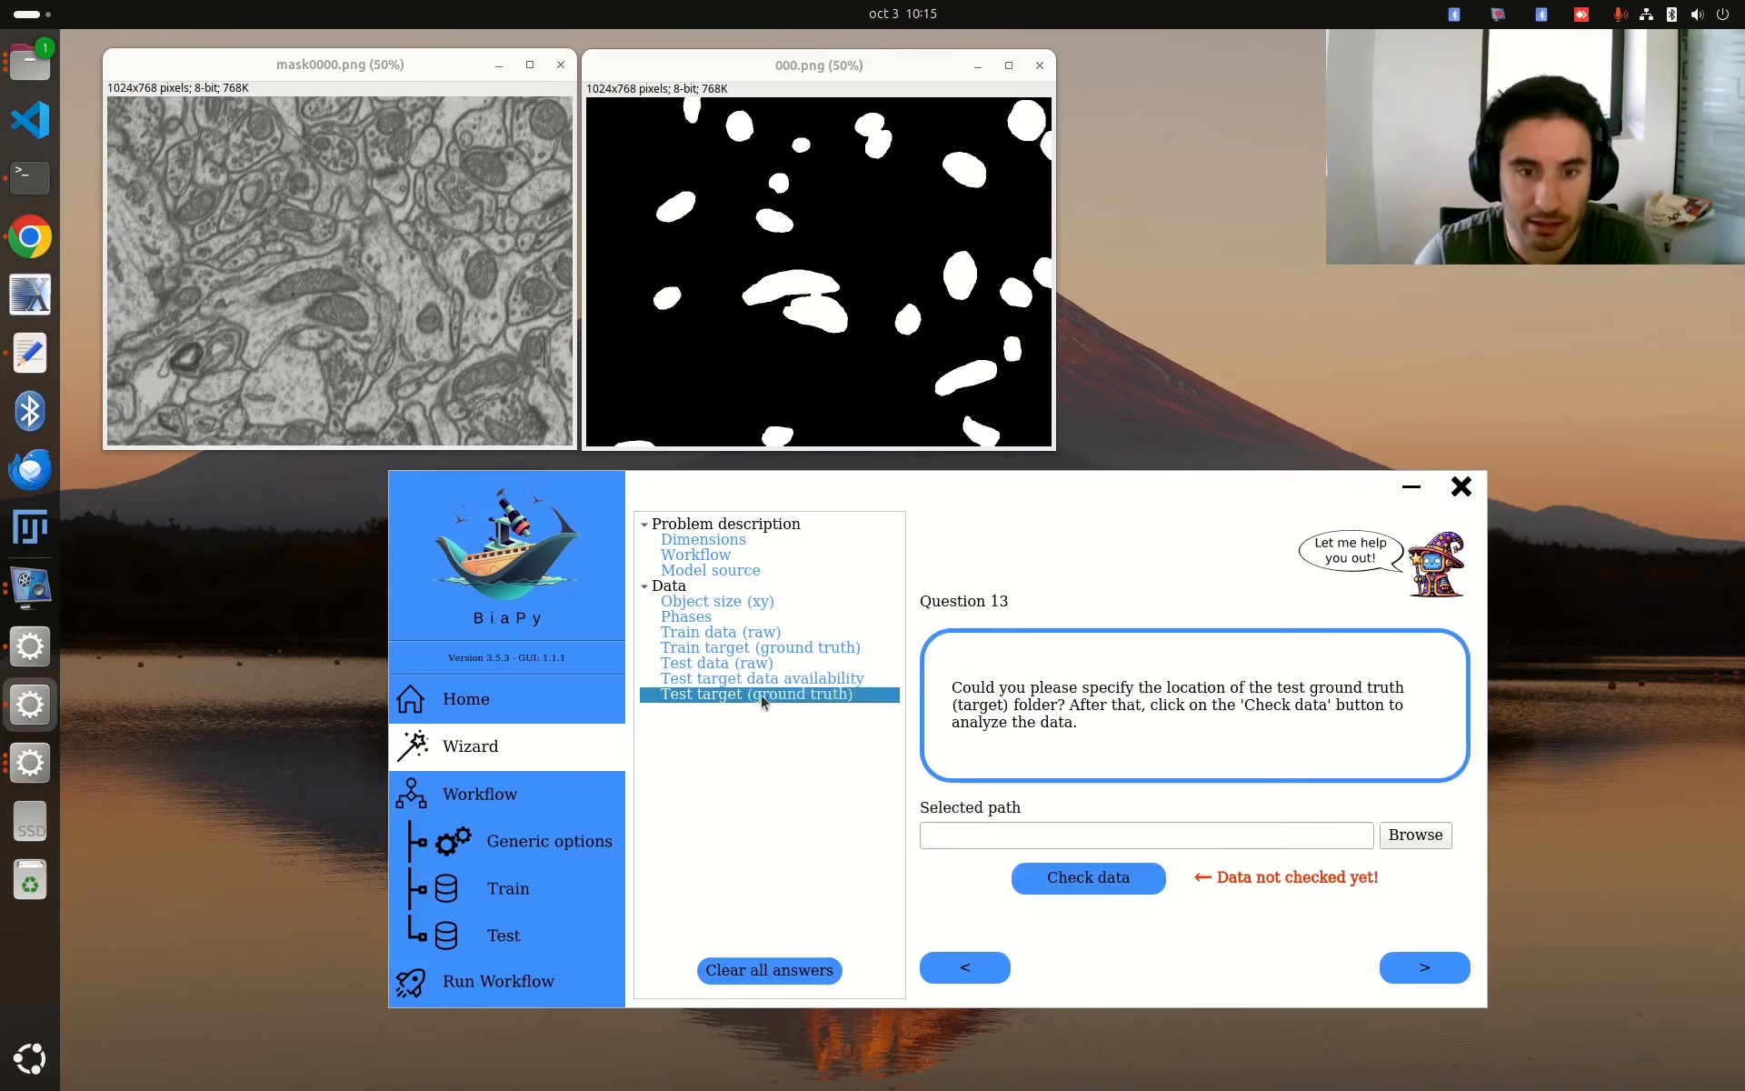
left_click(1402, 843)
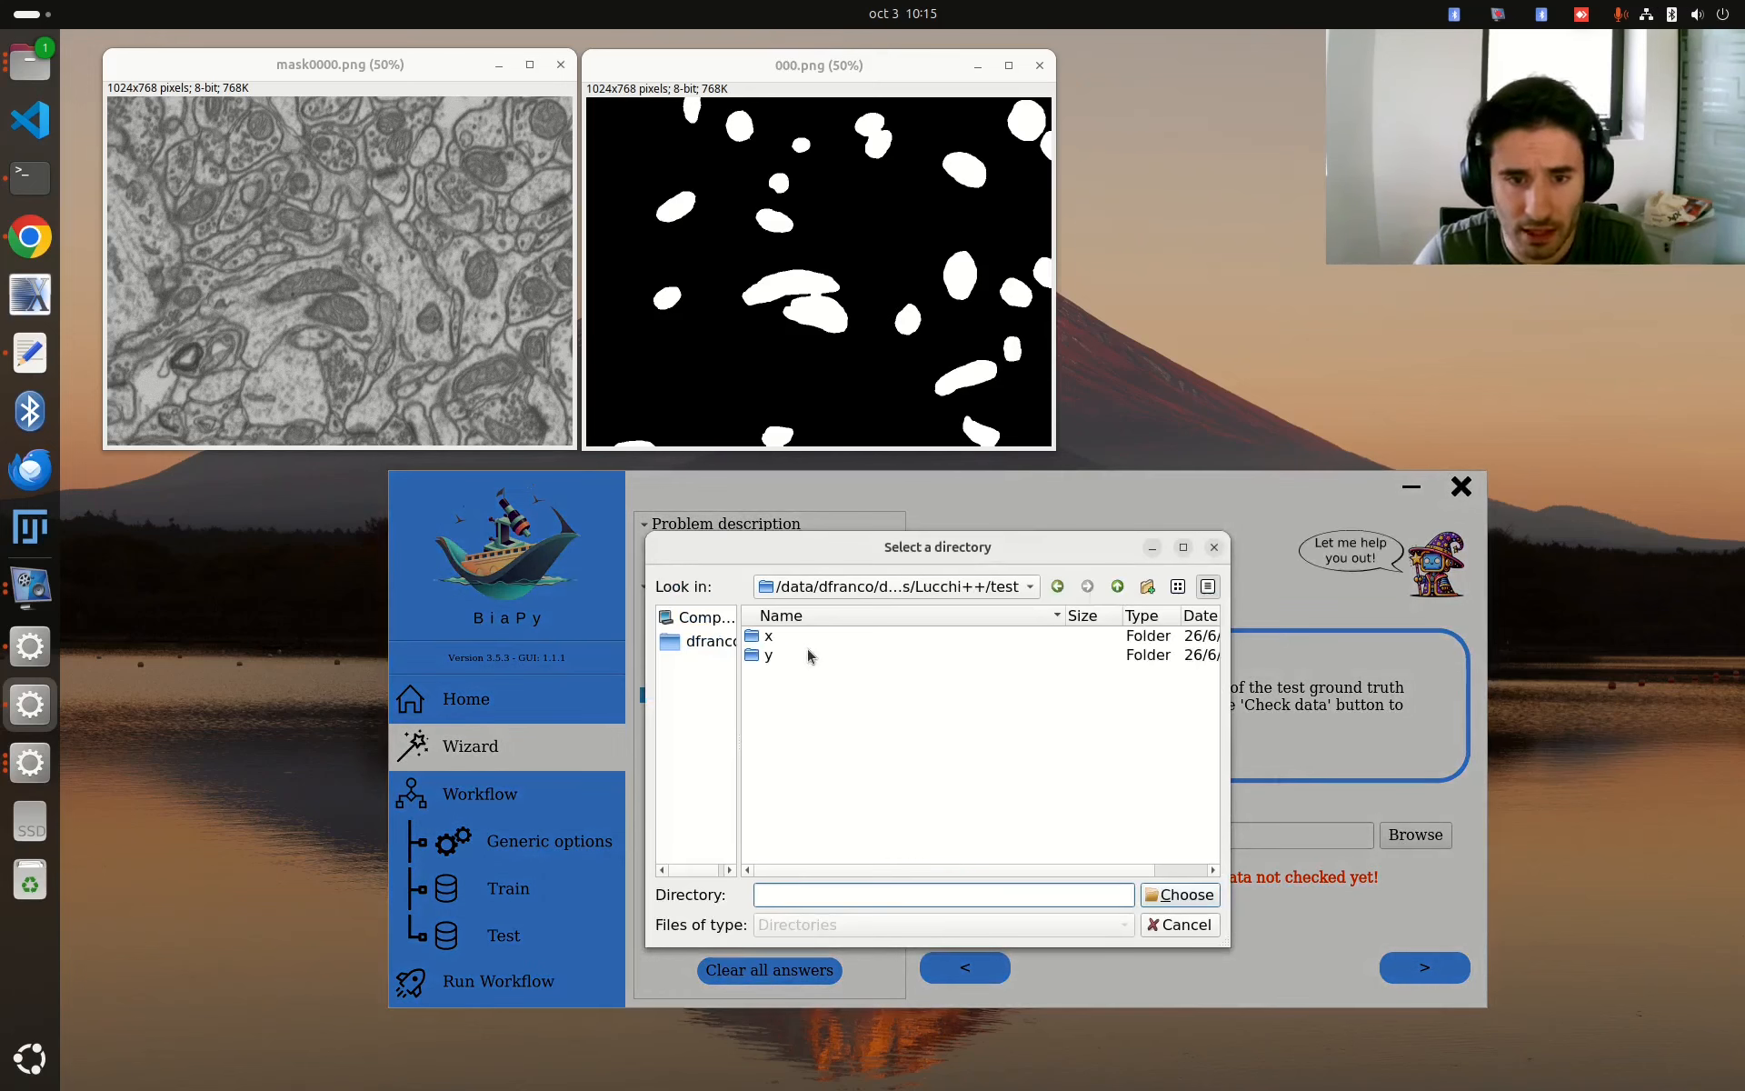
double_click(769, 655)
left_click(1184, 895)
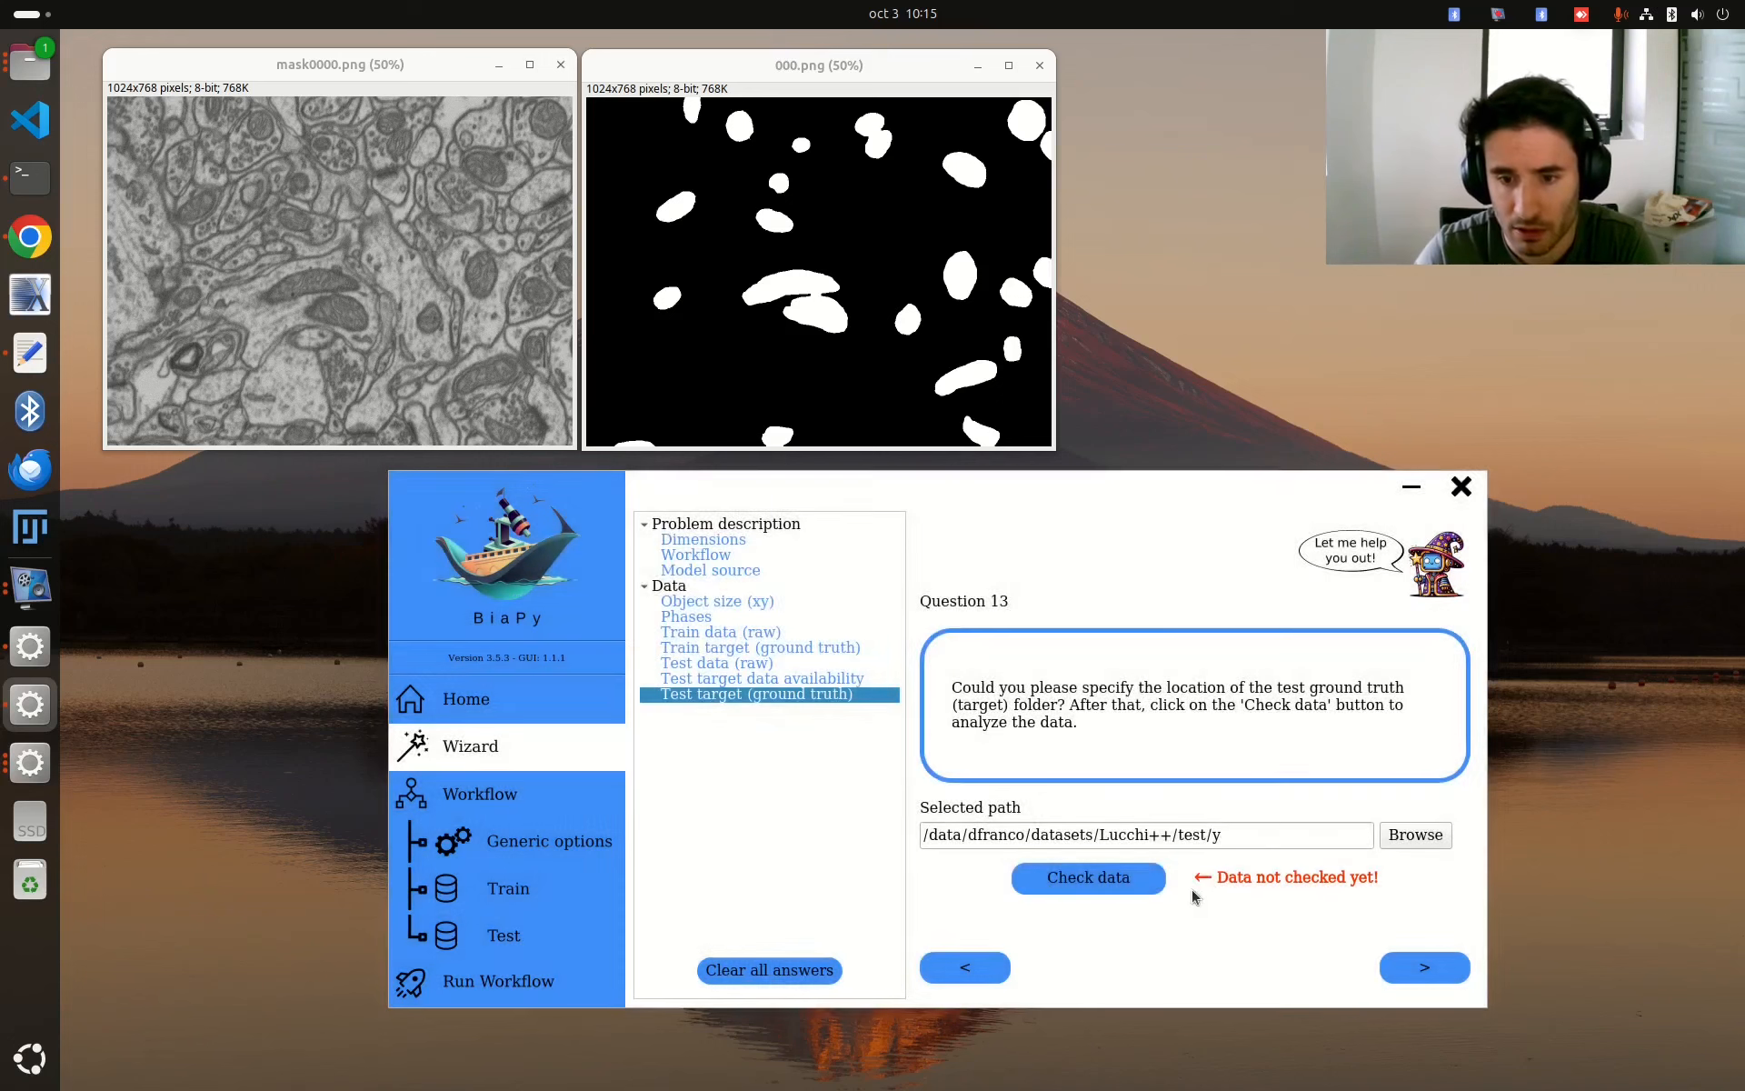
left_click(1061, 884)
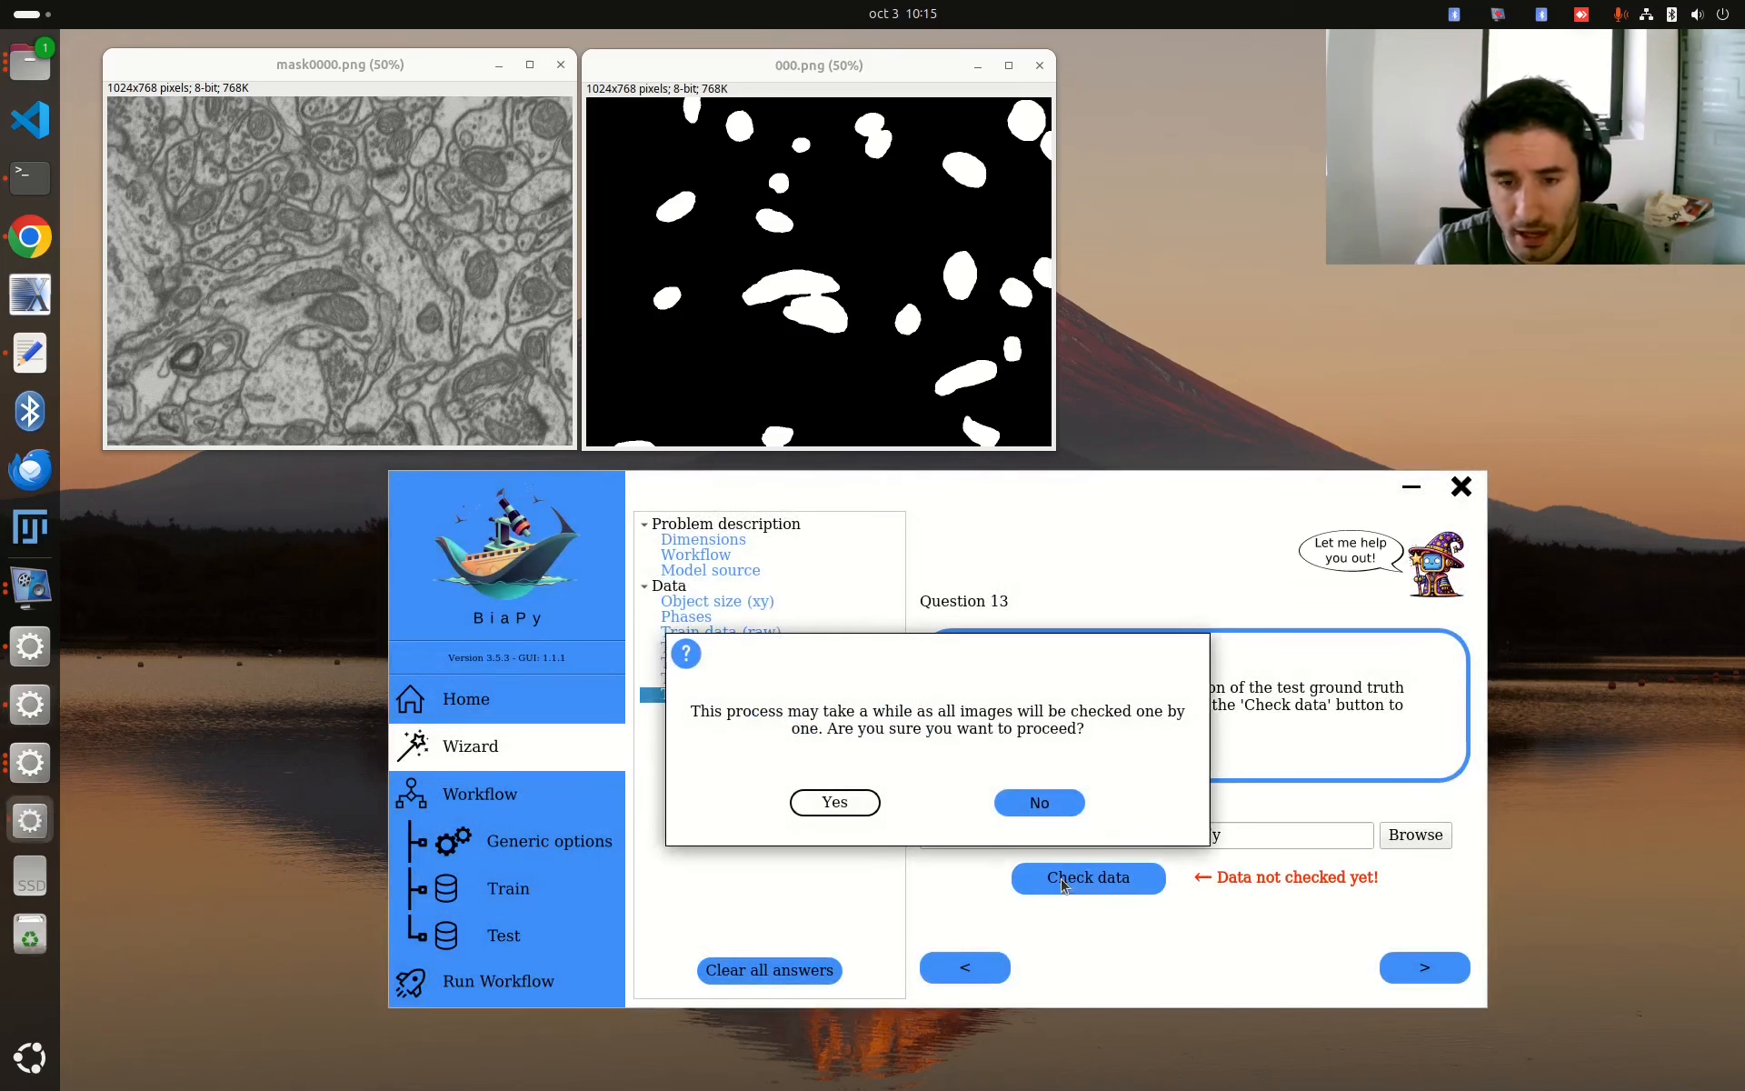
left_click(854, 807)
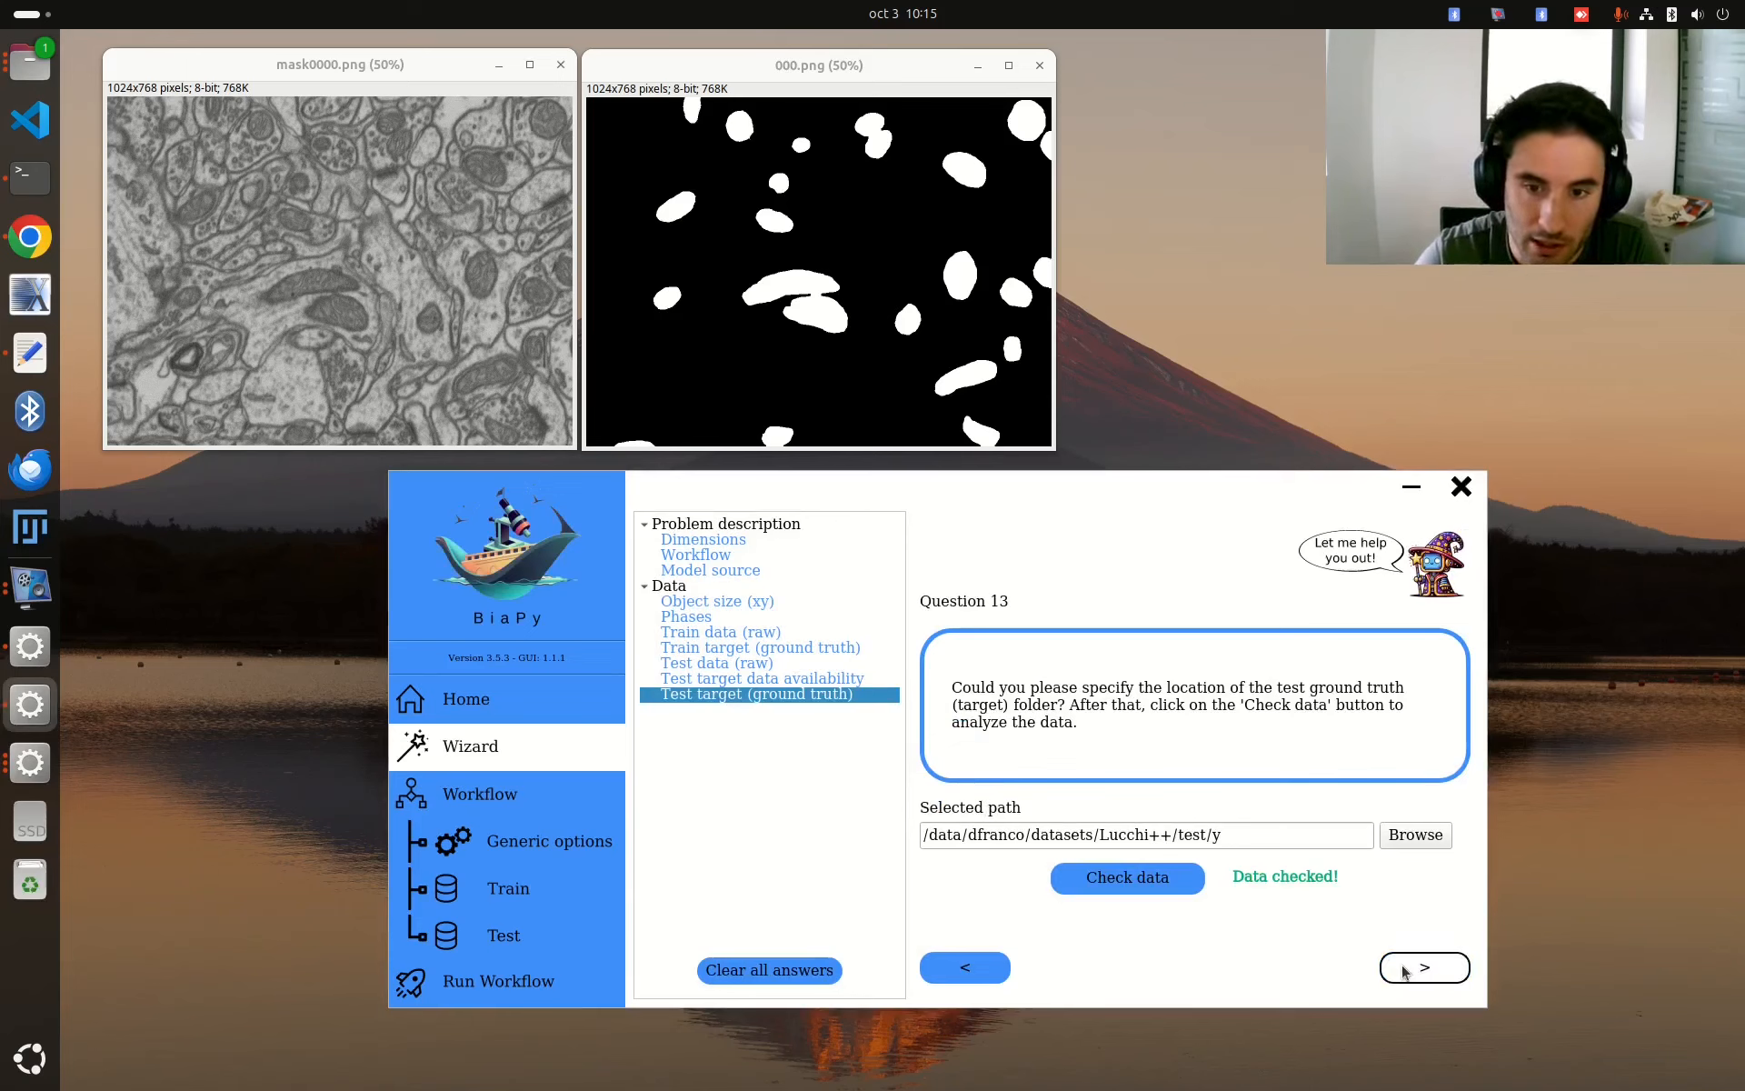
- Review the summary of the wizard answers, then finish the wizard and create the my_first_segmentation configuration file
left_click(1423, 967)
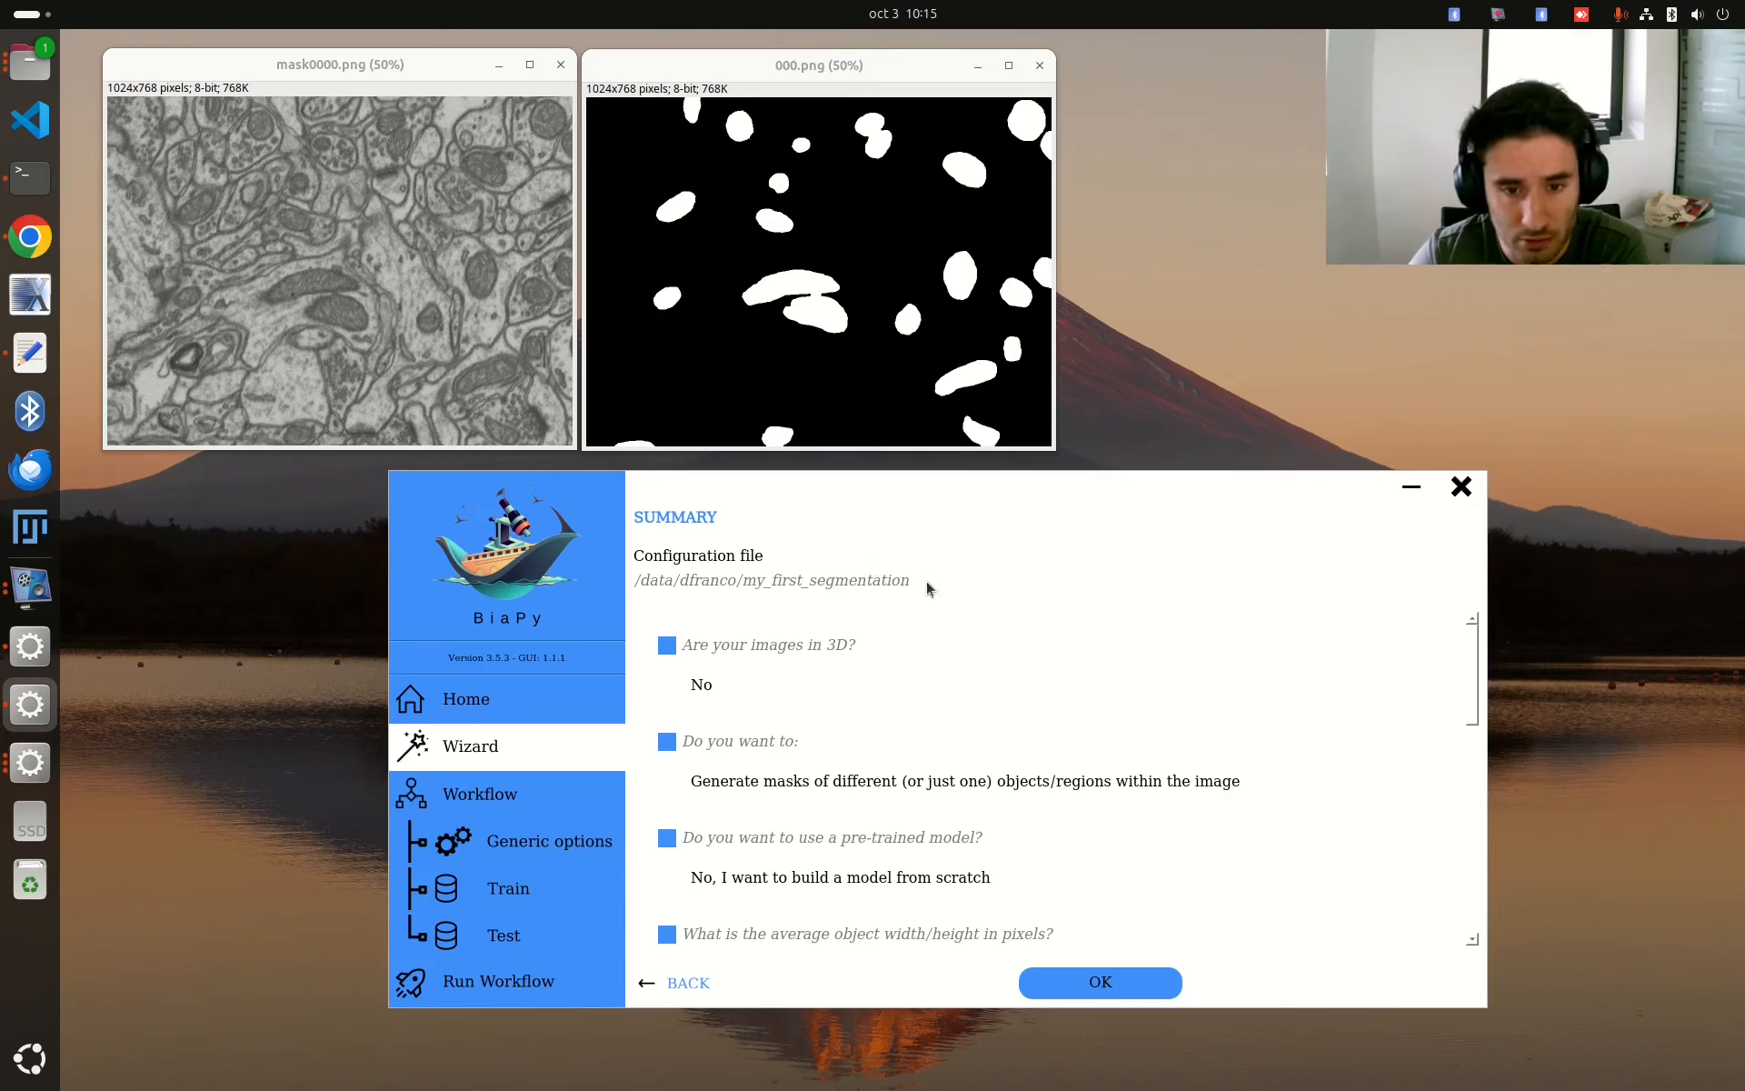
left_click_drag(1474, 650, 1450, 870)
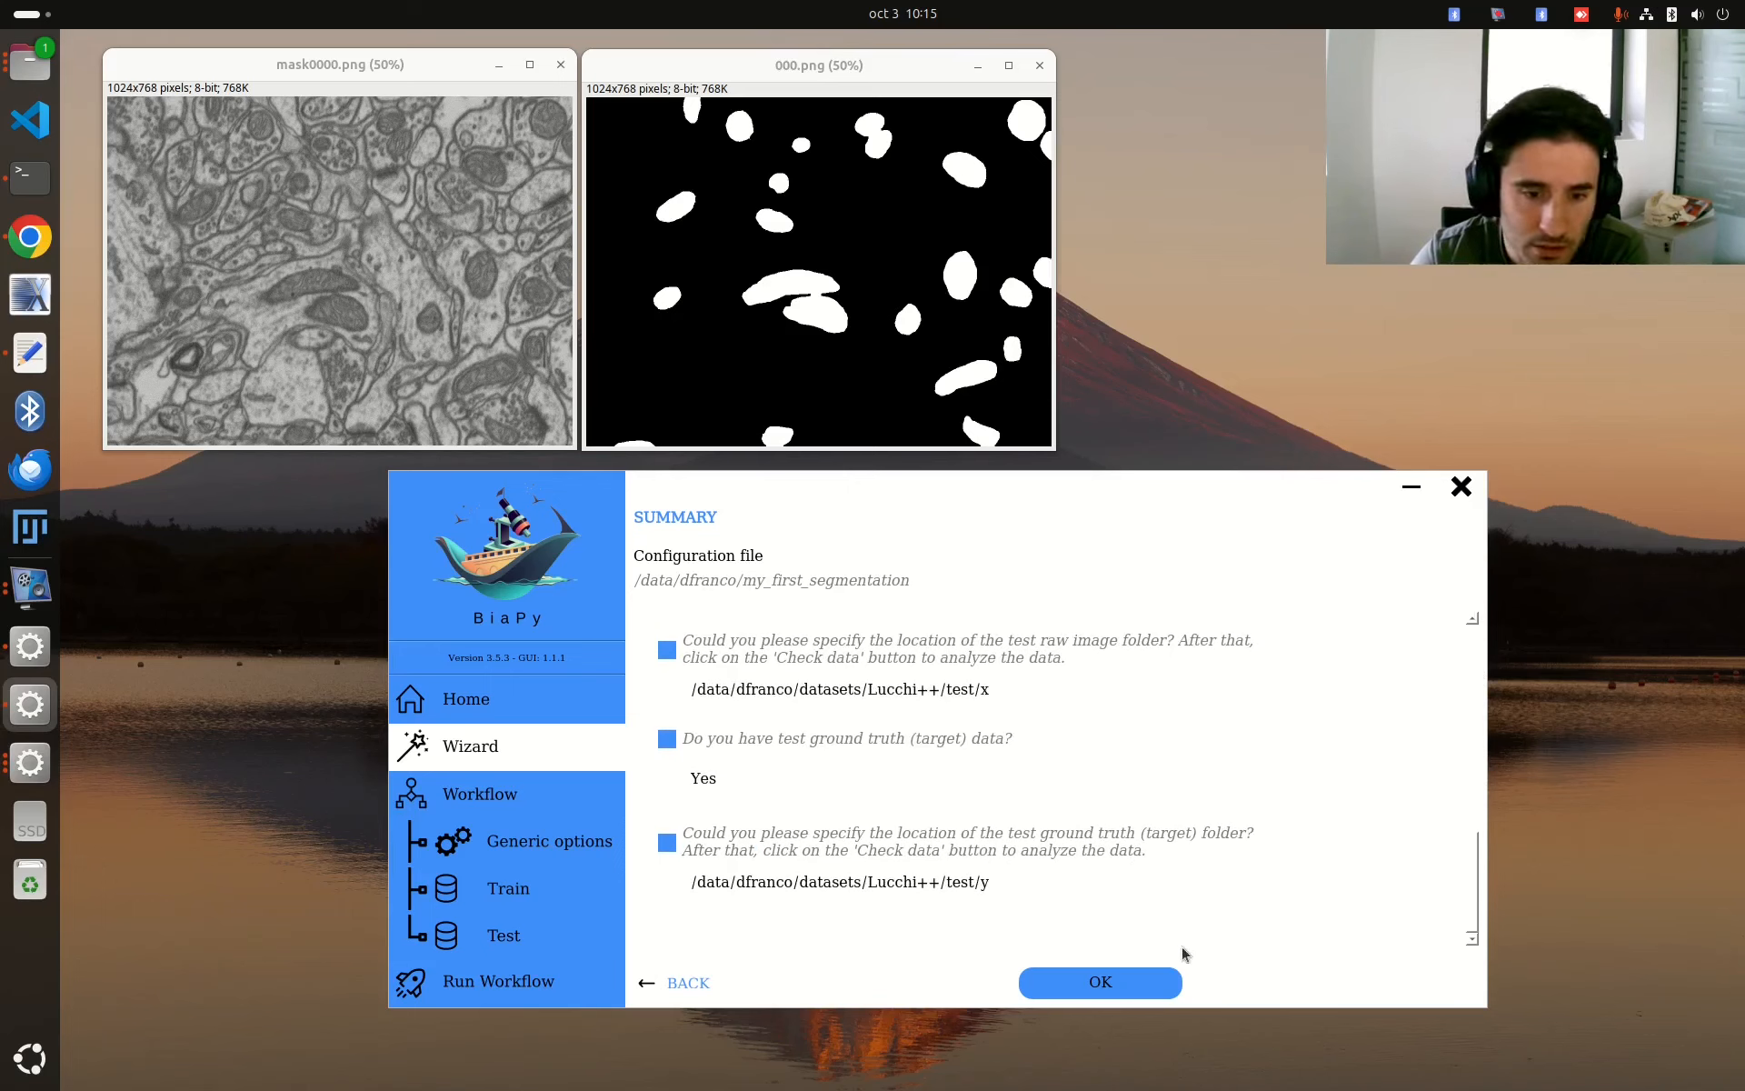
mouse_move(1479, 903)
left_mouse_down()
mouse_move(1485, 741)
mouse_move(1499, 924)
left_mouse_up()
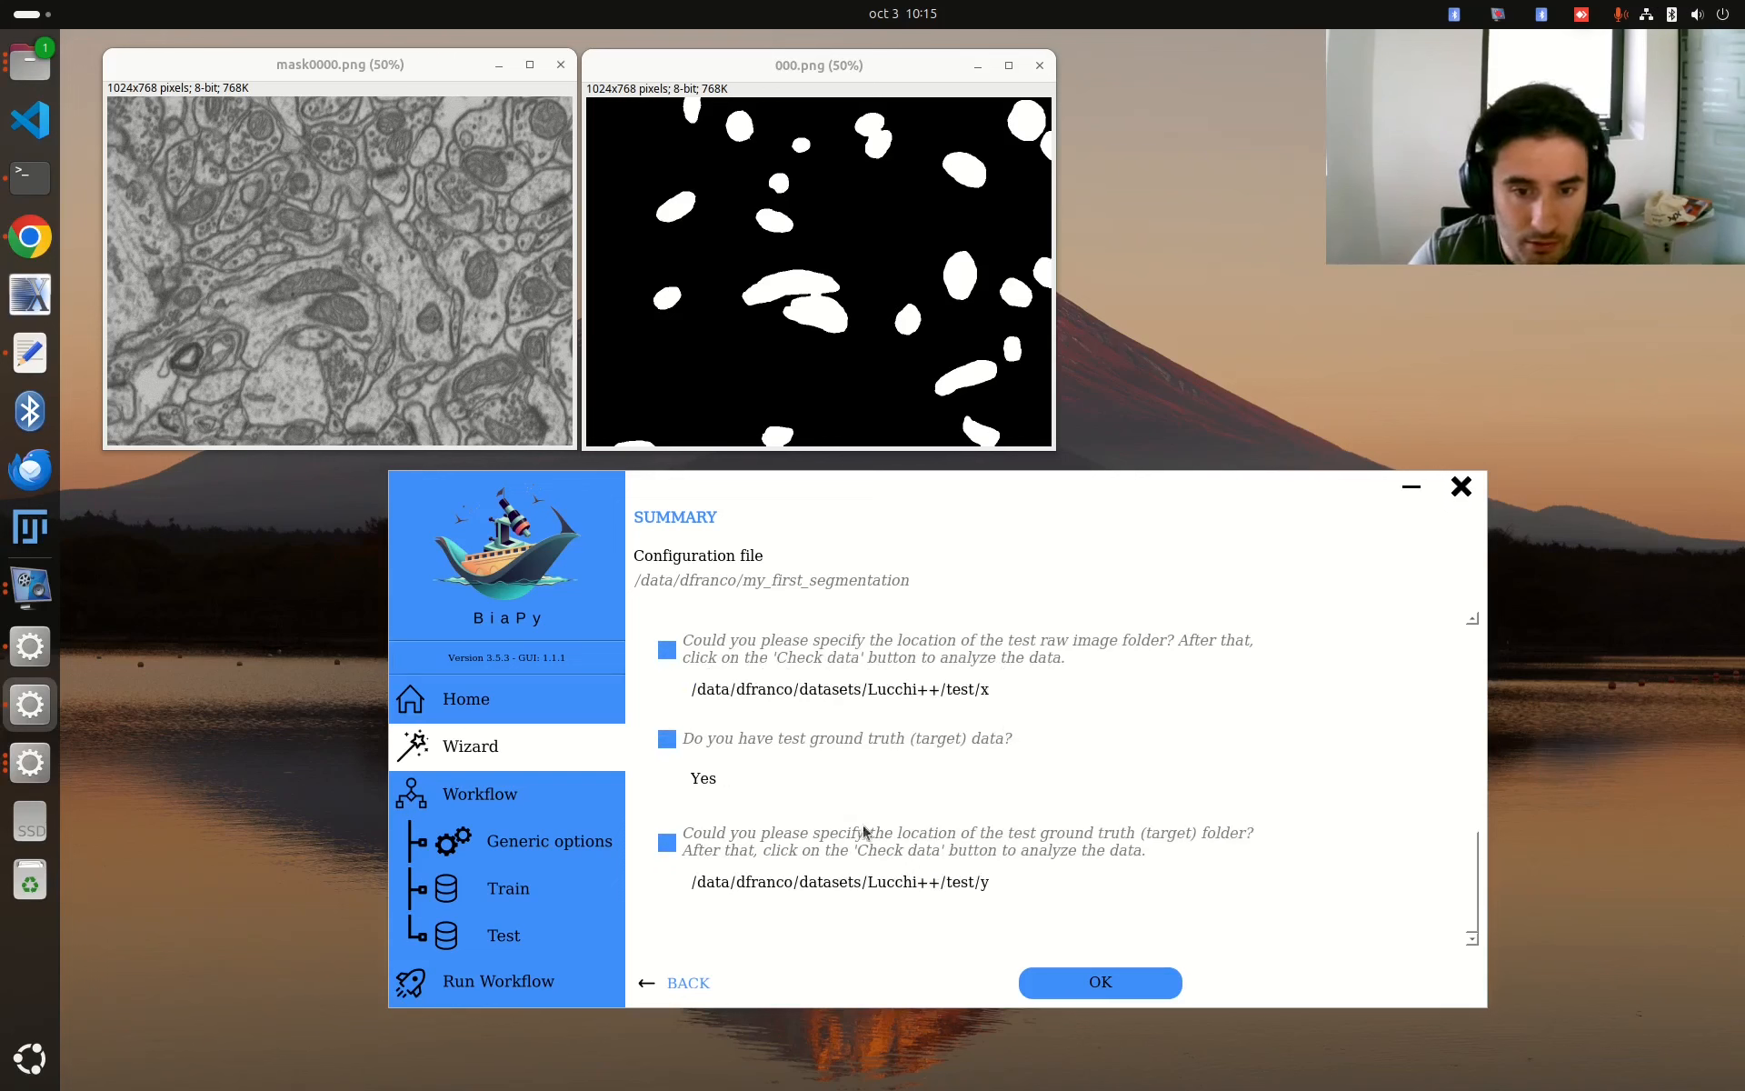
left_click(1097, 988)
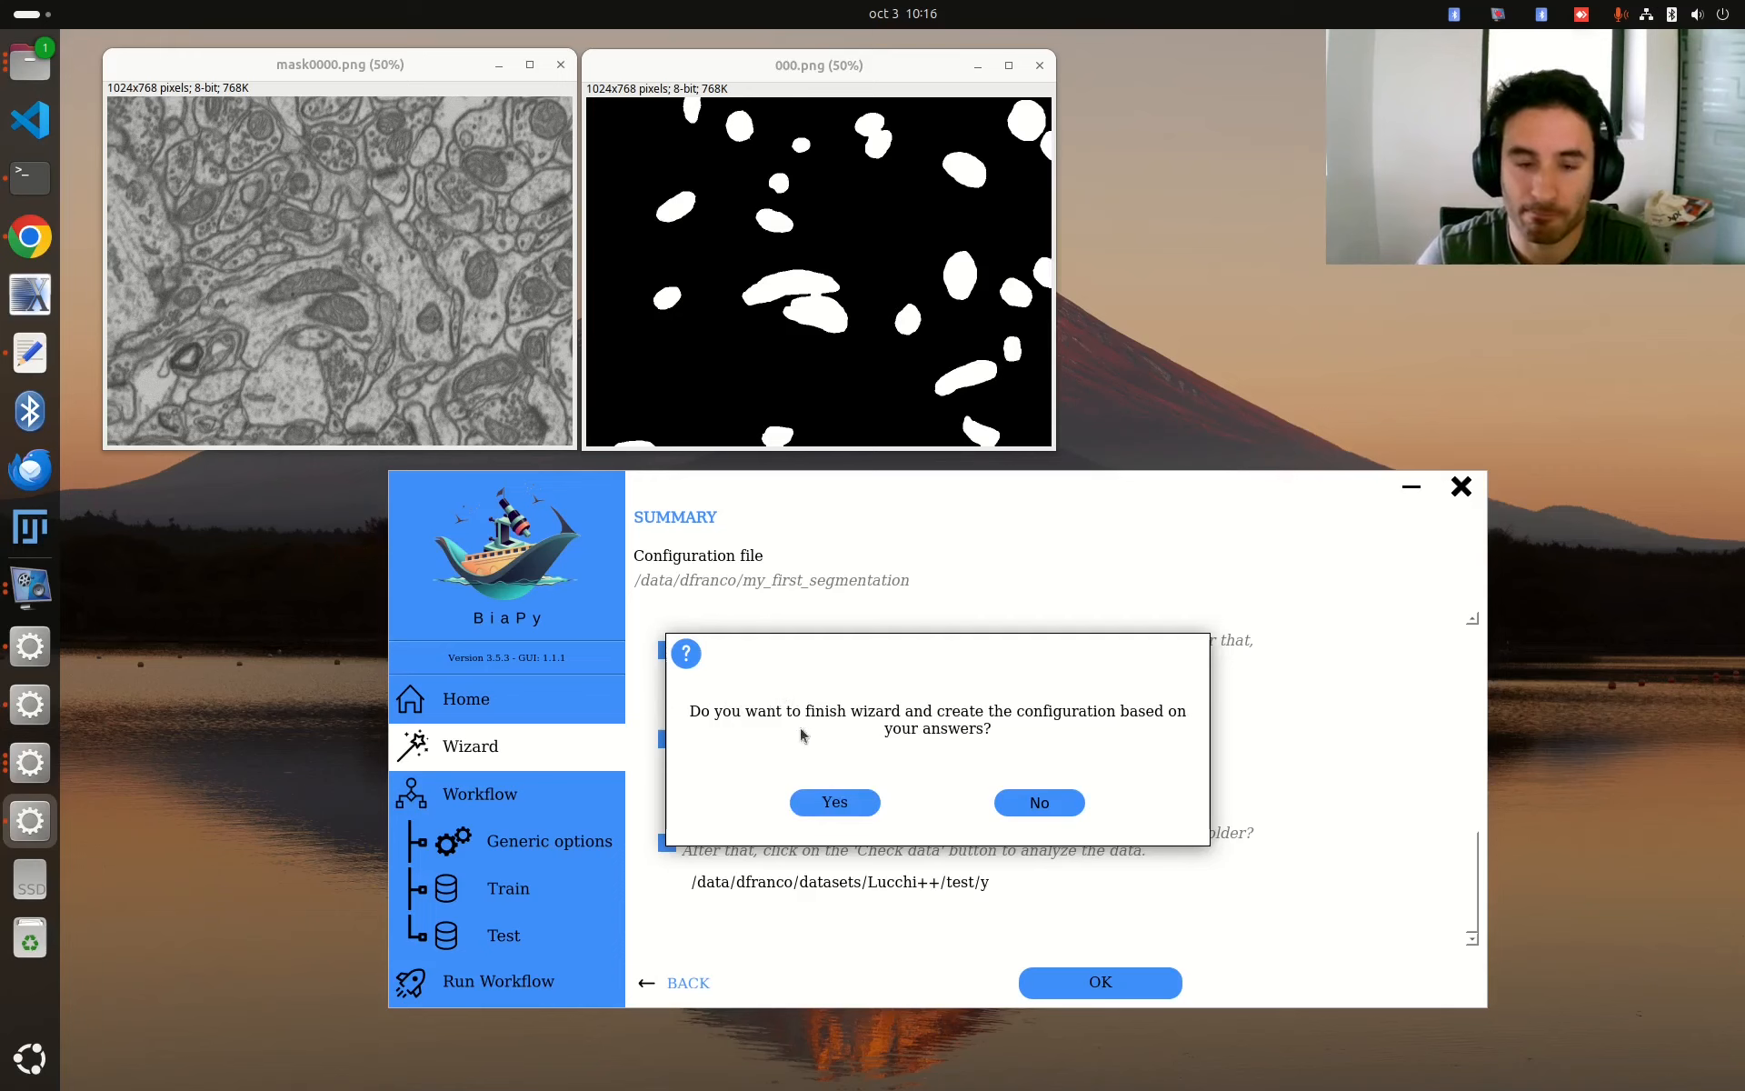
left_click(827, 804)
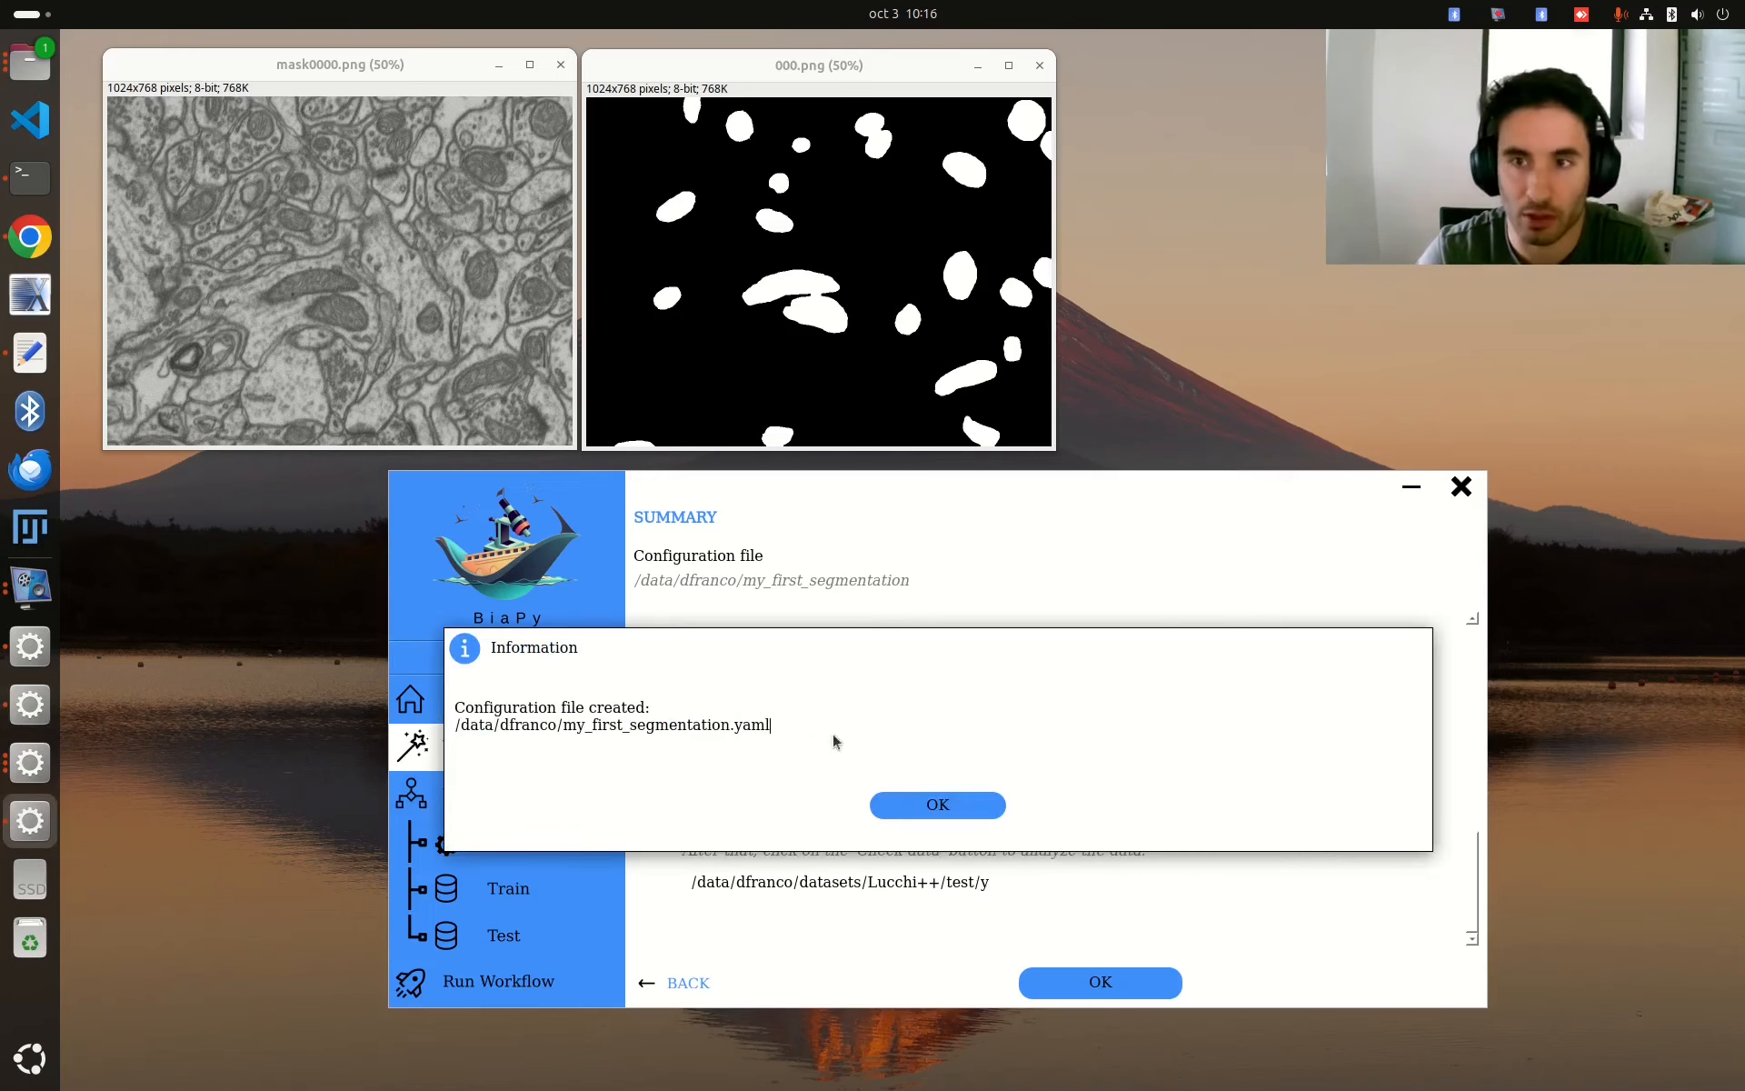
left_click(912, 809)
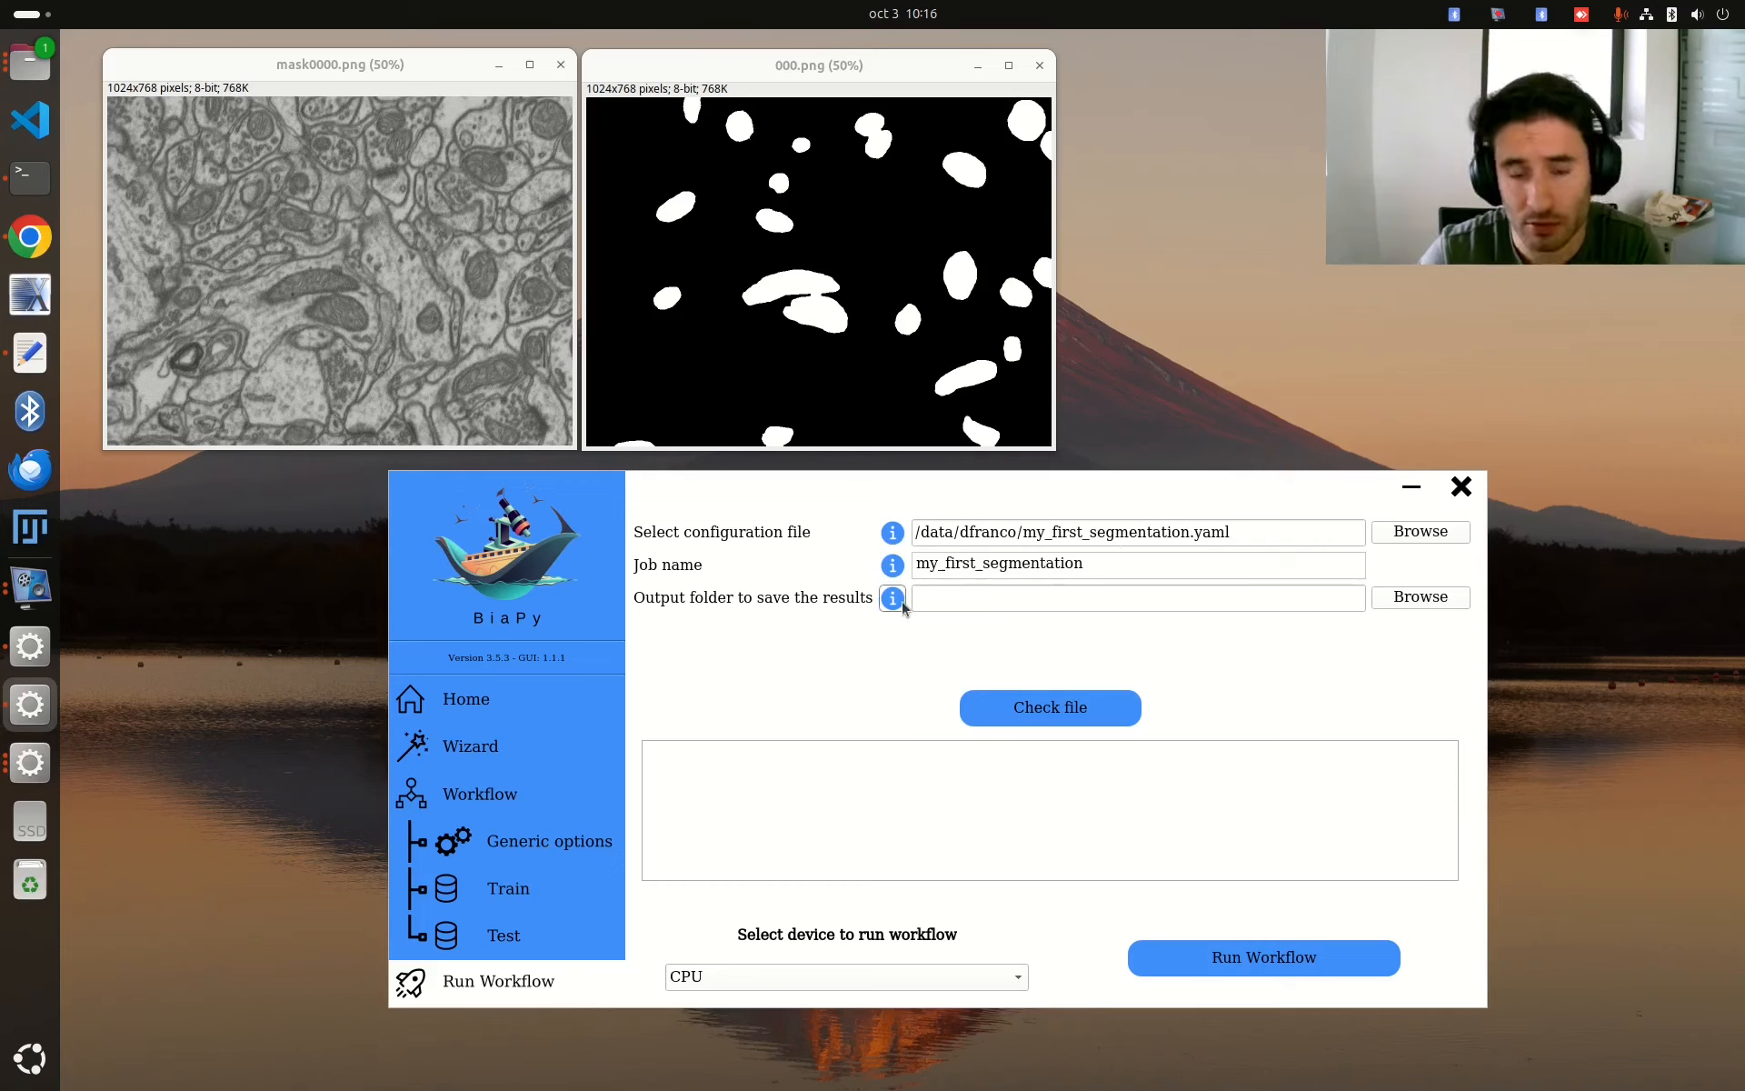
- Set the output folder for results to the user's own directory under /data and check the configuration file for errors
left_click(1423, 598)
left_click(1119, 588)
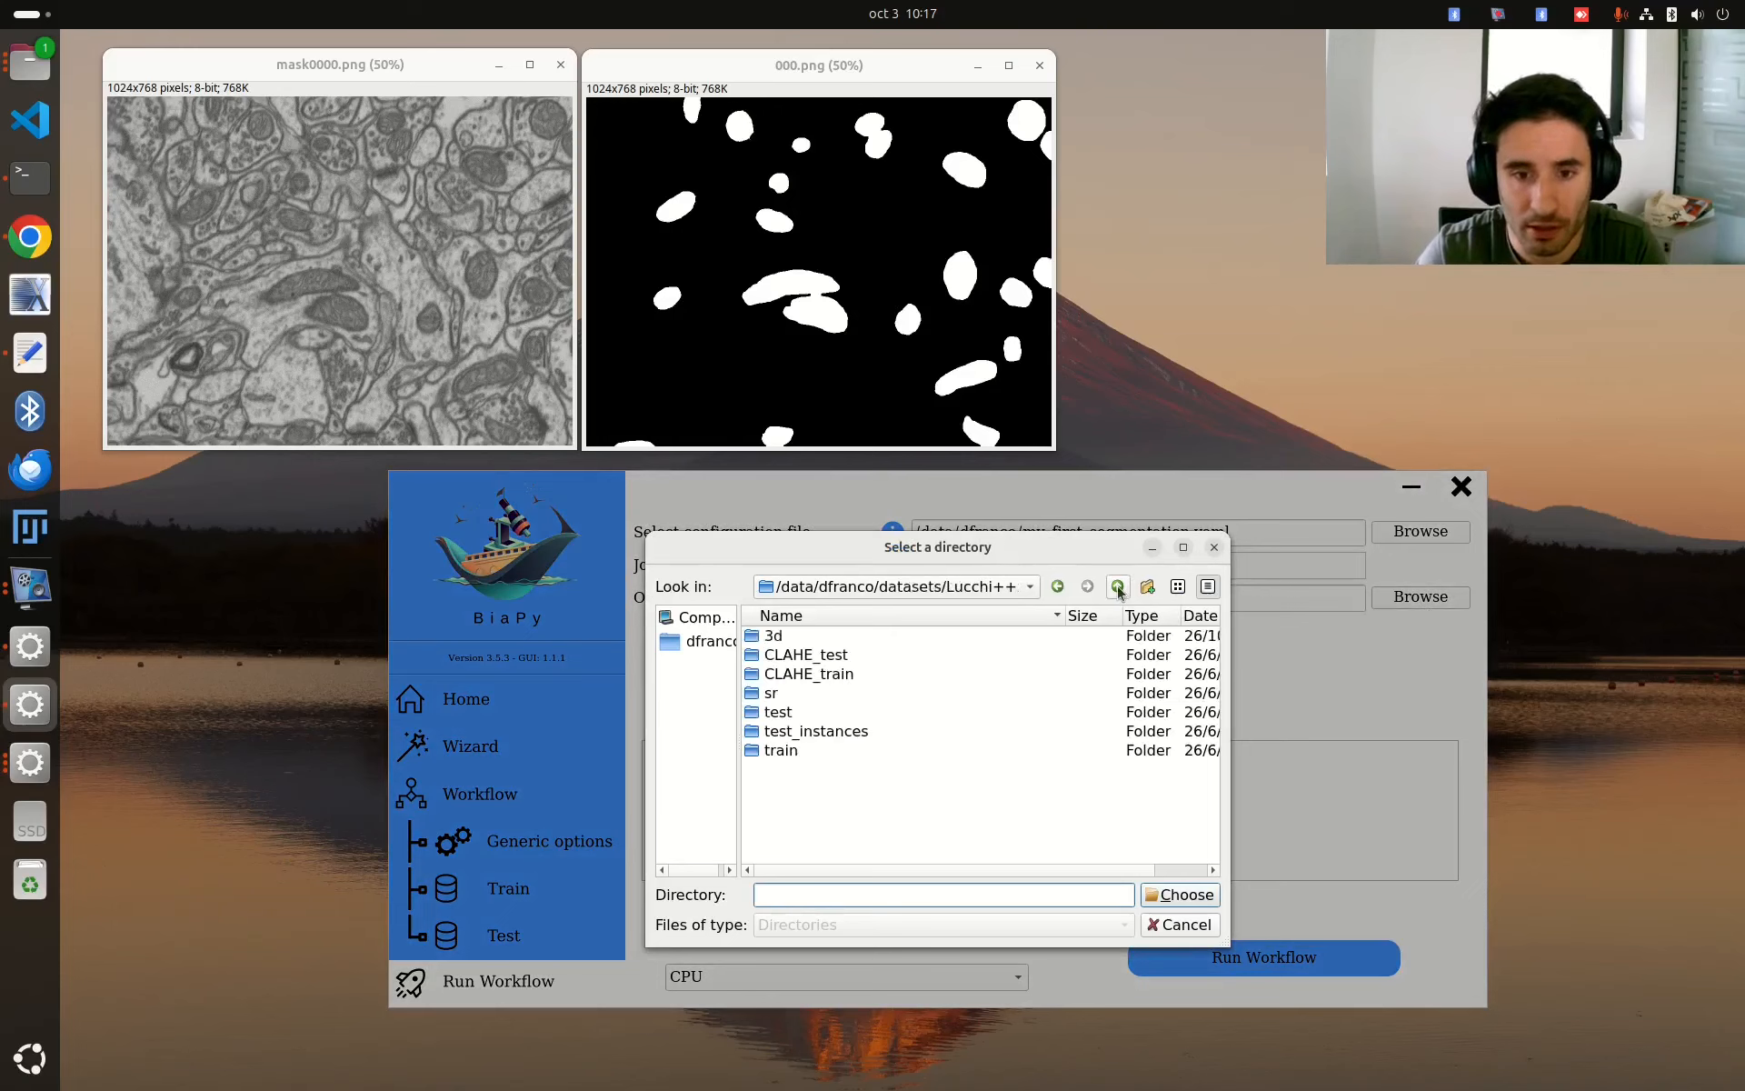
left_click(1118, 589)
left_click(1117, 589)
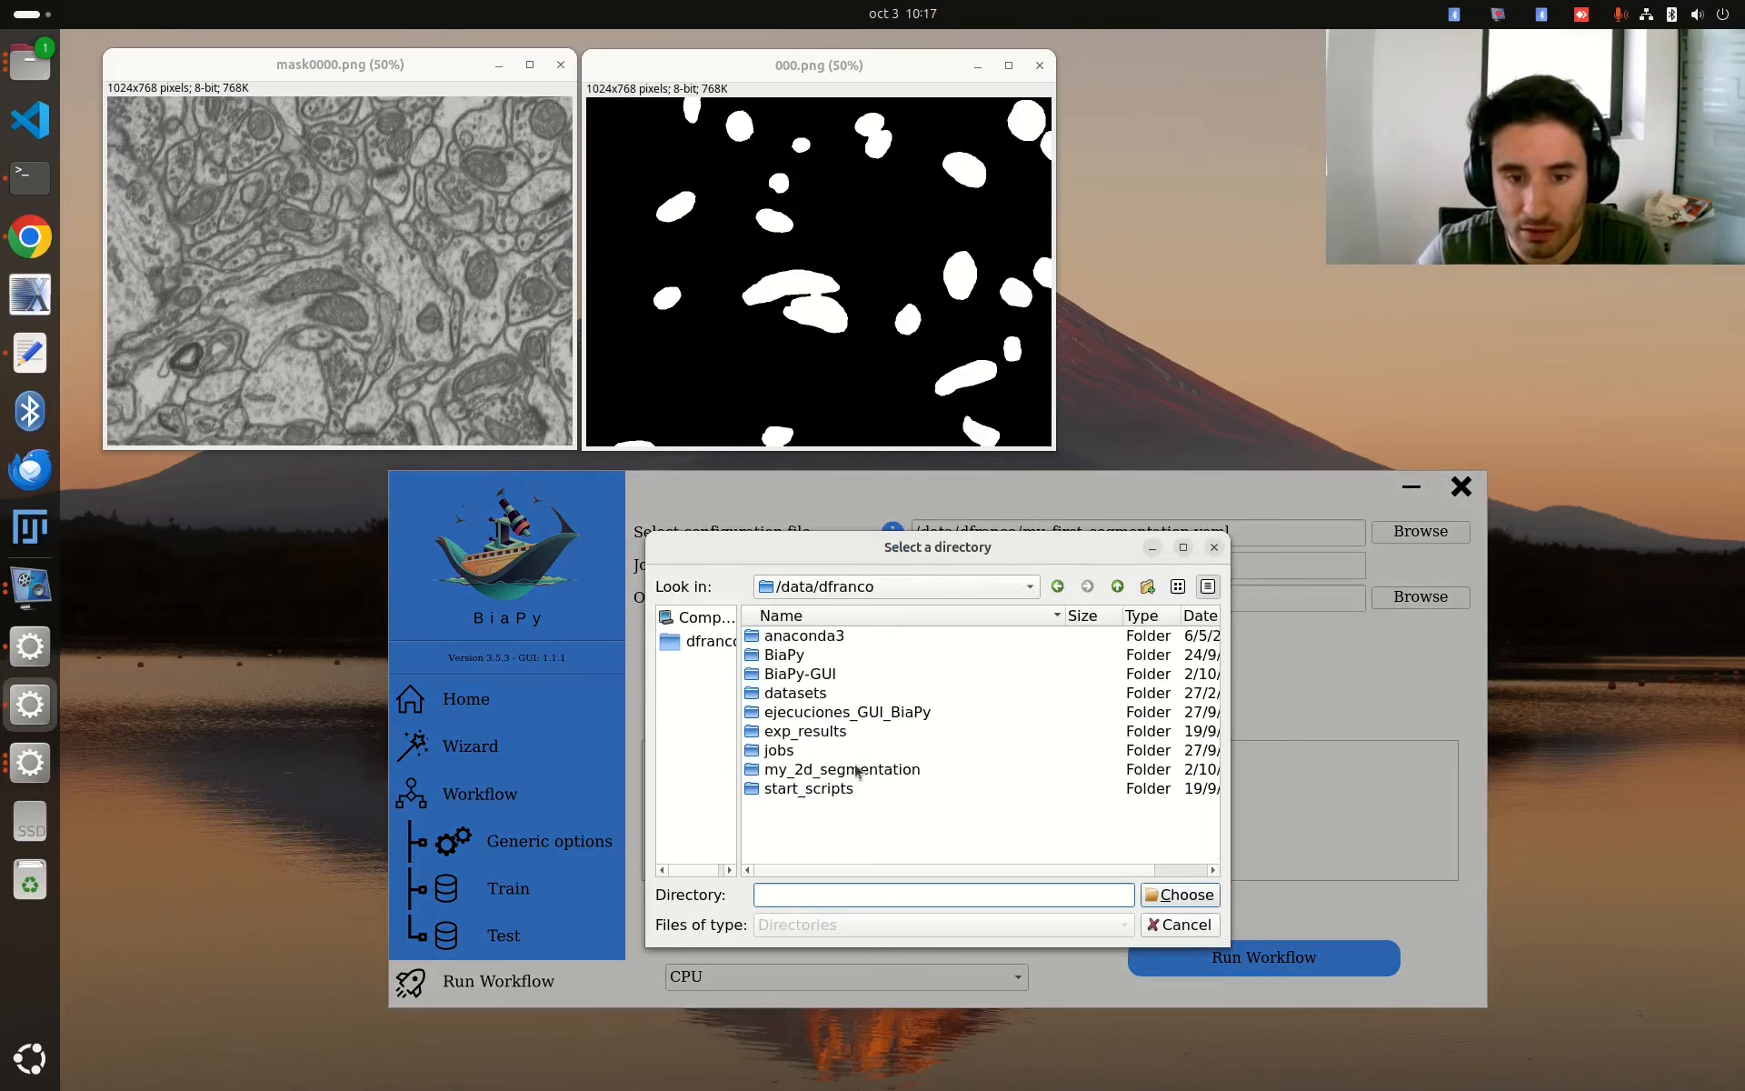
left_click(1186, 896)
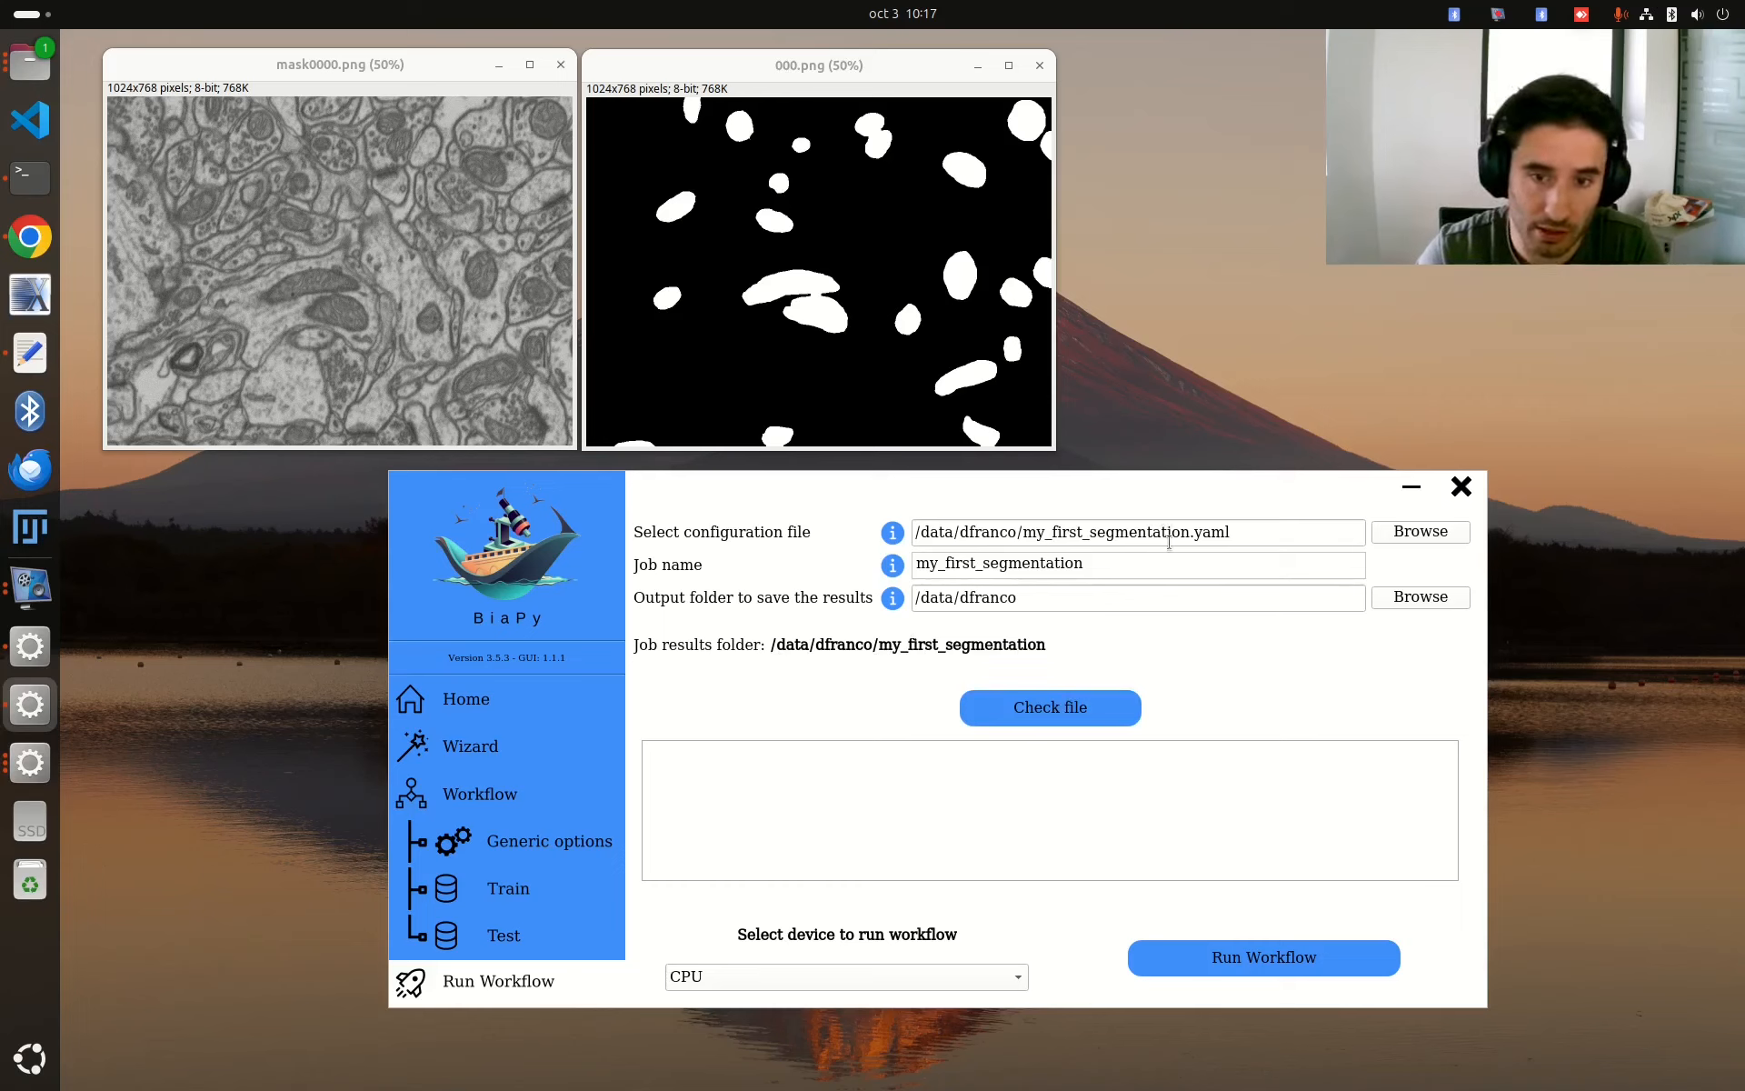
left_click(1072, 701)
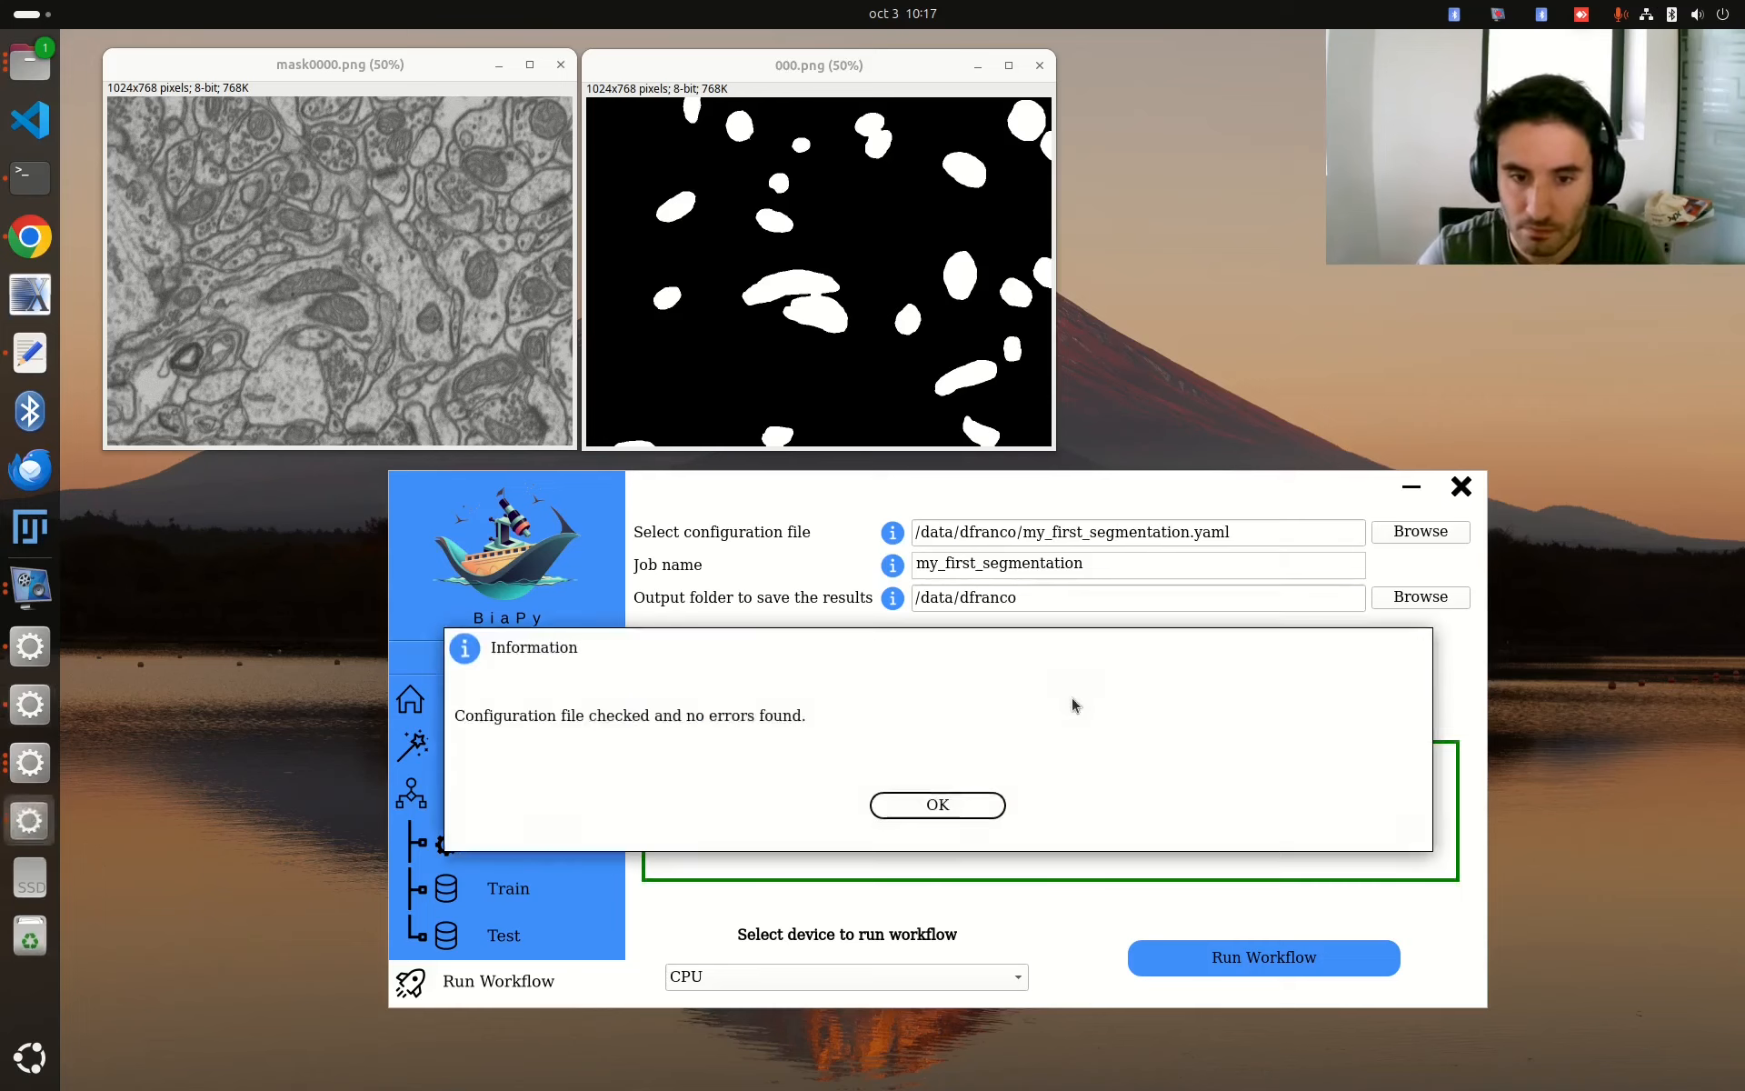
left_click(940, 806)
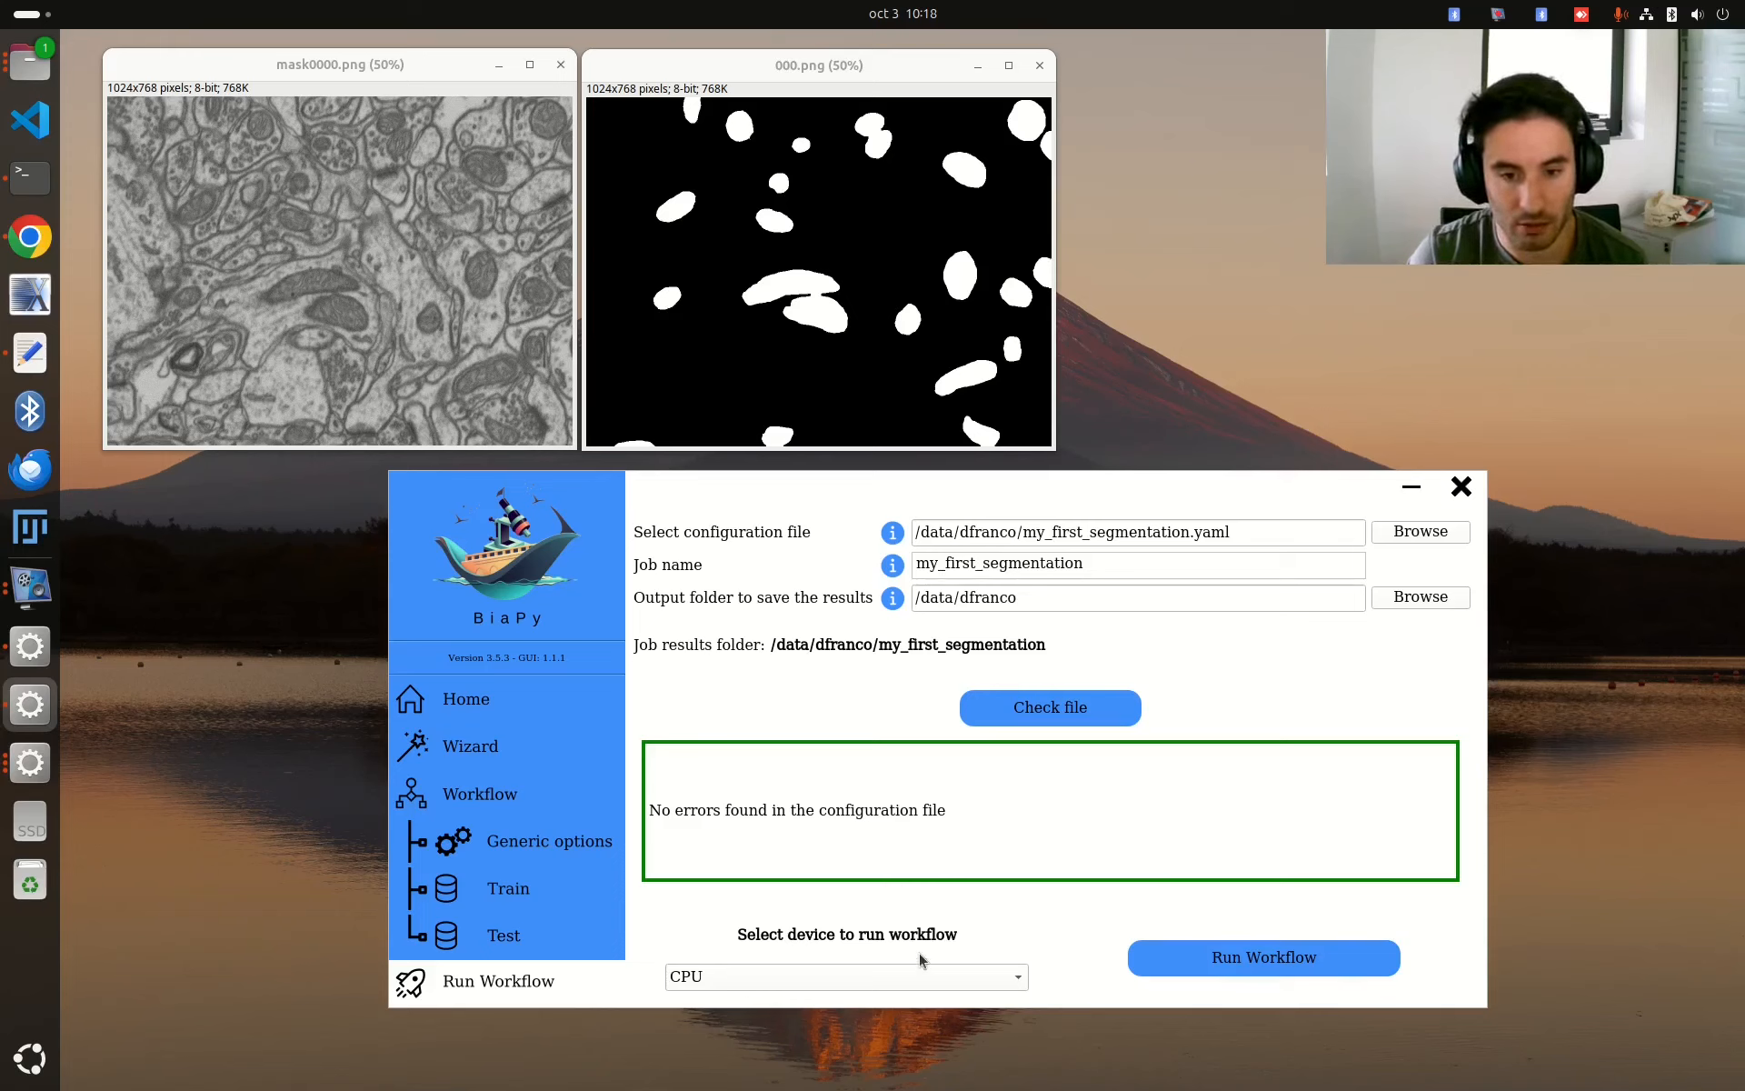
- Run the workflow on the device GPU 0 : NVIDIA GeForce RTX 3090
left_click(1017, 978)
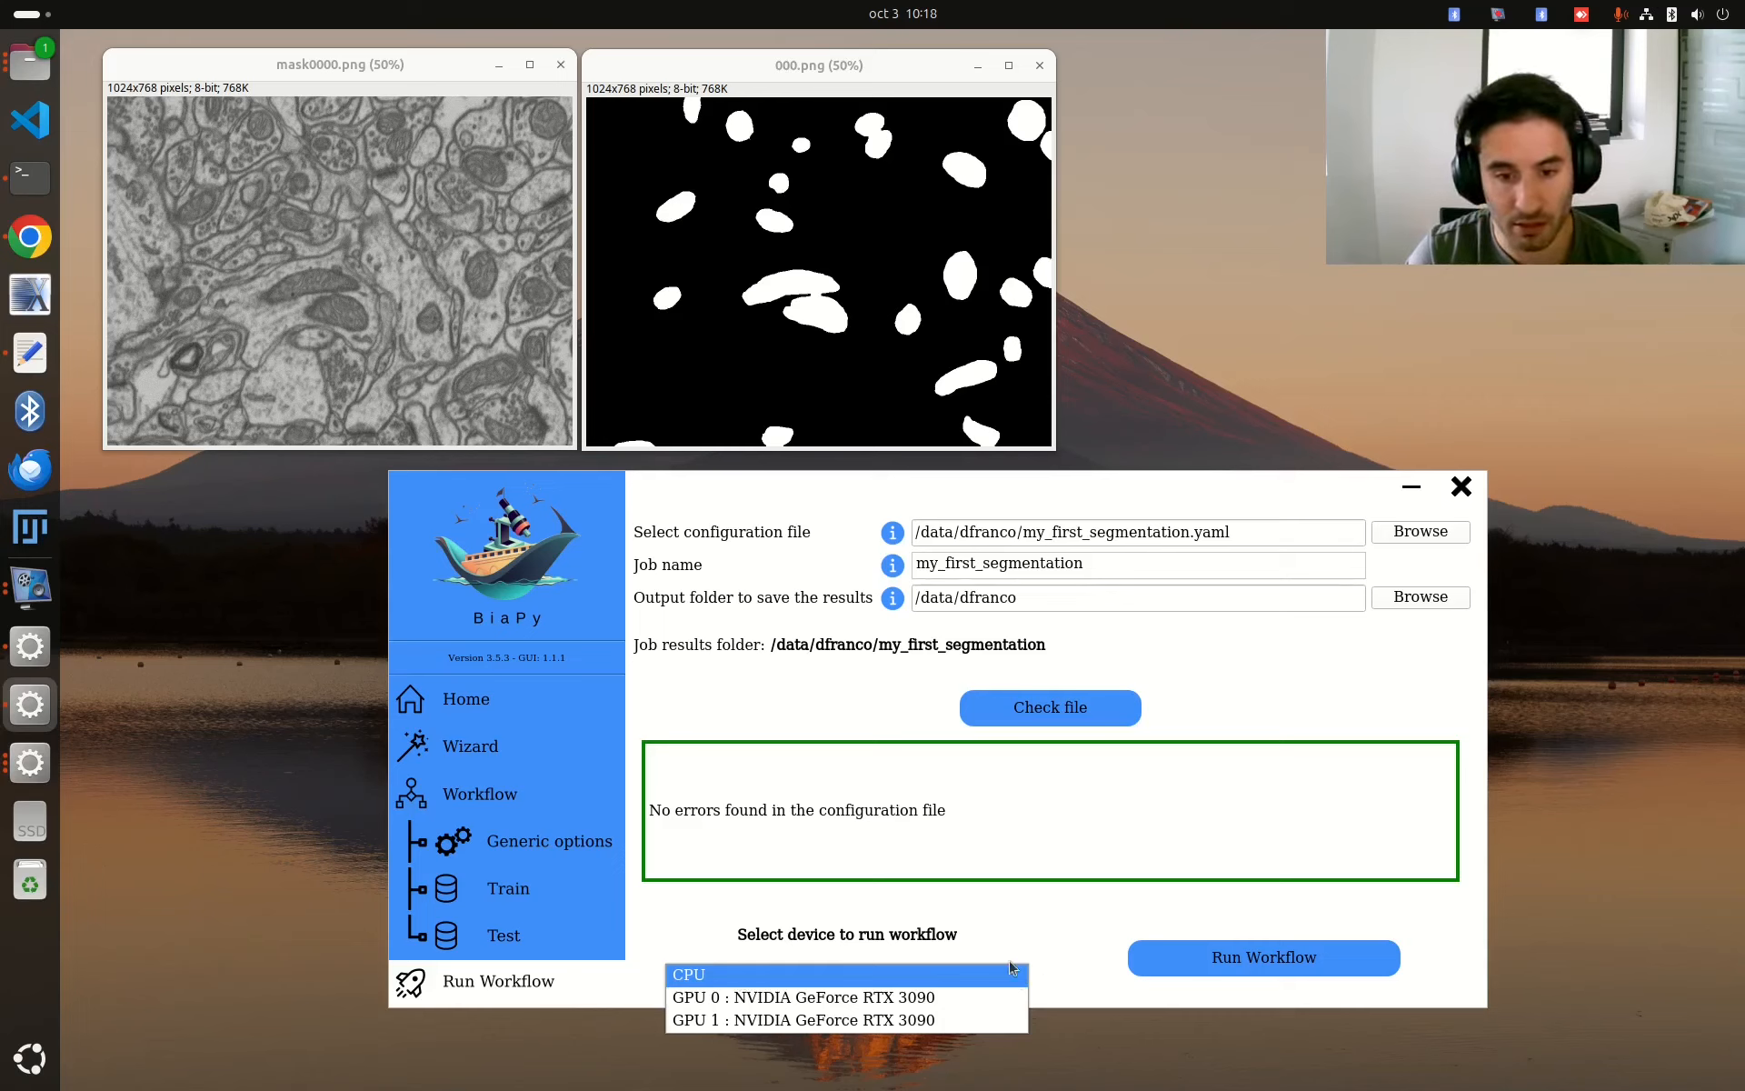
left_click(945, 997)
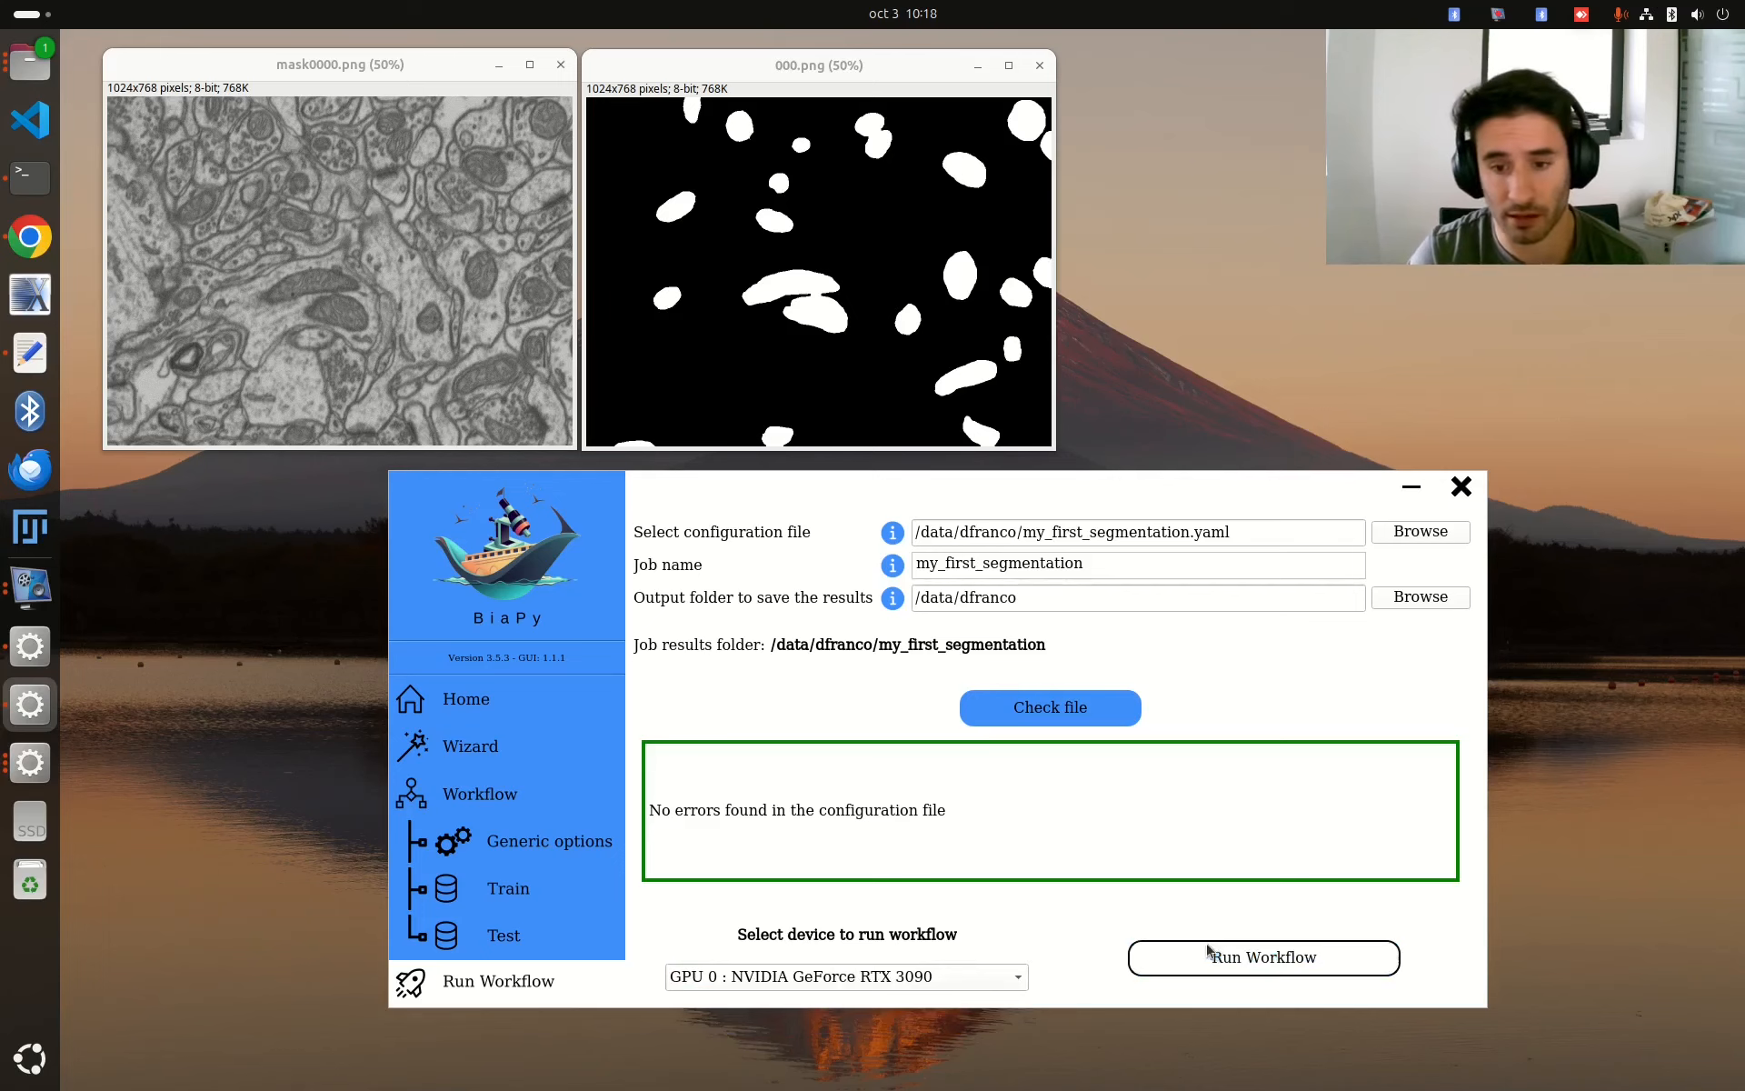
left_click(1147, 974)
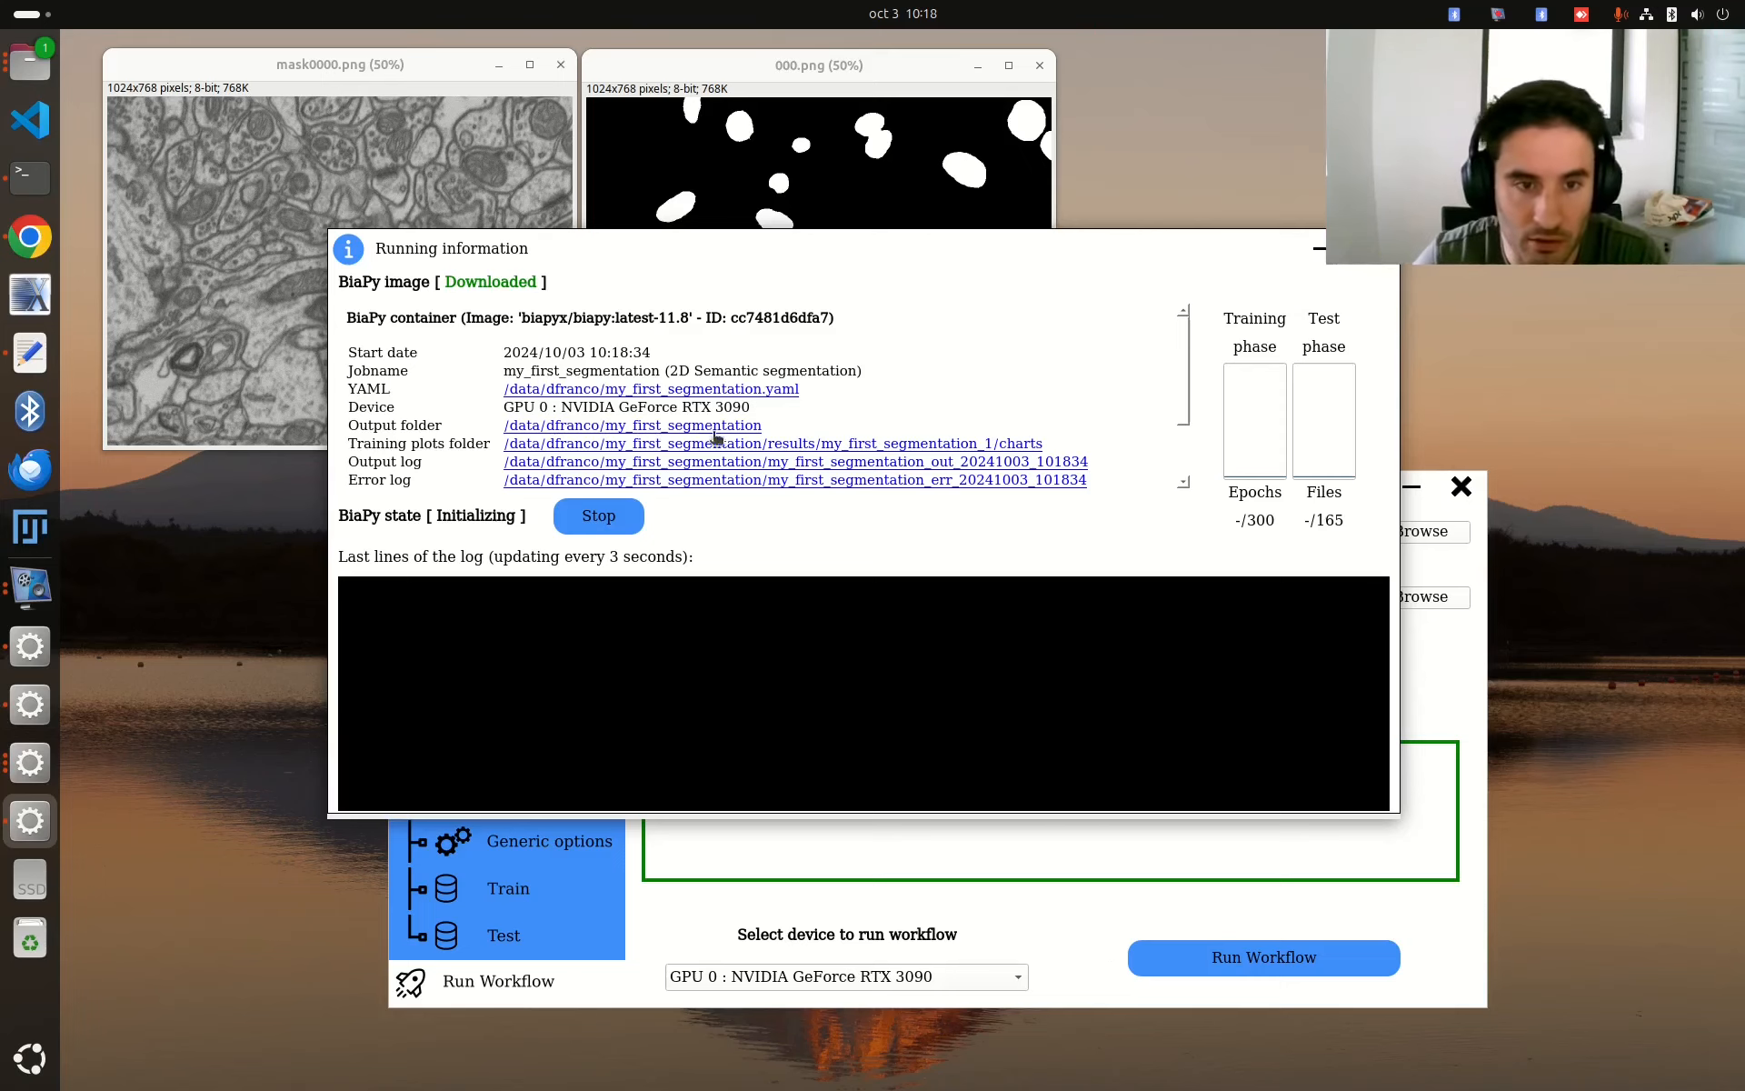
- Examine the running information for the job name, output and dataset paths, log output and training progress
left_click_drag(737, 239, 718, 248)
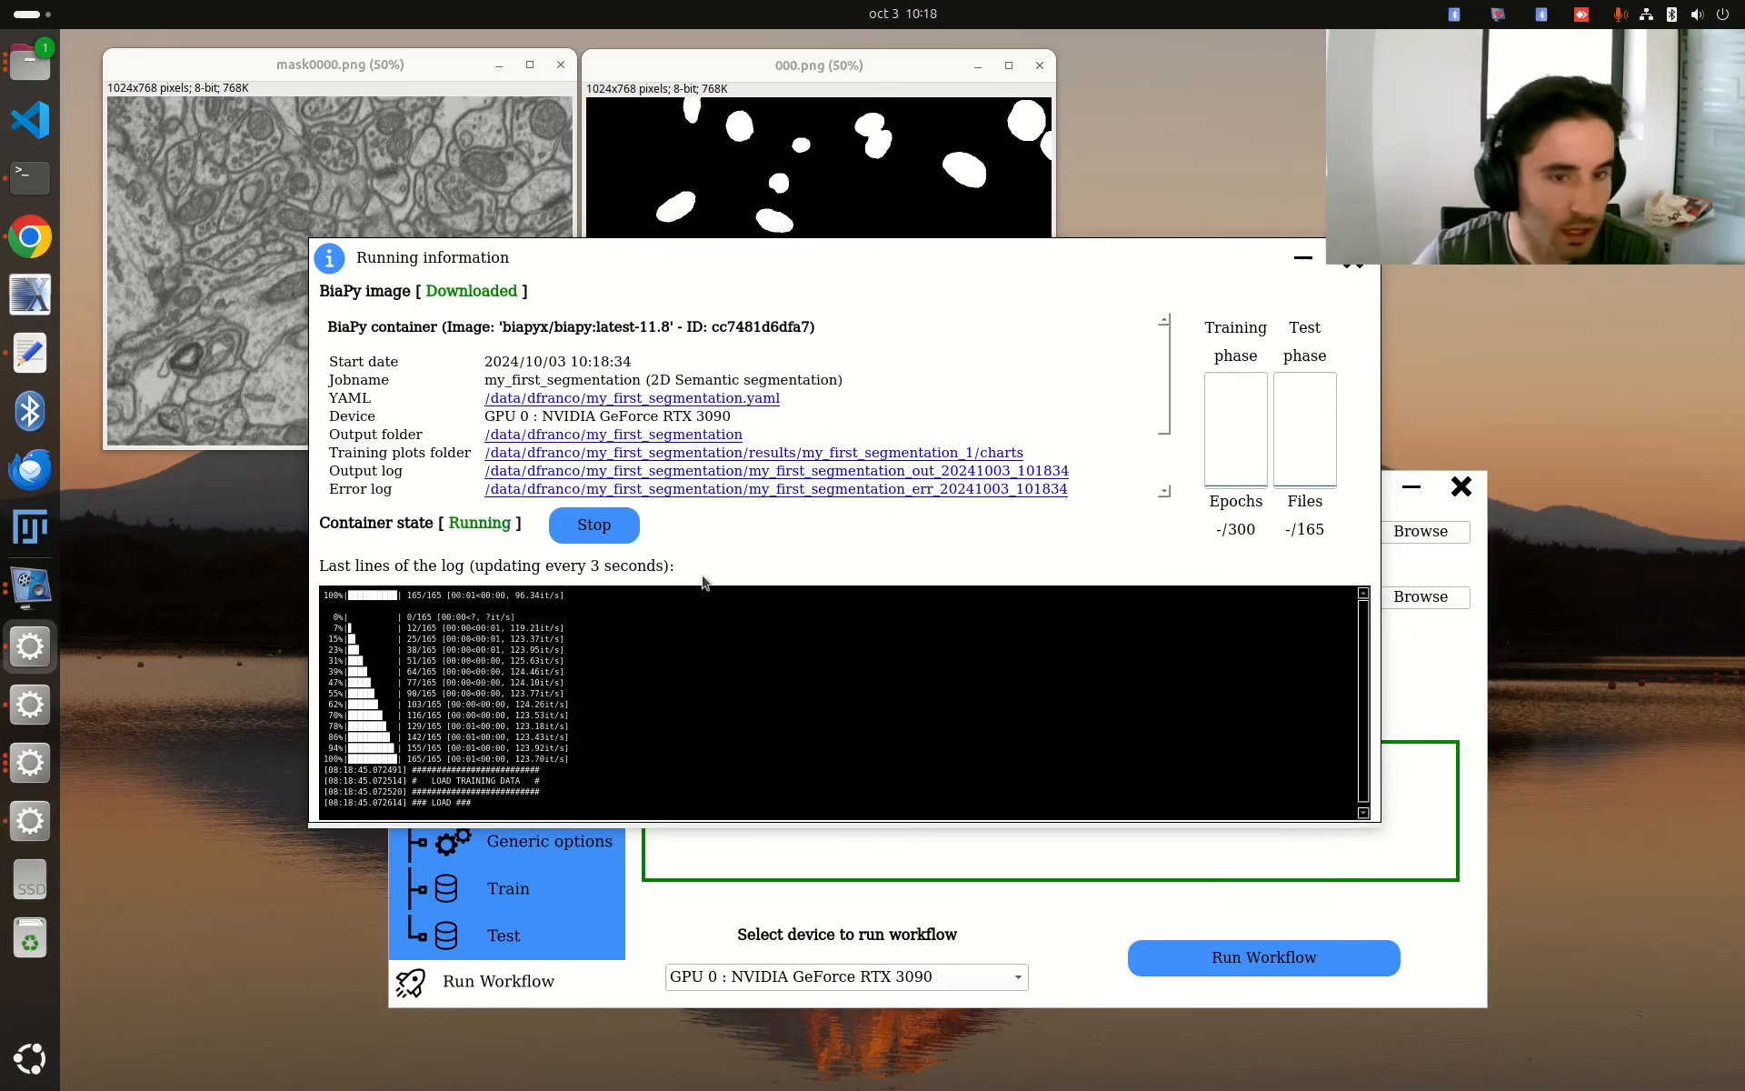
left_click_drag(627, 263, 622, 271)
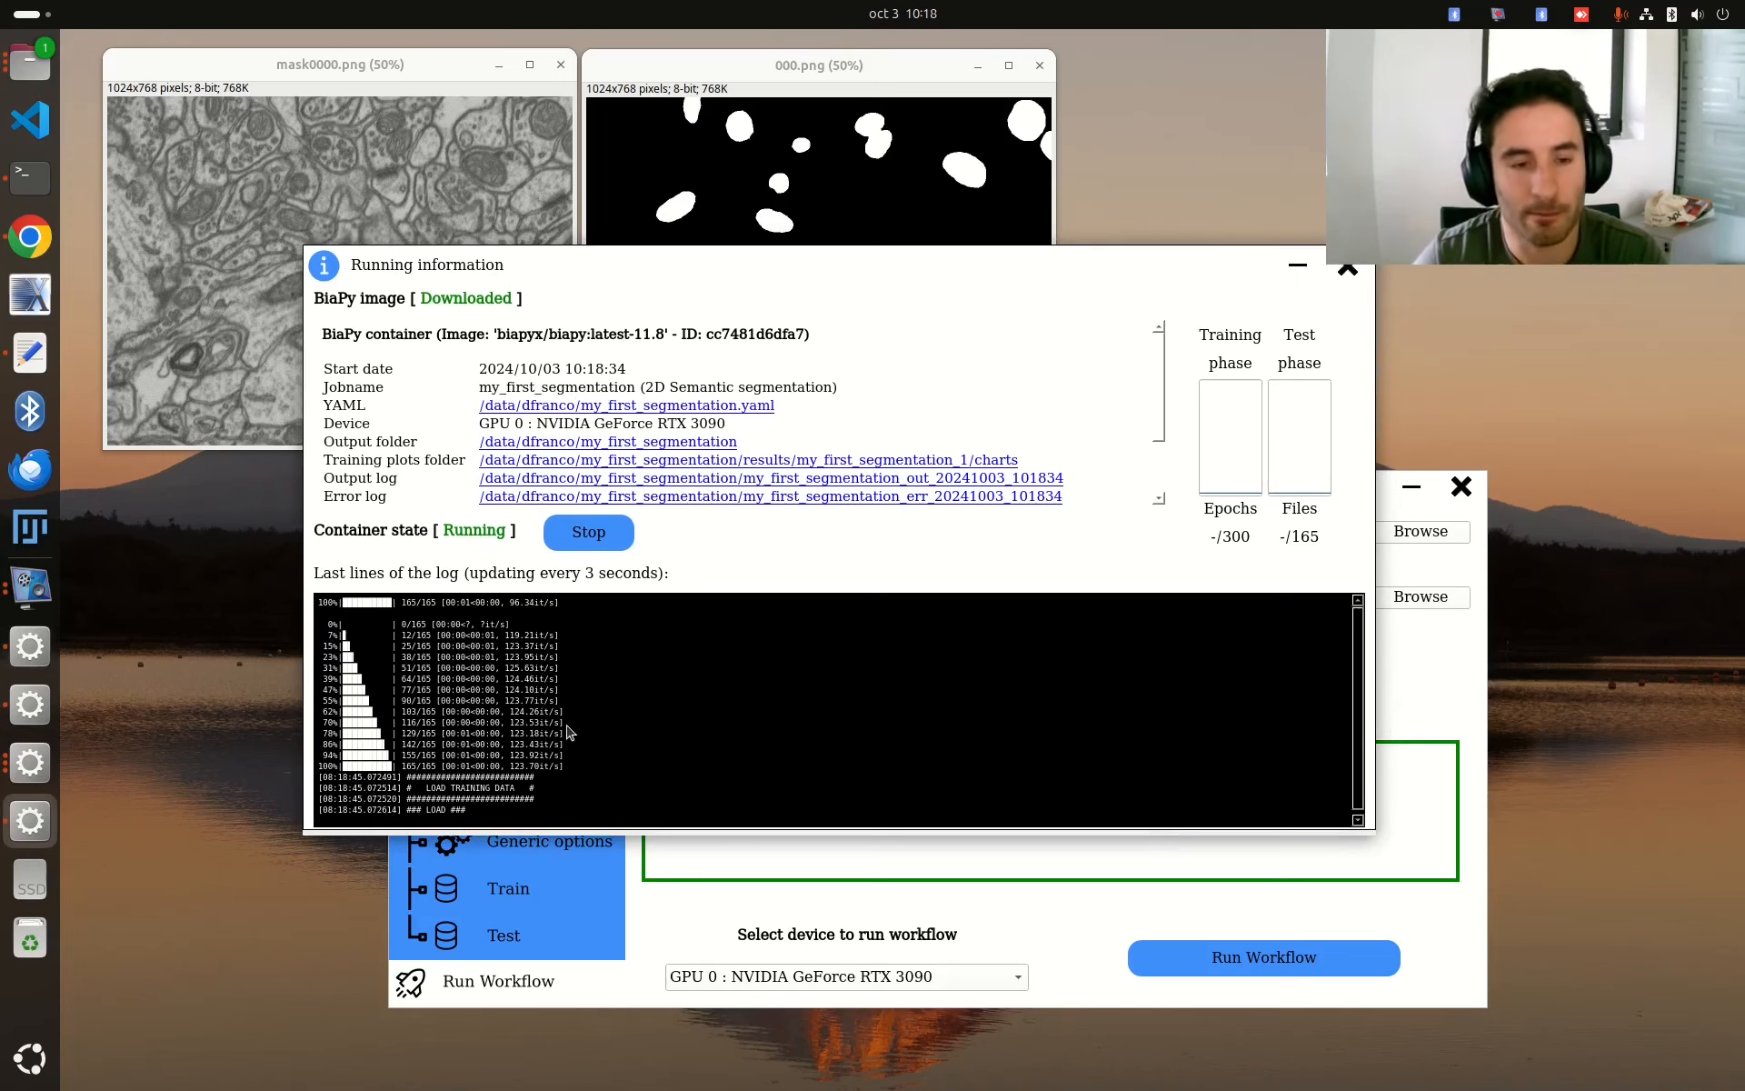
left_click_drag(447, 269, 434, 269)
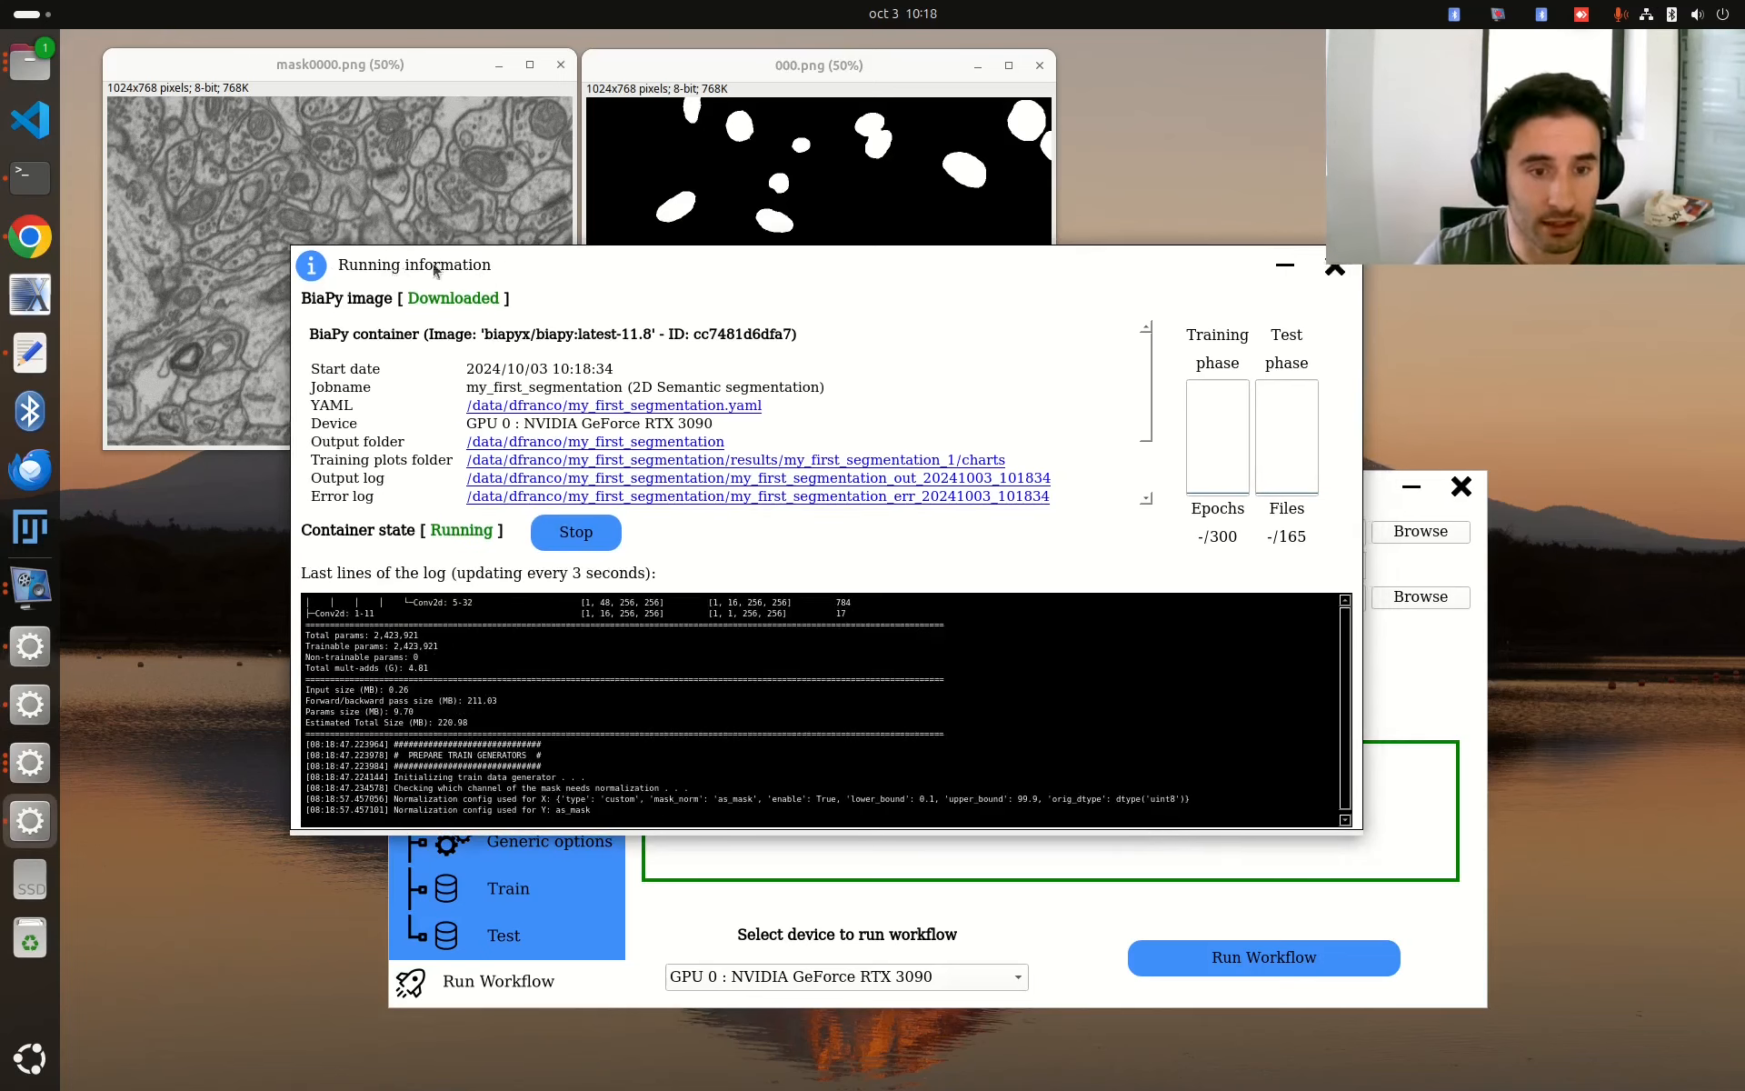
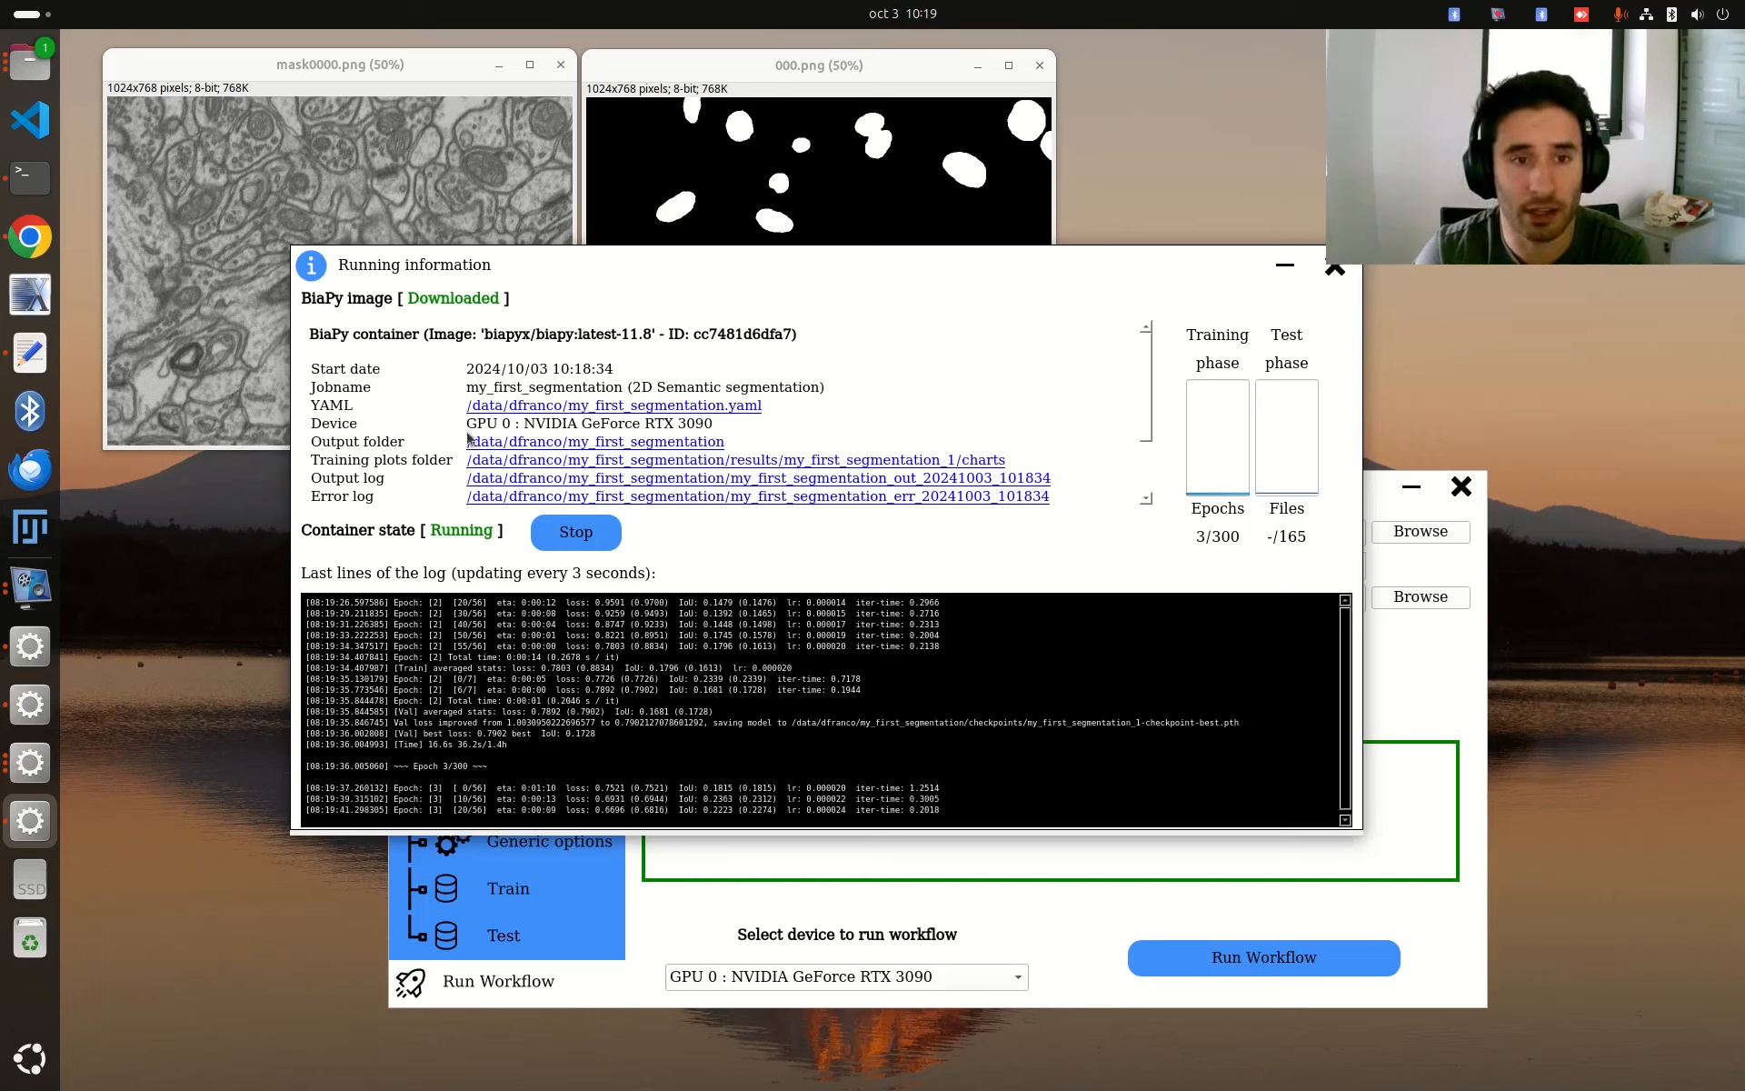
left_click_drag(459, 390, 609, 380)
left_click(565, 387)
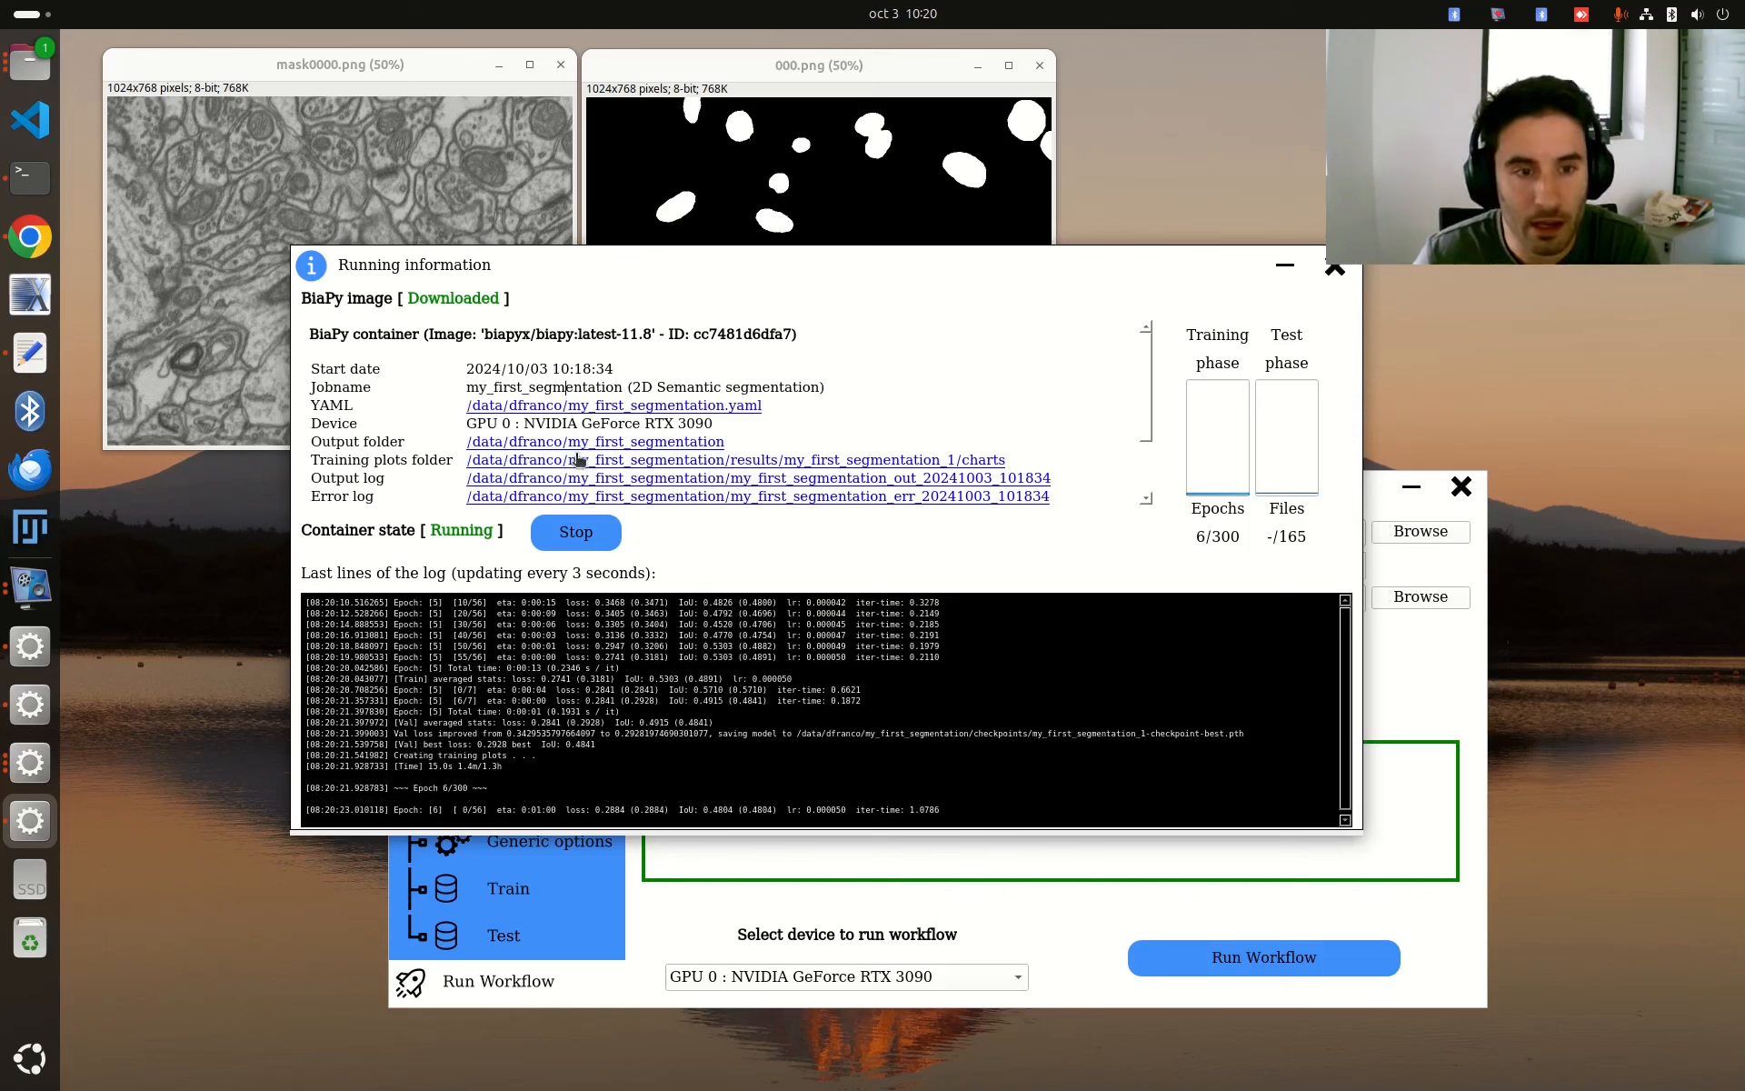
scroll(636, 445, "down", 3)
left_click_drag(766, 488, 352, 435)
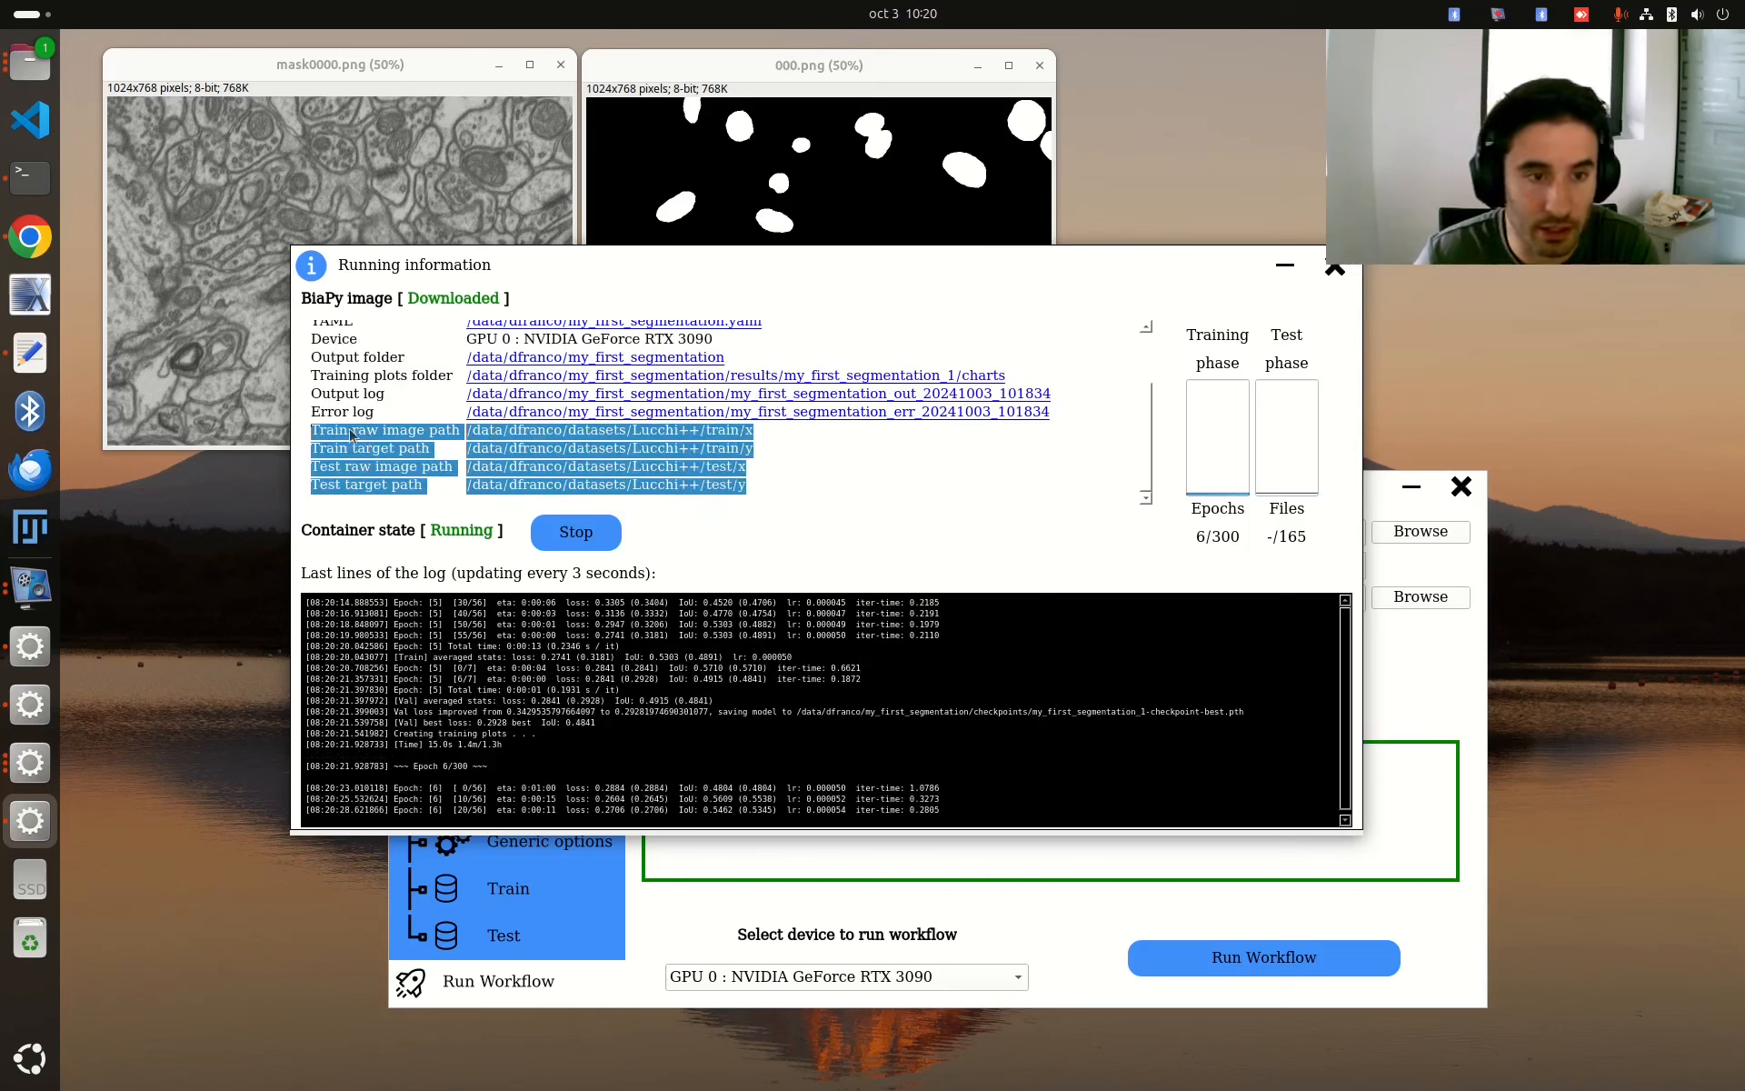
left_click(591, 439)
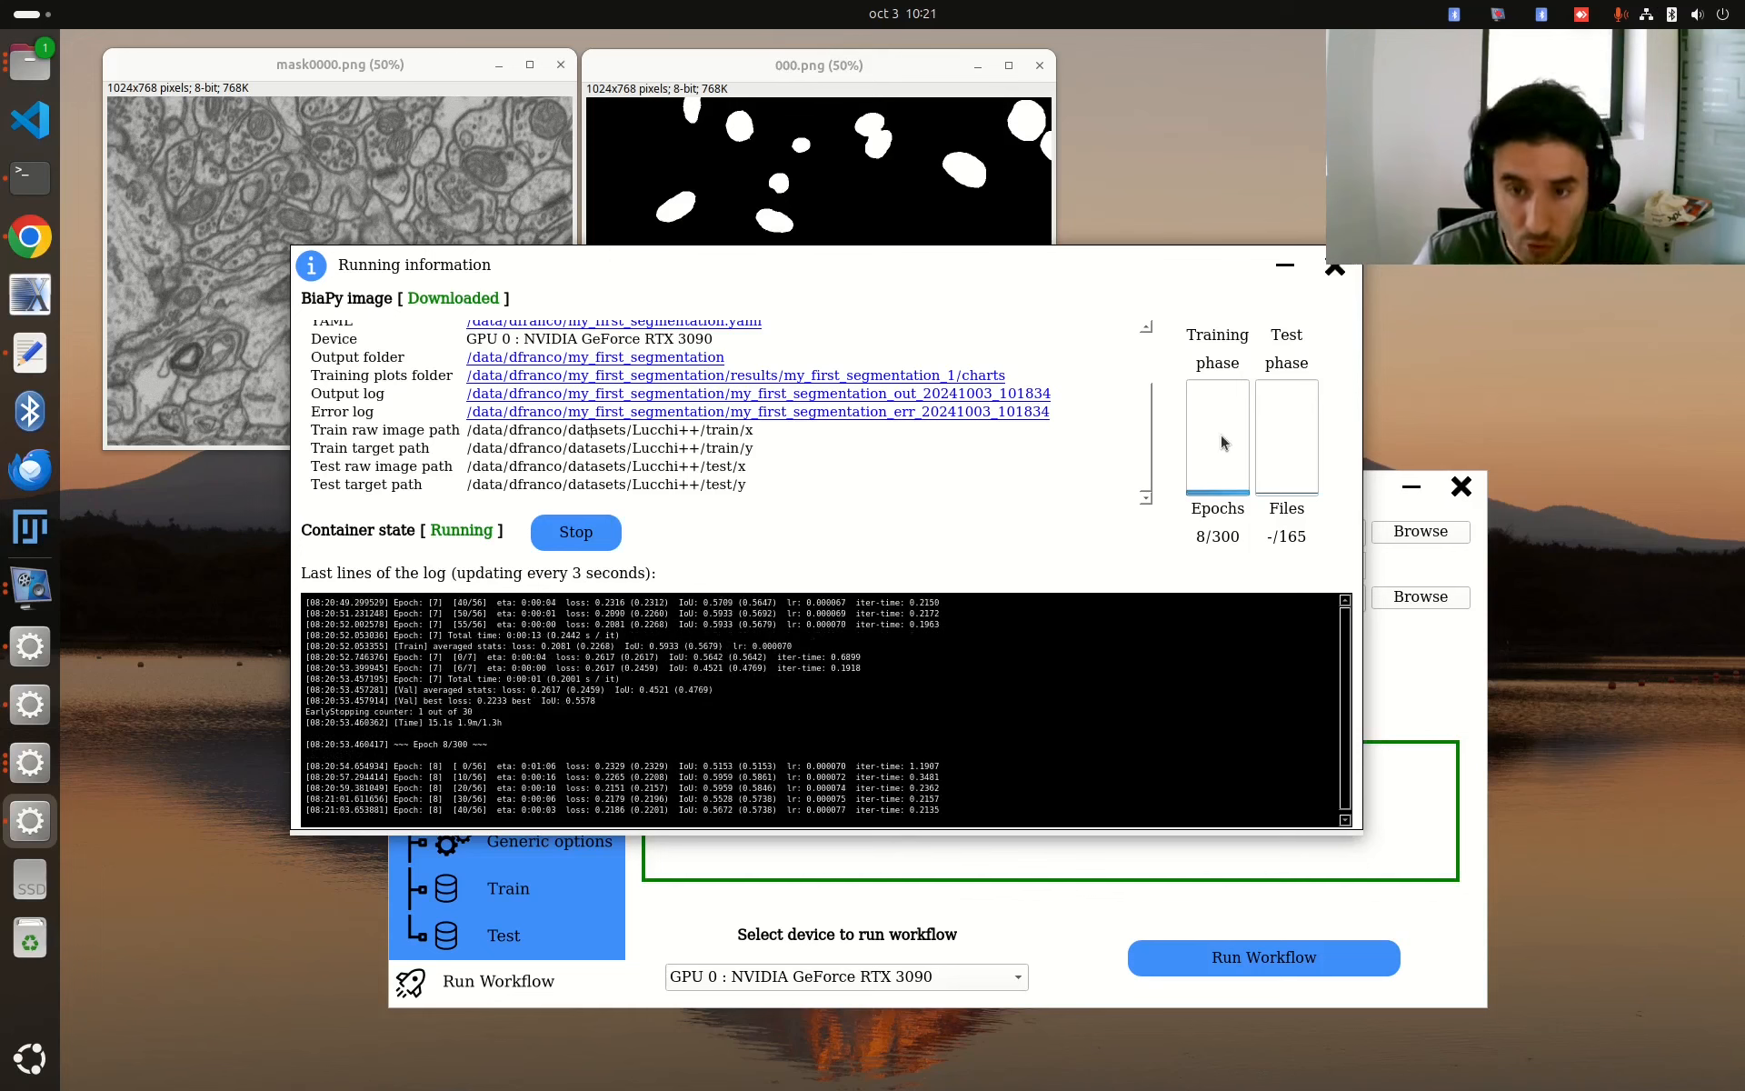
left_click_drag(1068, 261, 1038, 273)
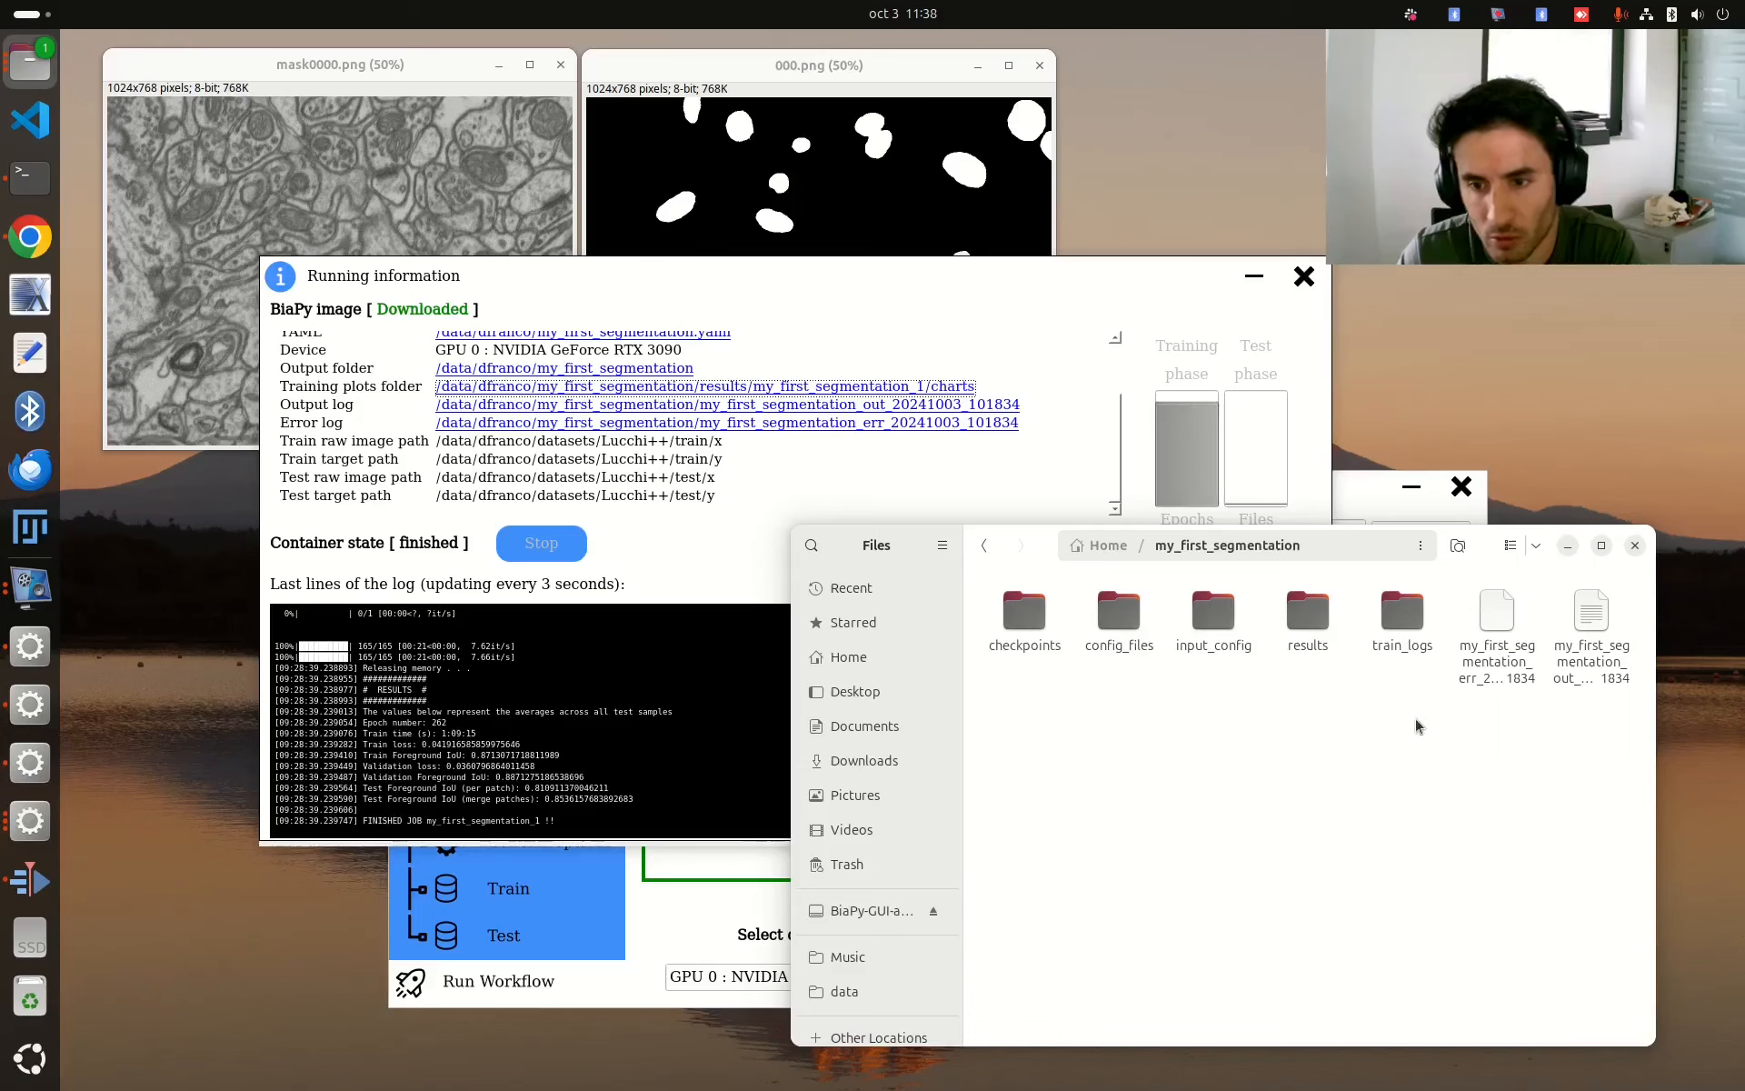
- In the Files window, examine the output and error logs in my_first_segmentation, and arrange the windows to keep the run's final log readable
left_click_drag(1415, 718, 1506, 647)
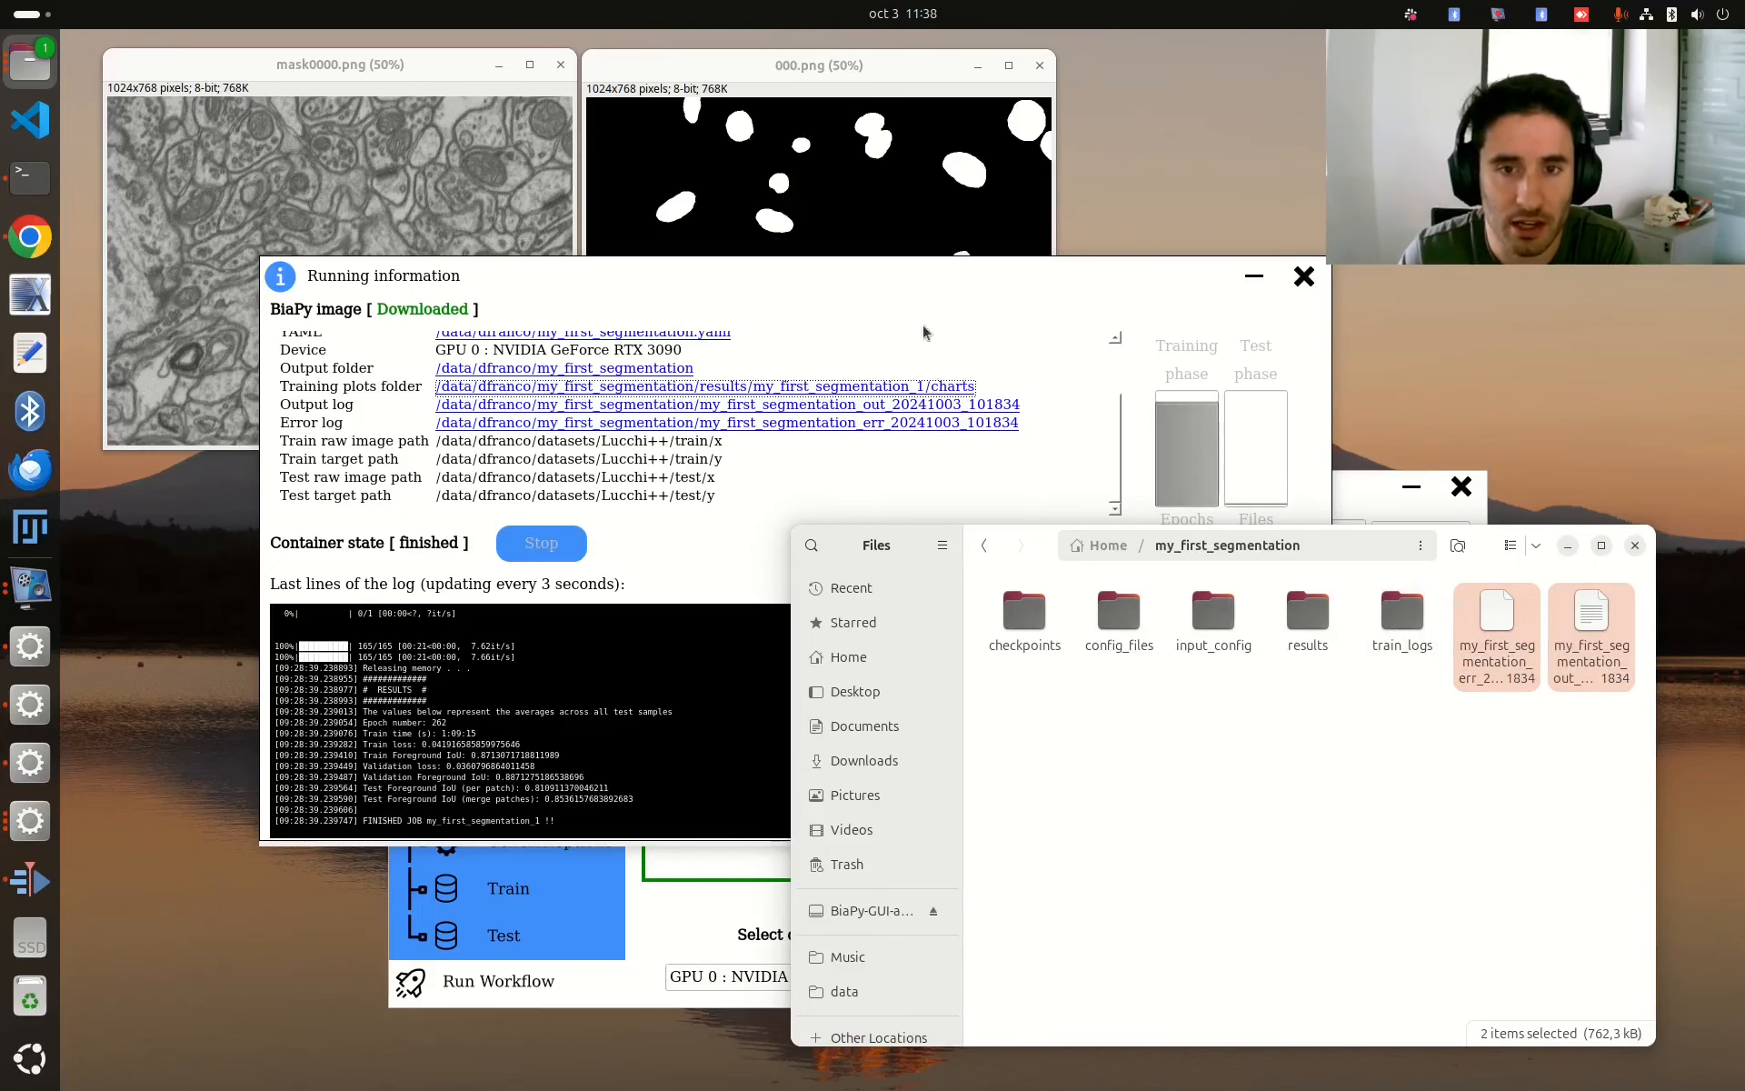
left_click_drag(874, 270, 820, 235)
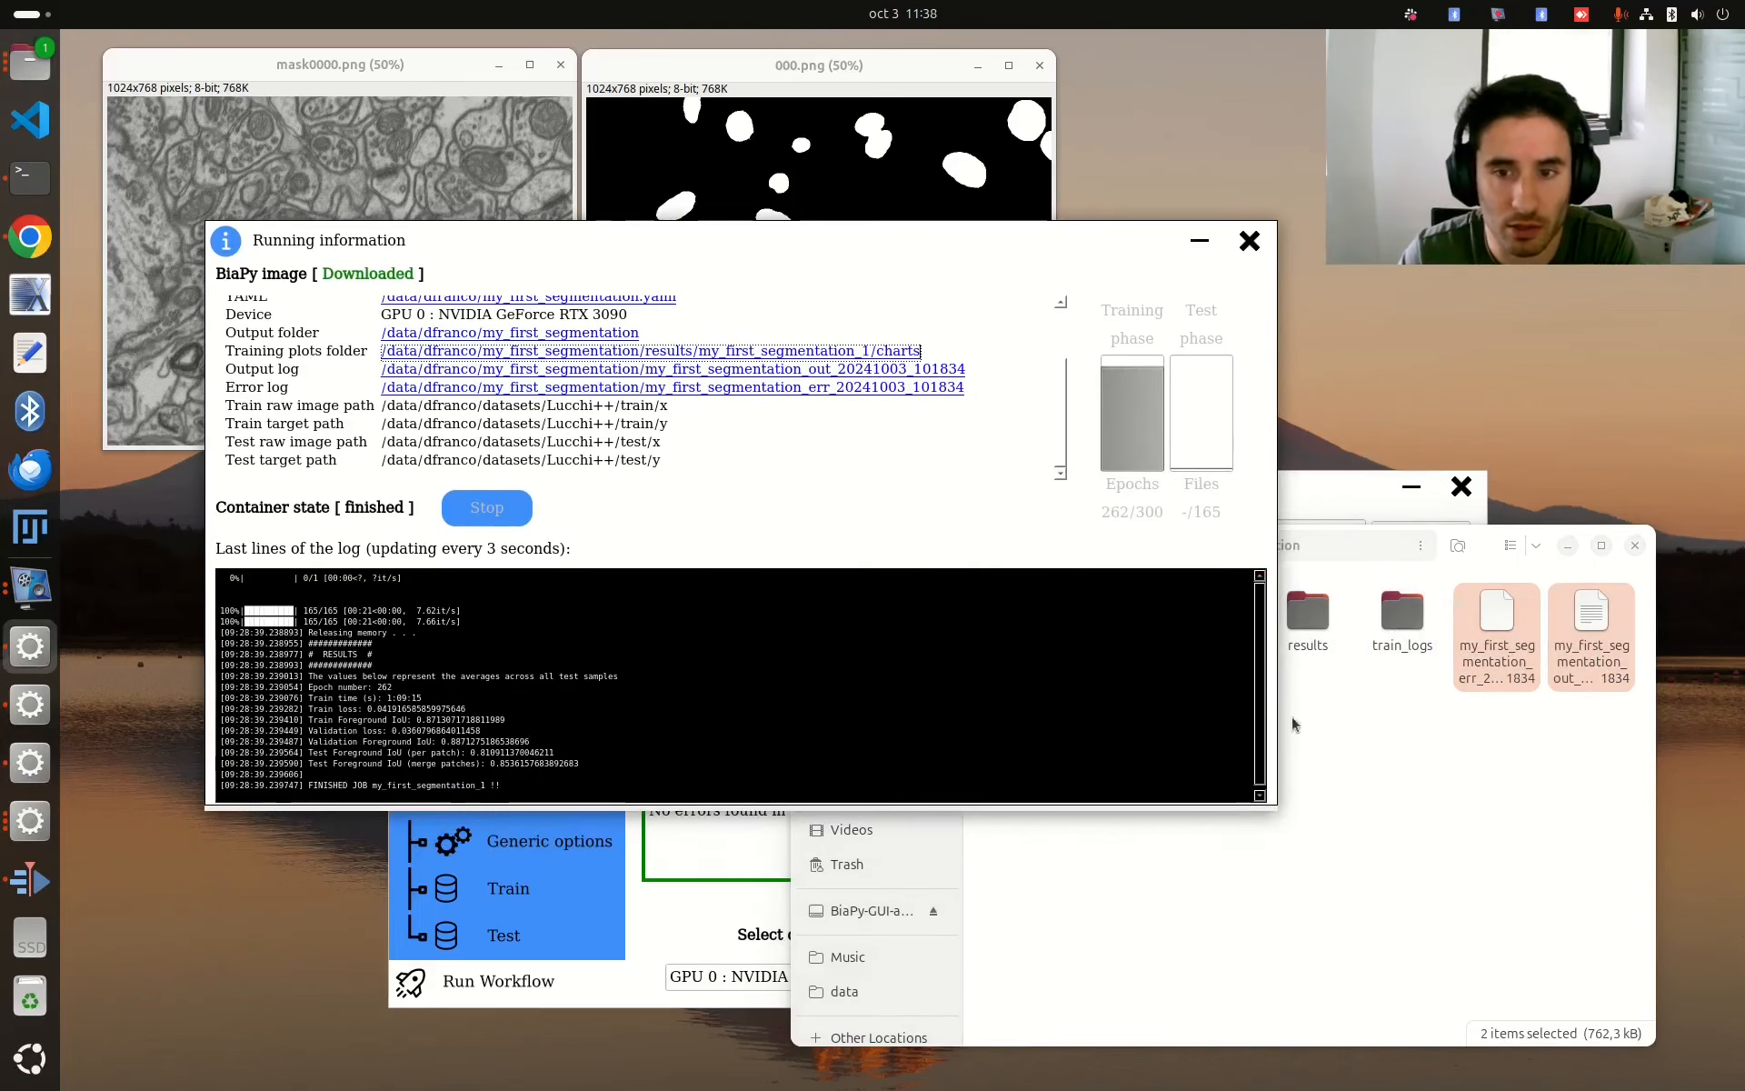
left_click(1339, 770)
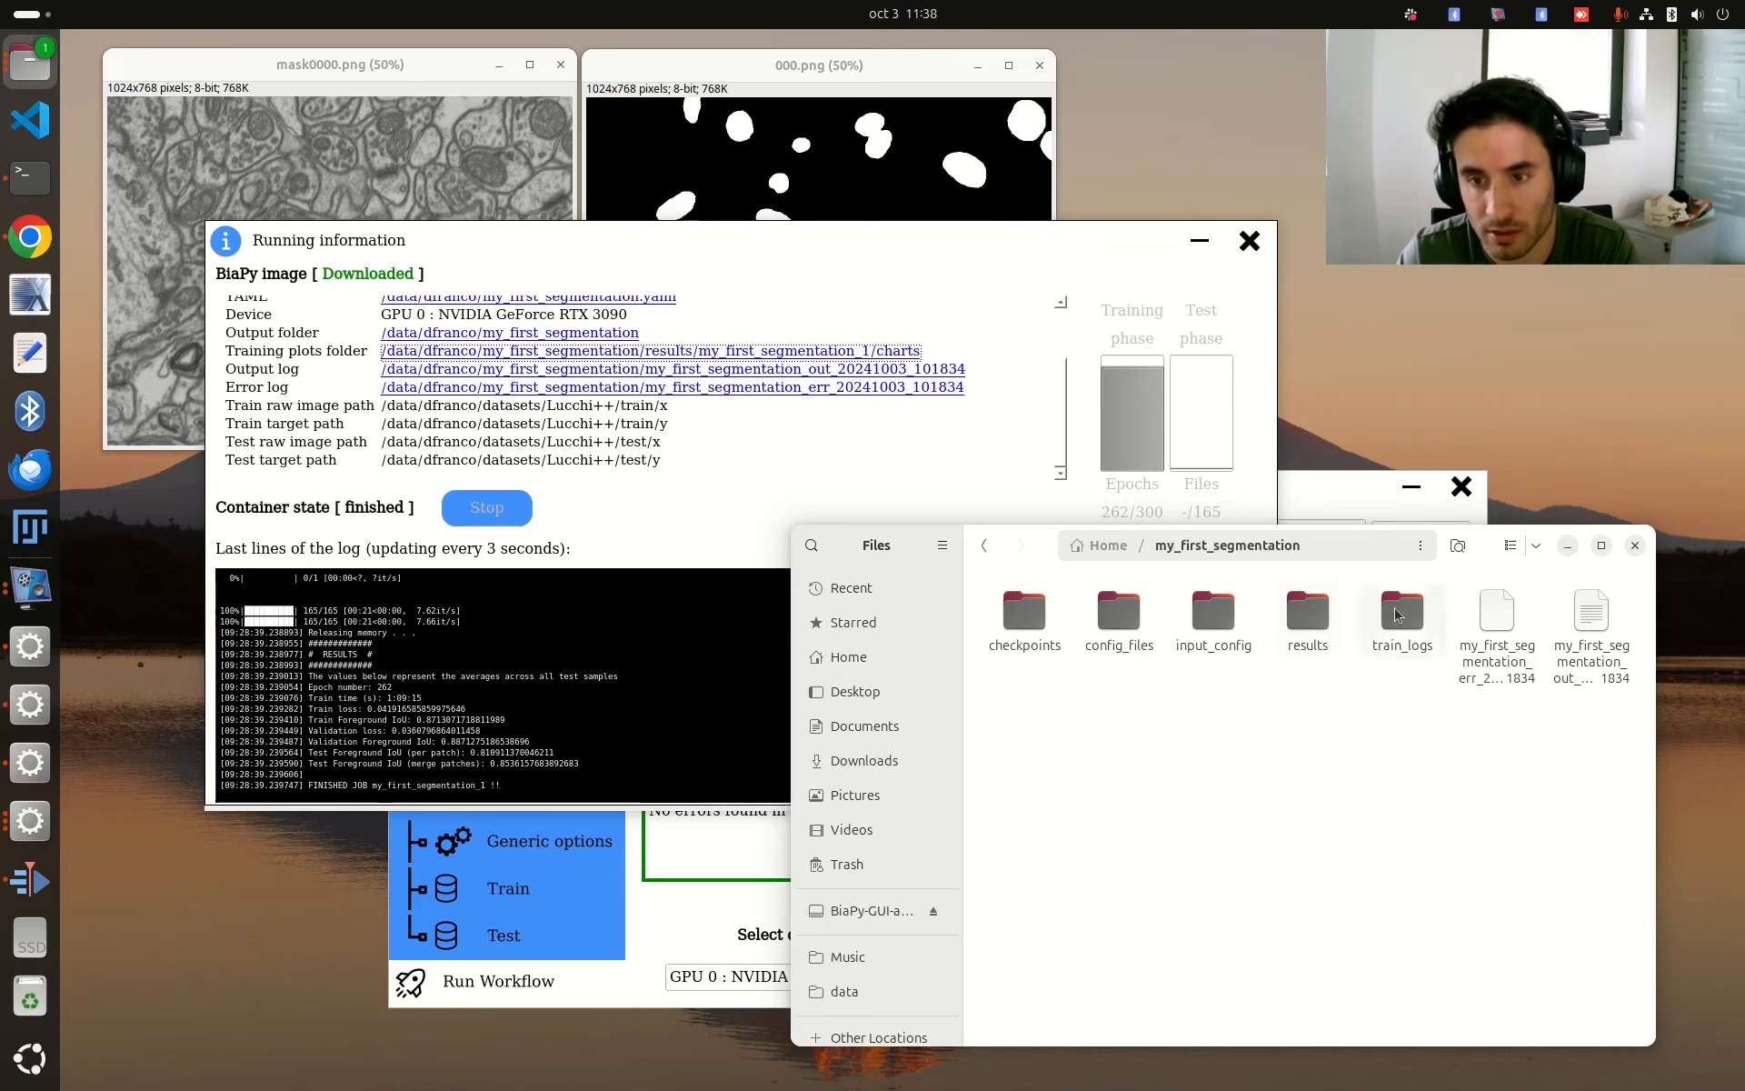
left_click_drag(1487, 554, 1535, 588)
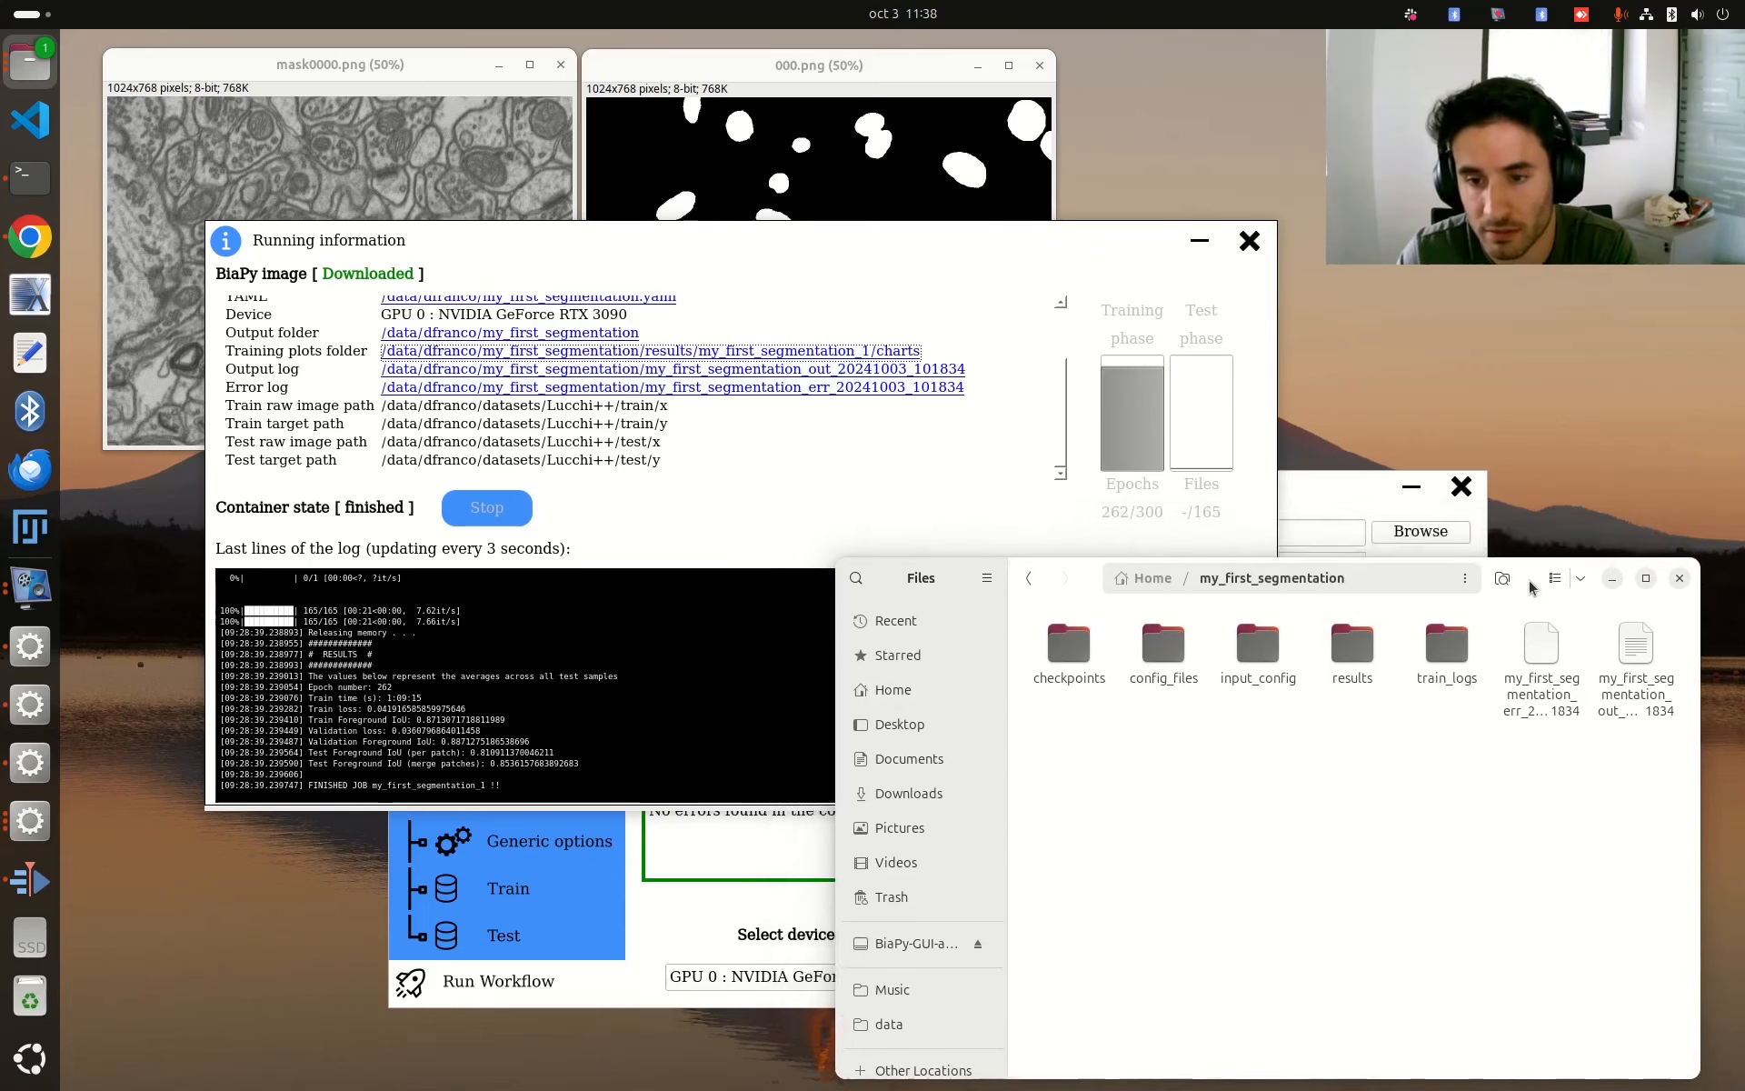
- Look through the results/my_first_segmentation_1 folder and open the loss plot my_first_segmentation_1_loss.png from its charts subfolder
double_click(1362, 656)
double_click(1095, 668)
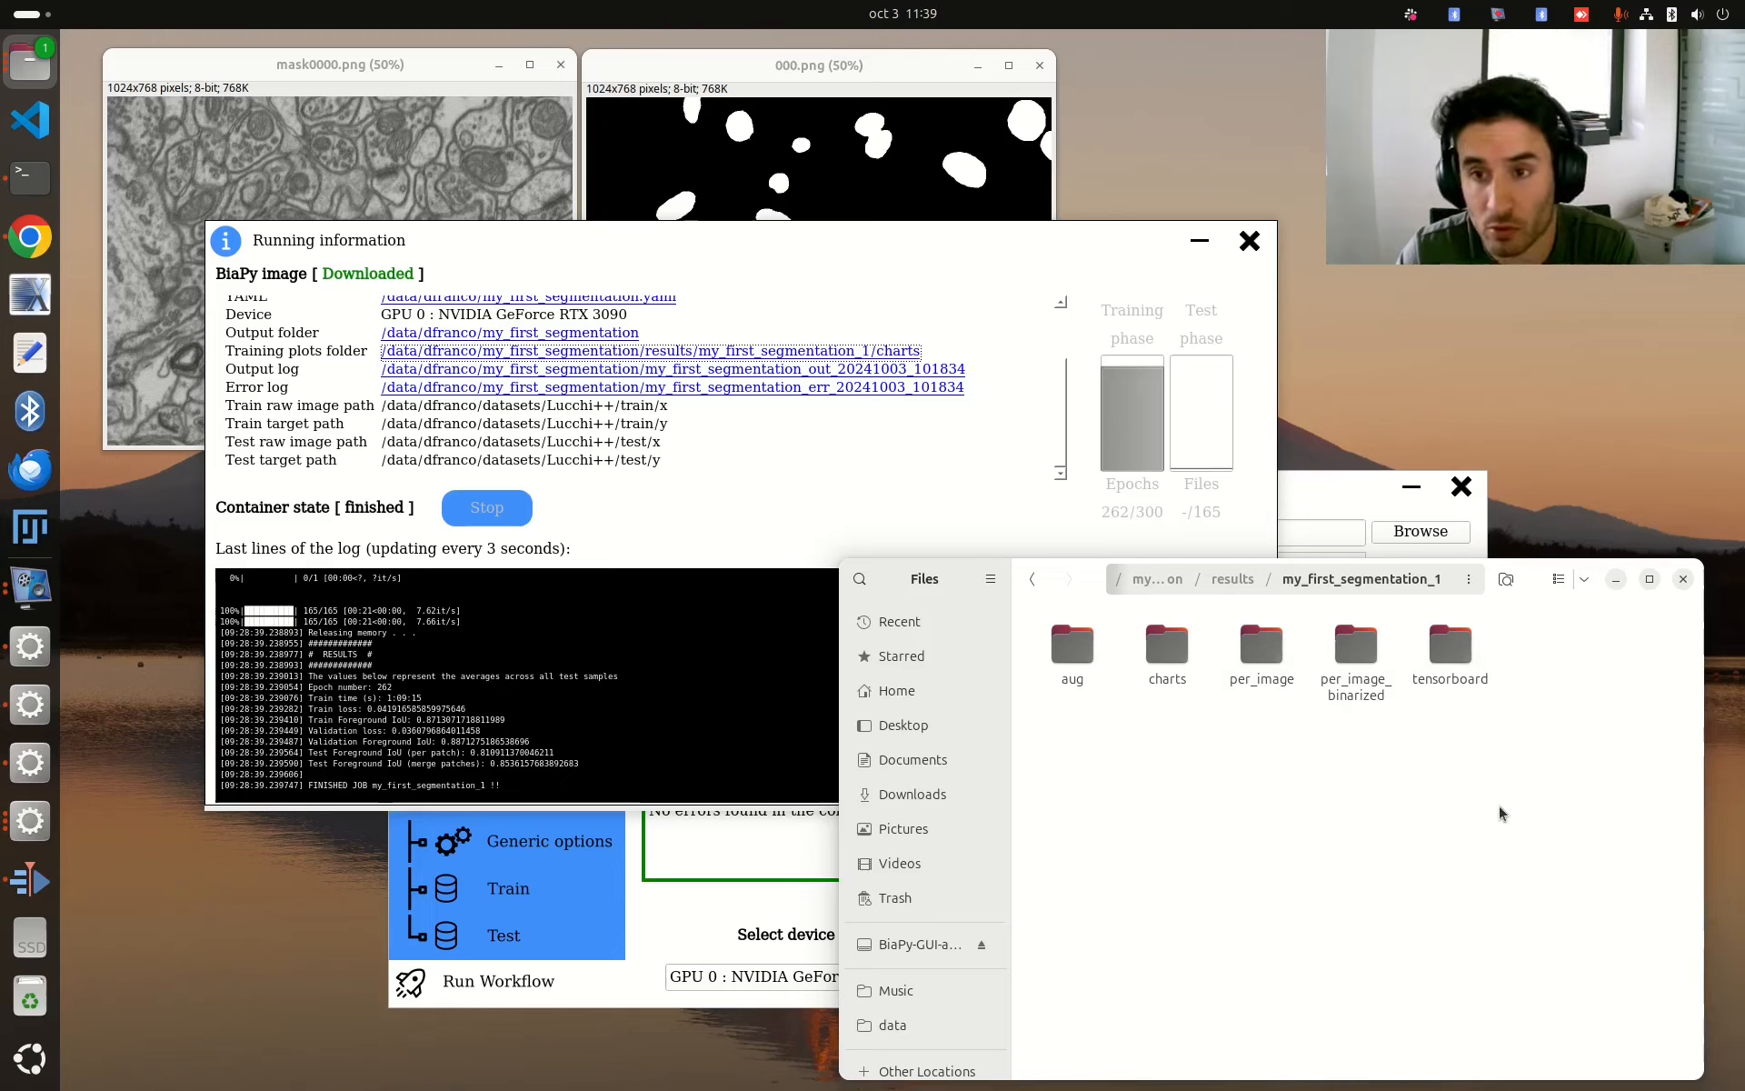
left_click_drag(1511, 795, 1111, 728)
left_click_drag(1056, 794, 1498, 708)
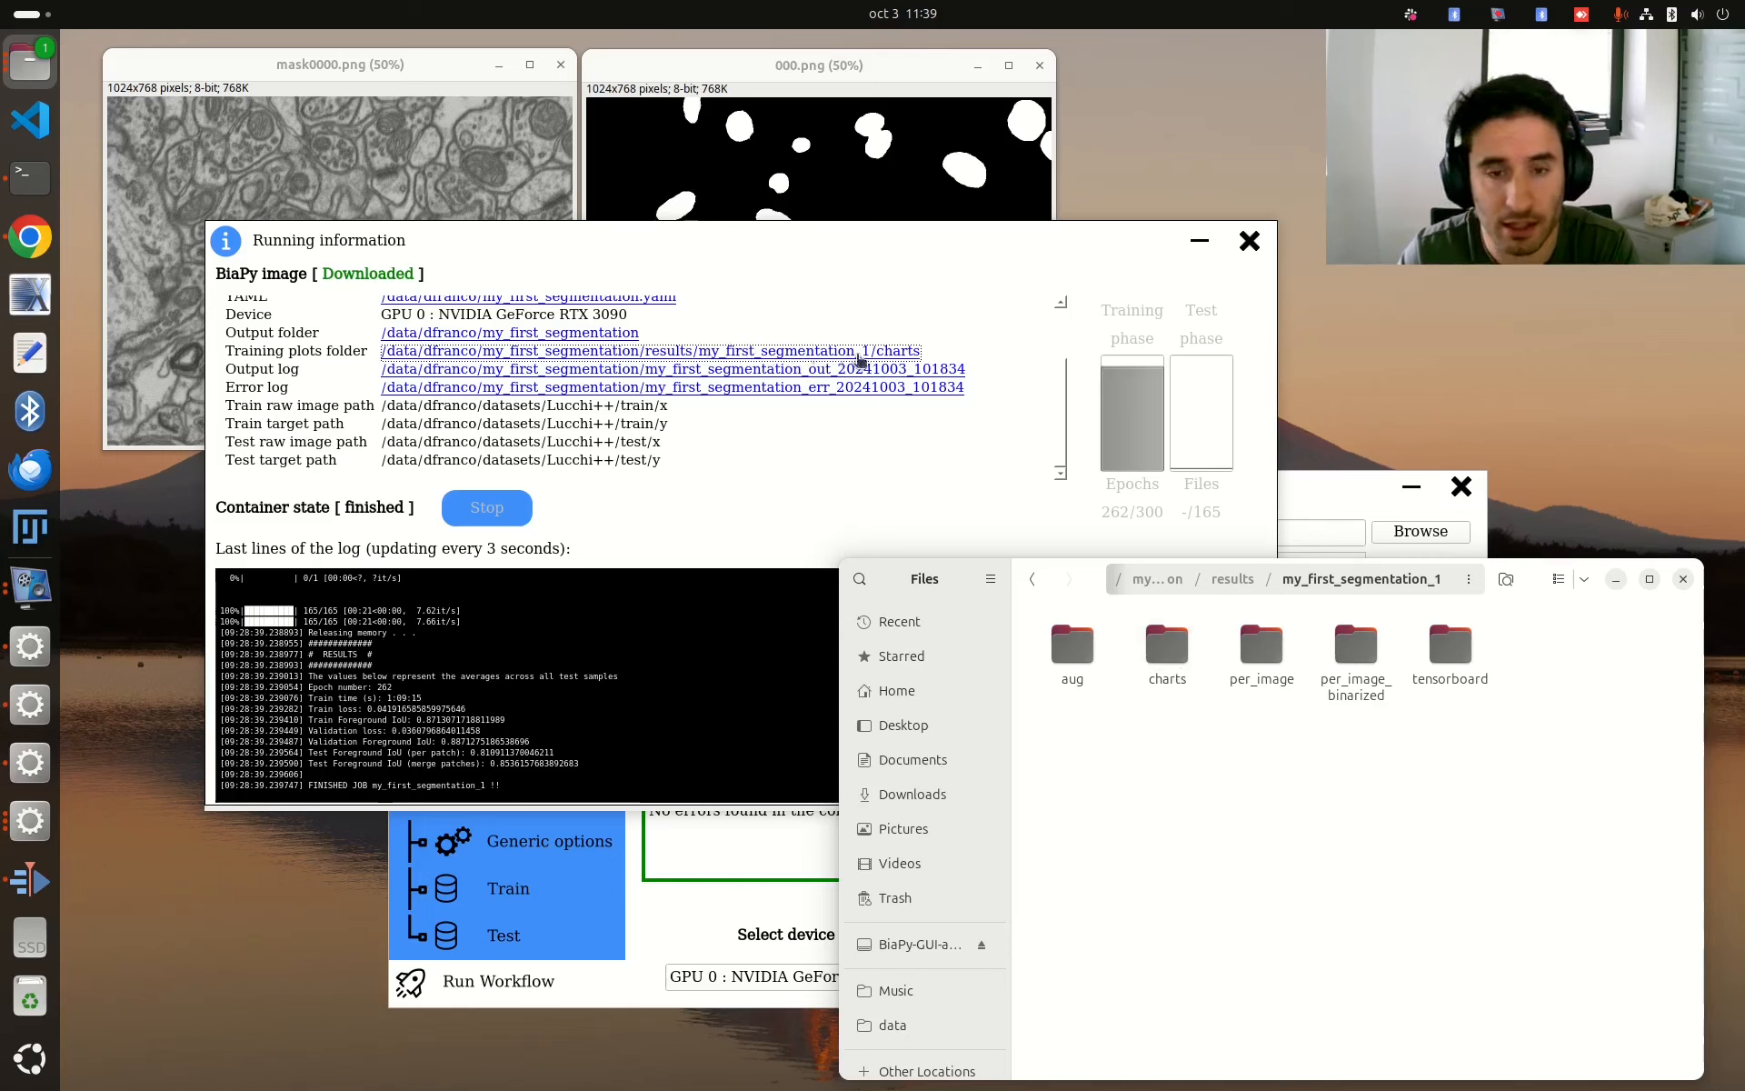
double_click(1153, 681)
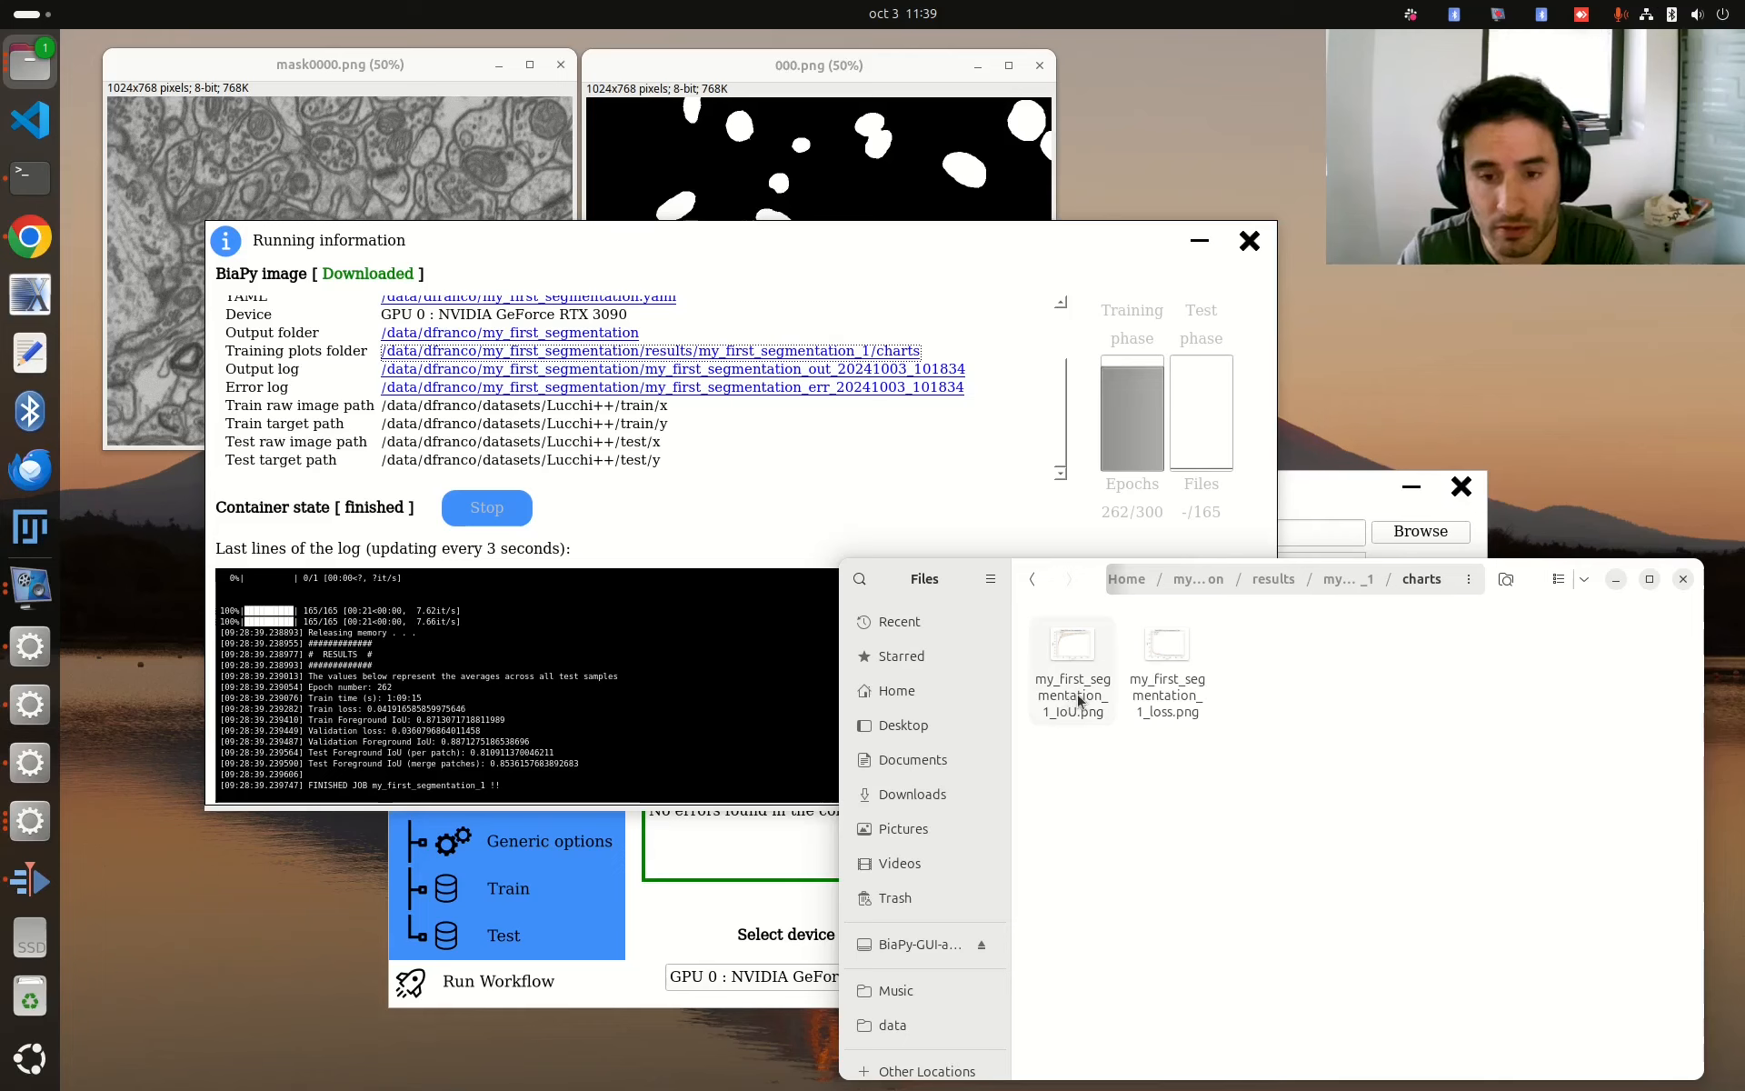
double_click(1160, 702)
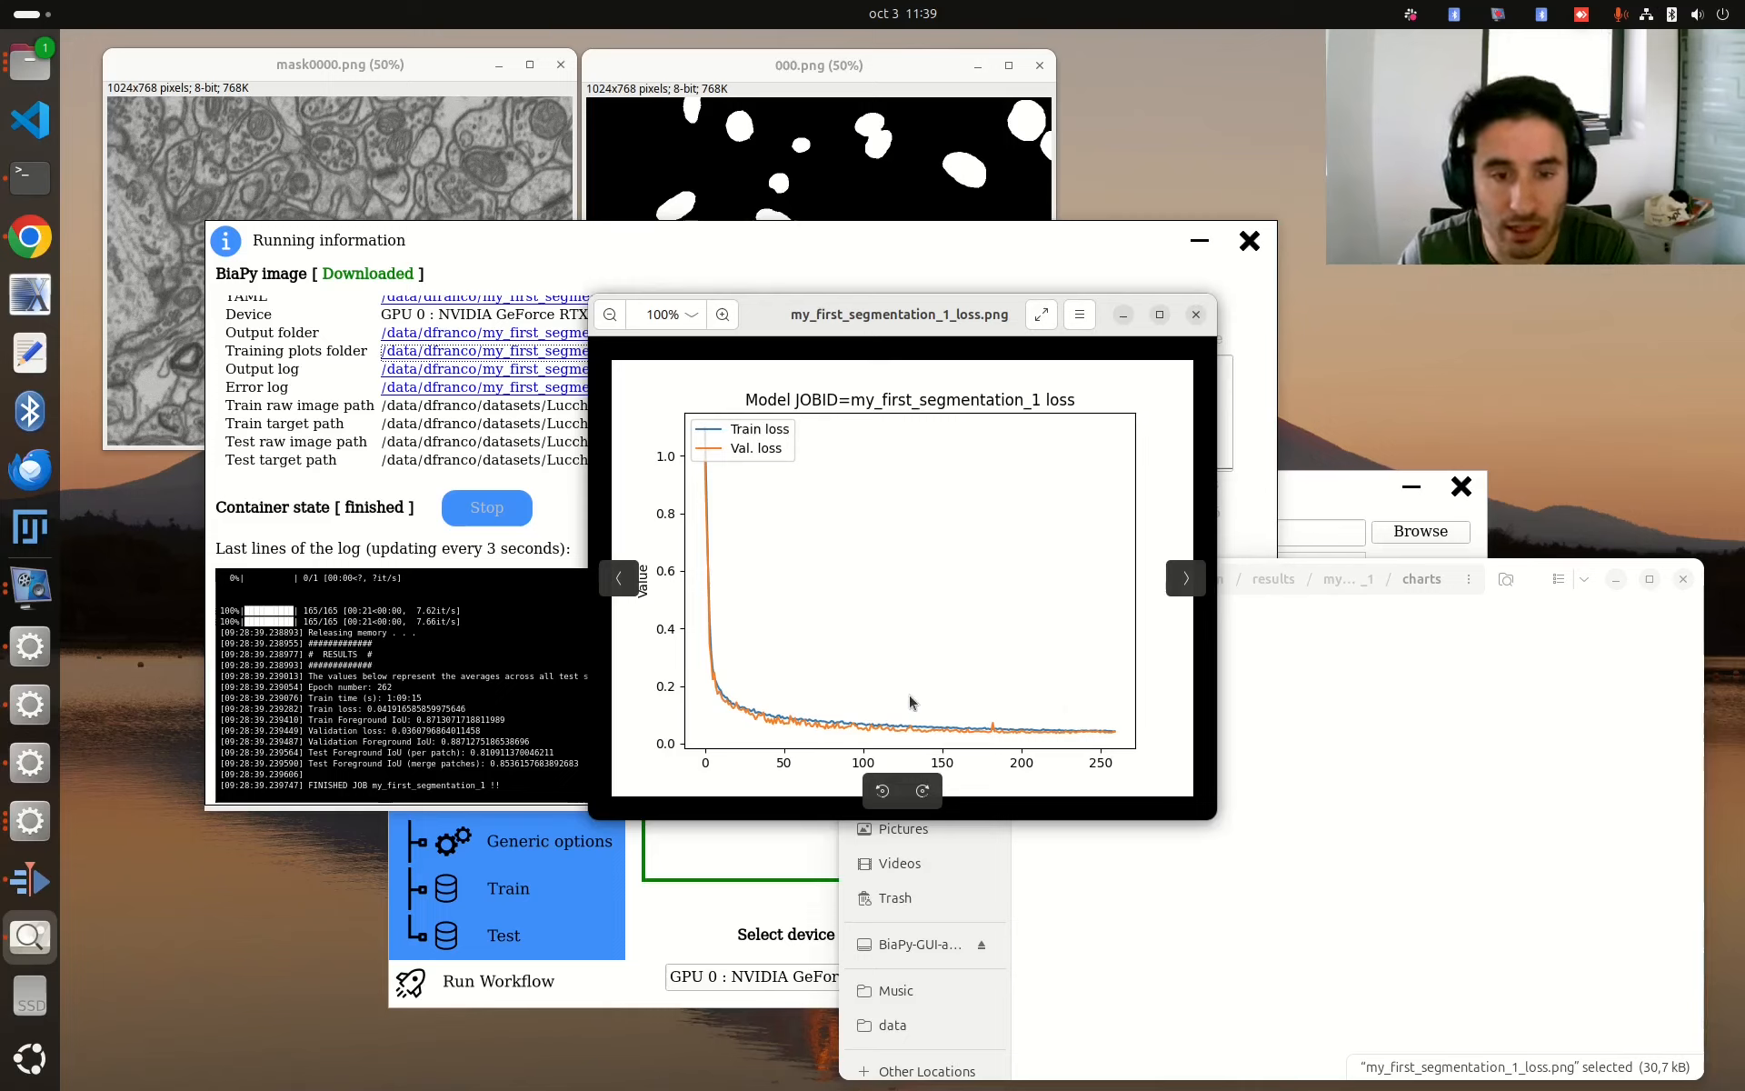
- View the training IoU plot my_first_segmentation_1_IoU.png and close the image viewer
left_click(618, 578)
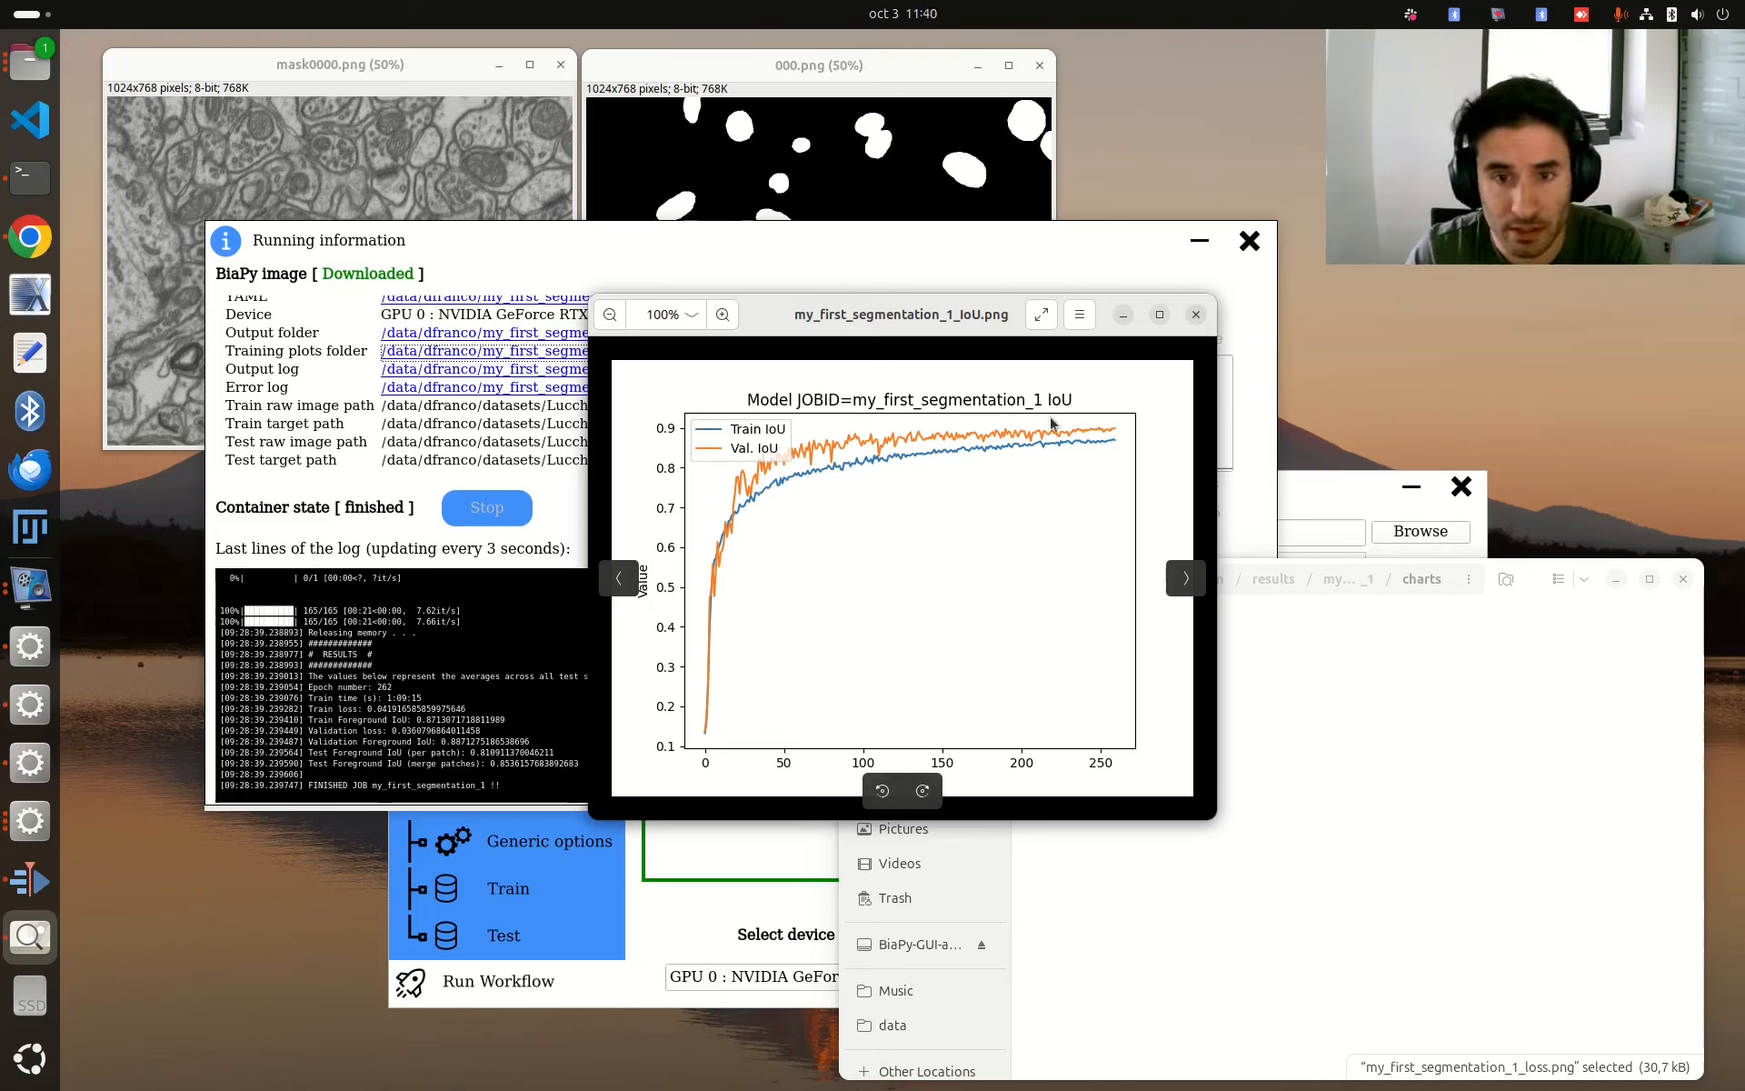
left_click(1196, 315)
left_click(1378, 695)
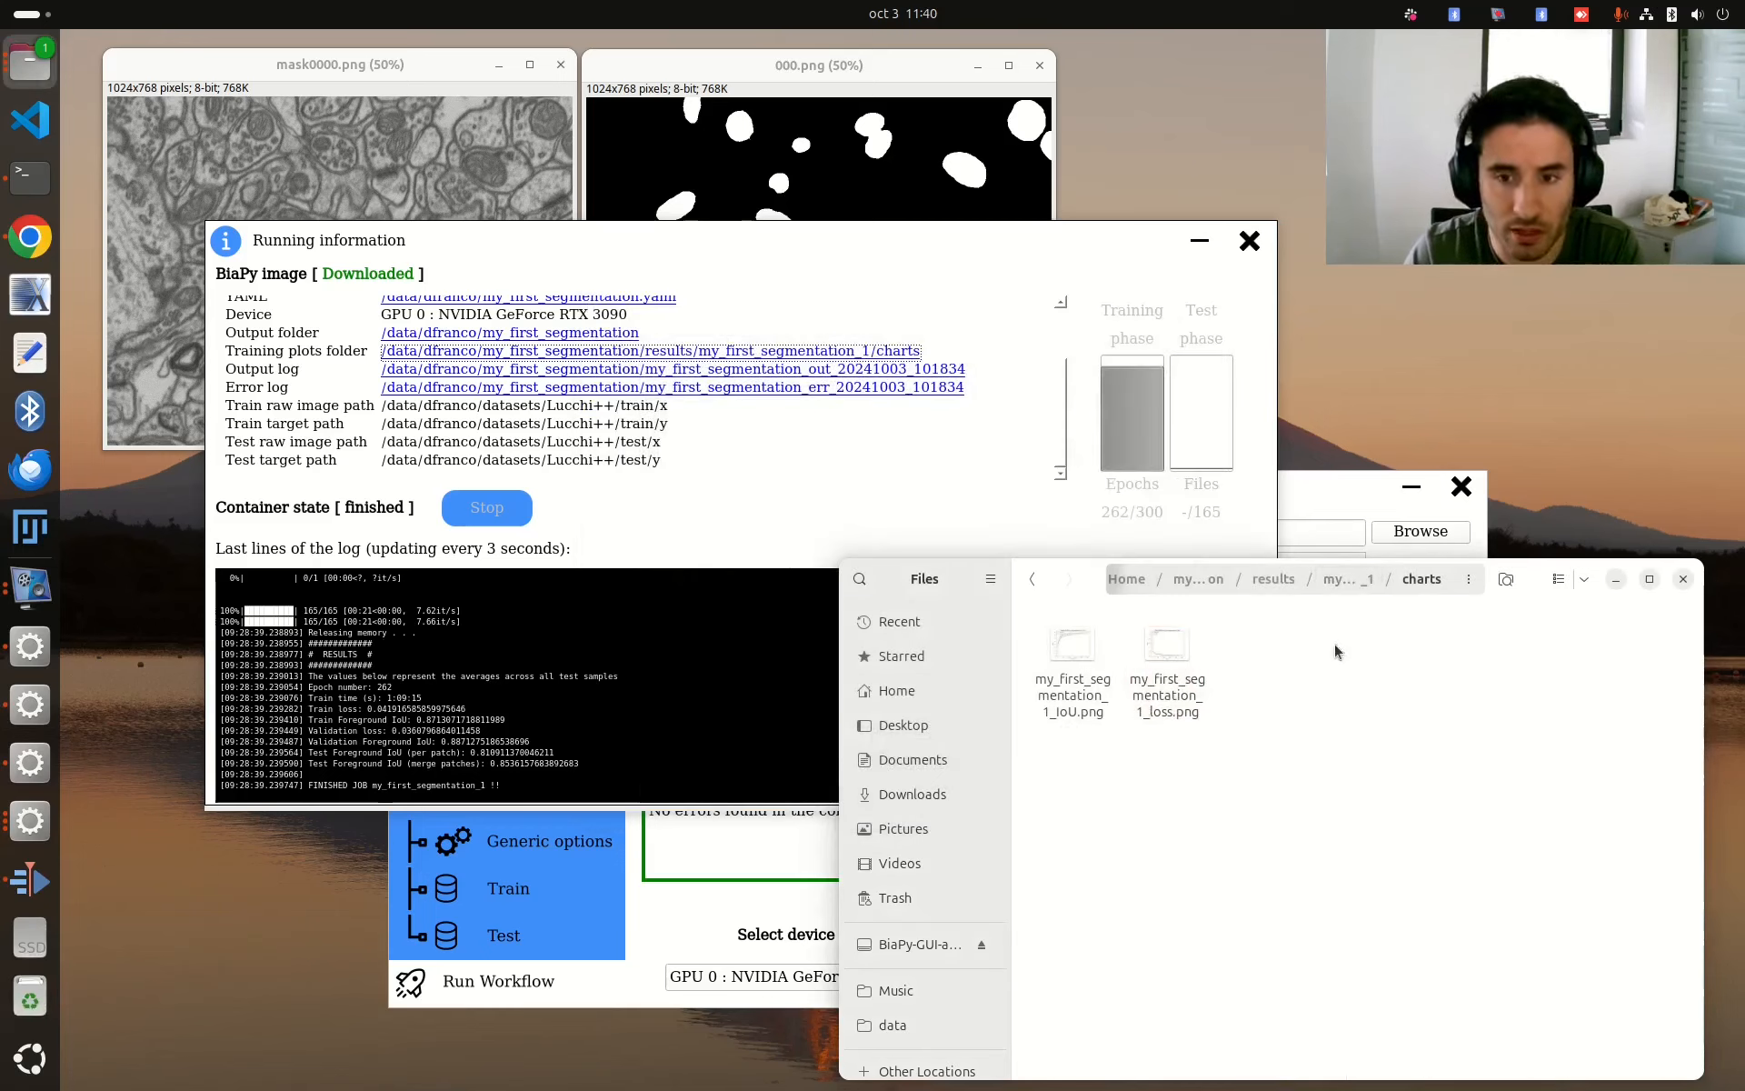
- Open test_0000.tif from the run's per_image results folder in Fiji and close the two previously opened images
left_click(1354, 579)
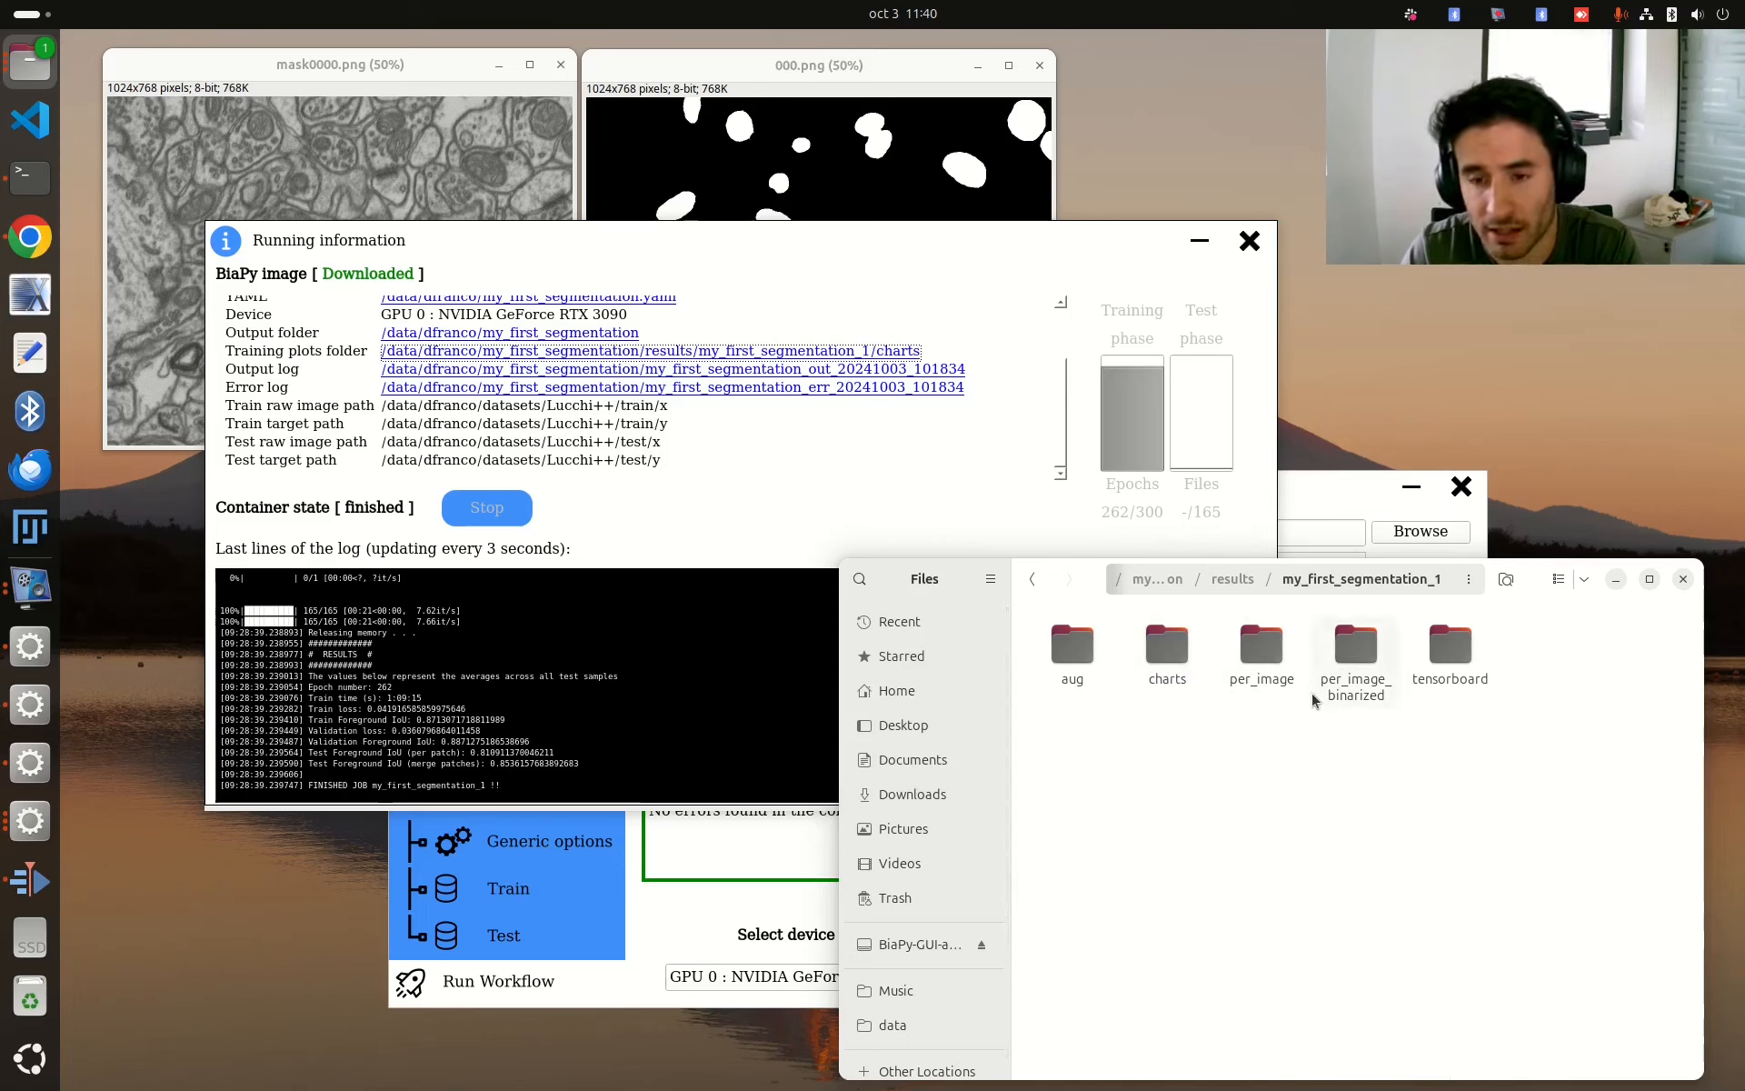
double_click(1263, 650)
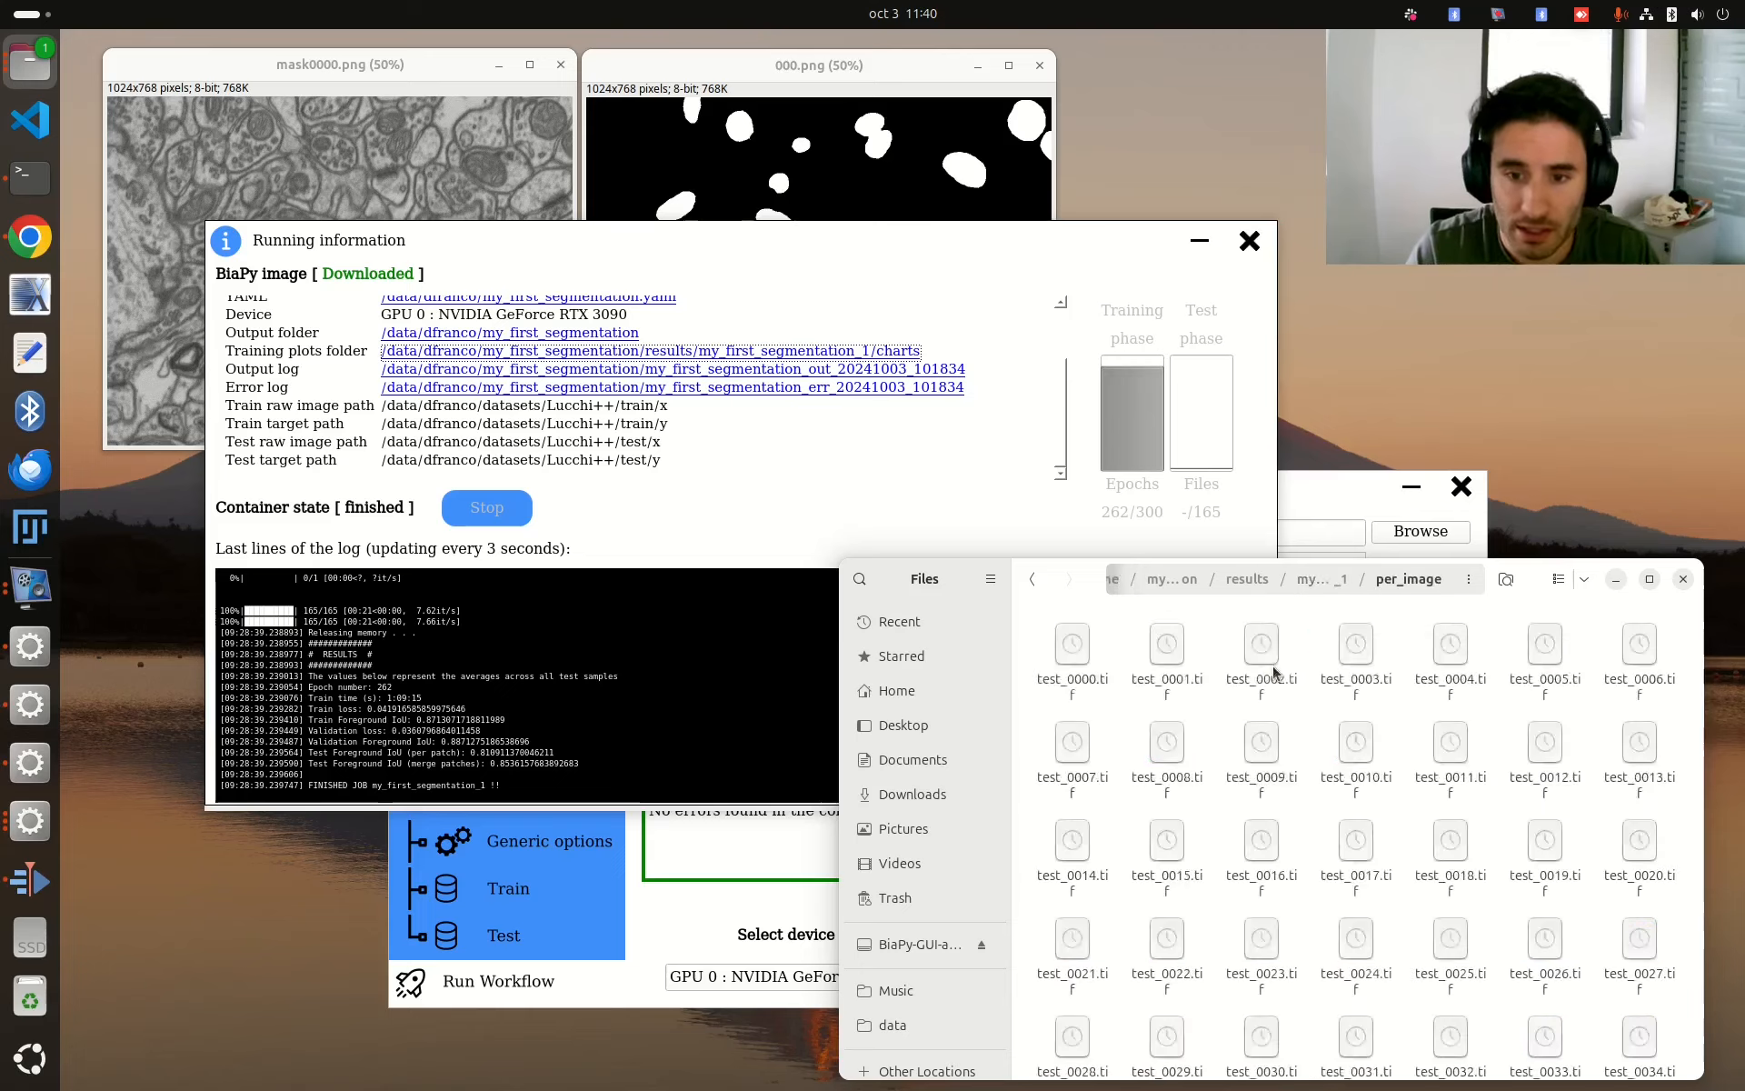
left_click_drag(1534, 564, 1540, 562)
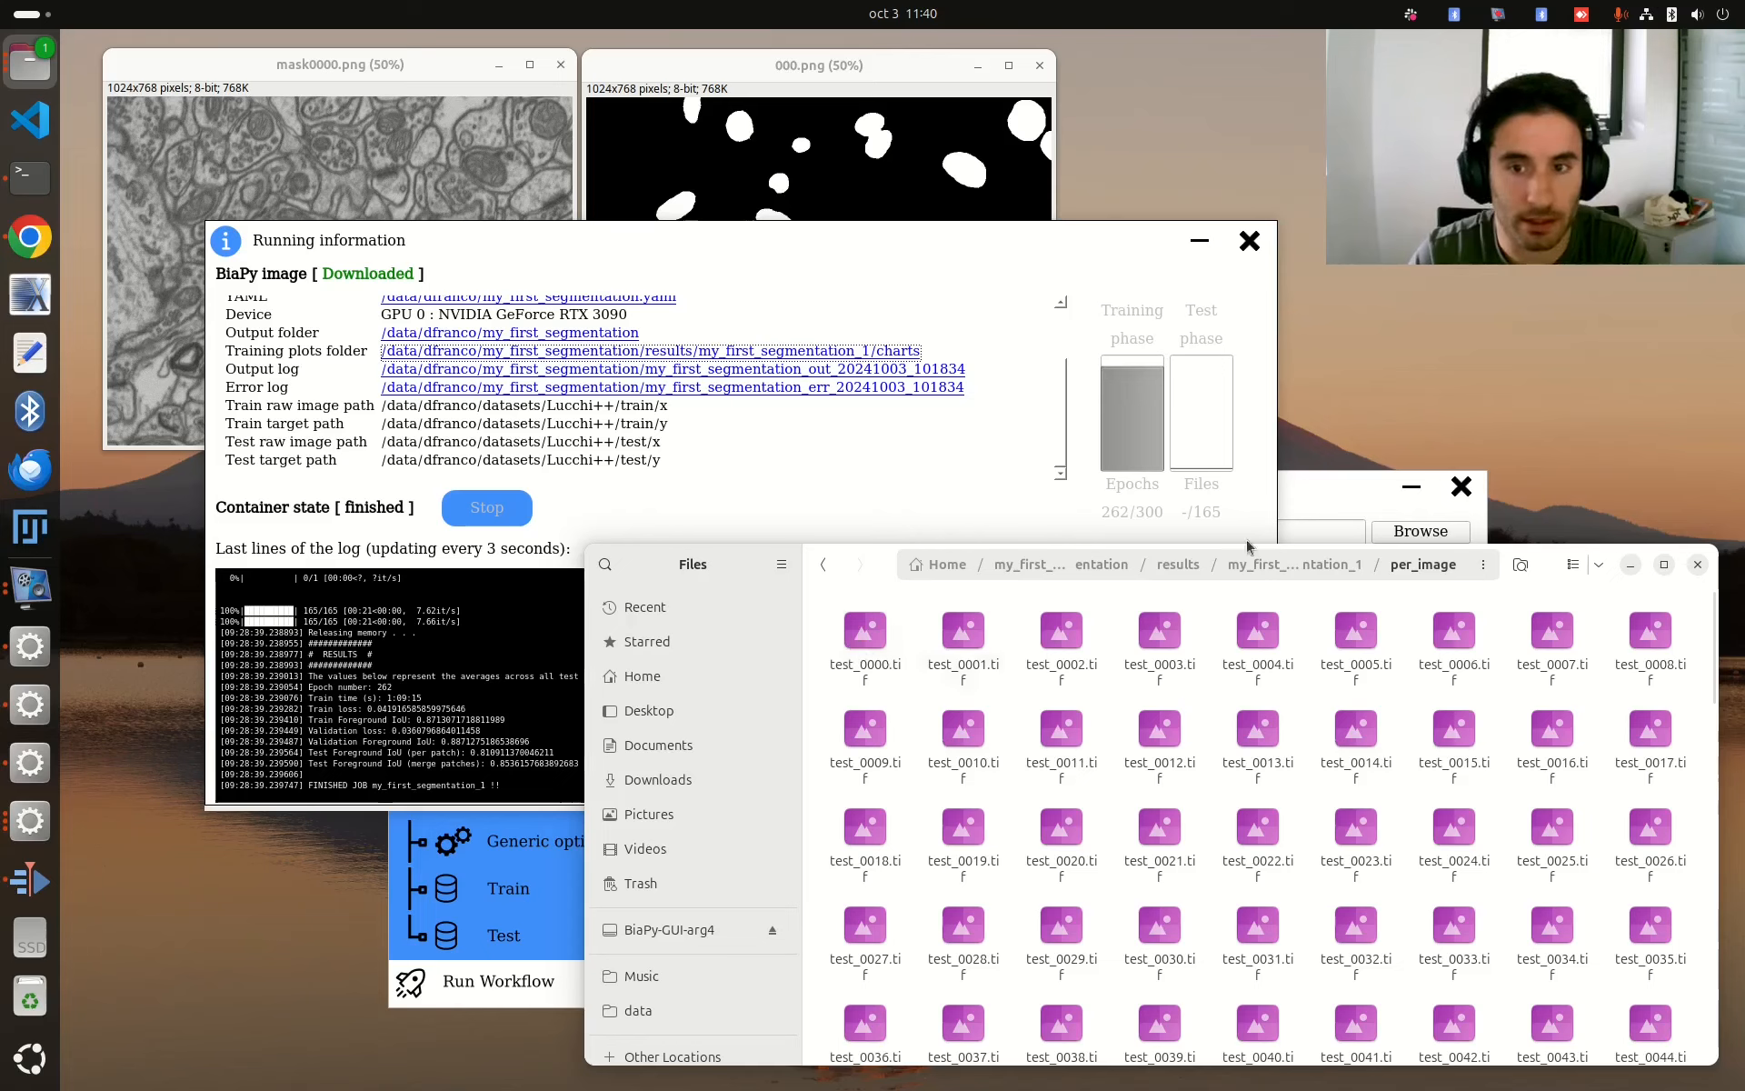
left_click(30, 645)
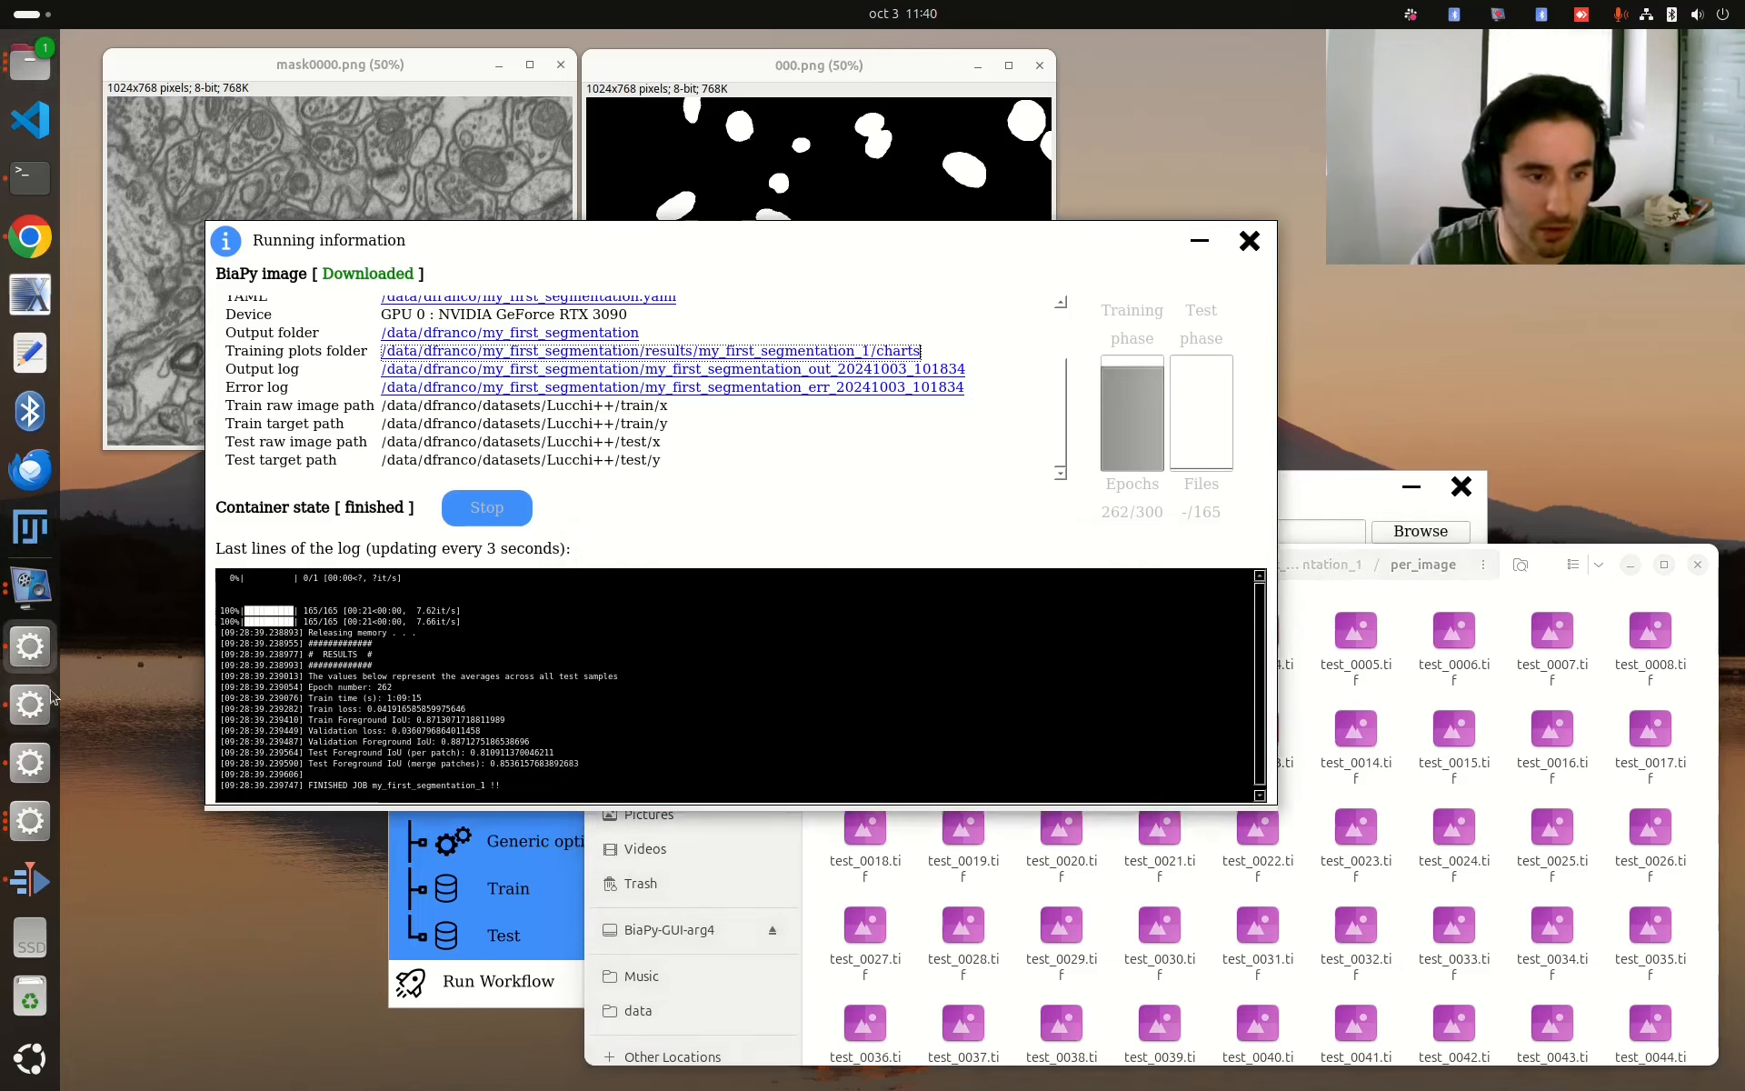
left_click(30, 761)
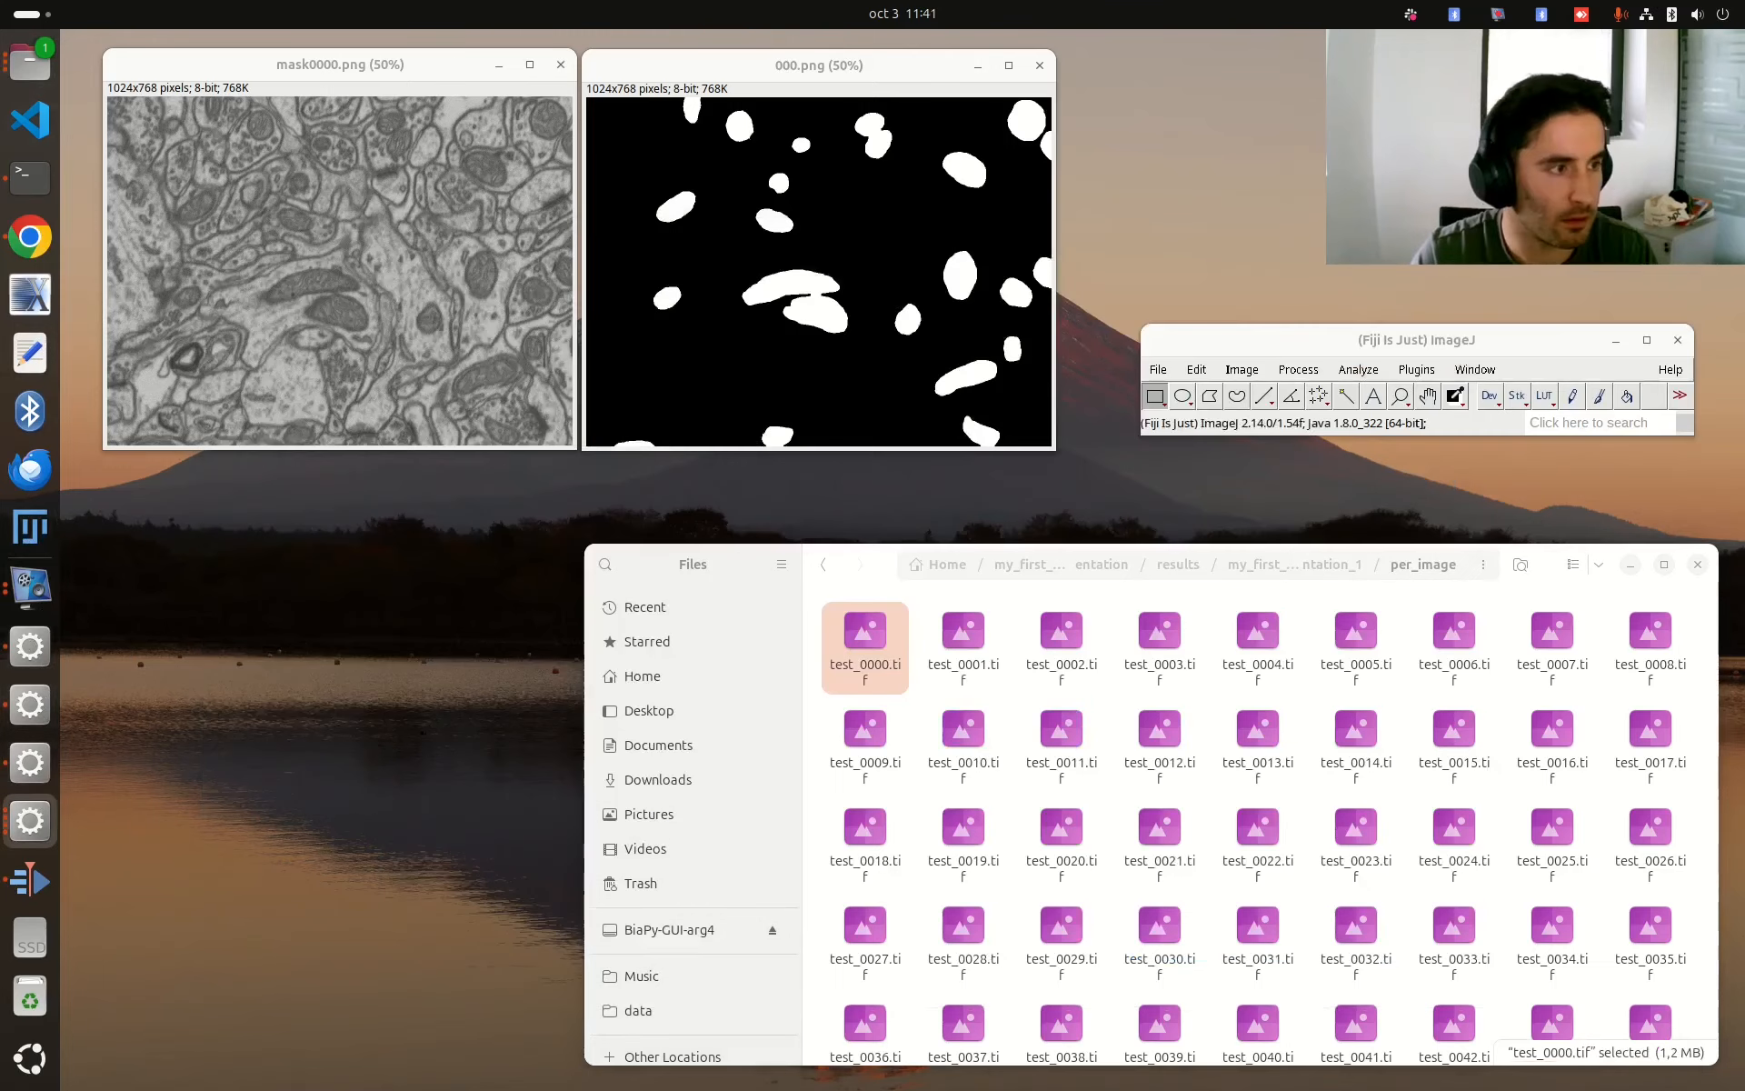
left_click_drag(0, 413, 884, 99)
left_click(1039, 65)
left_click(561, 64)
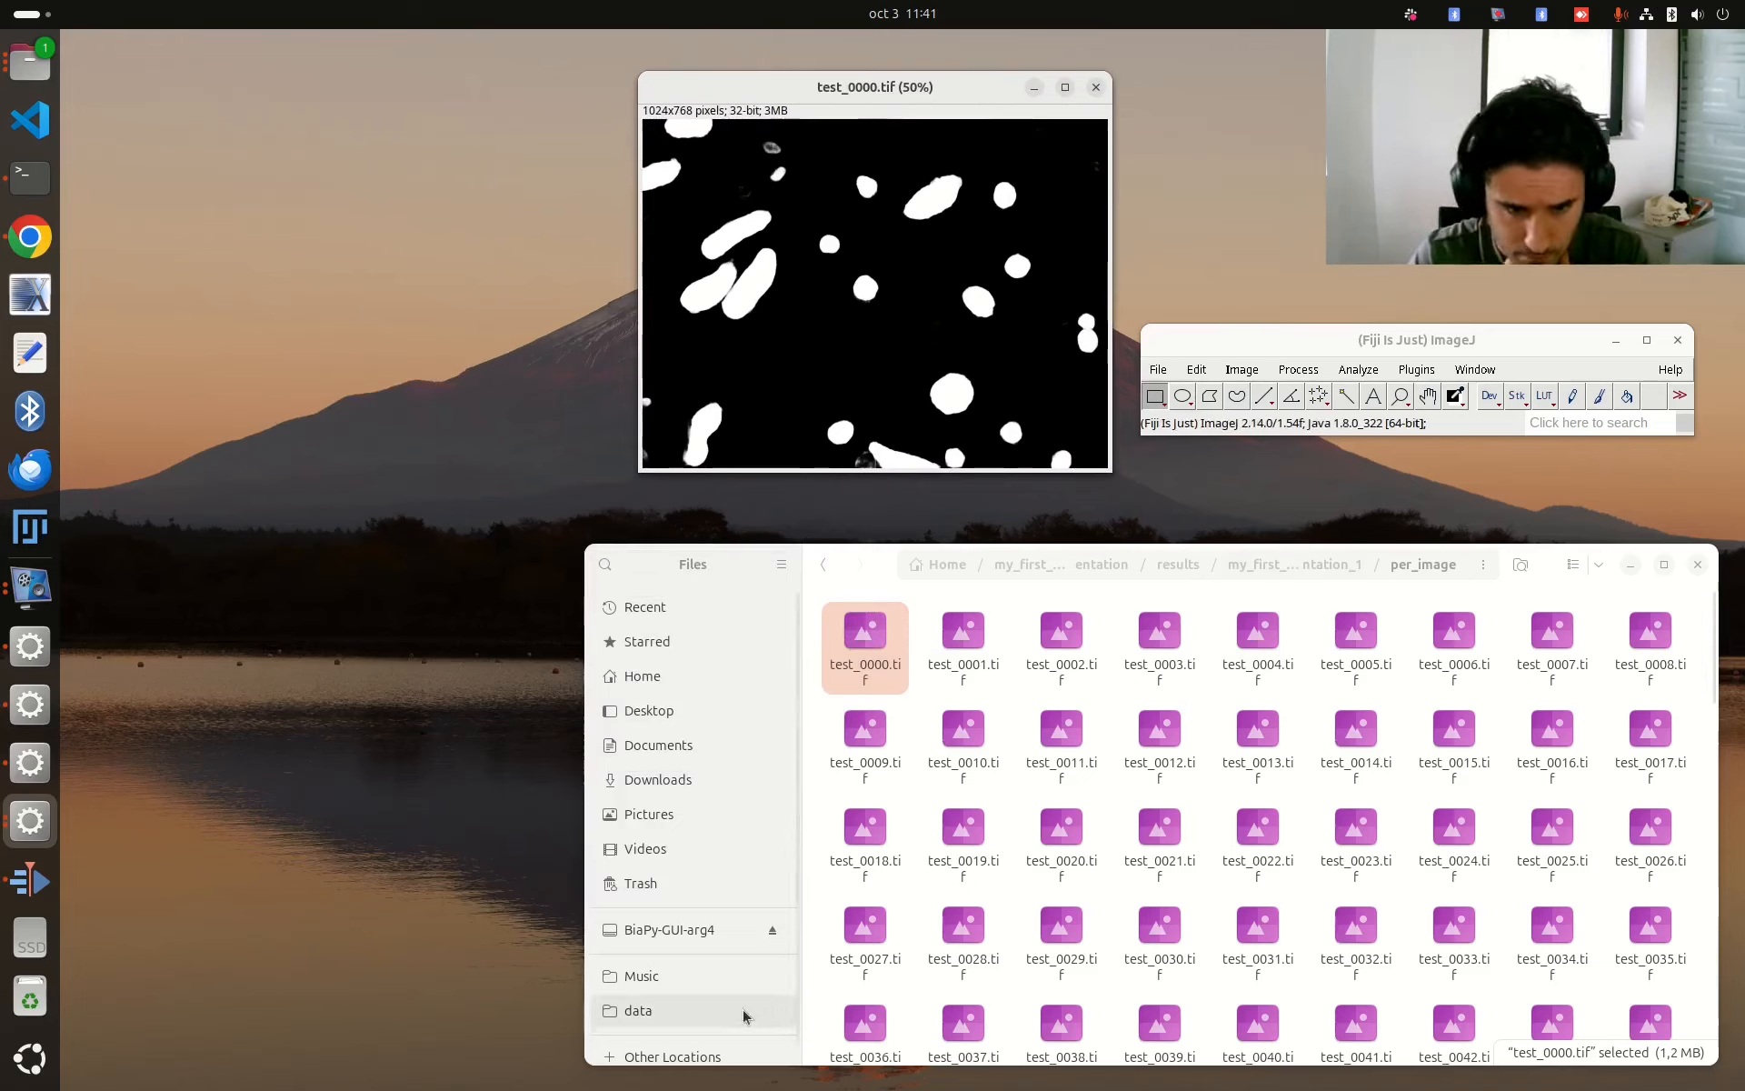
- Open the raw test image test_0000.png from data/lucchi/test/x in Fiji and place it beside the test_0000.tif prediction
left_click(699, 1011)
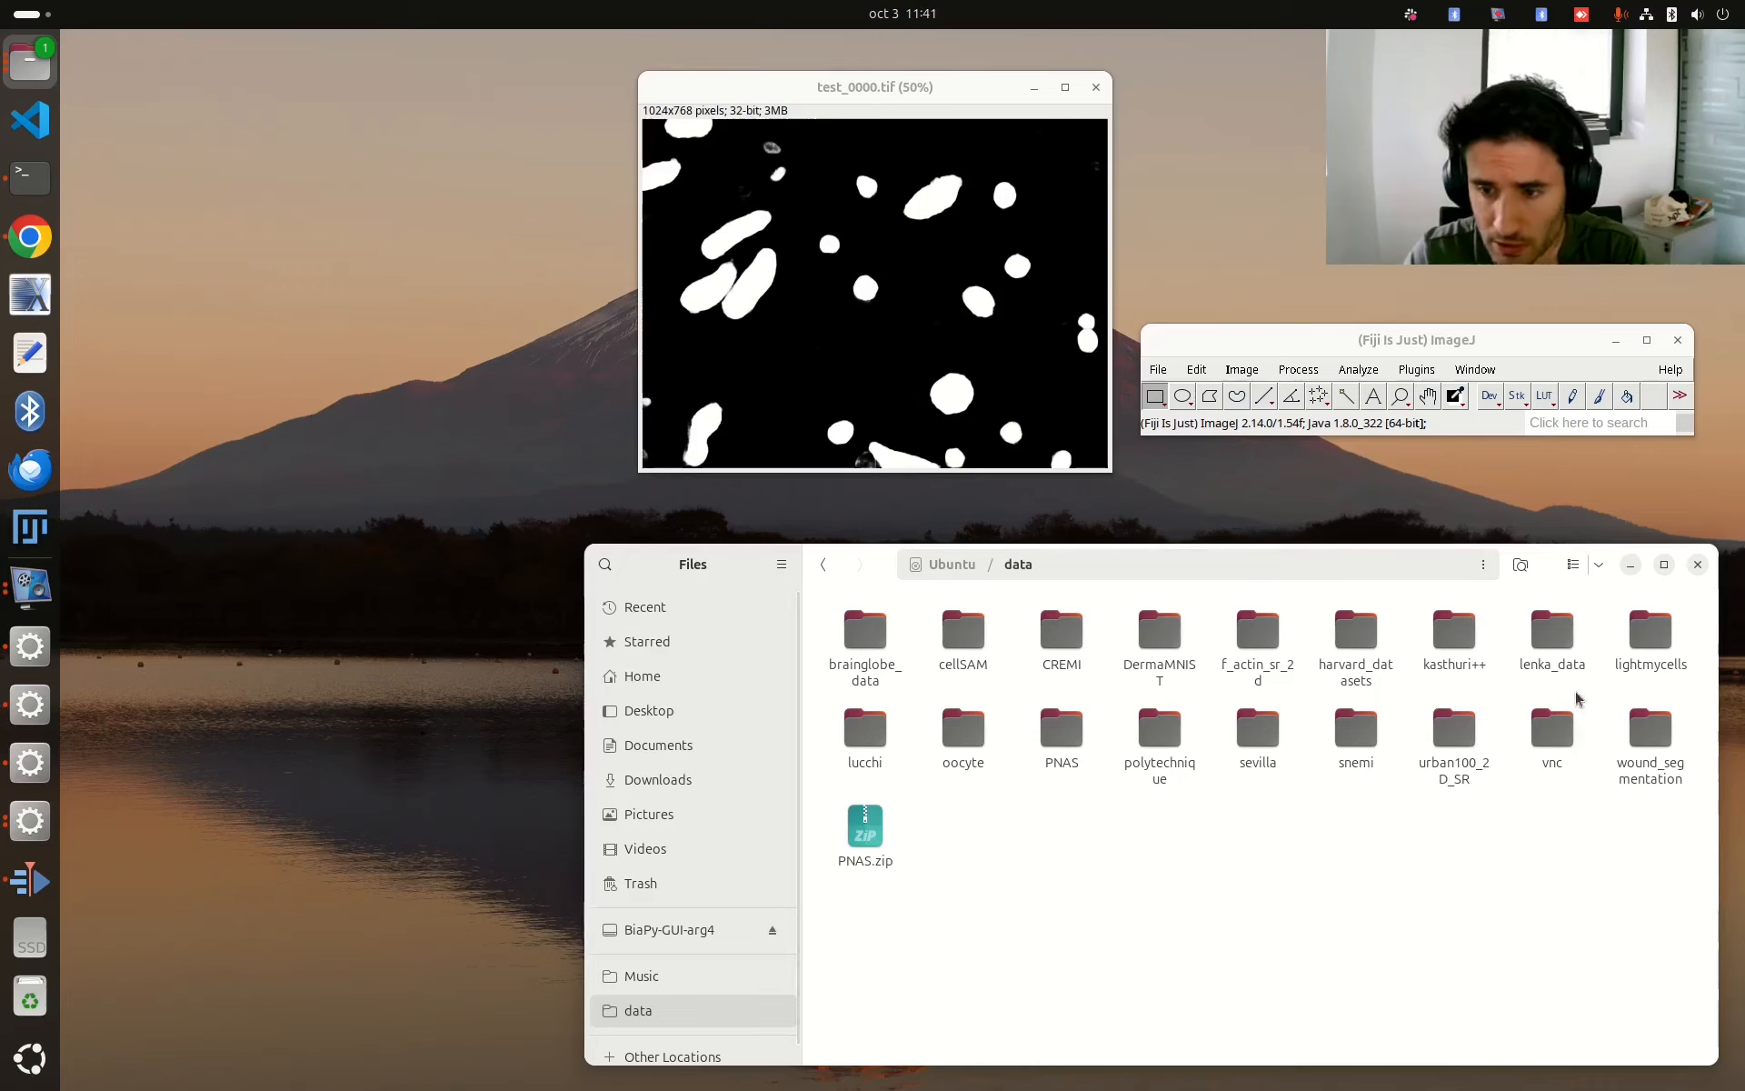
double_click(880, 747)
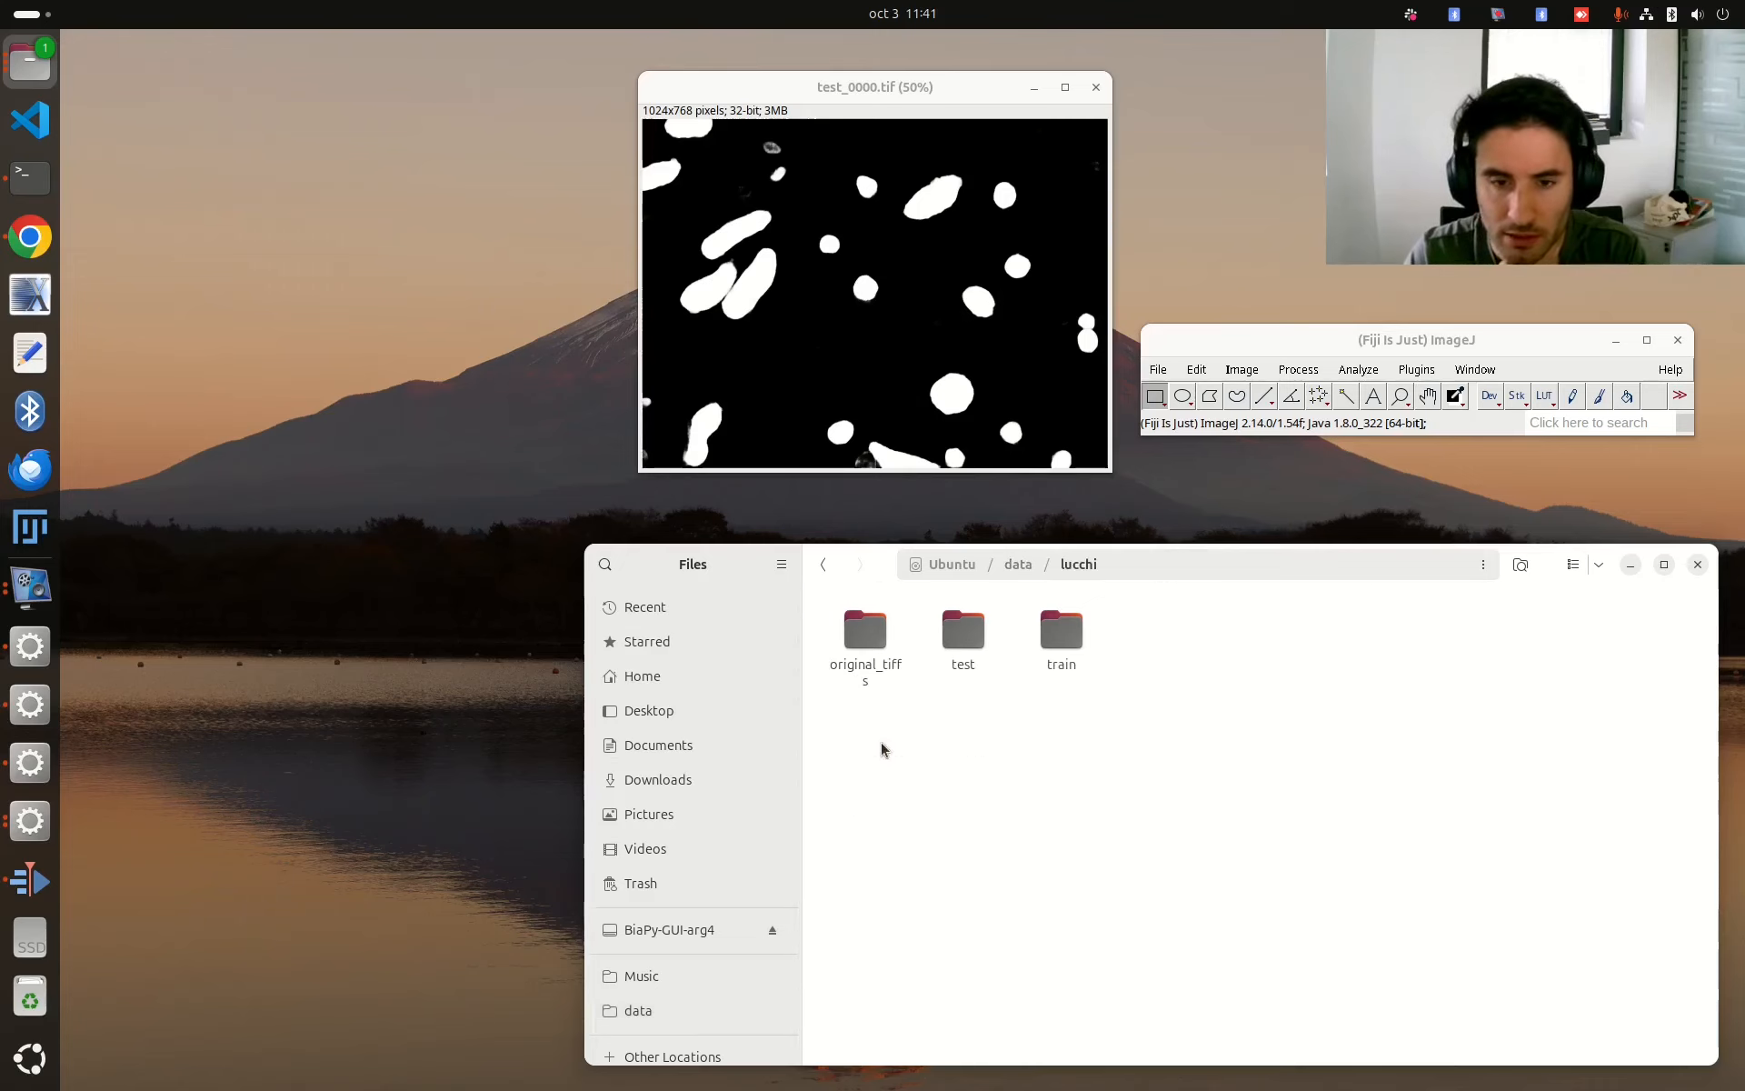
double_click(1053, 643)
key("alt+Left")
double_click(959, 658)
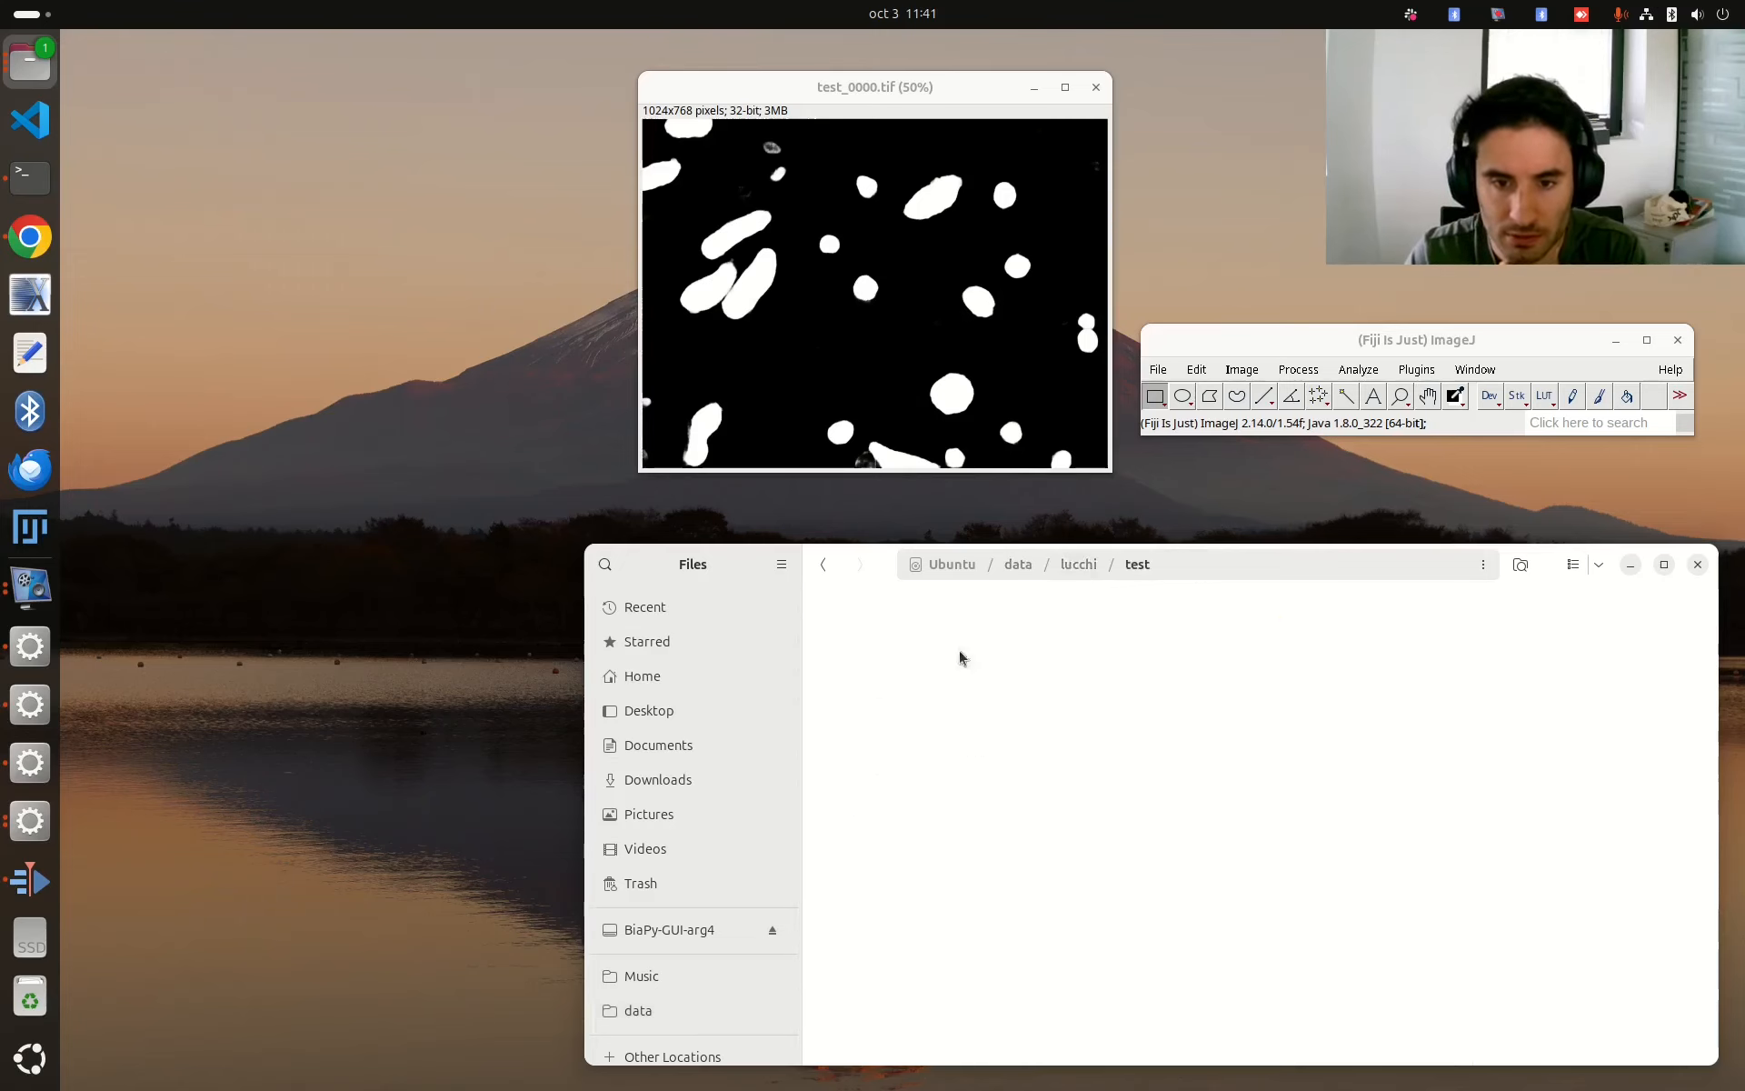
double_click(864, 641)
left_click_drag(864, 636, 1216, 420)
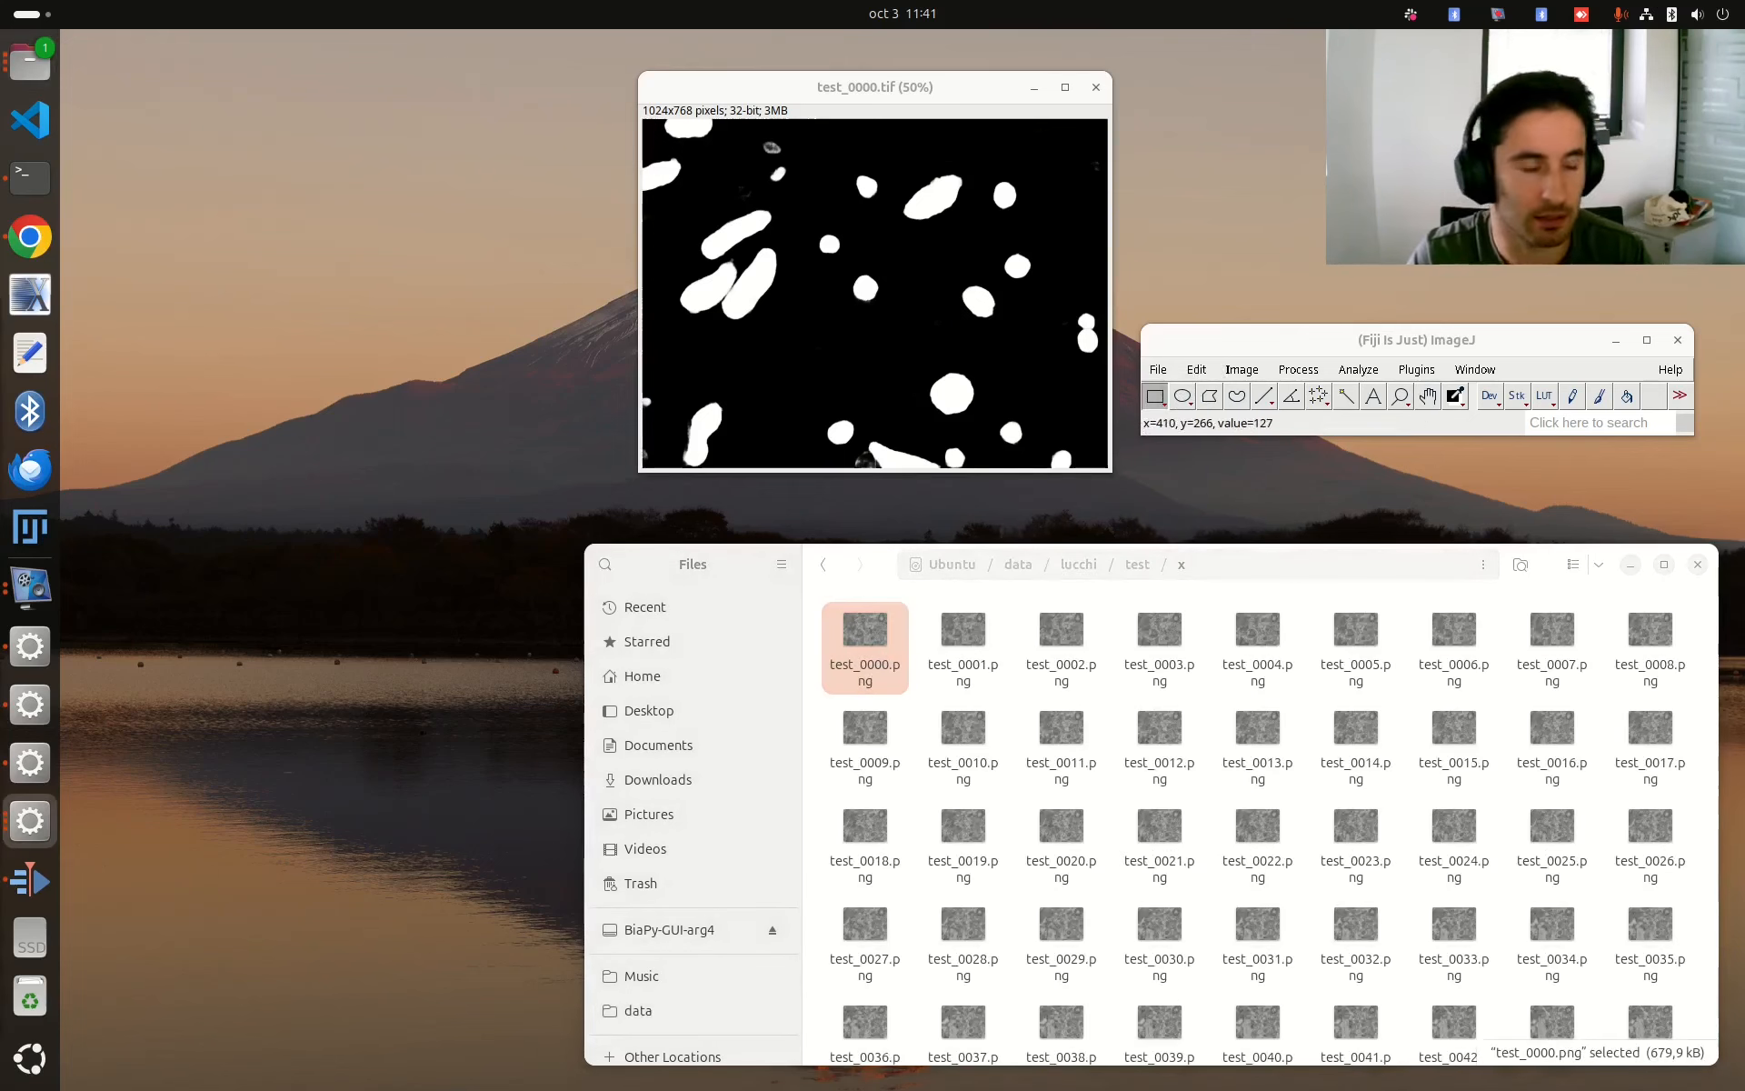
left_click_drag(385, 166, 425, 88)
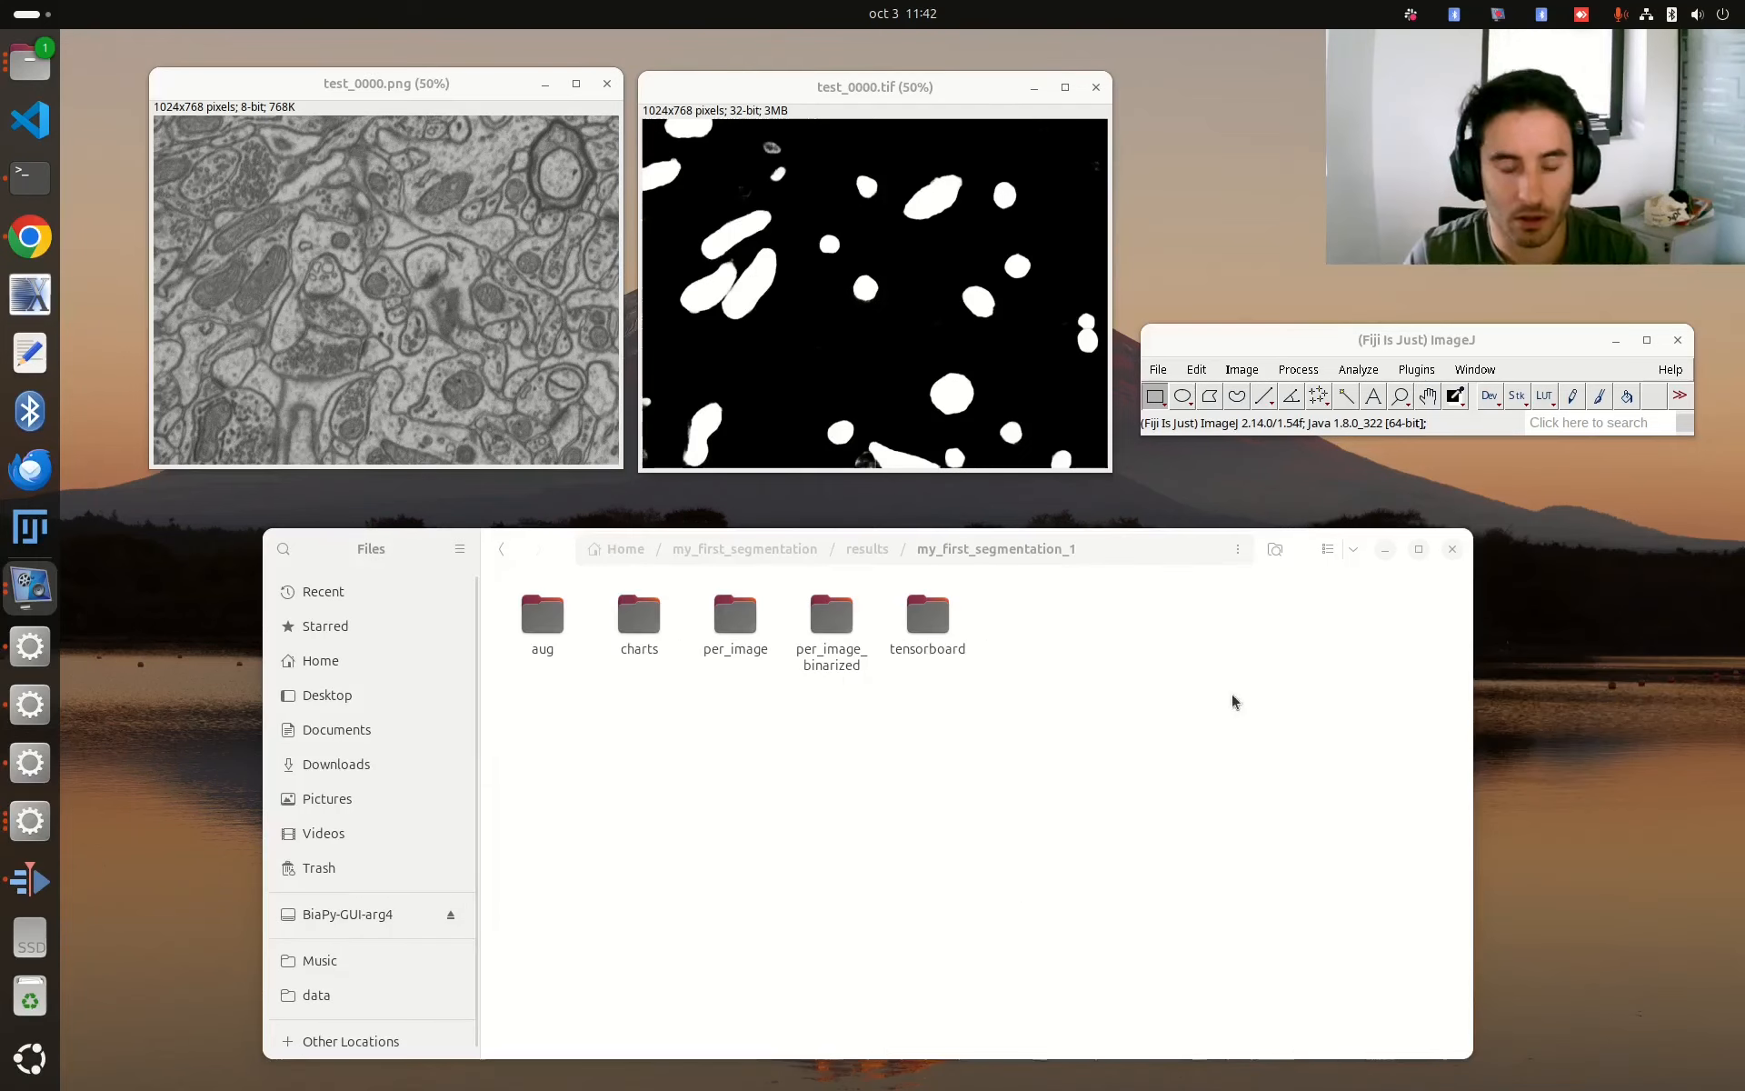
- Open test_0000.tif from the per_image_binarized results folder in Fiji and place it over the per_image prediction
double_click(817, 645)
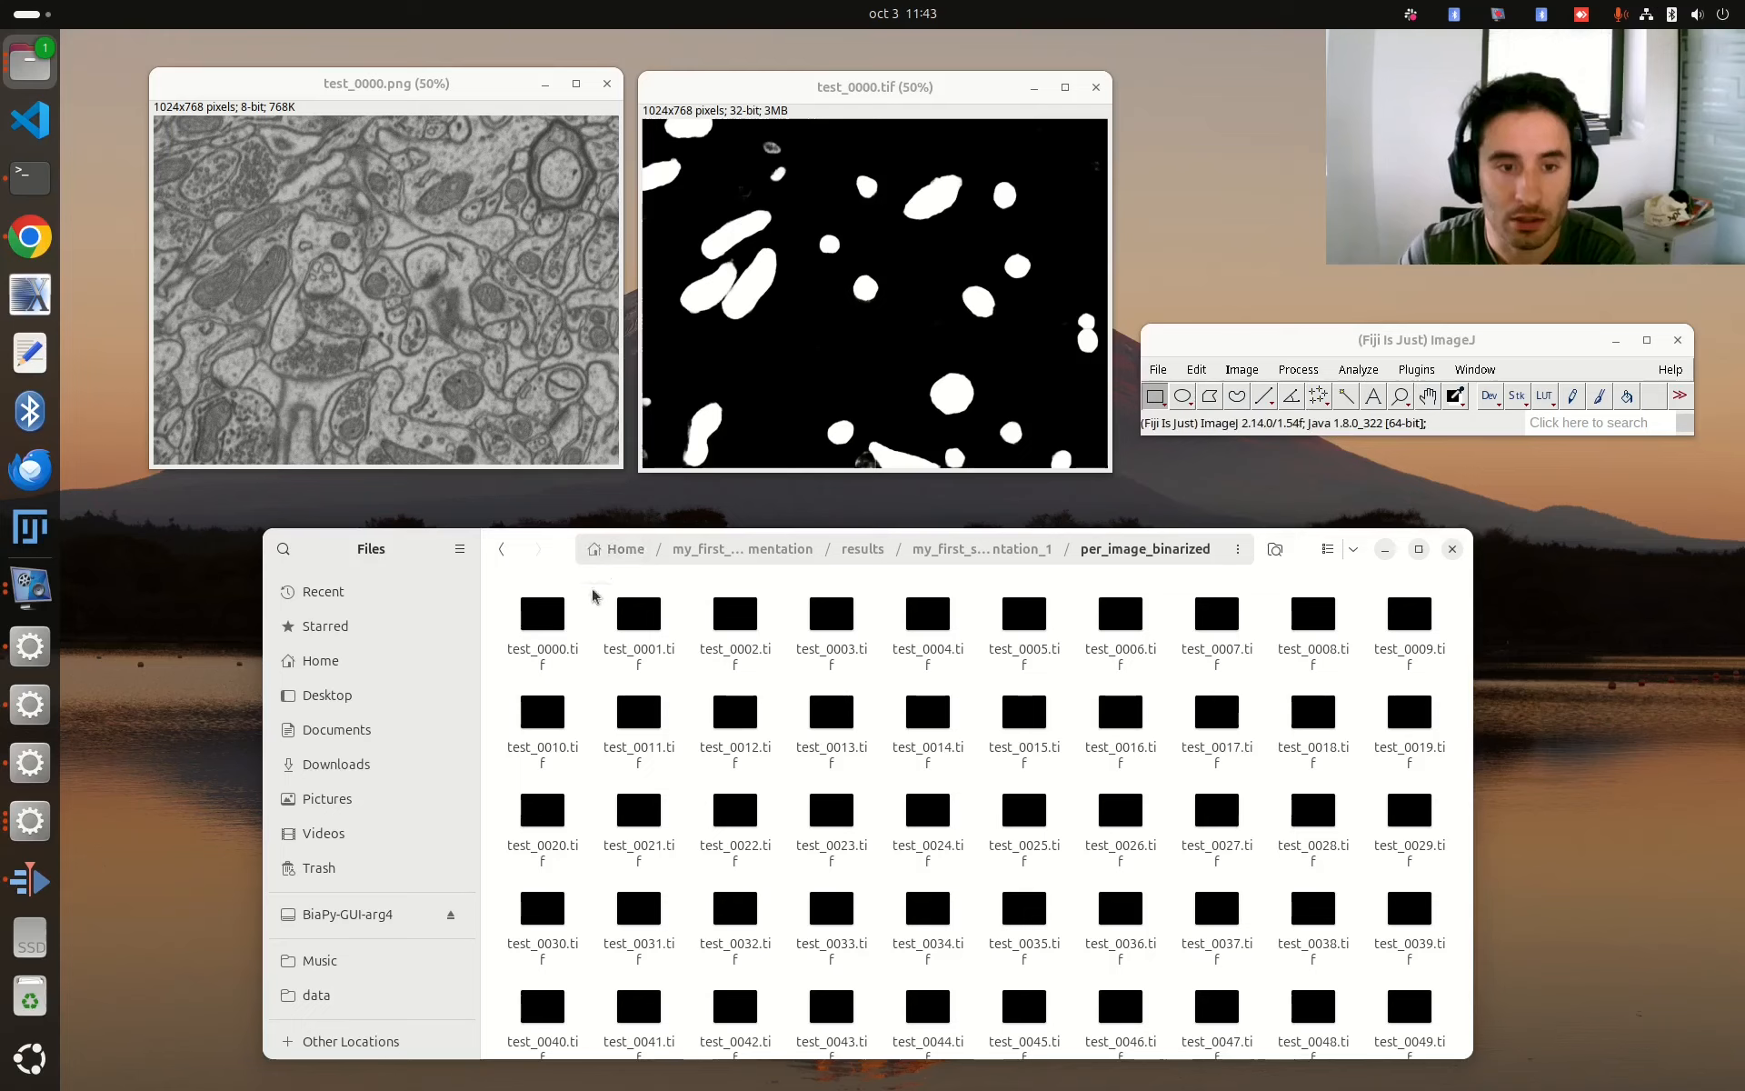
left_click_drag(551, 625, 1222, 427)
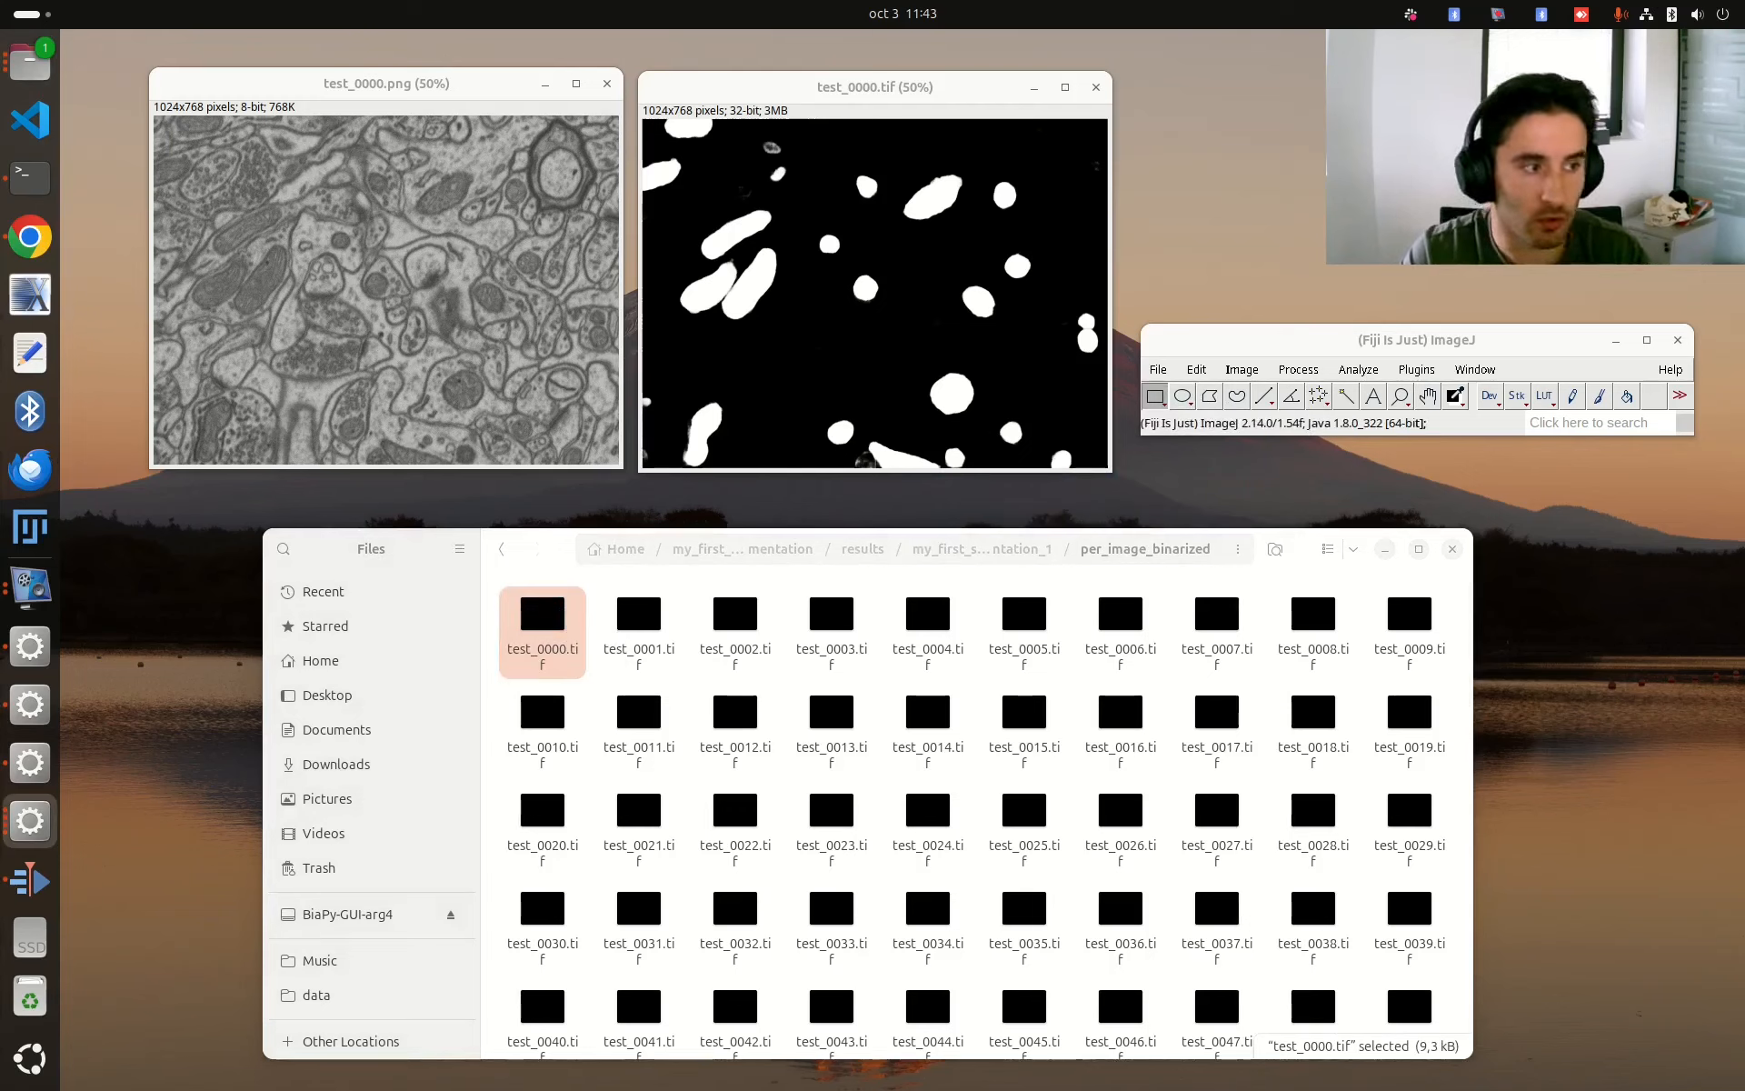
left_click_drag(952, 274, 934, 100)
- Apply the glasbey_on_dark lookup table to the binarized test_0000 image and arrange it beside the per_image prediction for comparison
left_click(1544, 396)
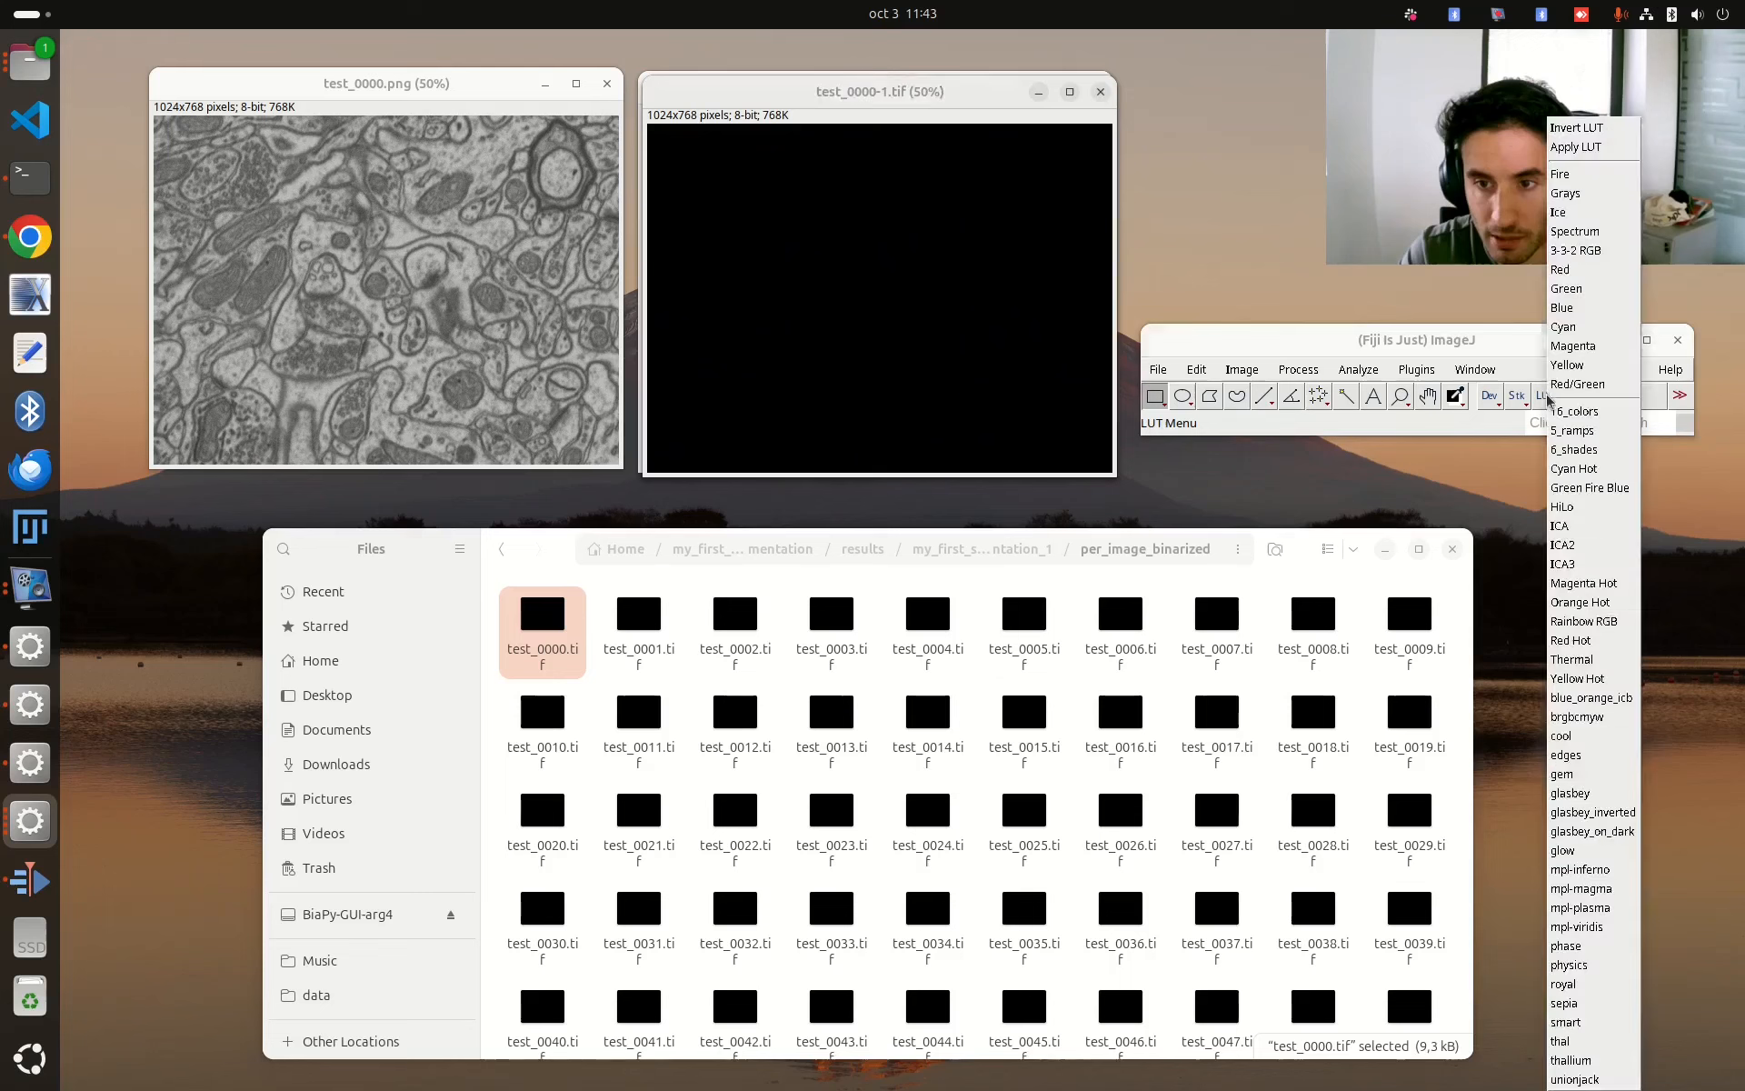
left_click(825, 94)
left_click_drag(826, 95, 826, 128)
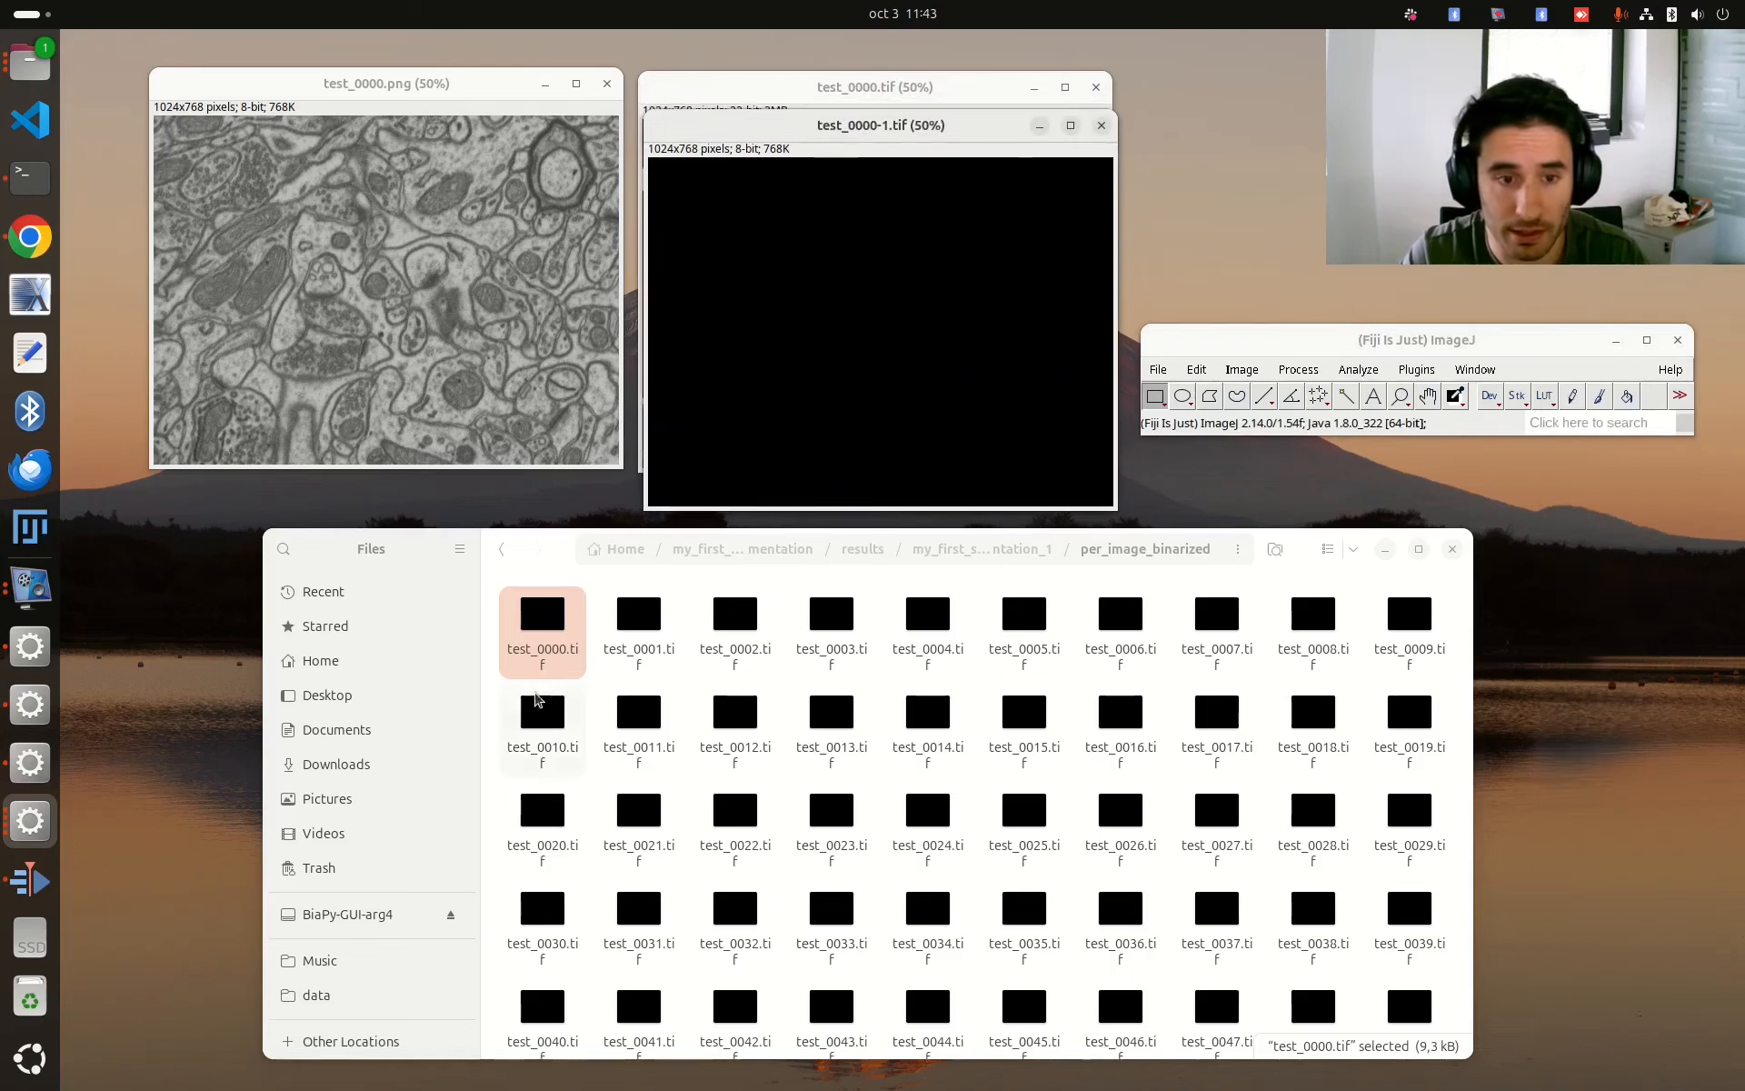
left_click(1546, 396)
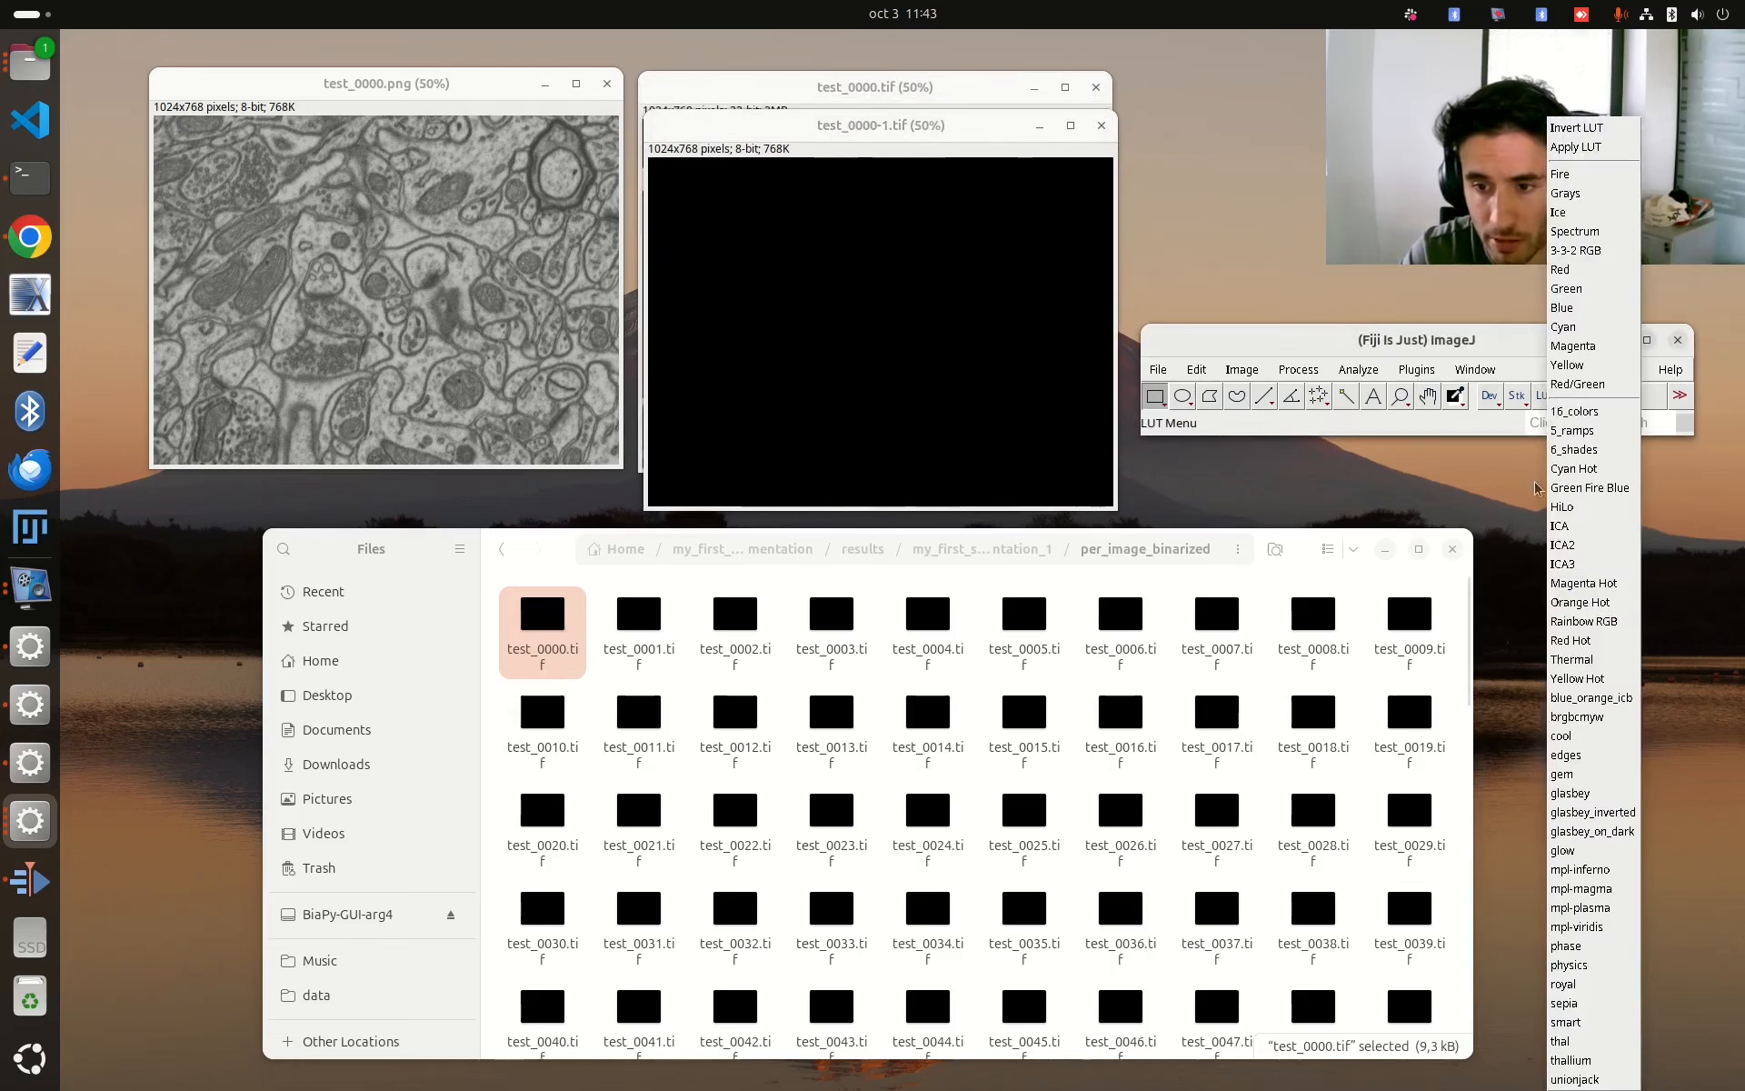
left_click(1608, 833)
left_click_drag(828, 126, 342, 96)
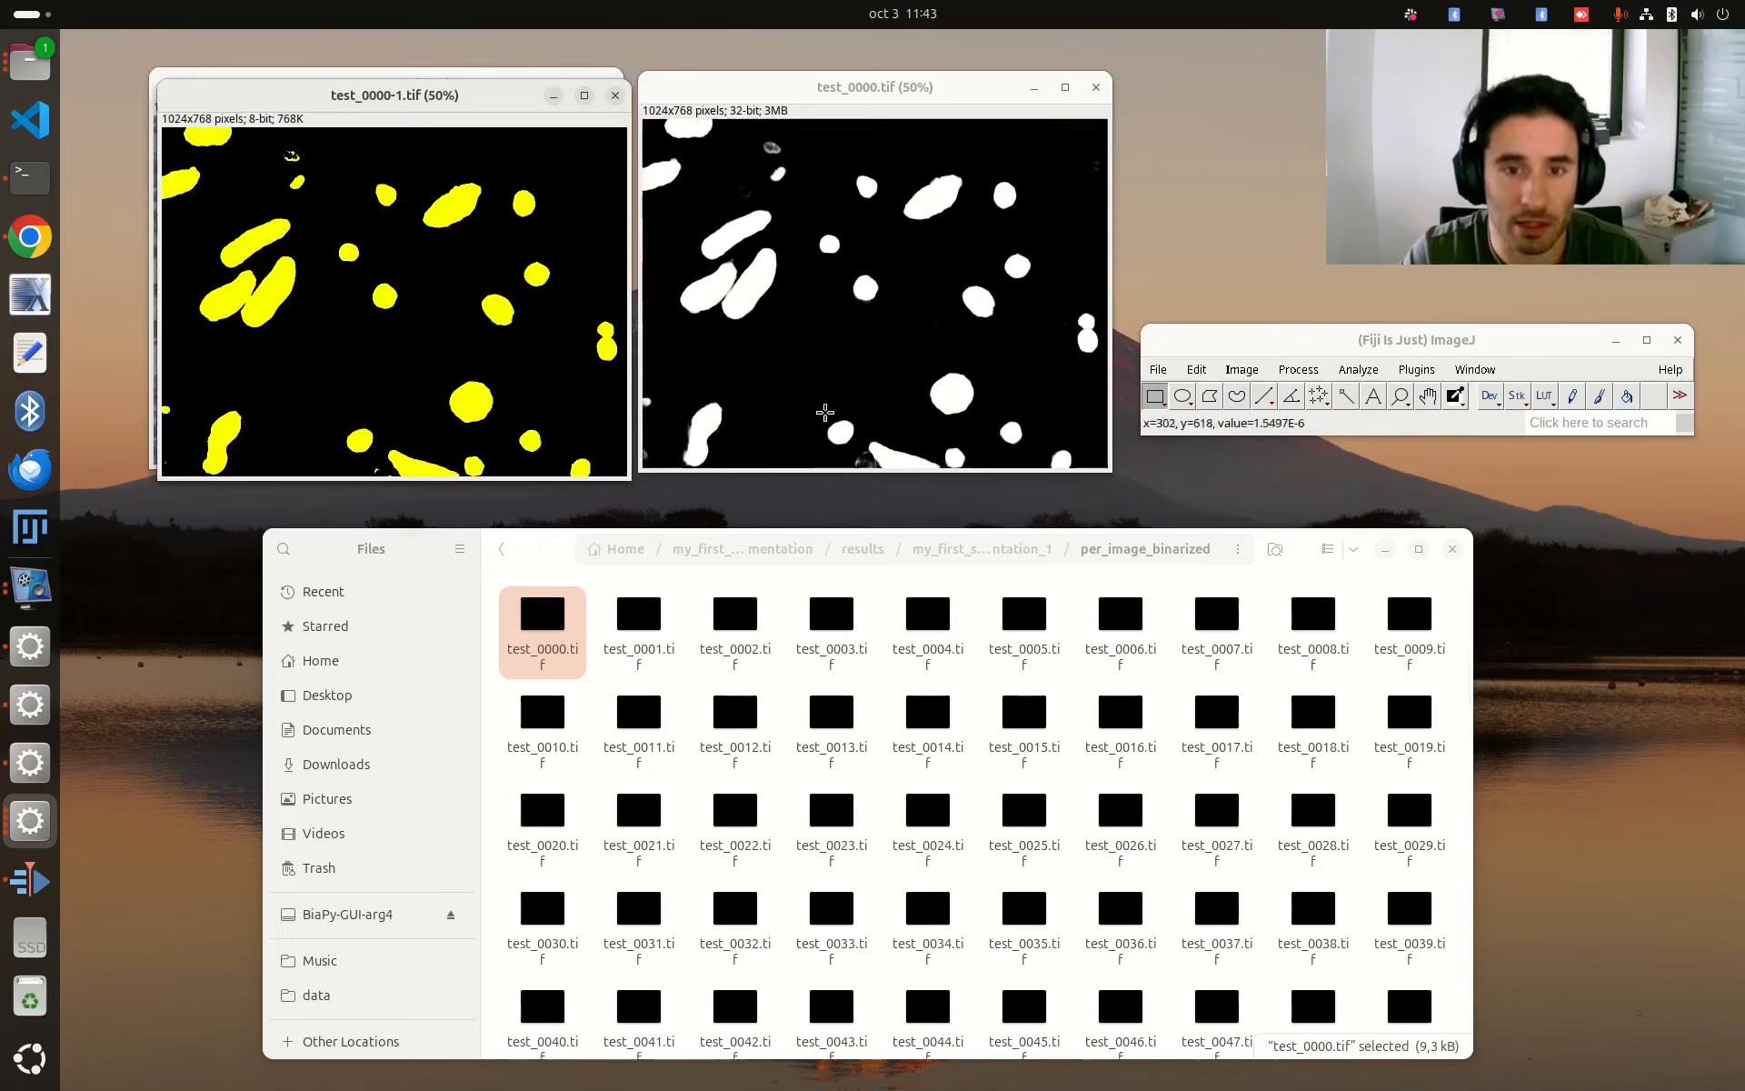
left_click(808, 88)
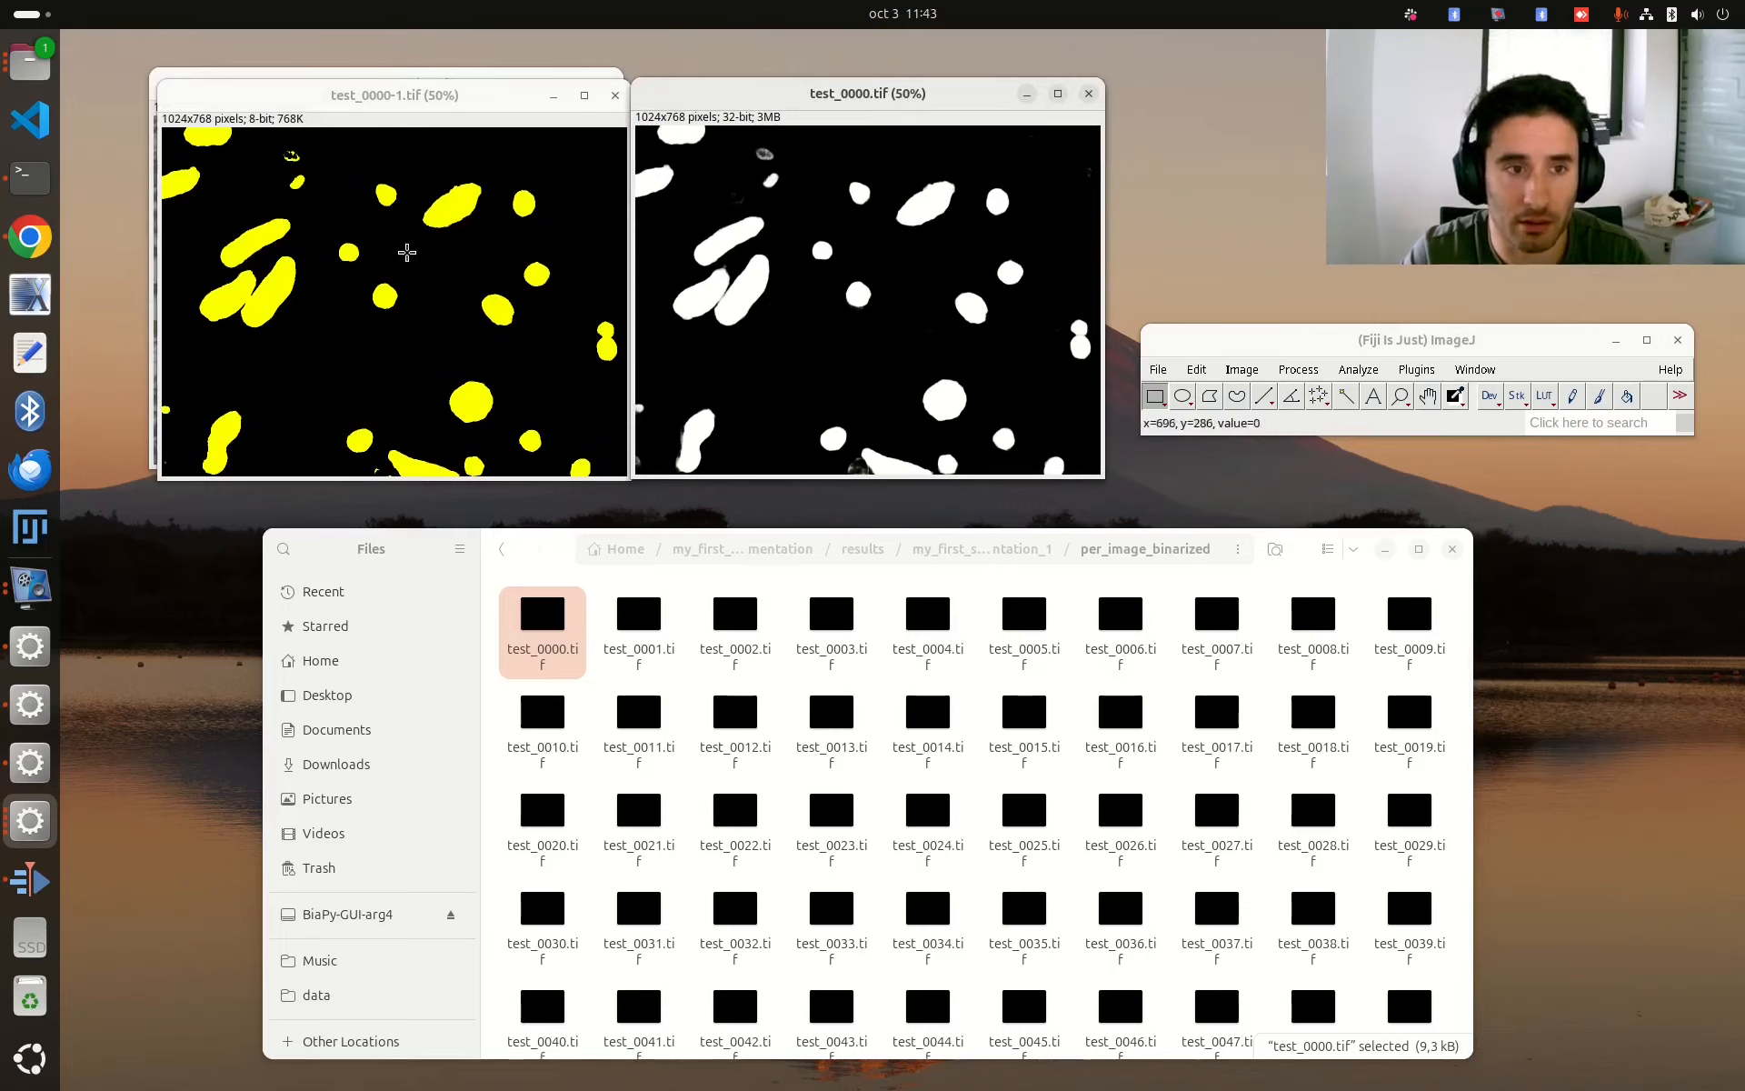
left_click(378, 124)
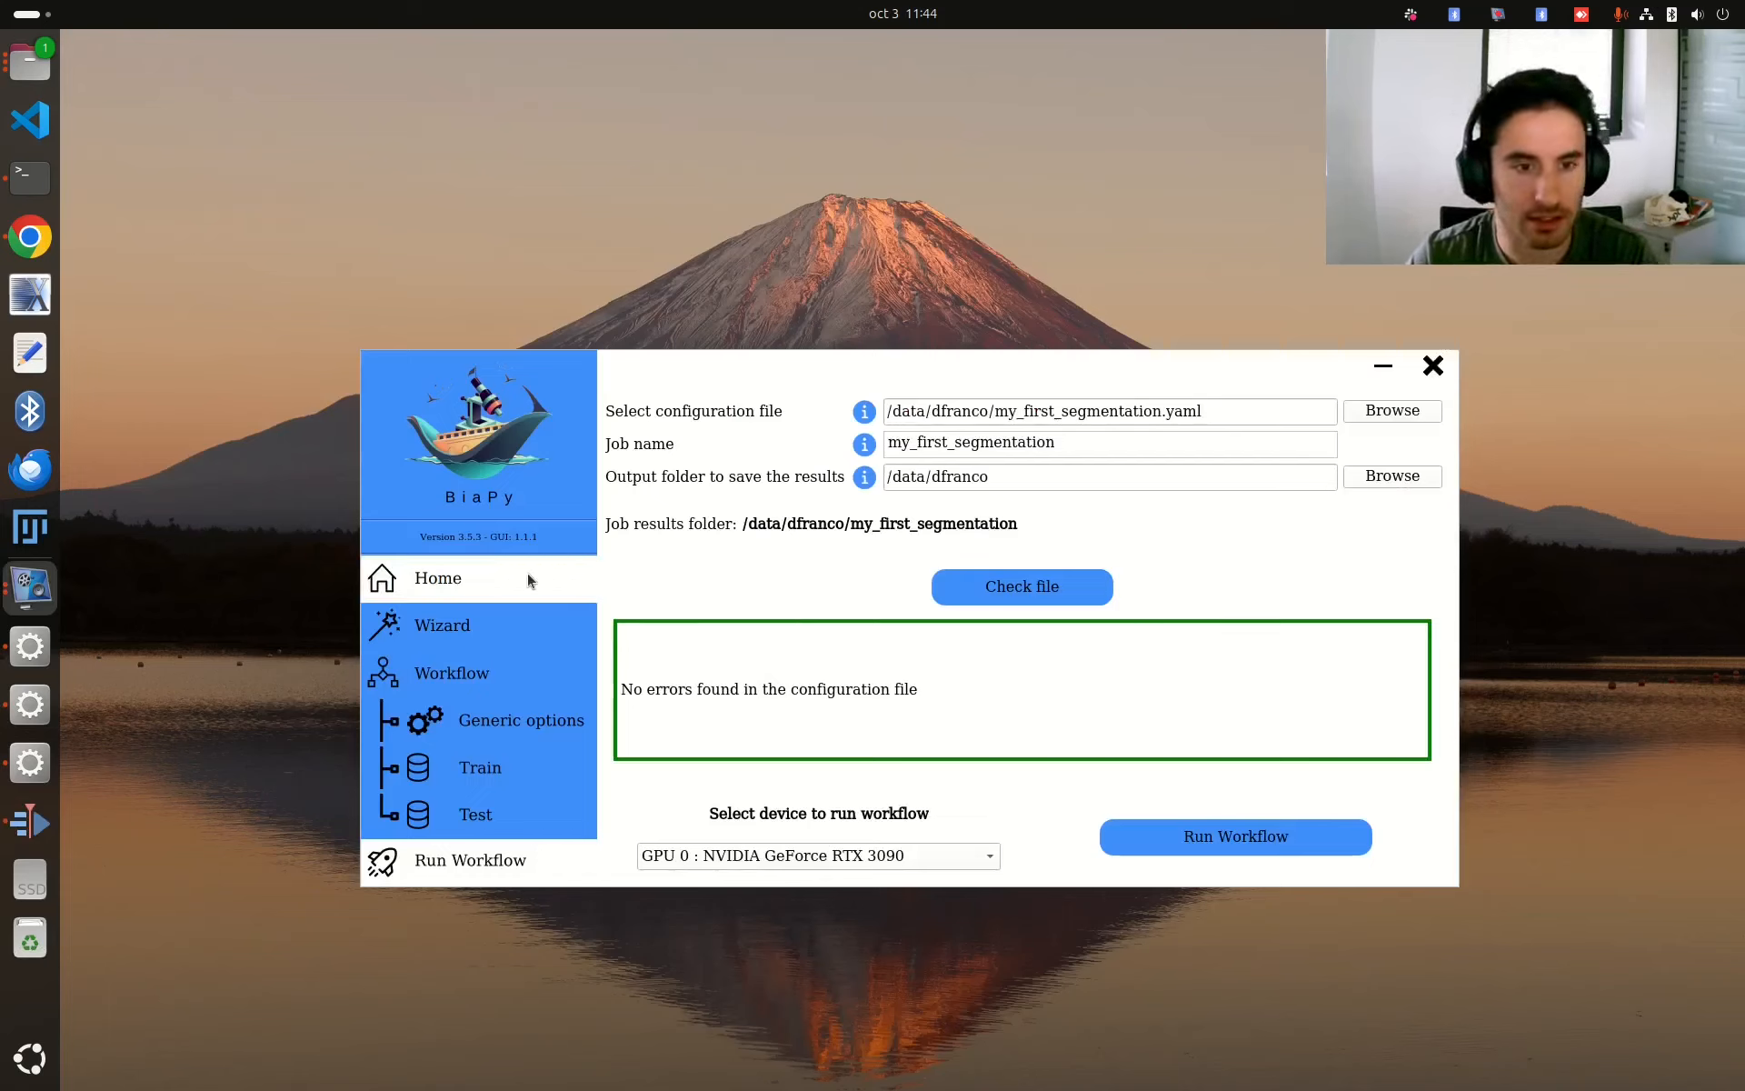
- Return to the BiaPy home page and create a new workflow
left_click(496, 582)
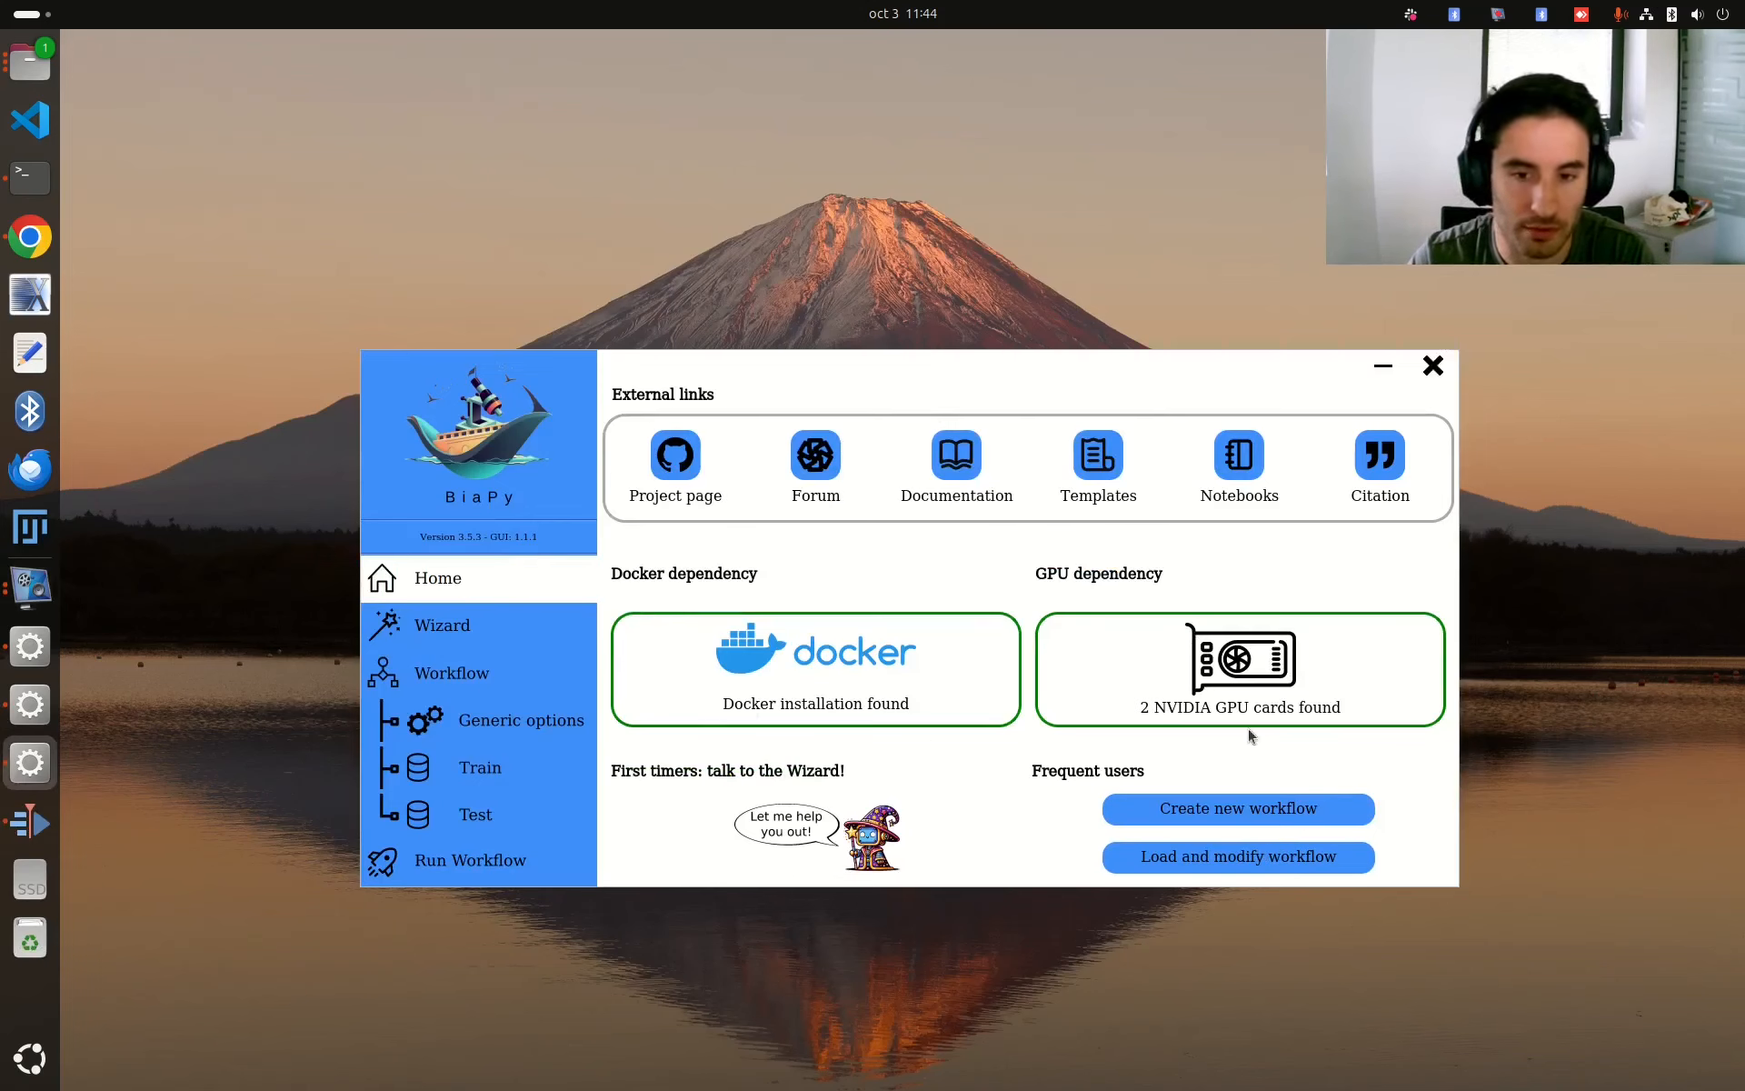
left_click(447, 636)
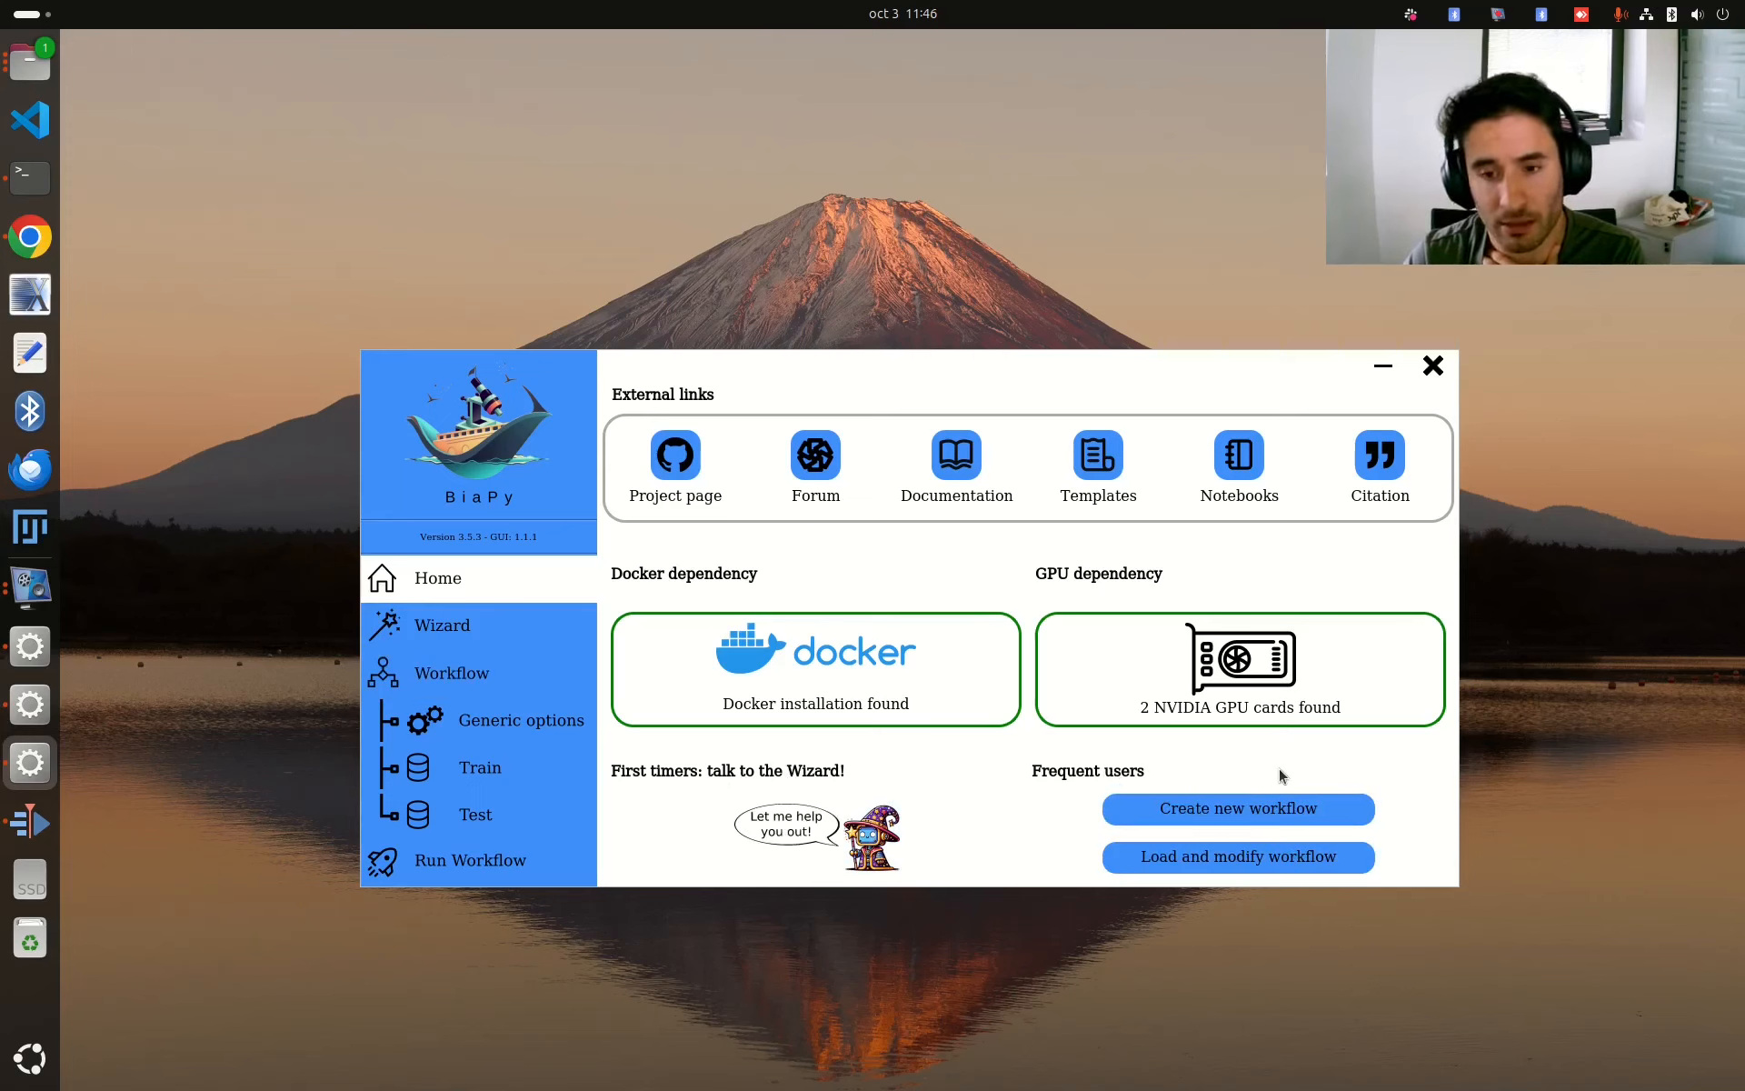
left_click(1226, 819)
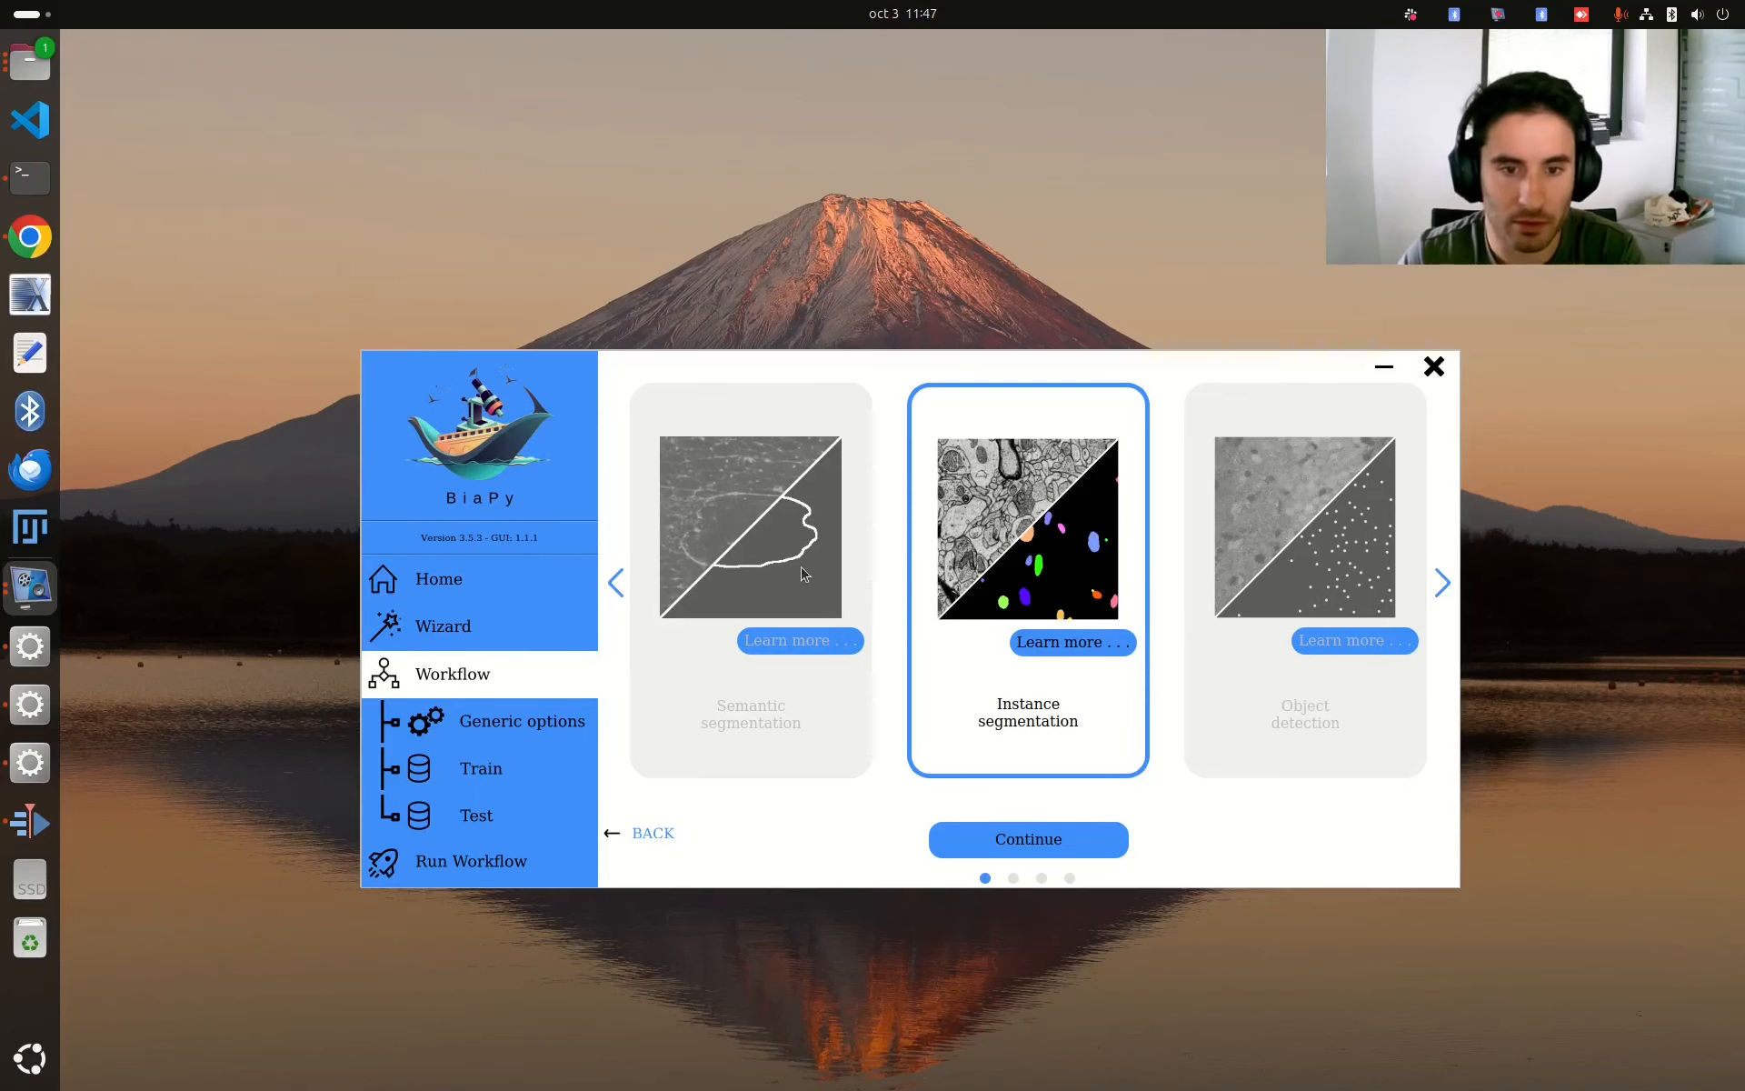
- Browse the available workflow types and select Object detection
left_click(802, 573)
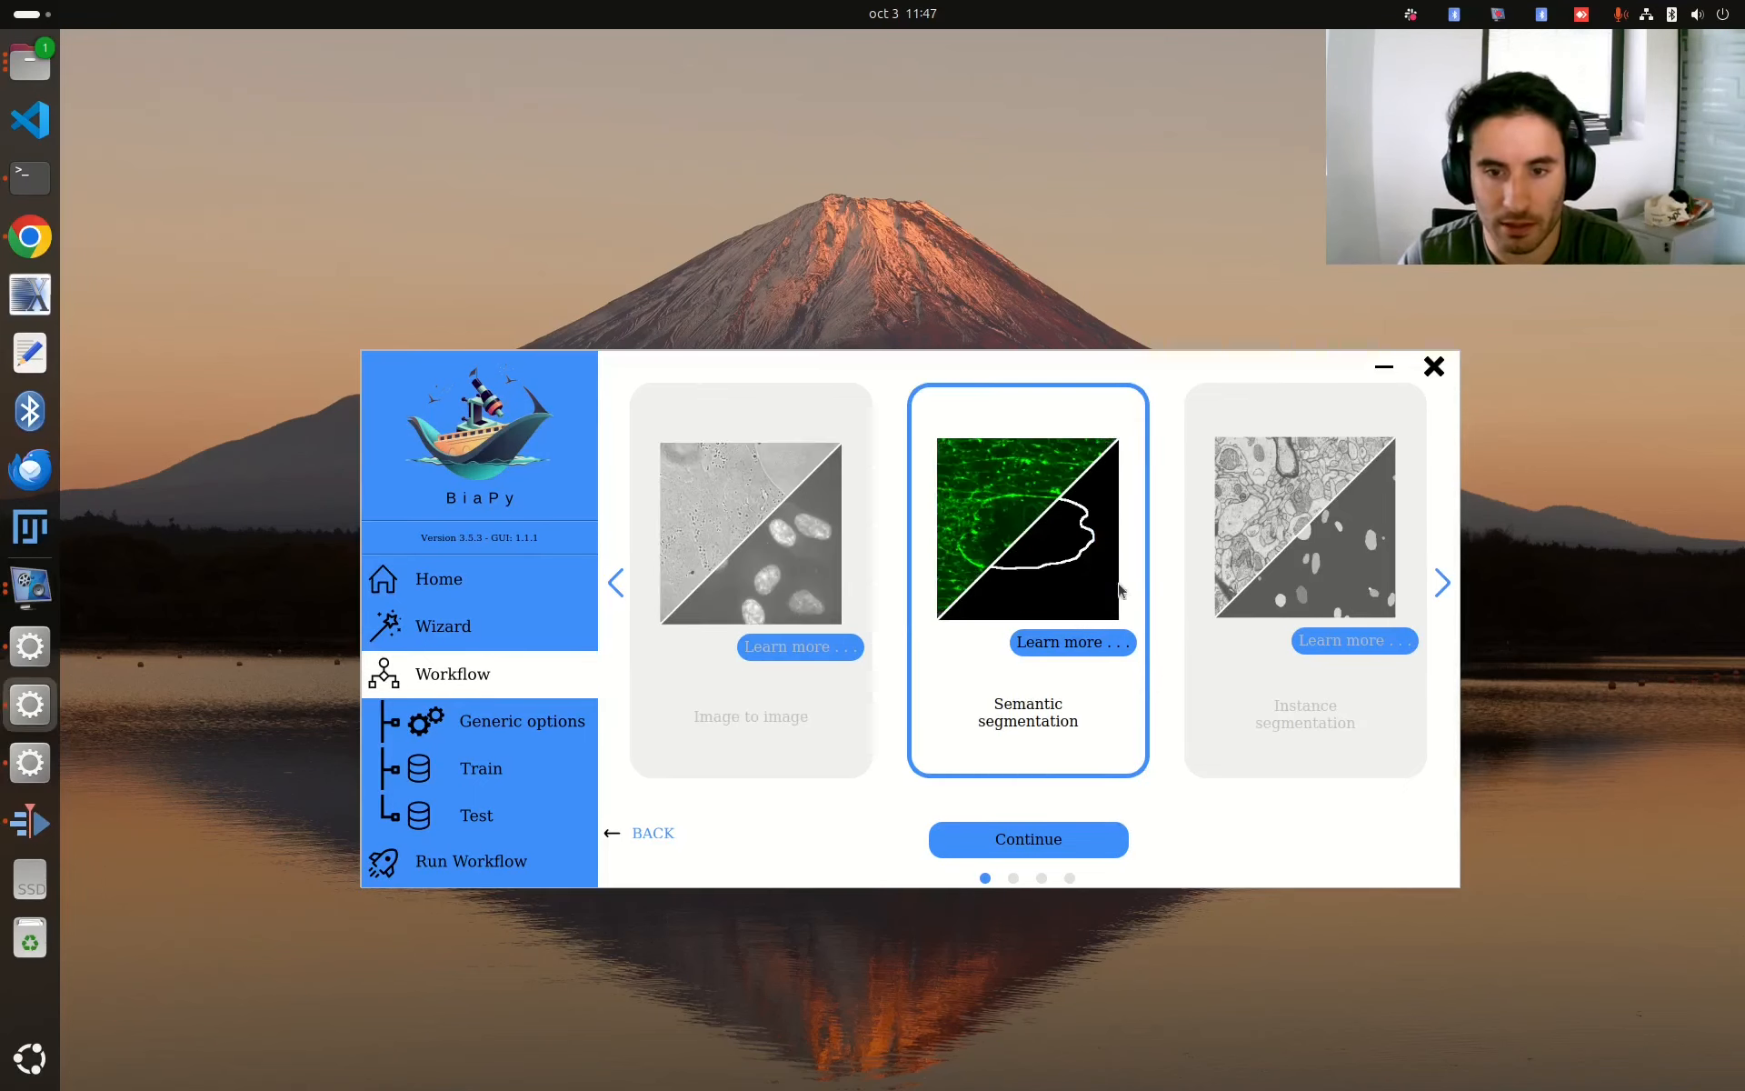
left_click(738, 526)
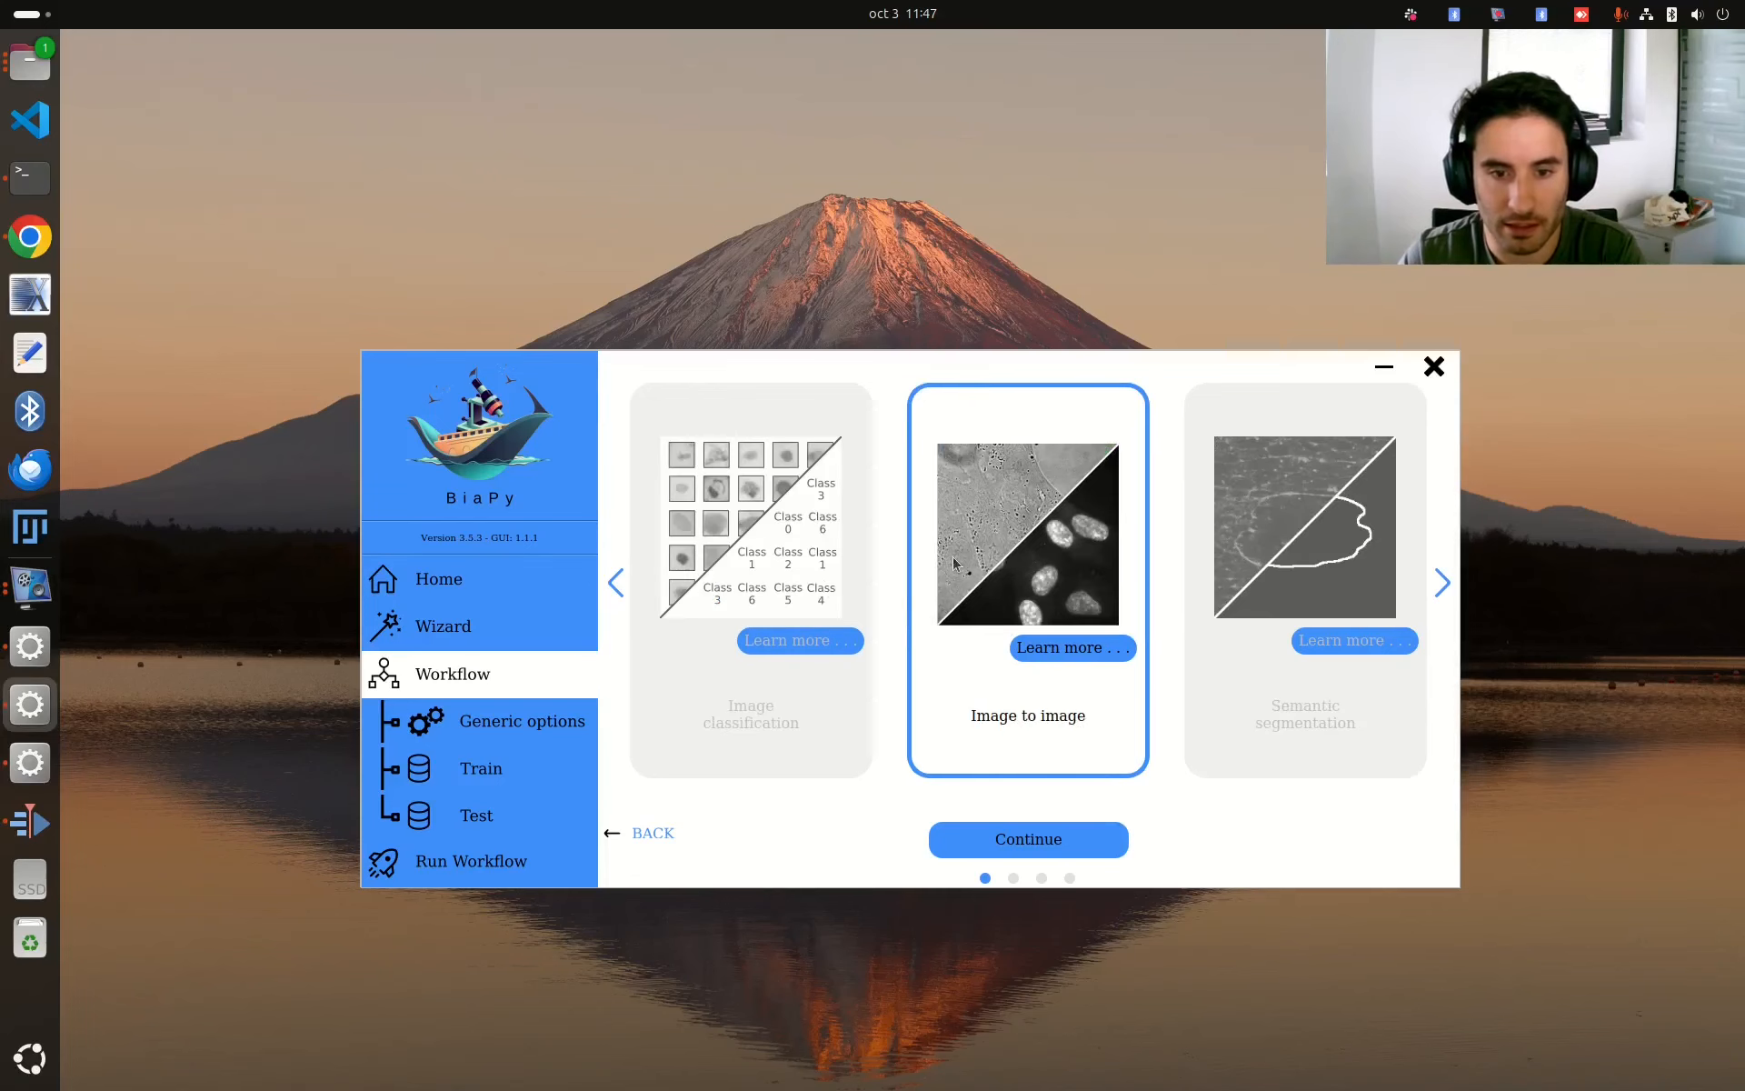
left_click(1258, 546)
left_click(1306, 559)
left_click(1311, 566)
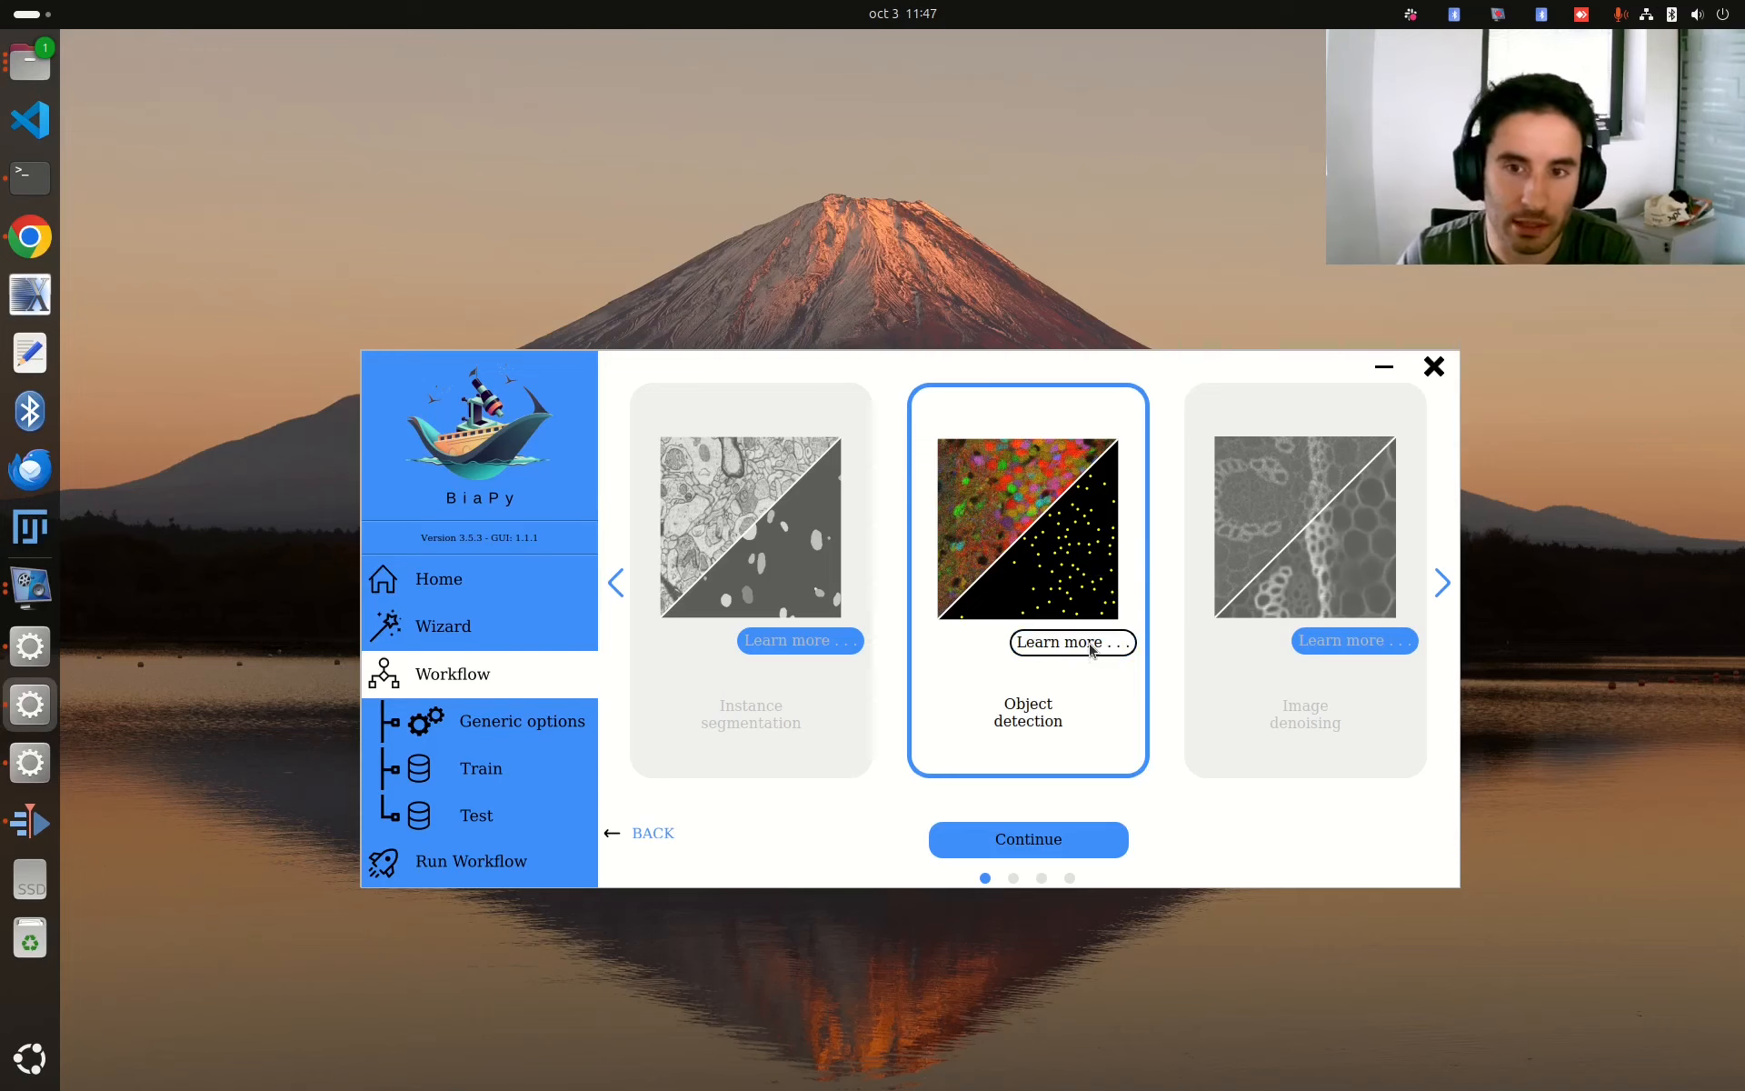
- Read the Object detection workflow information, including its inputs, outputs, documentation link and ready-to-use examples, and close it
left_click(1091, 647)
scroll(1263, 416, "down", 2)
scroll(1265, 416, "up", 2)
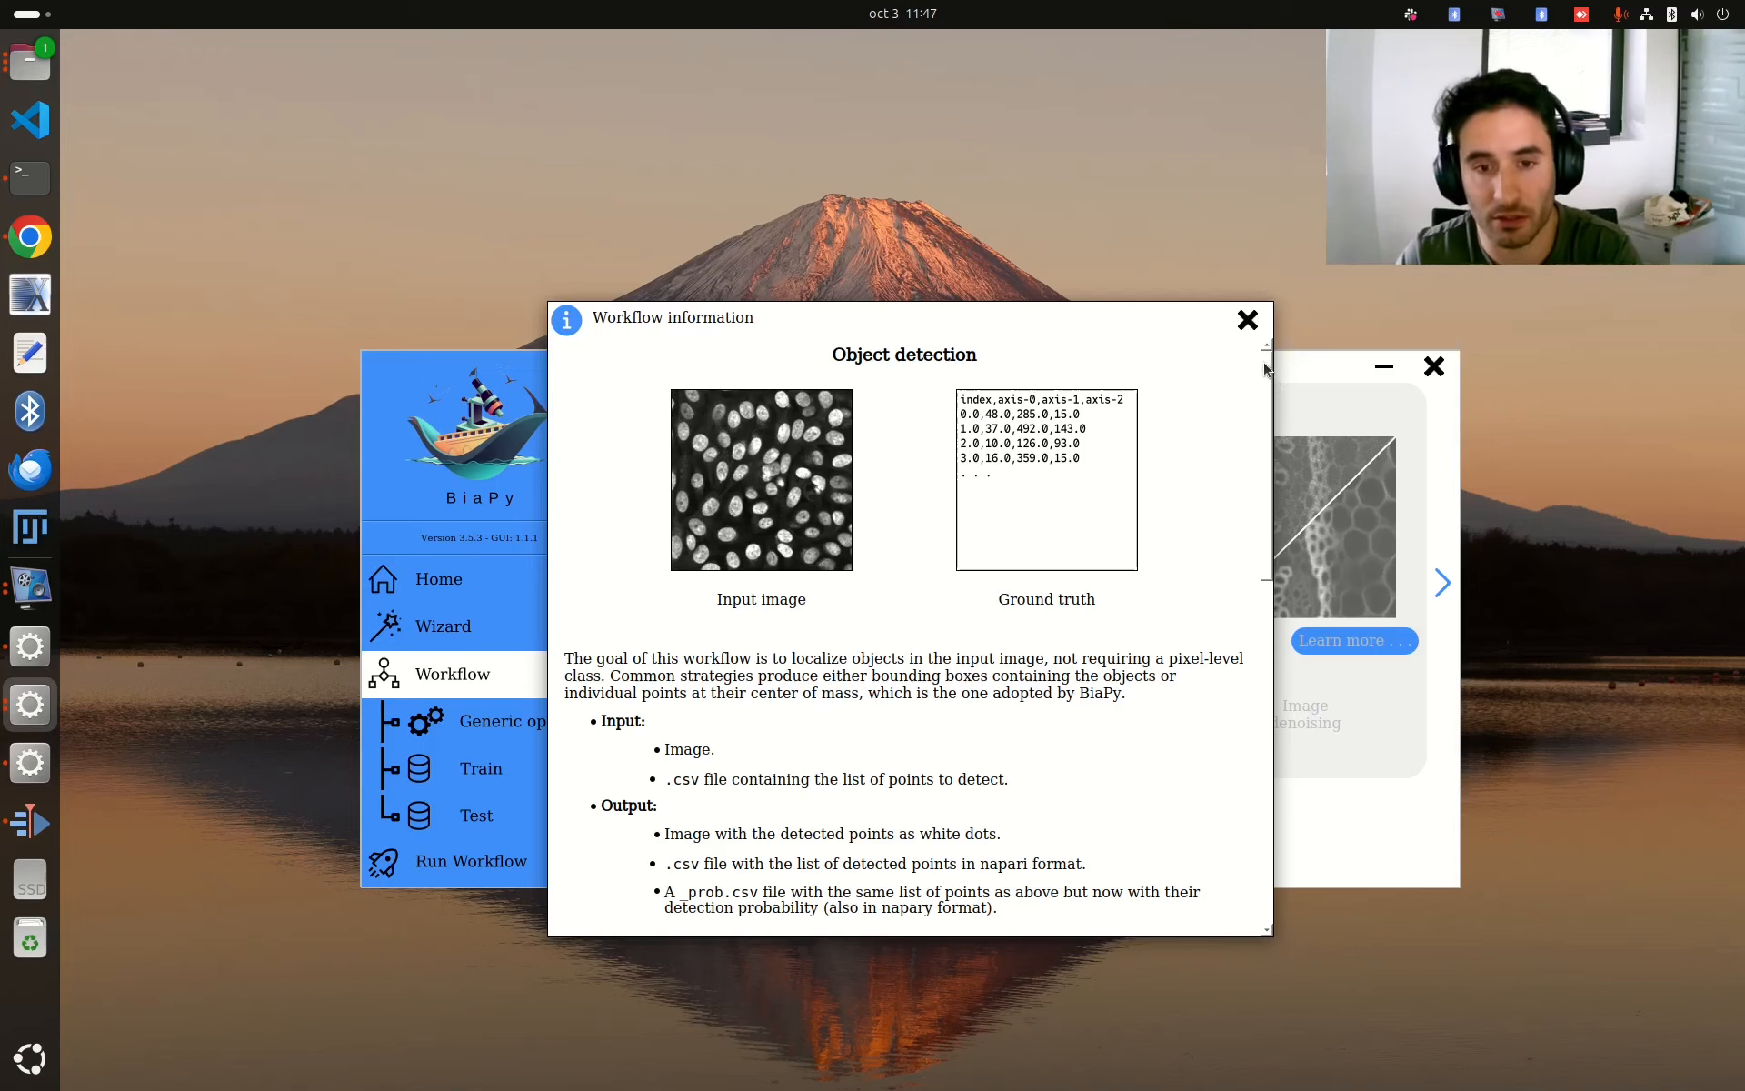
left_click_drag(1266, 367, 1223, 708)
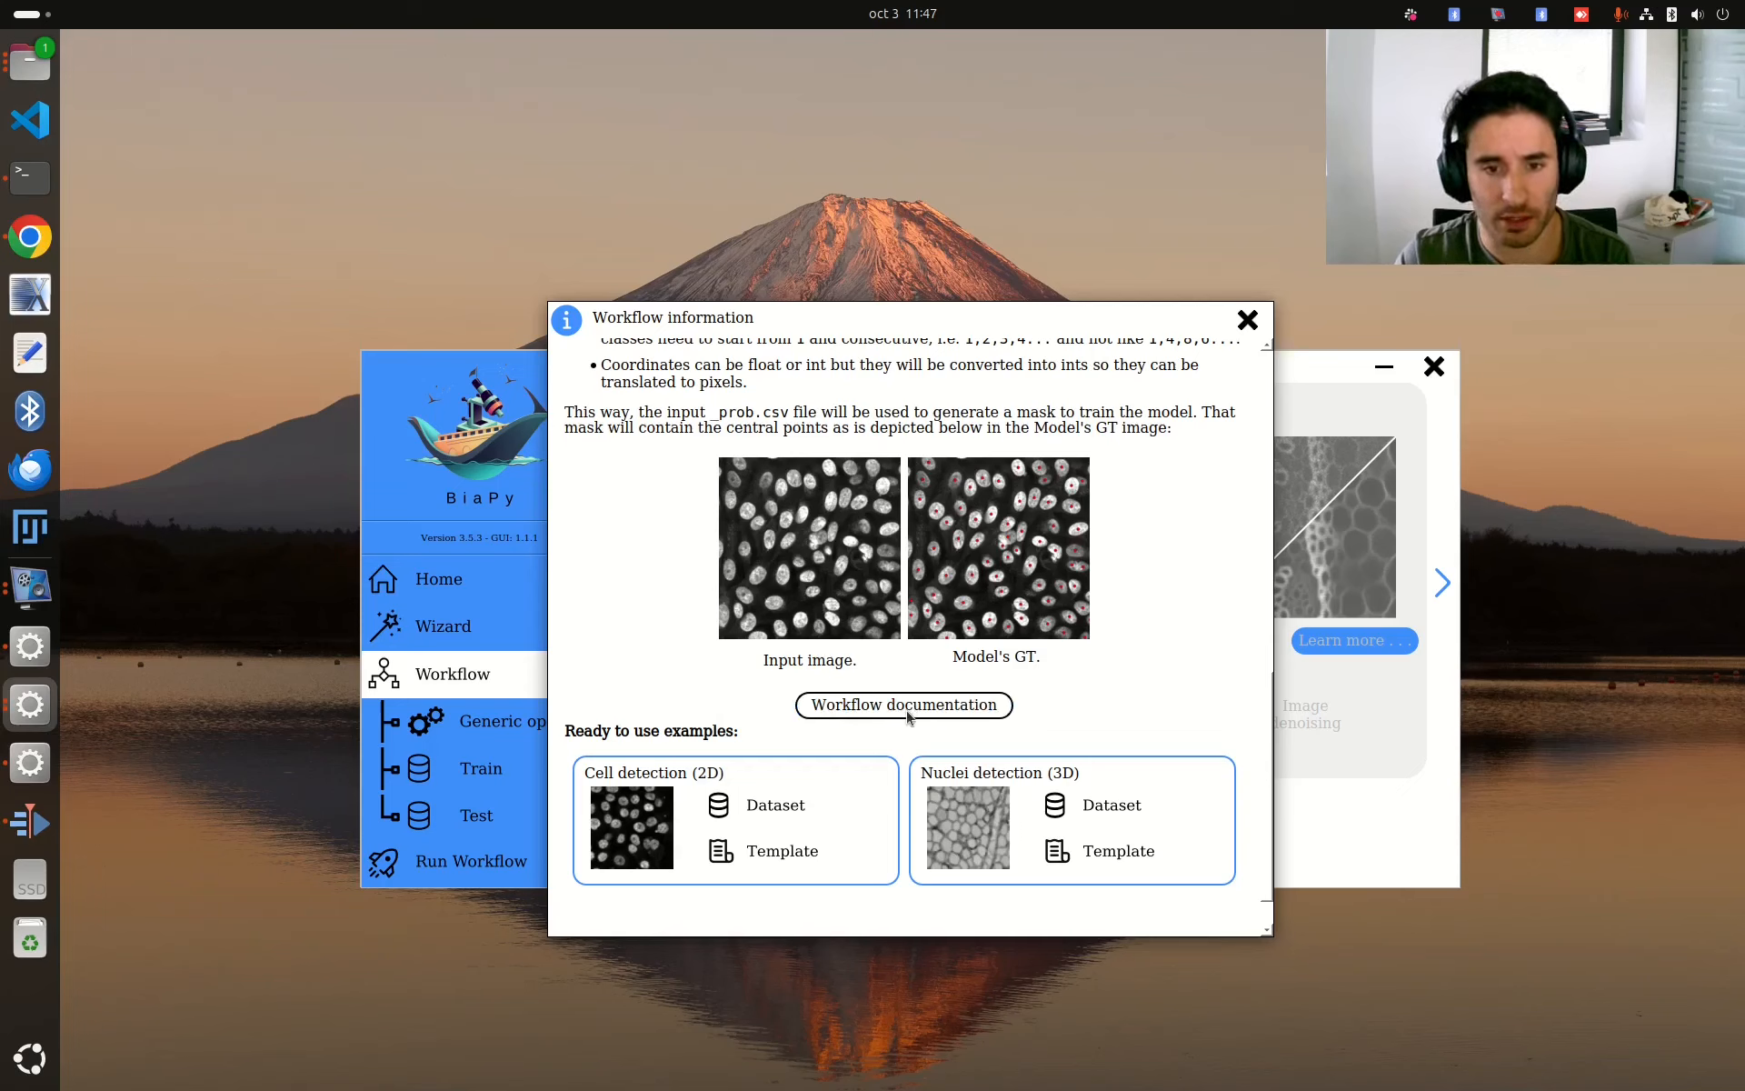
scroll(900, 727, "down", 2)
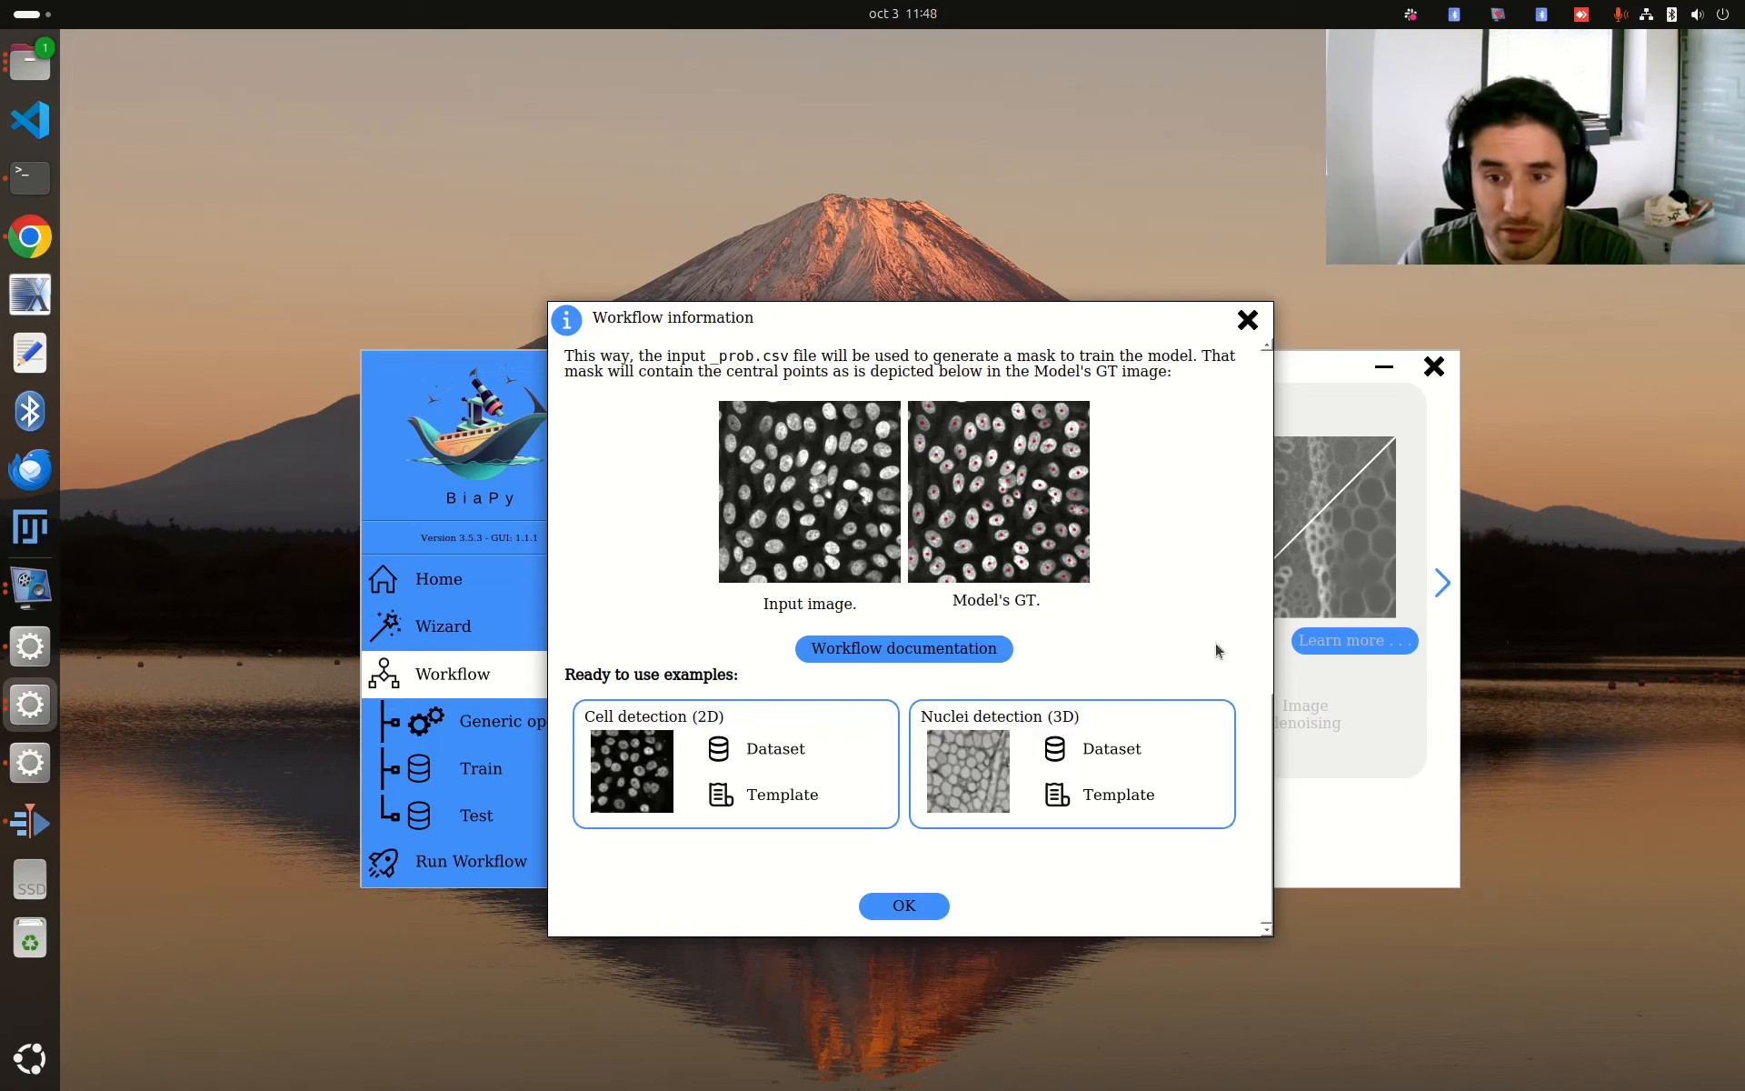
scroll(1266, 729, "up", 3)
scroll(1247, 795, "down", 3)
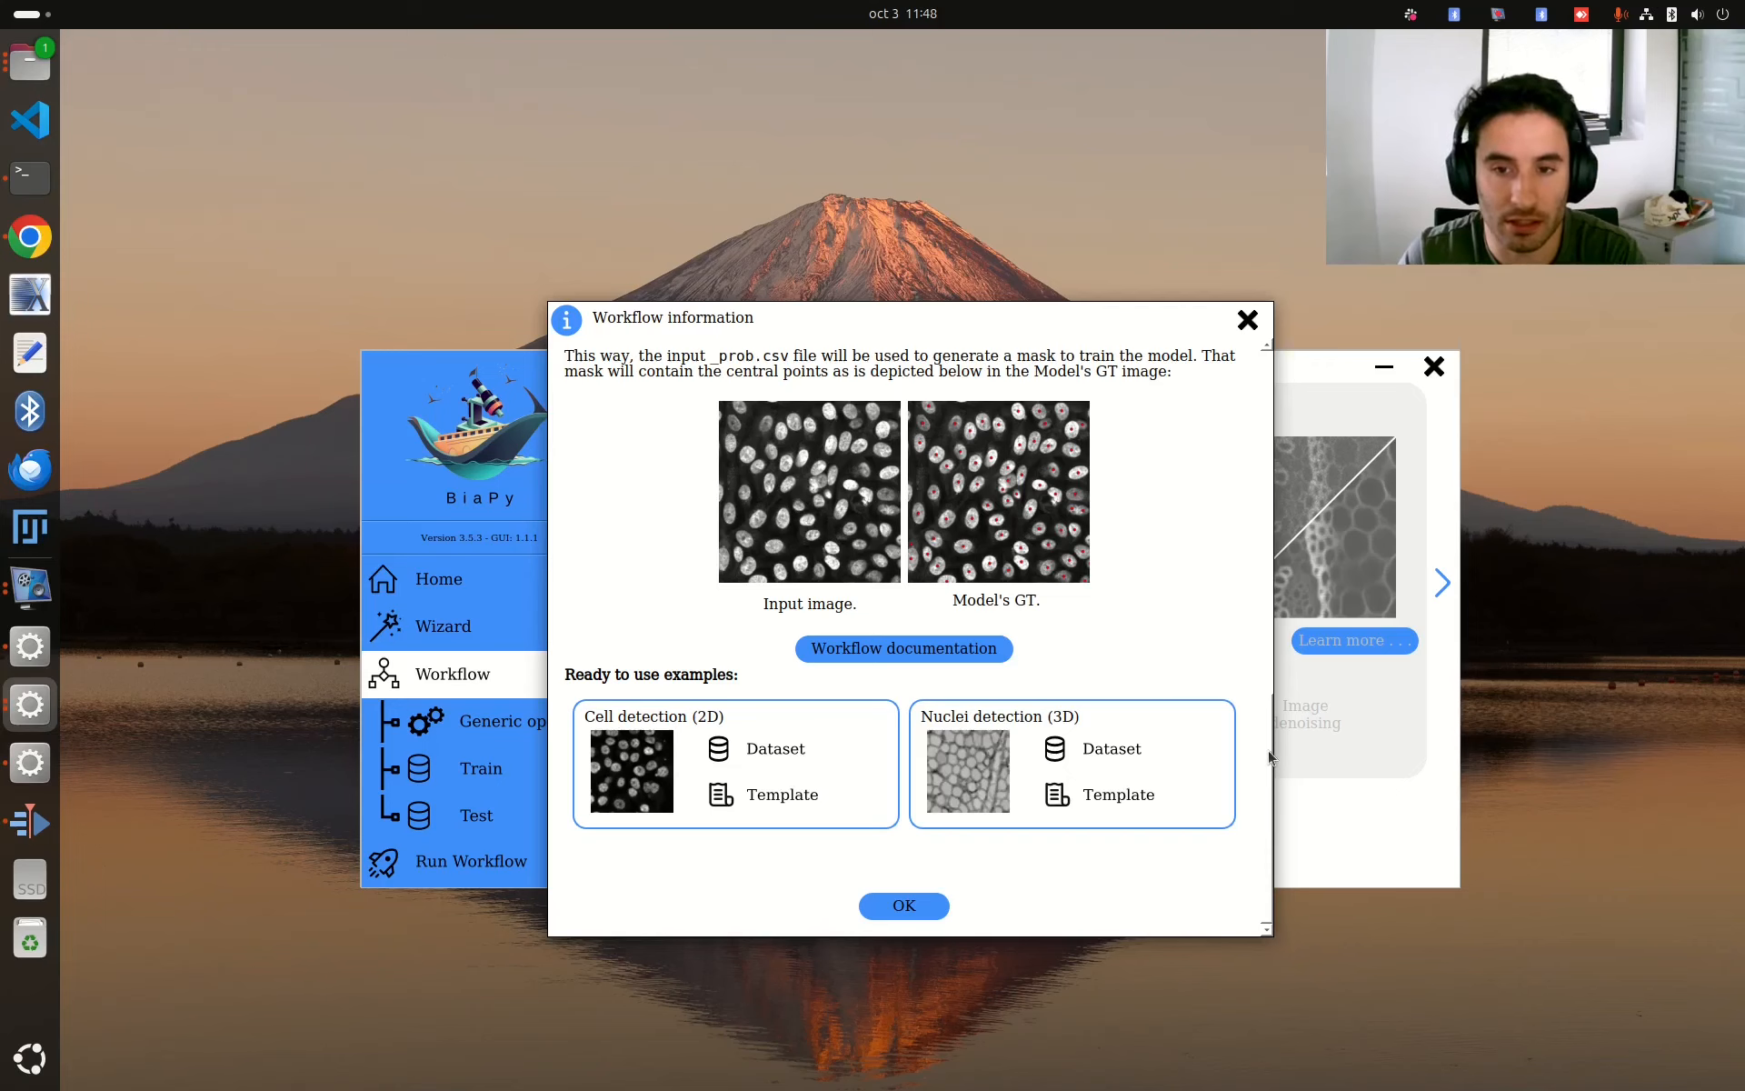
left_click(924, 911)
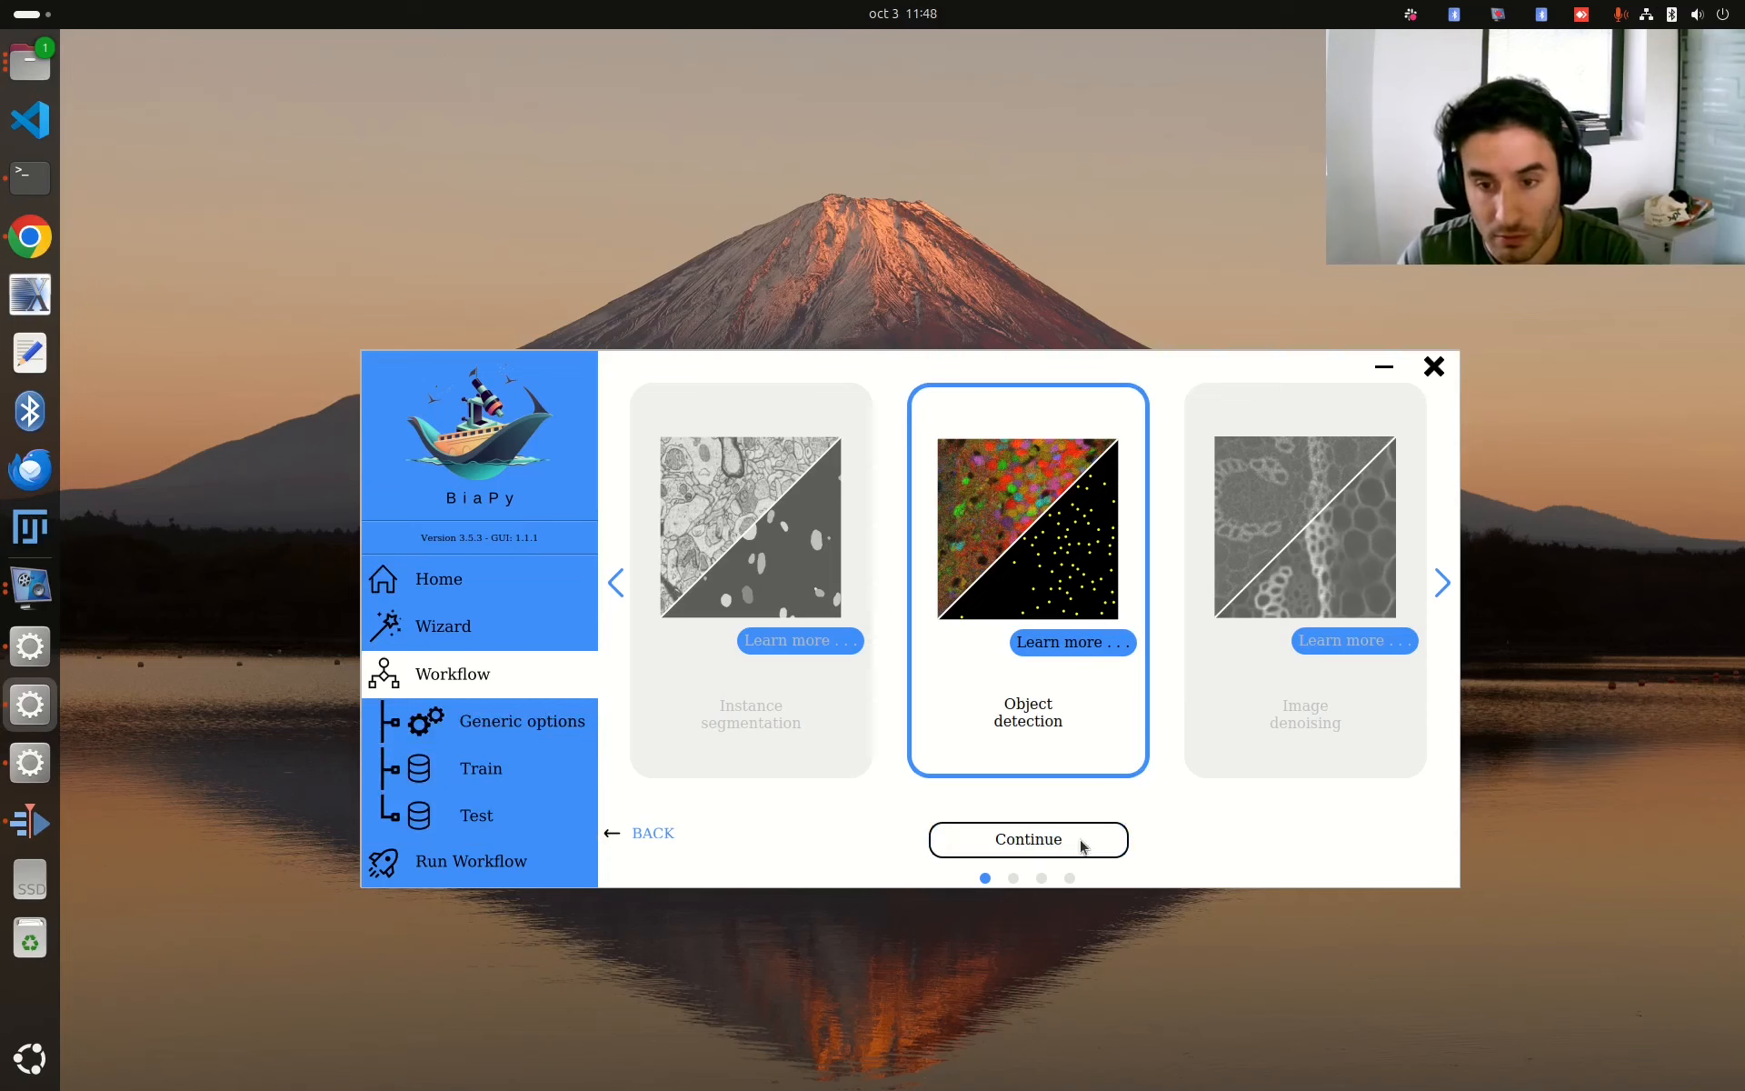
- Continue with Object detection to the generic options and expand the advanced options
left_click(1084, 846)
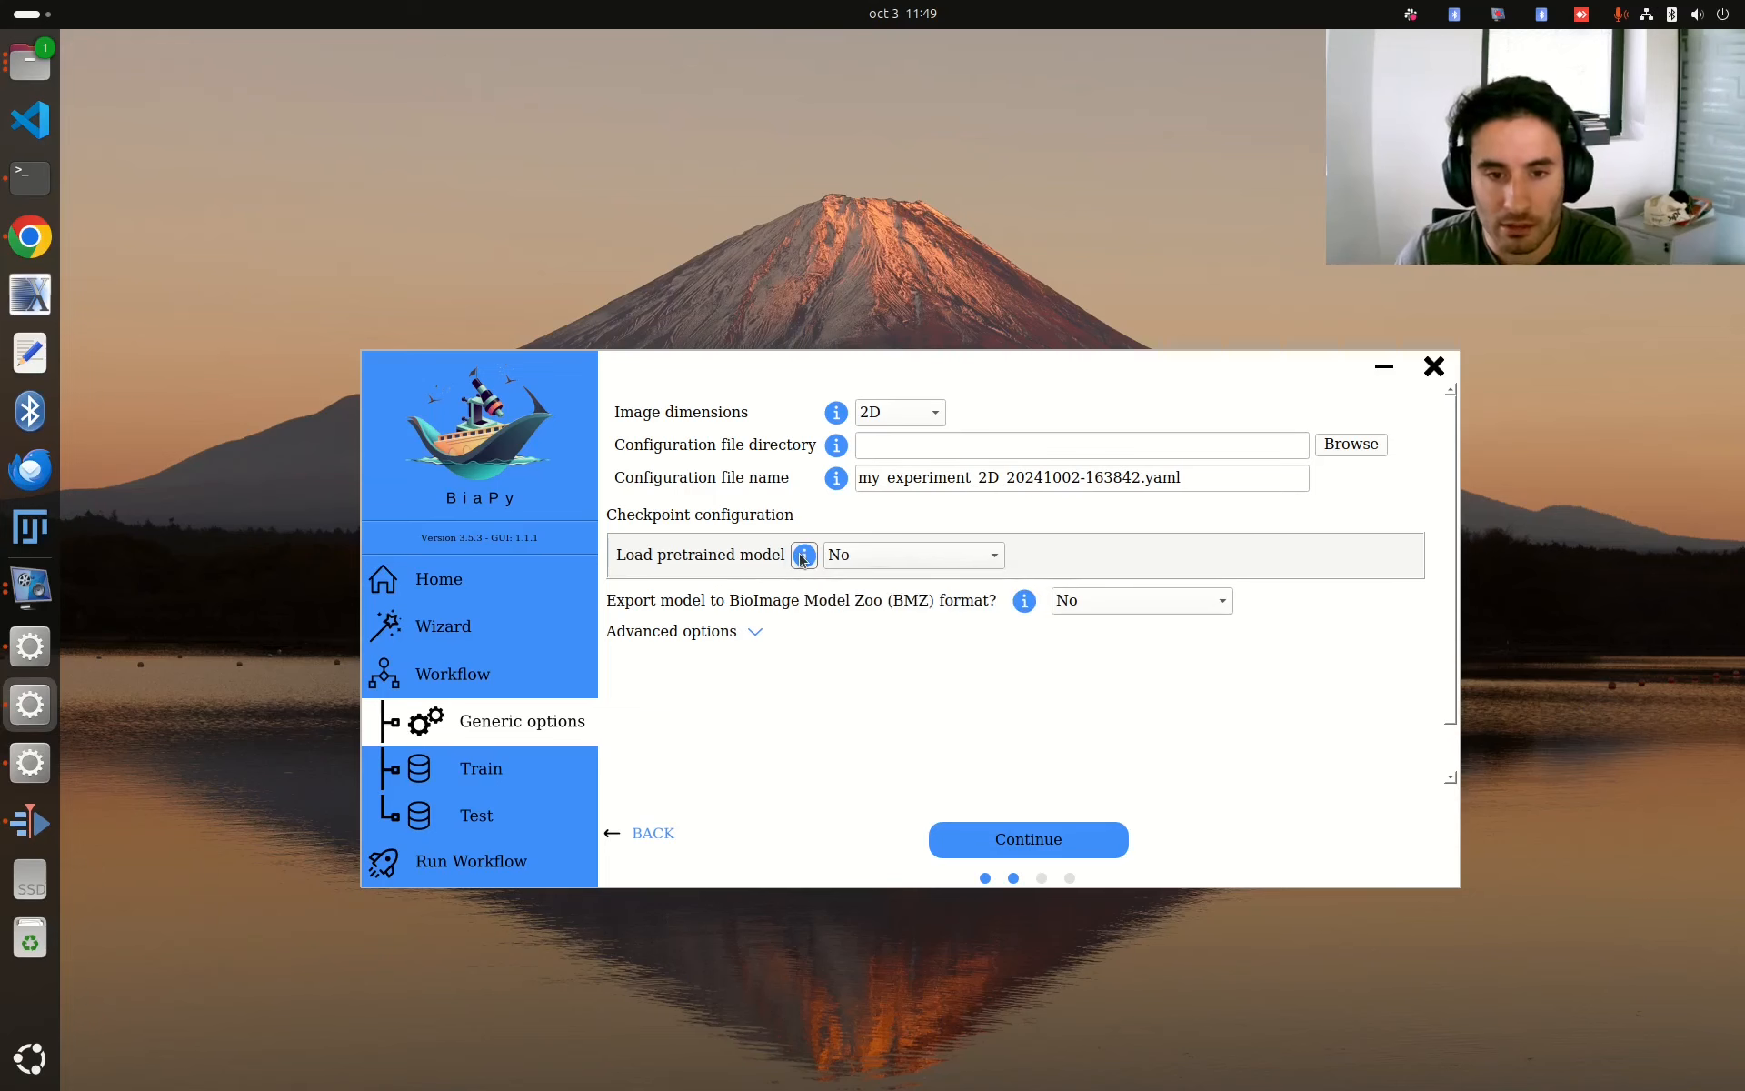
mouse_move(804, 558)
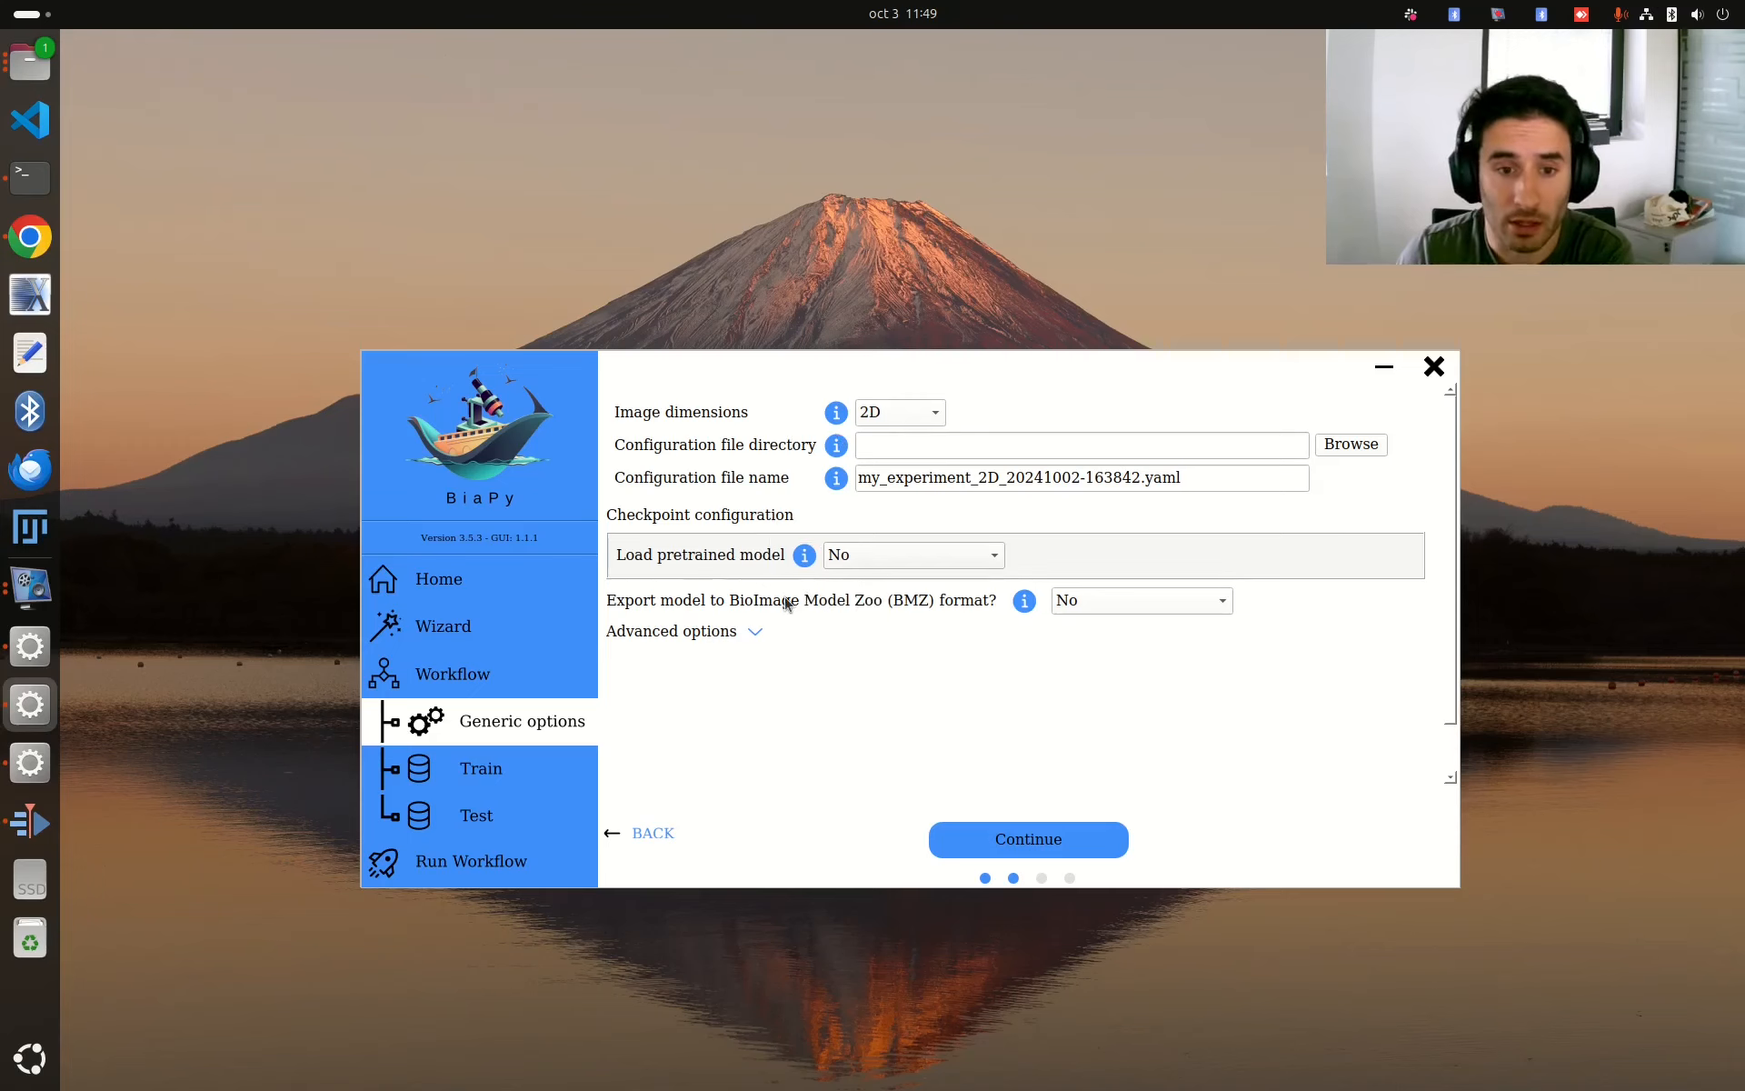
left_click(757, 634)
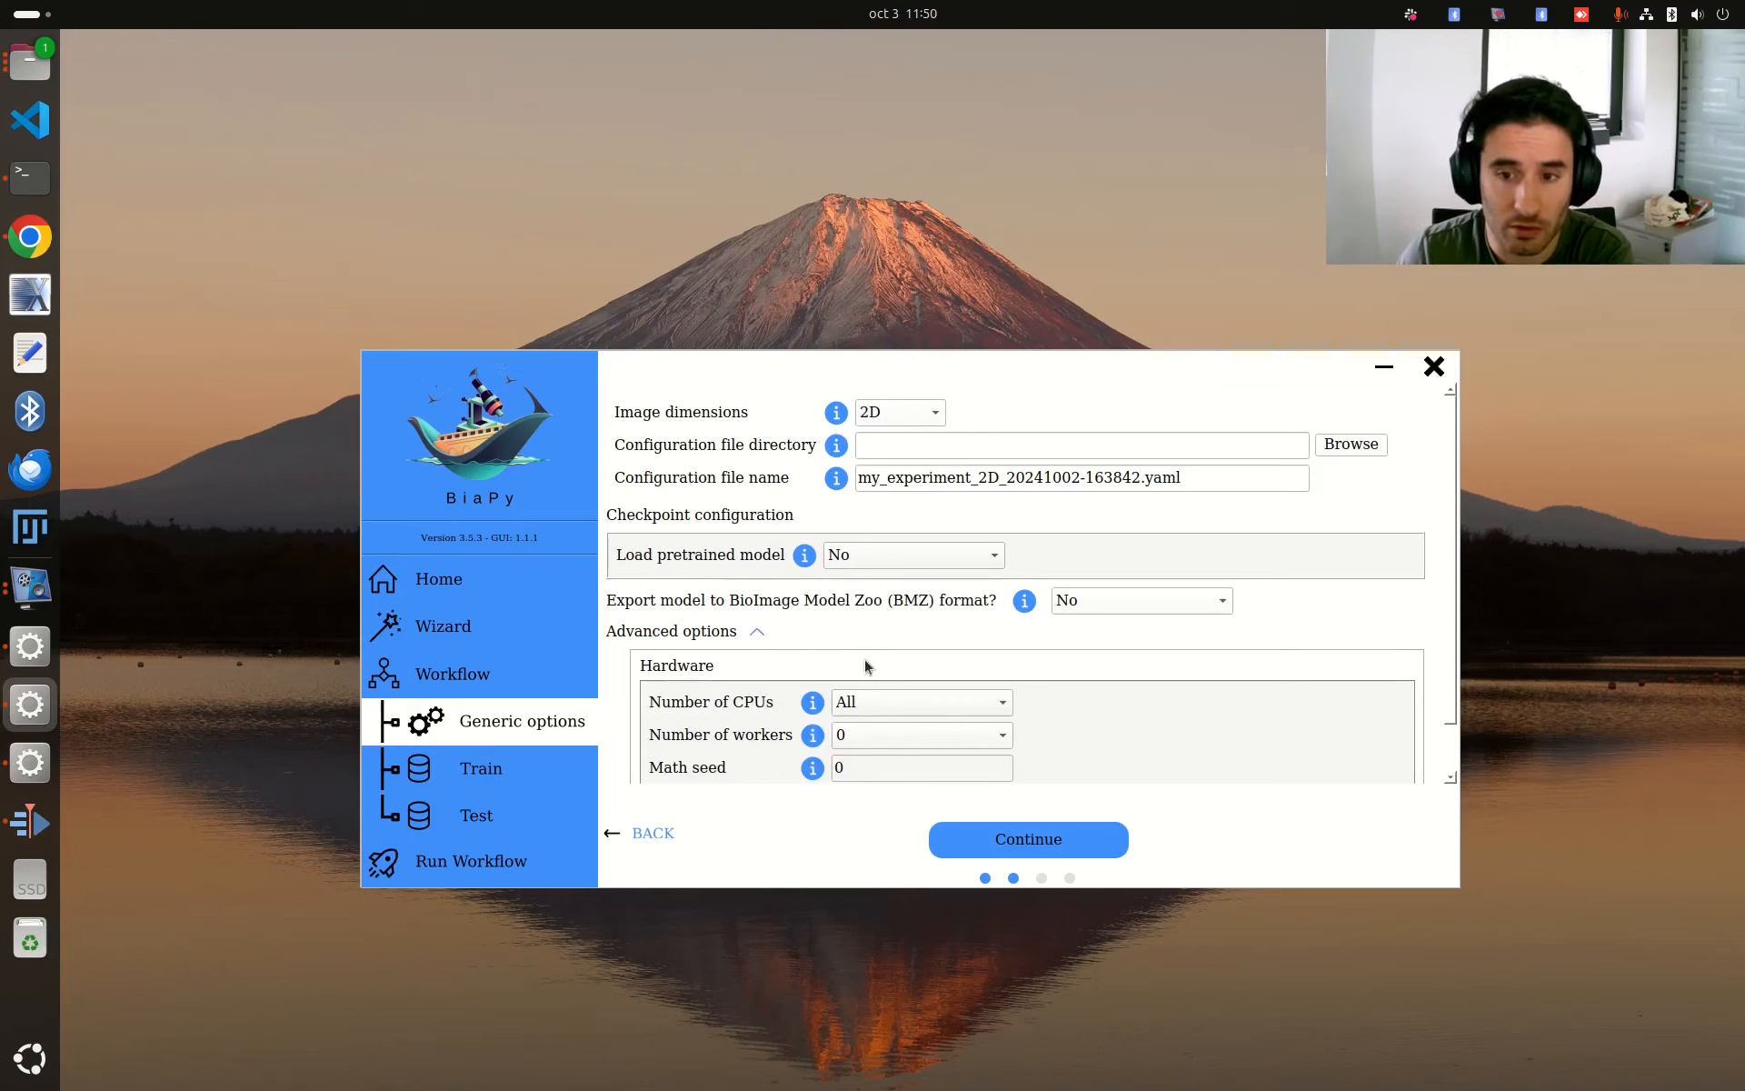
- Look over the advanced hardware settings in the generic options, collapse them and continue to the training settings
scroll(864, 666, "down", 1)
scroll(807, 661, "up", 1)
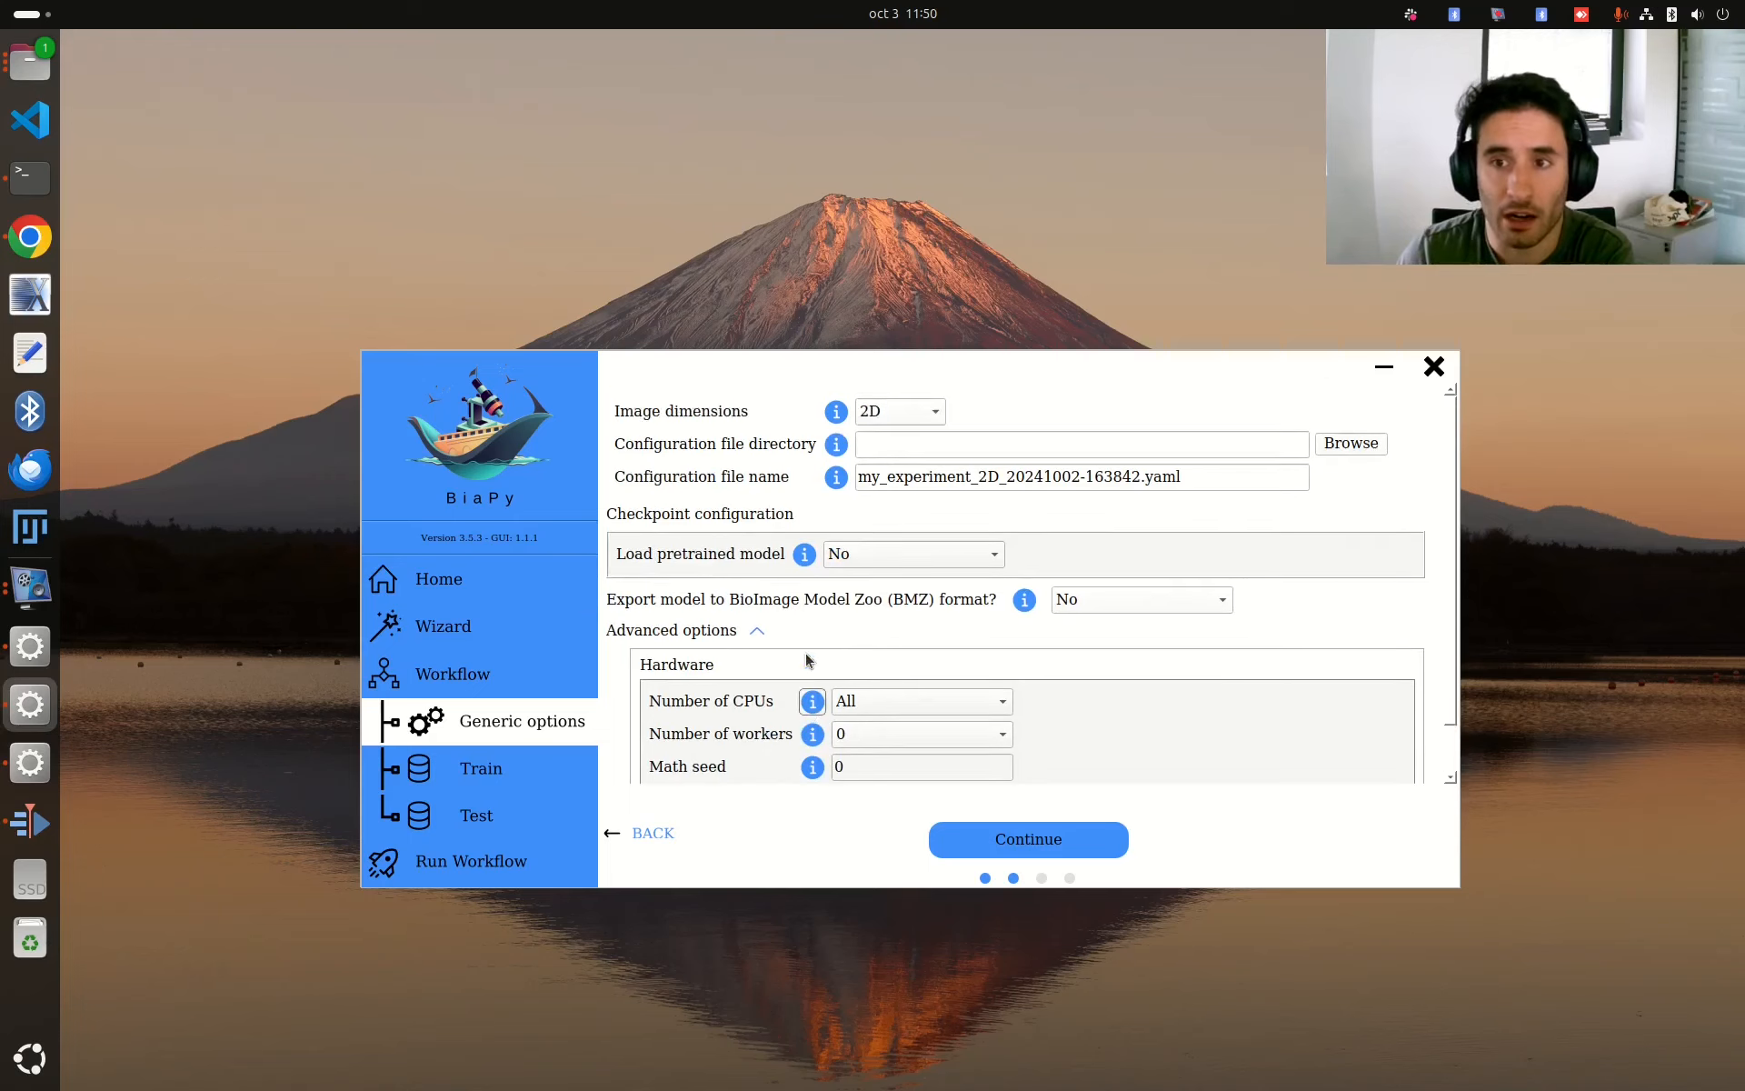
left_click(759, 633)
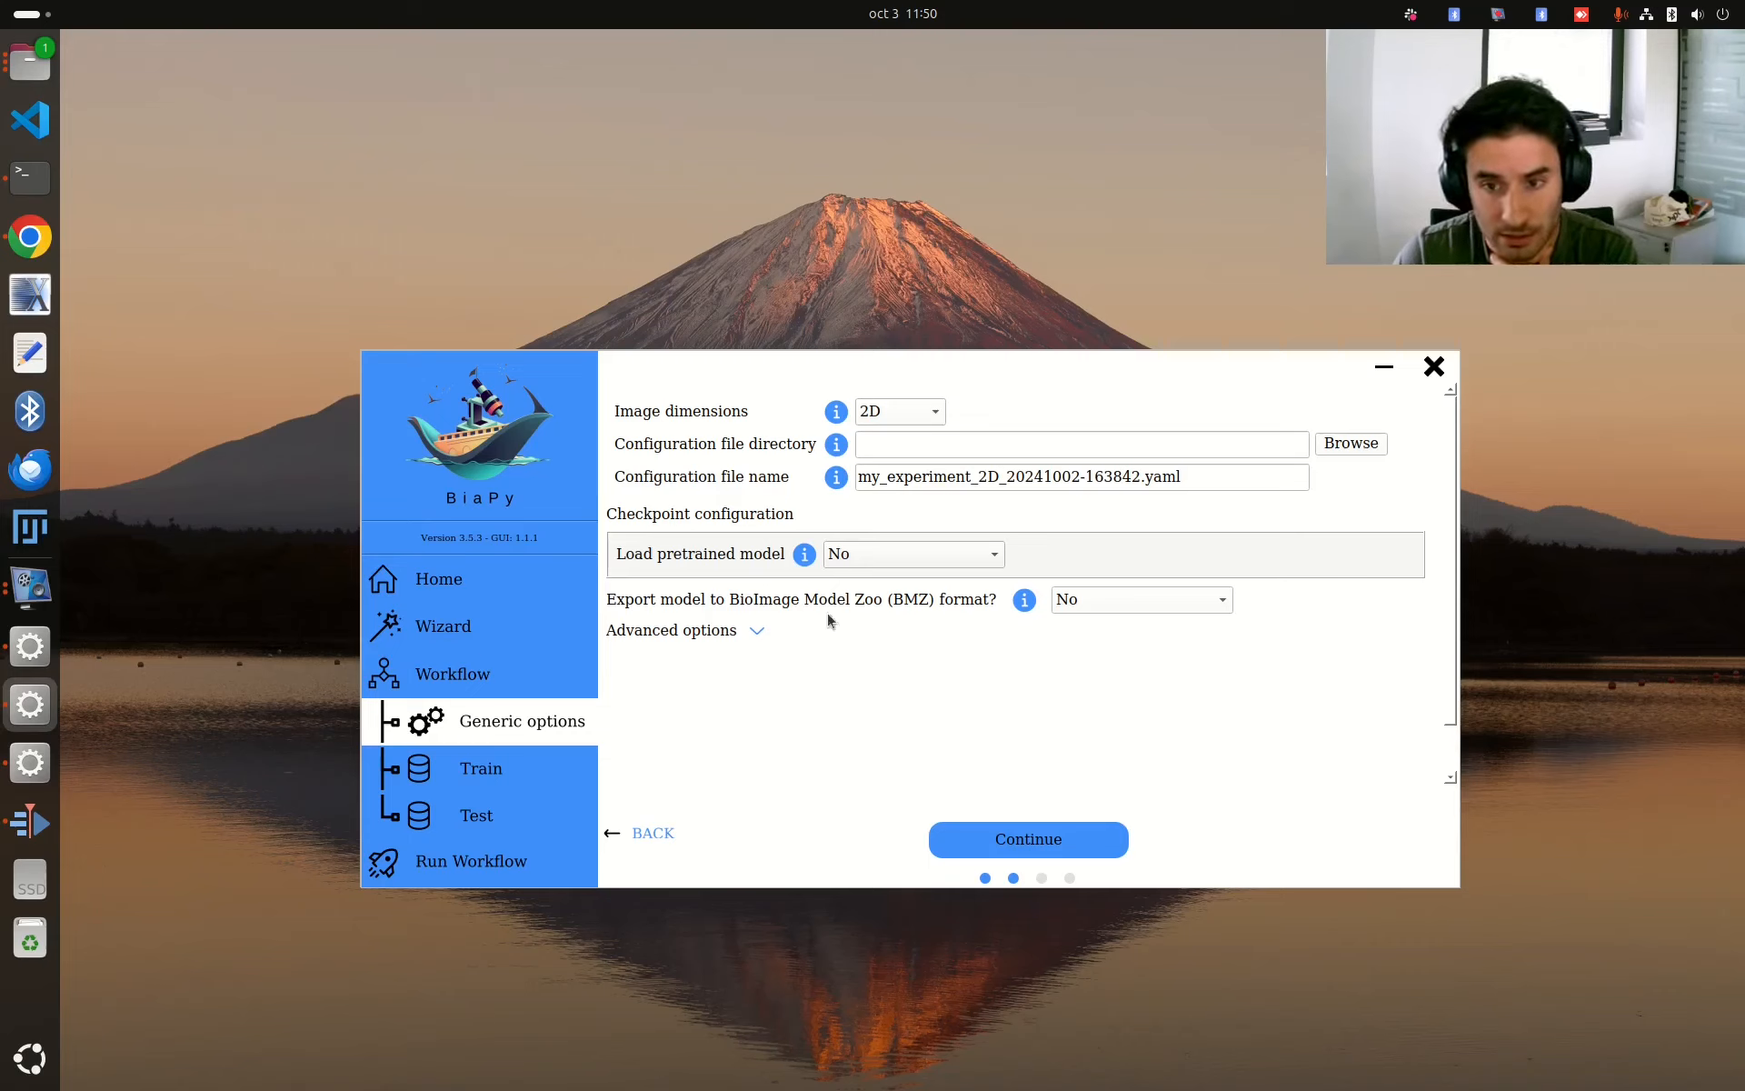
left_click(1095, 837)
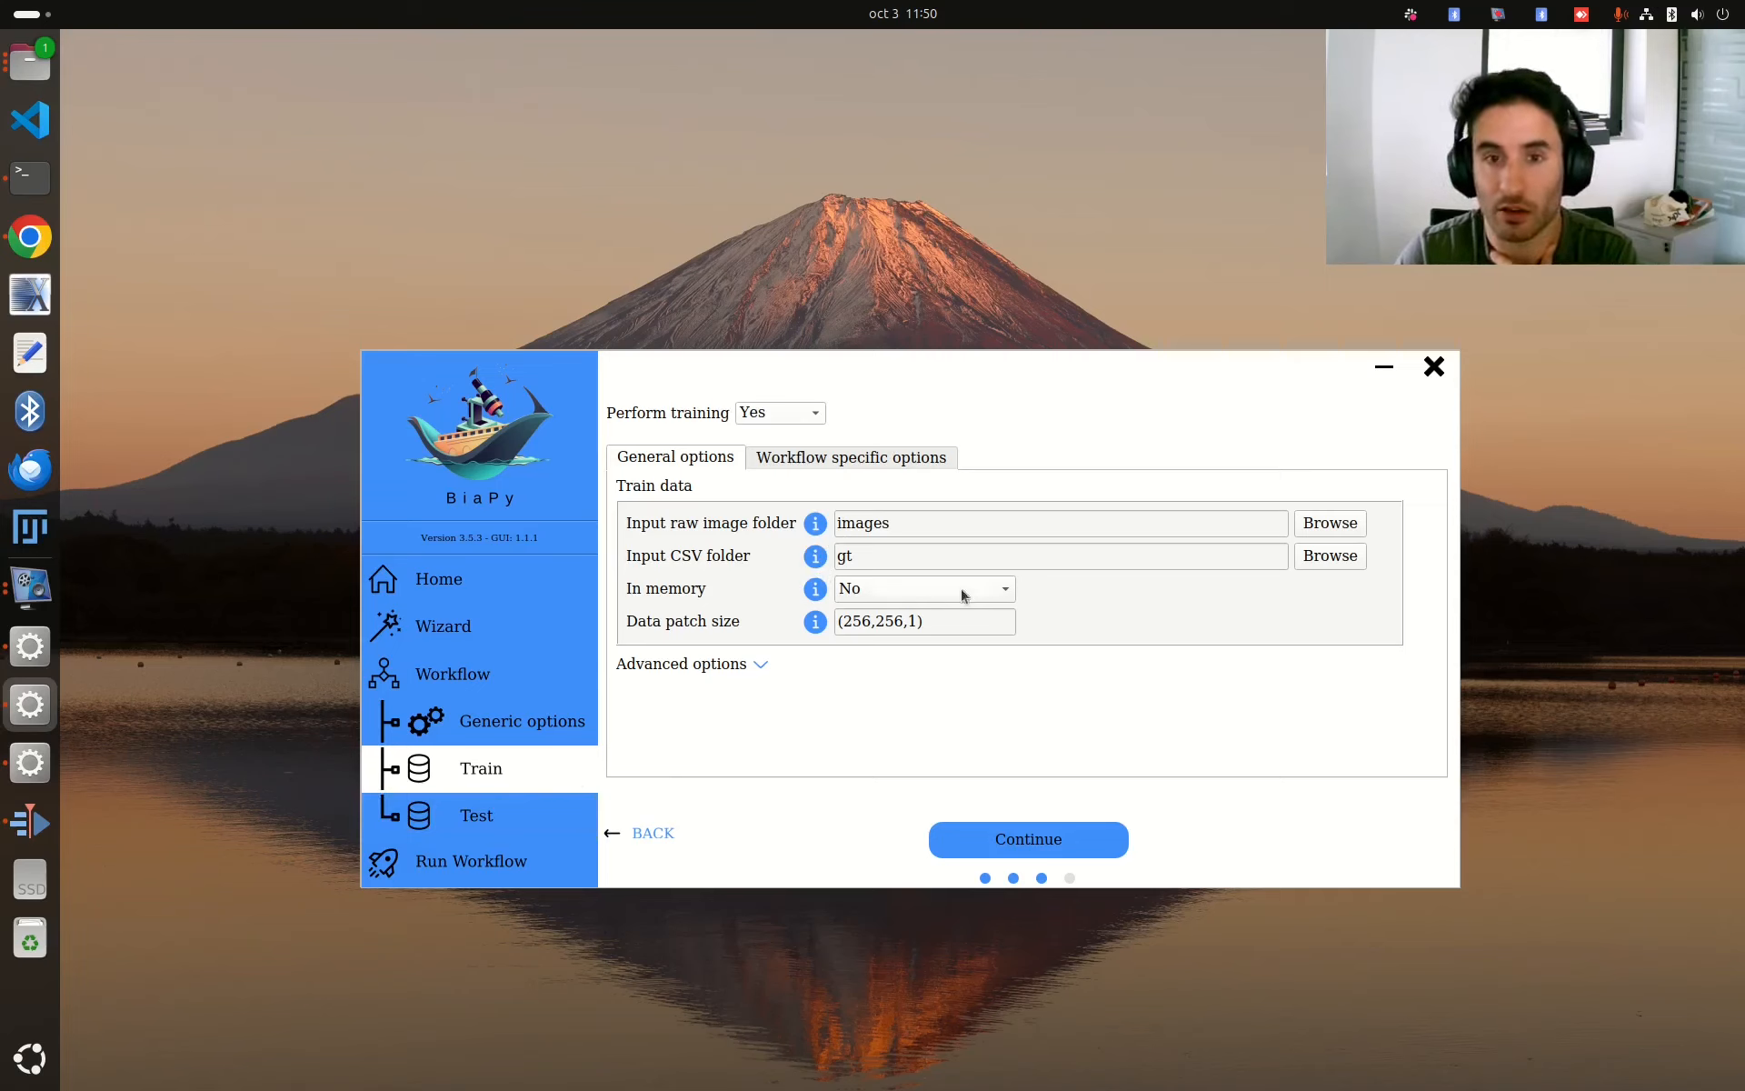
- Check the Perform training choices, keep Yes, and briefly expand the advanced training options to view the validation data settings
left_click(818, 417)
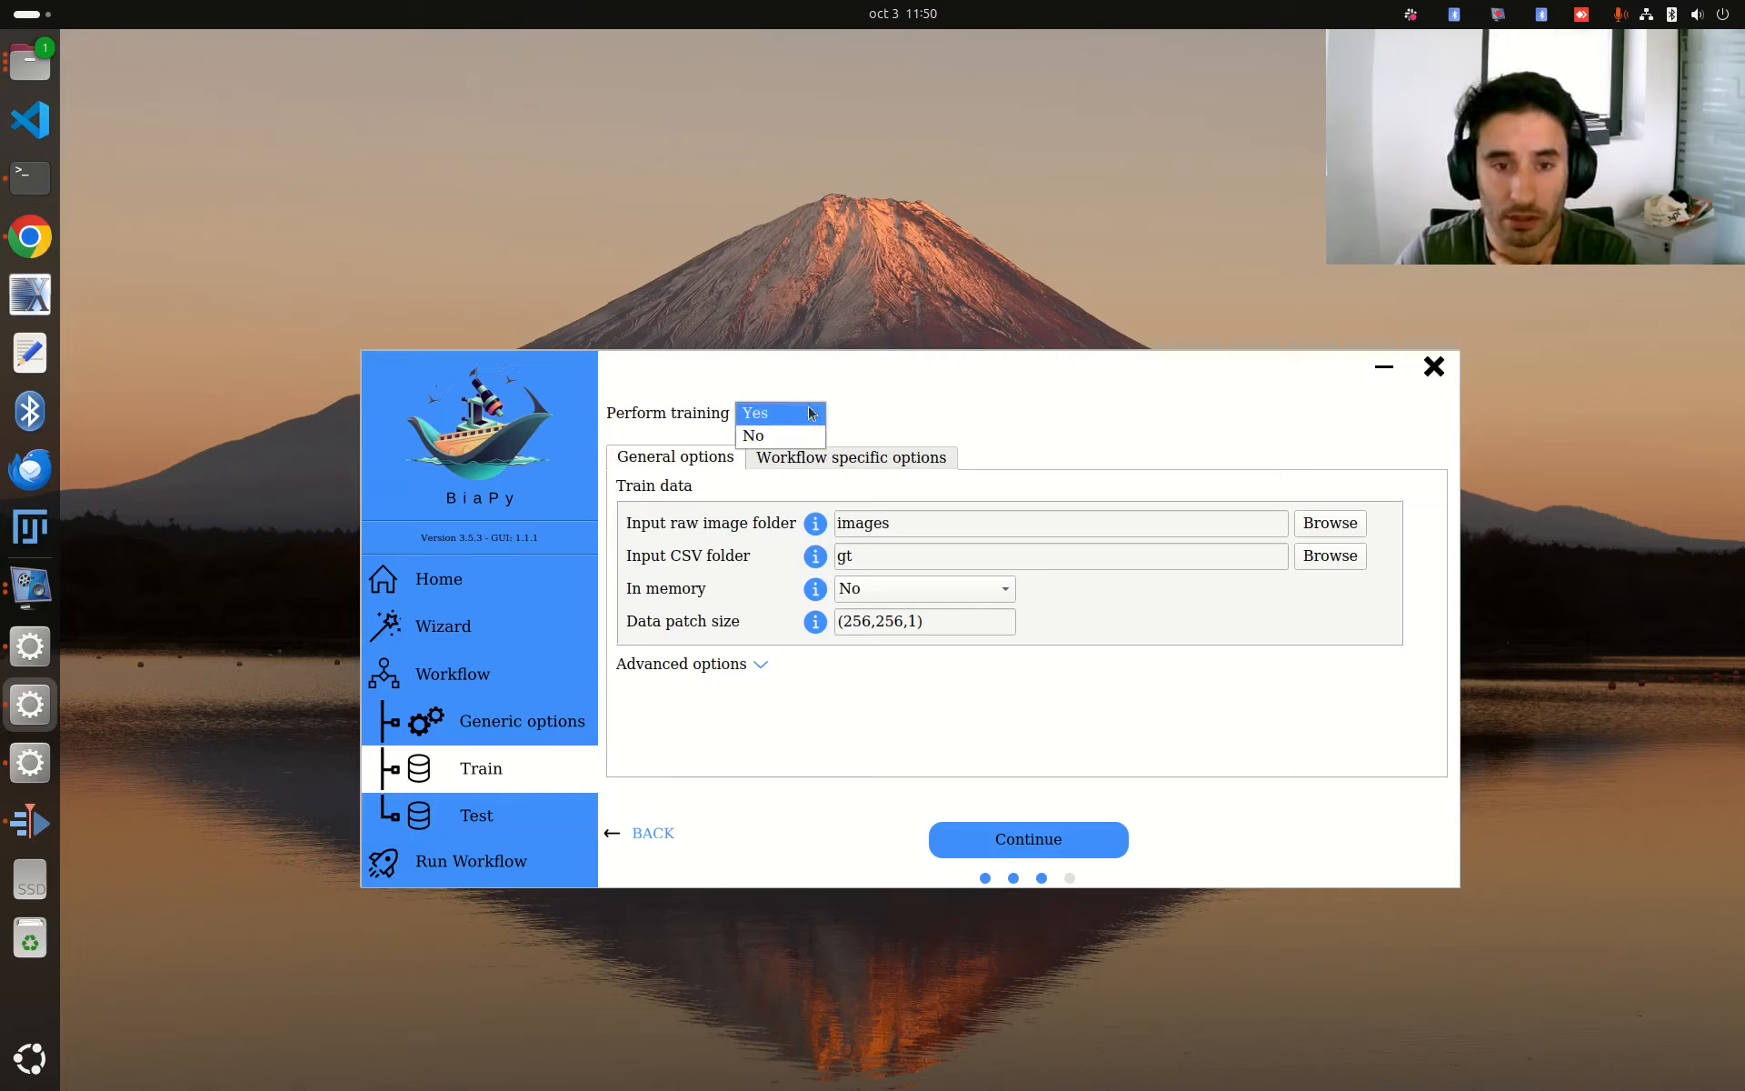
left_click(881, 402)
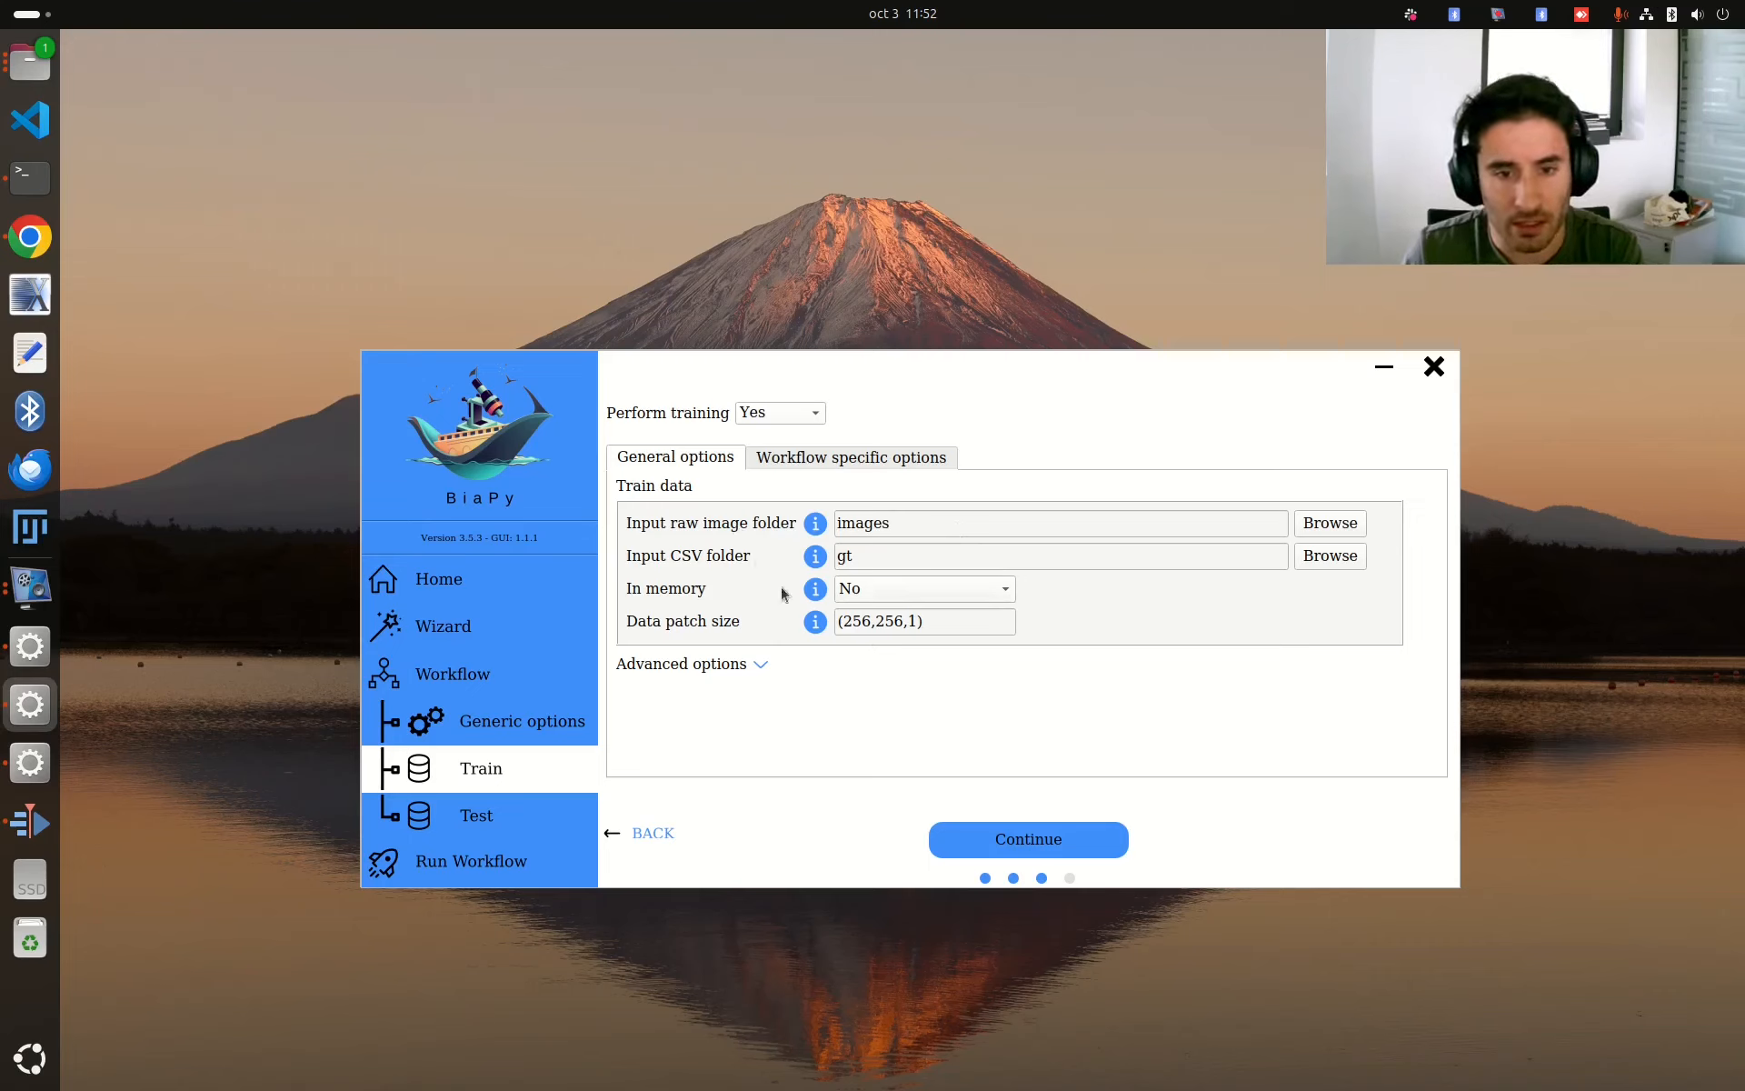
left_click(762, 667)
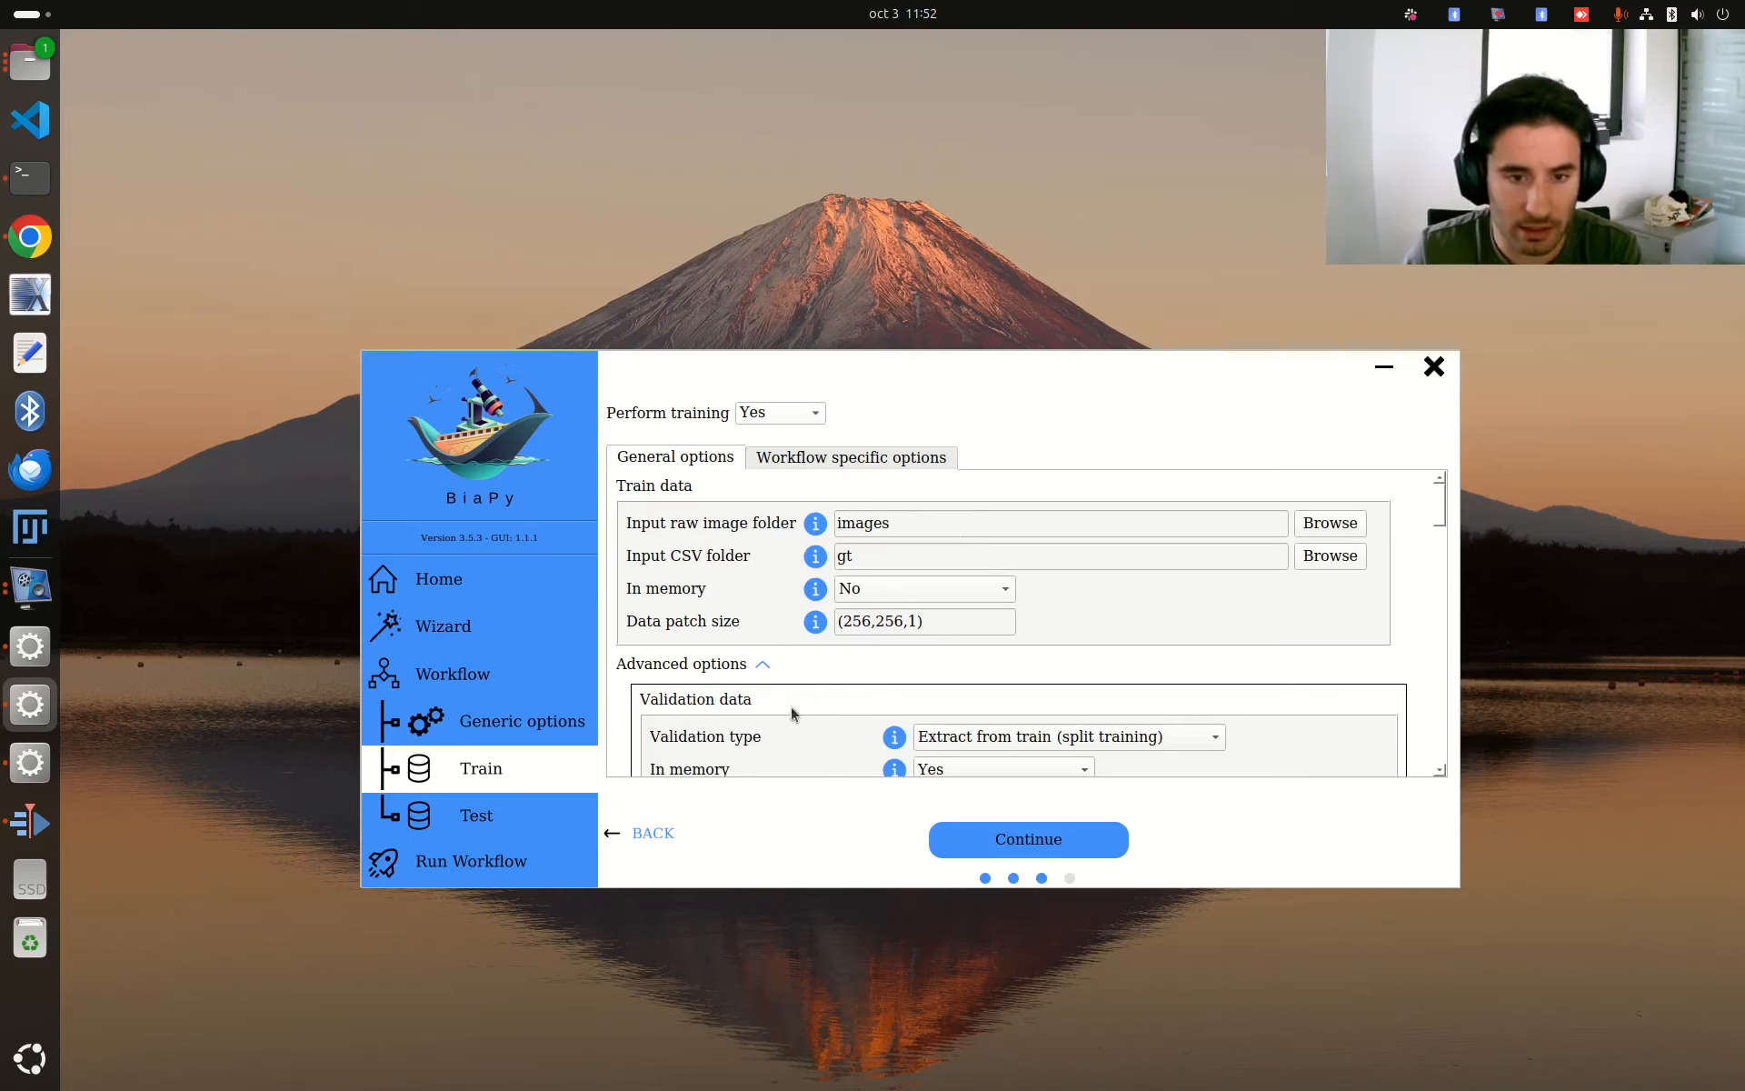
left_click(761, 666)
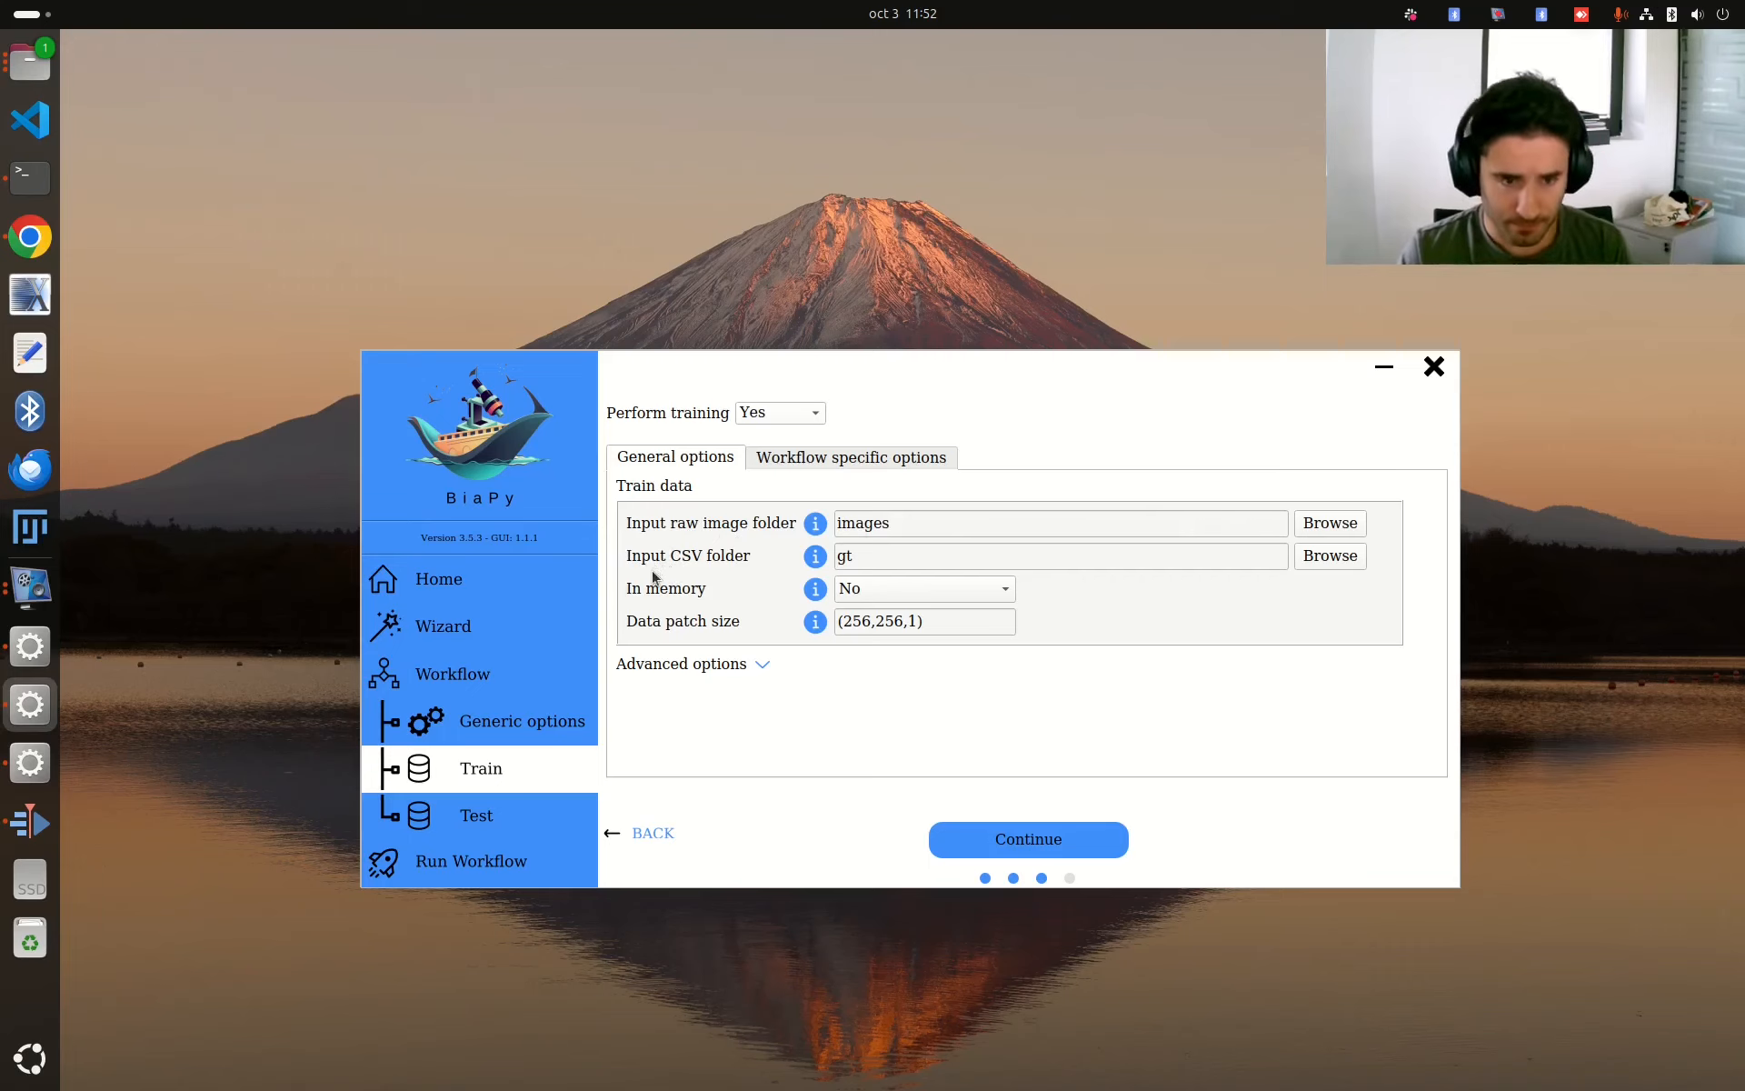
- Revisit the workflow selection, return to the training settings, and expand and collapse their advanced options
left_click(508, 690)
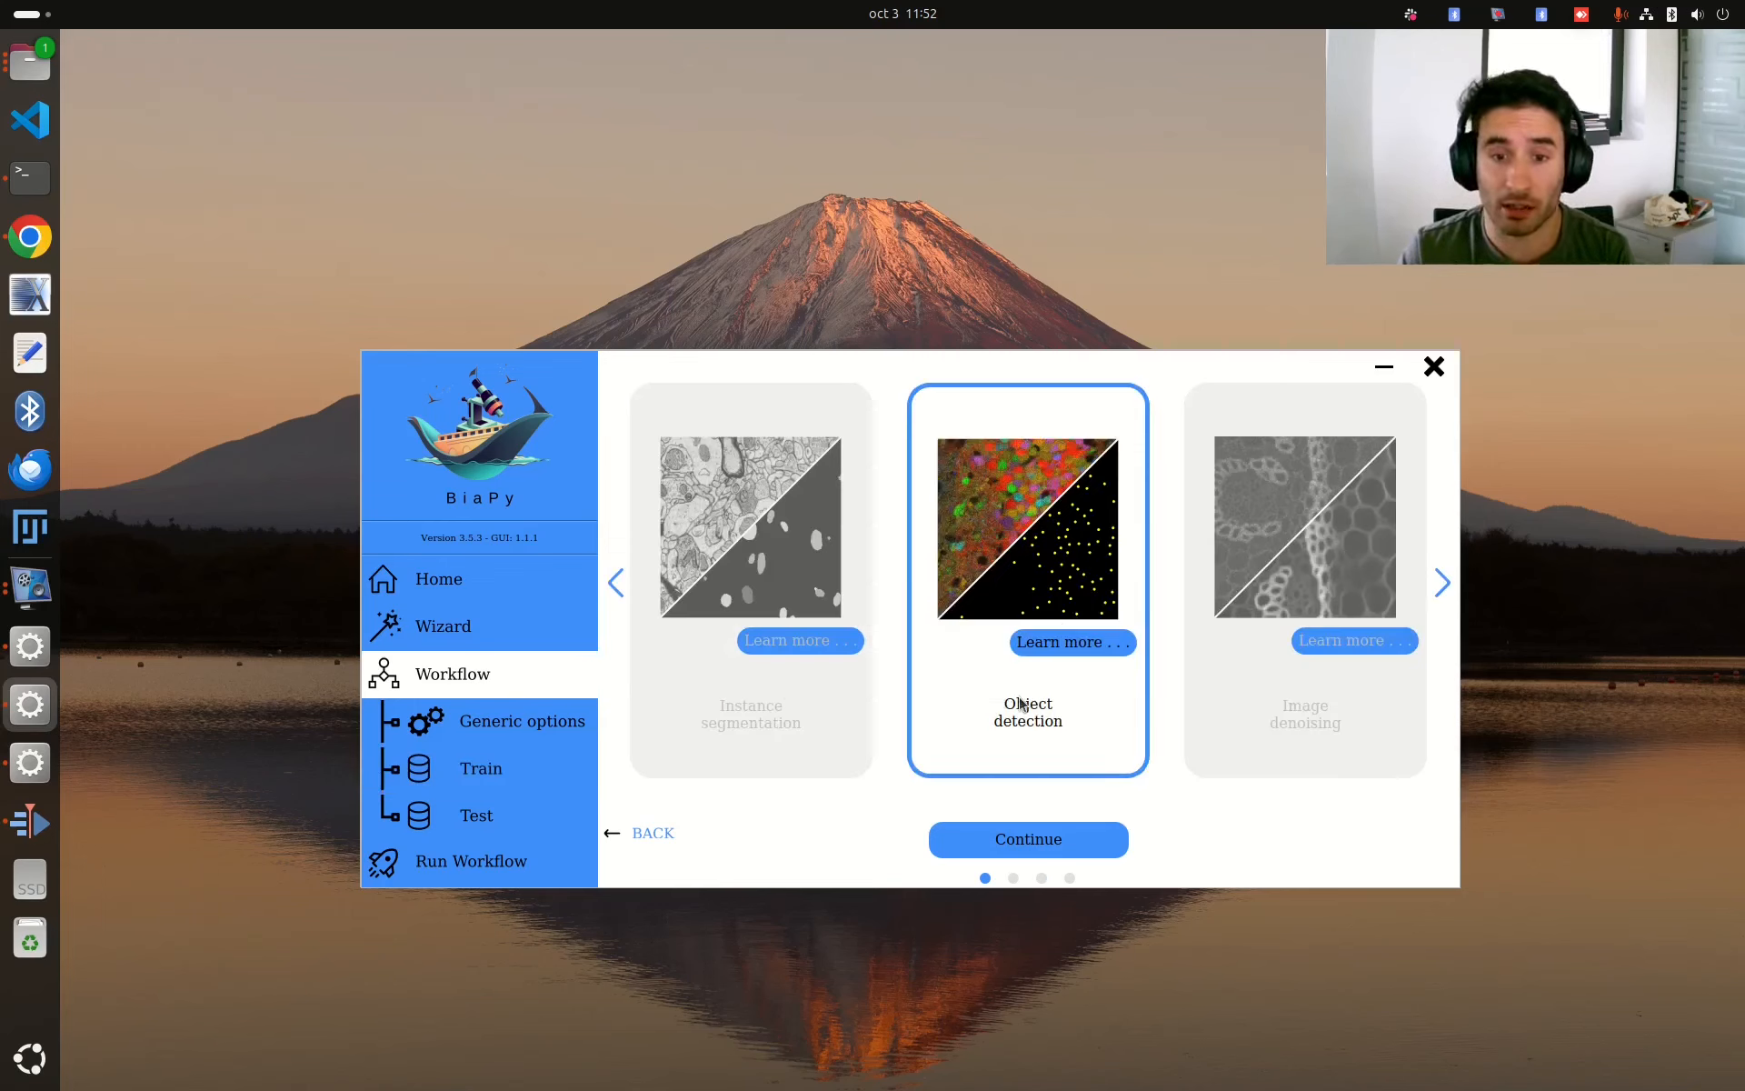
left_click(543, 761)
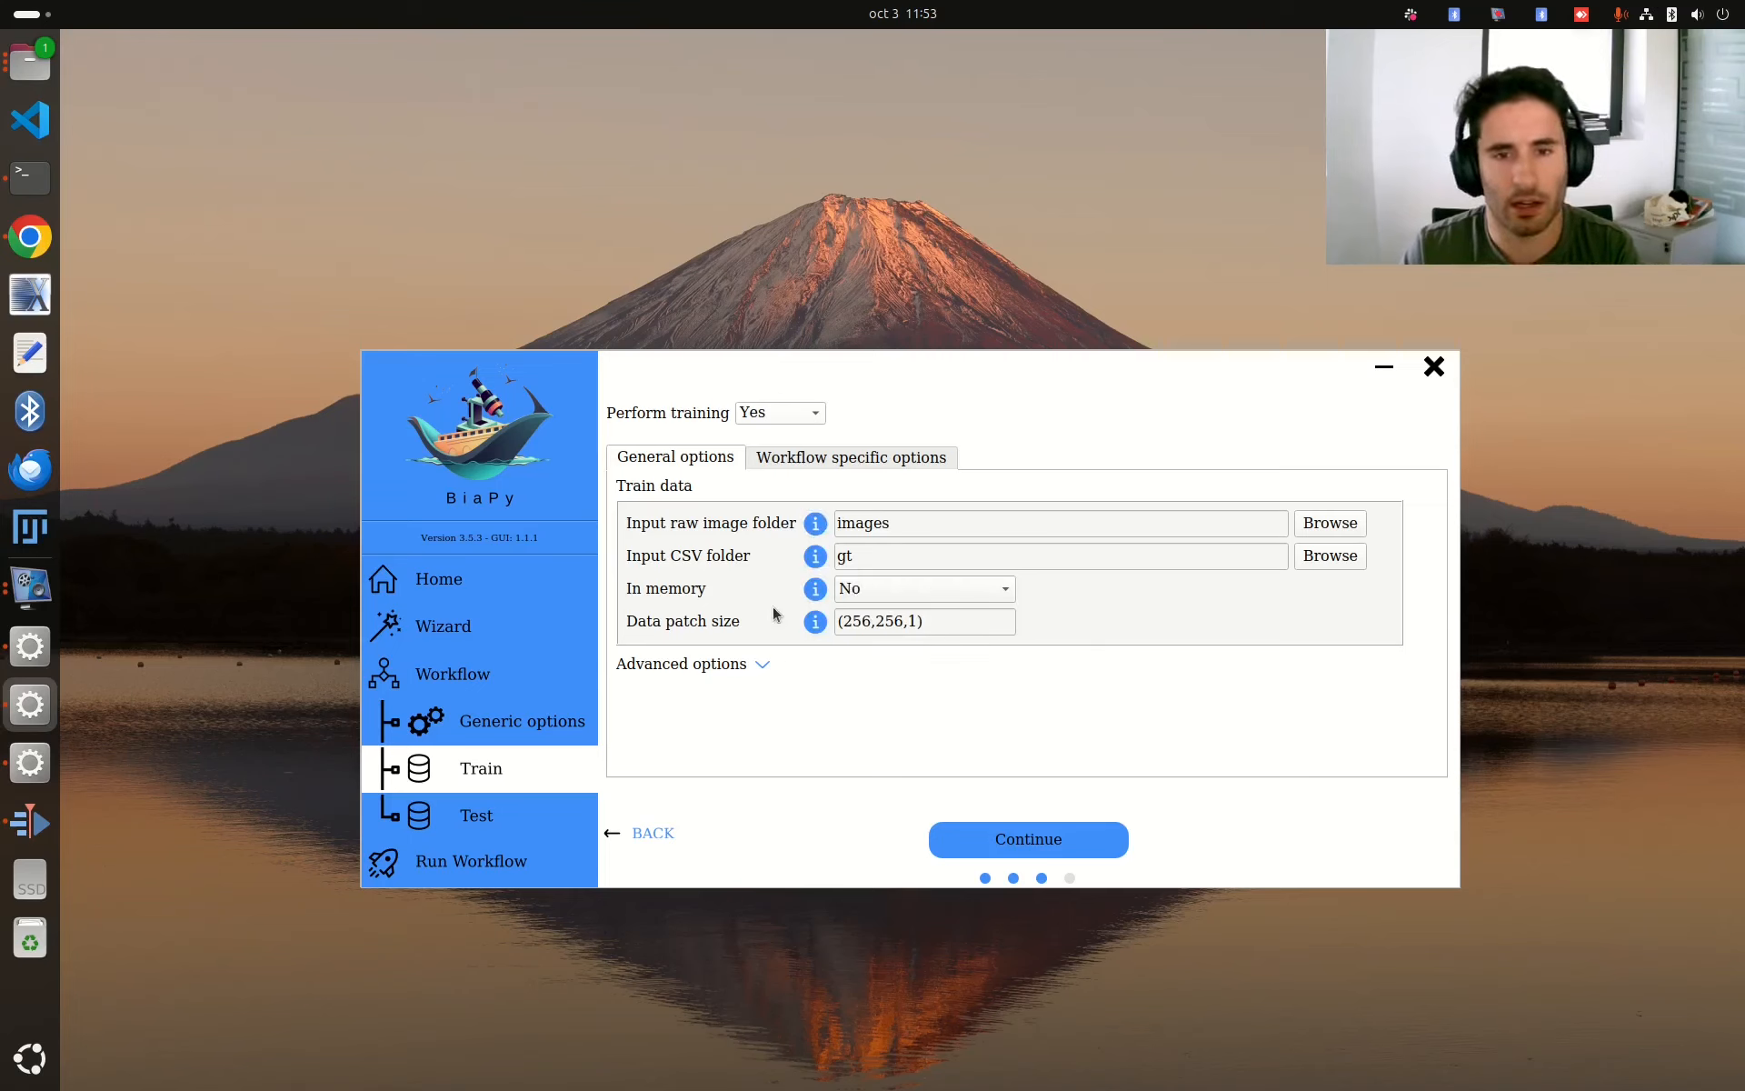
left_click(761, 666)
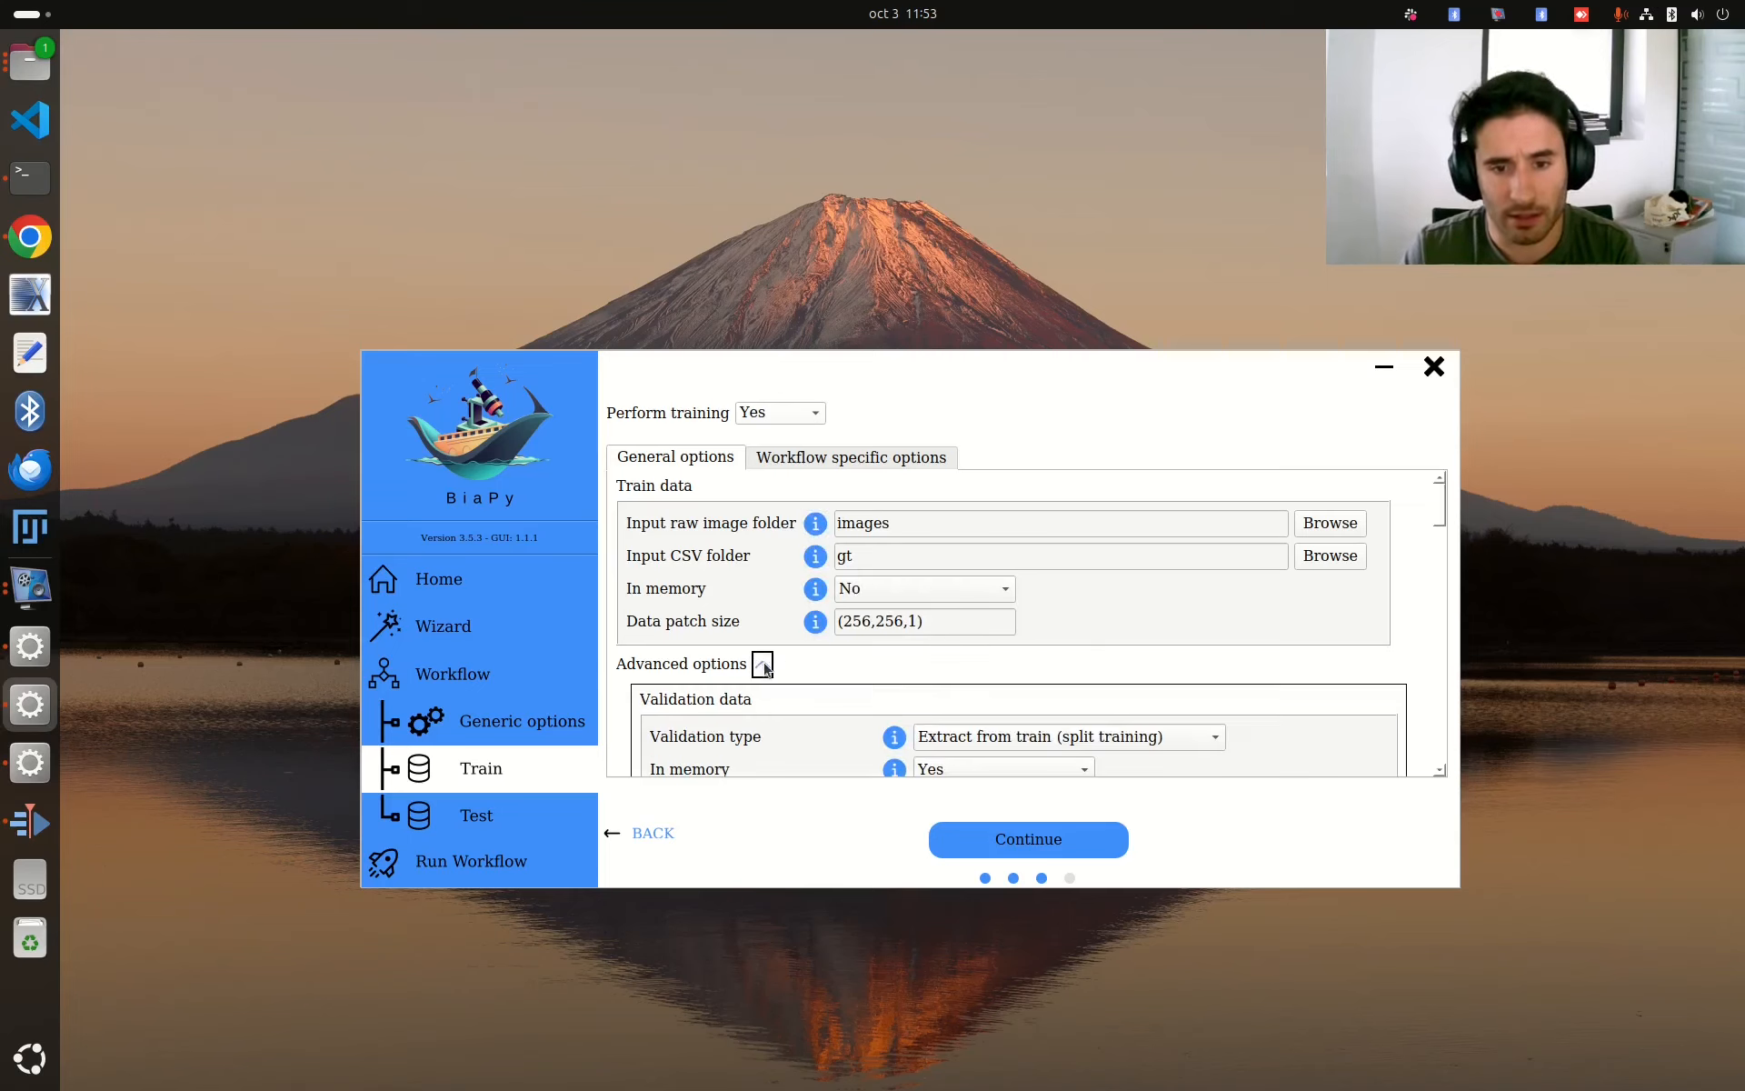
left_click(762, 666)
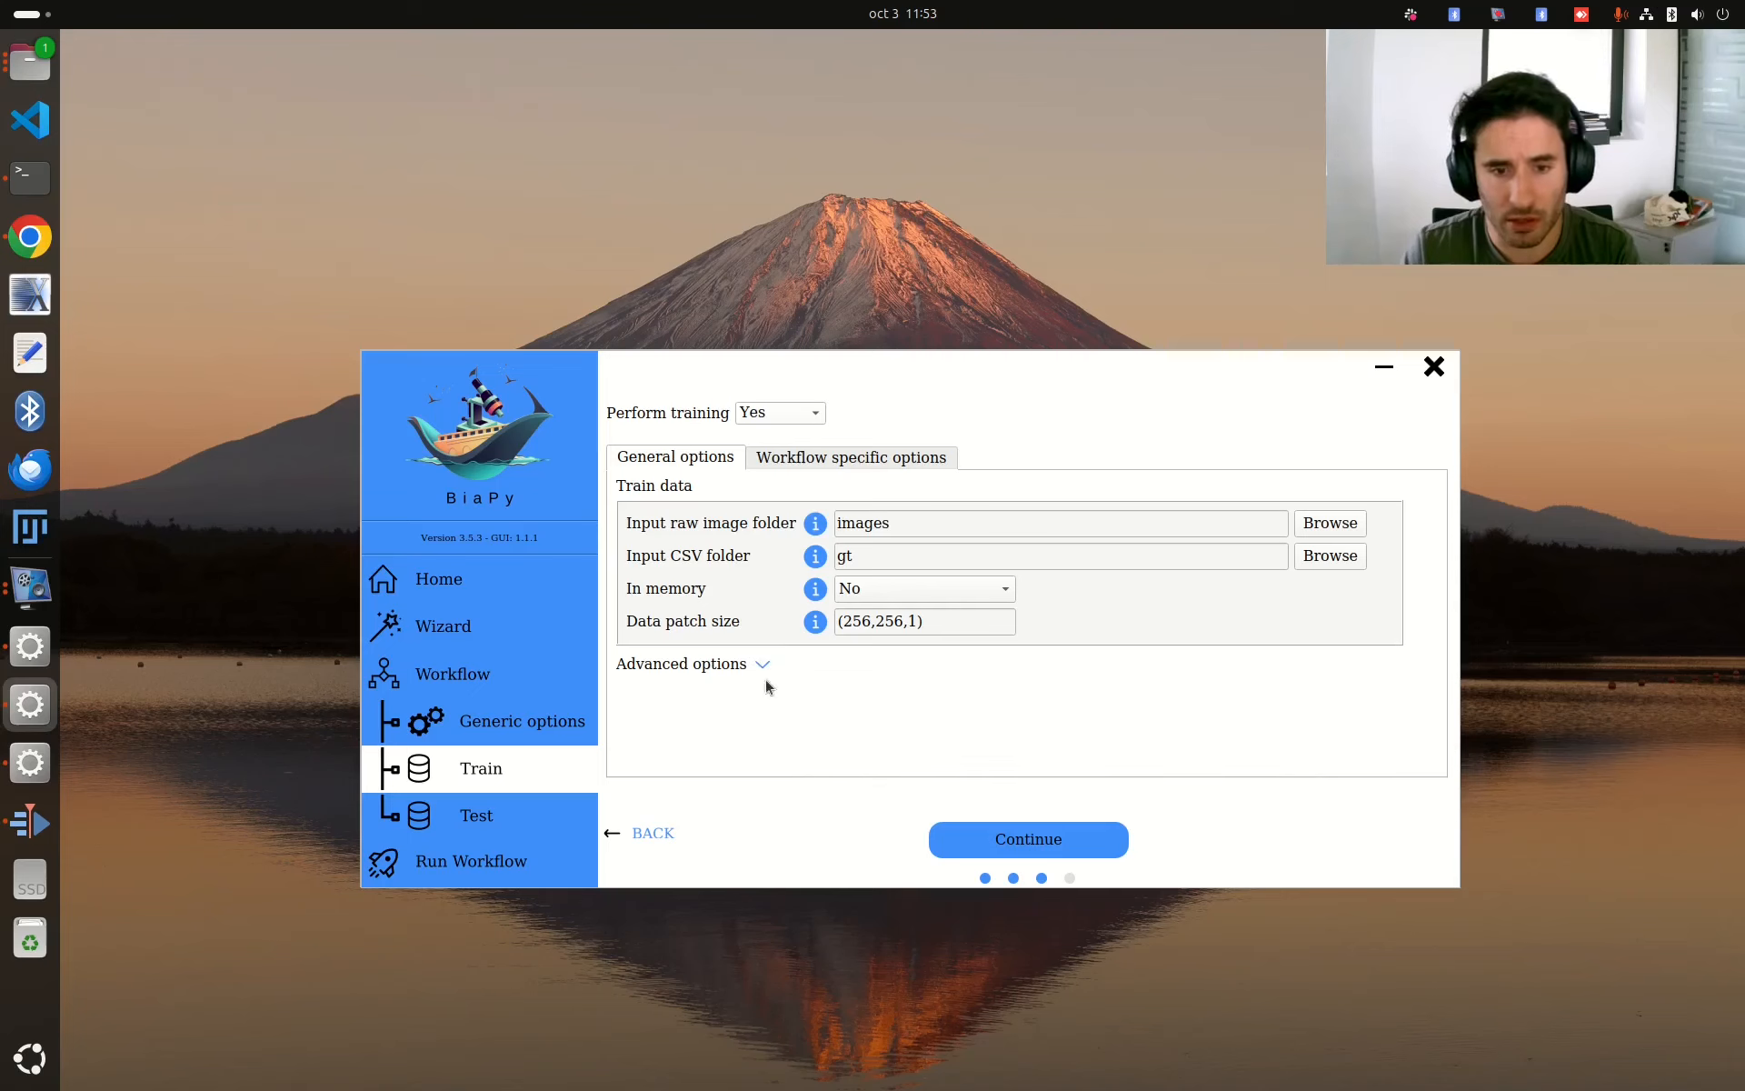
- Review the detection-specific training options, go back to the general ones and continue to the test settings
left_click(852, 460)
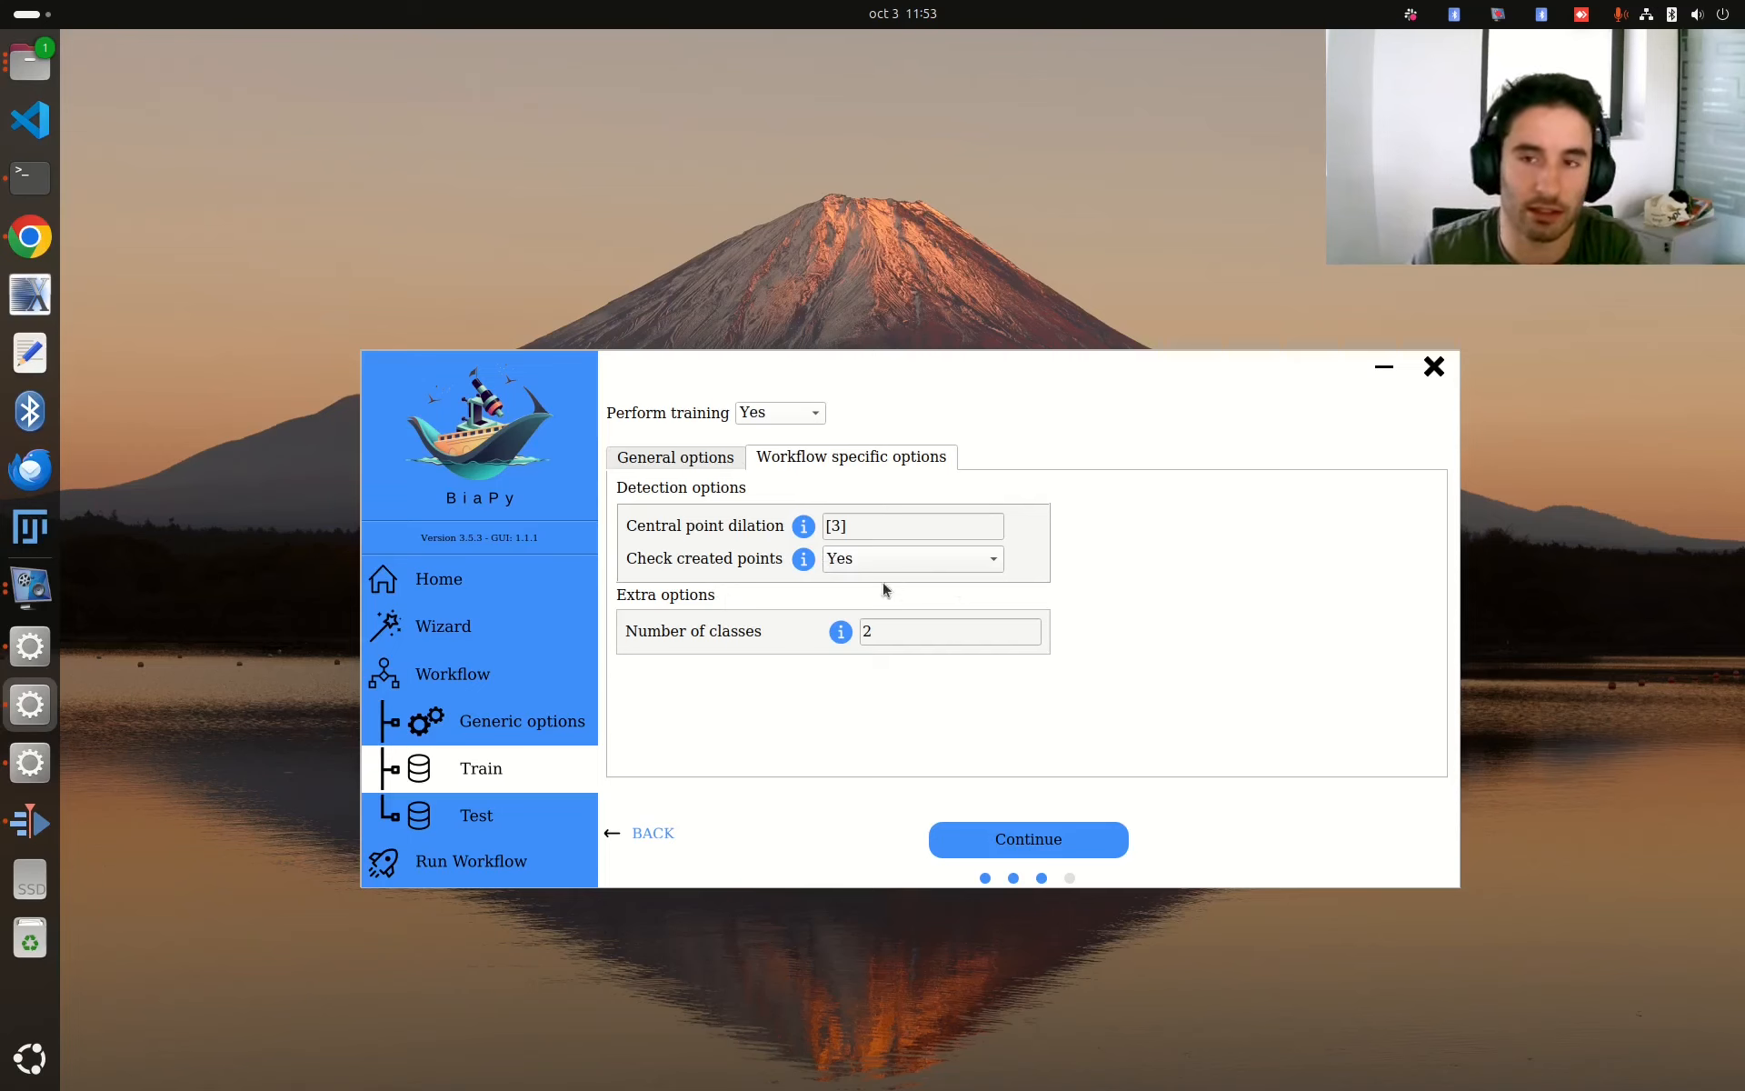
left_click(700, 465)
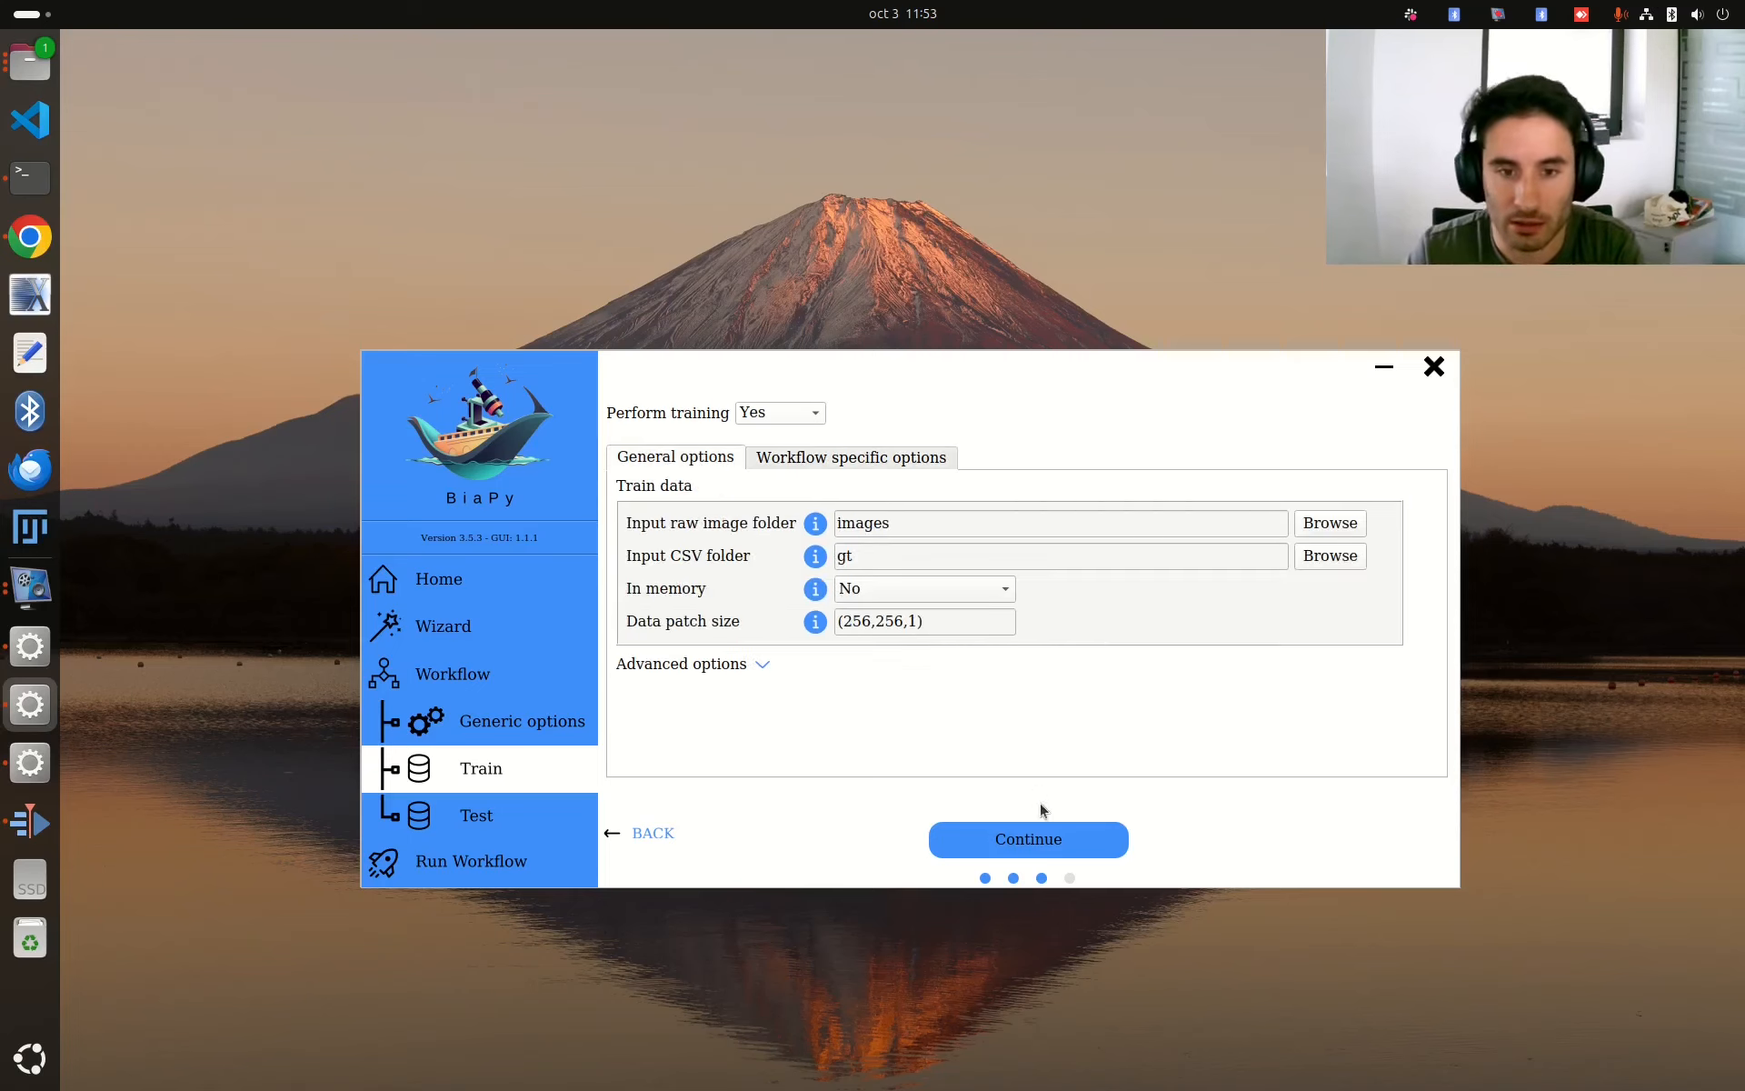
left_click(1044, 834)
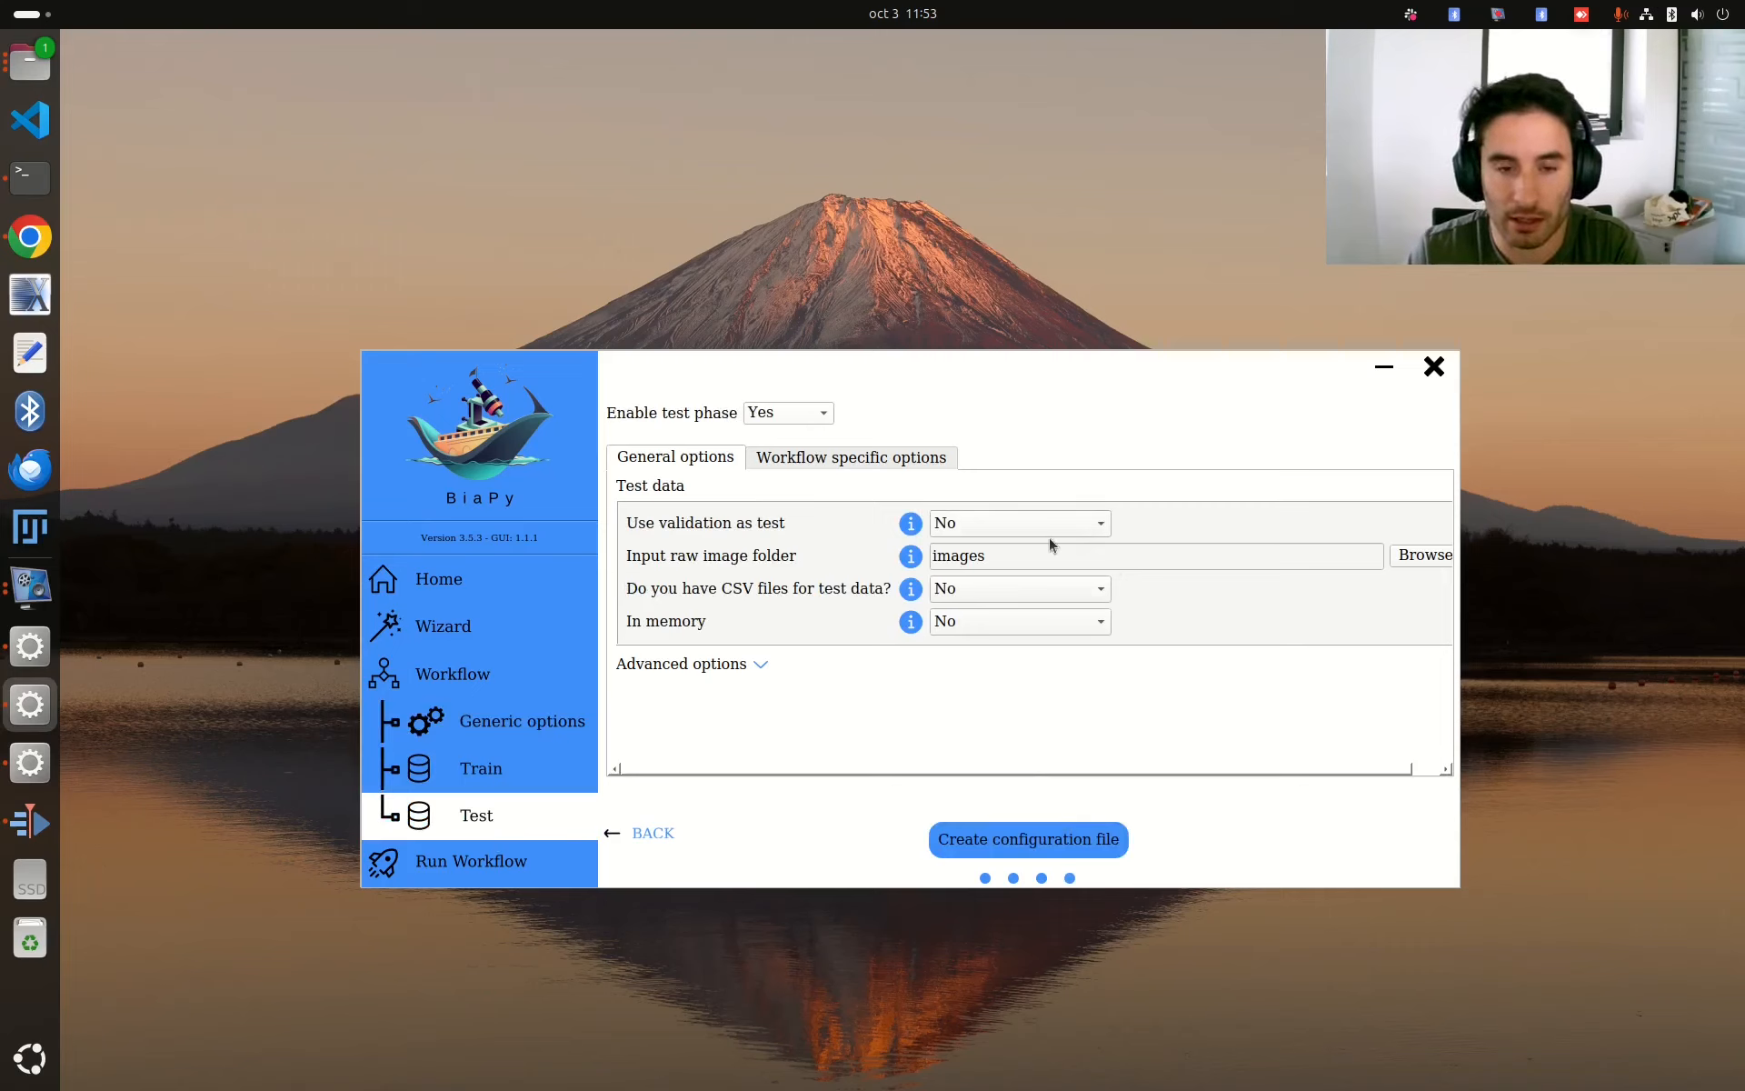
- Set the option for having CSV files for test data to Yes, and switch it back to No
left_click_drag(1297, 768, 1260, 769)
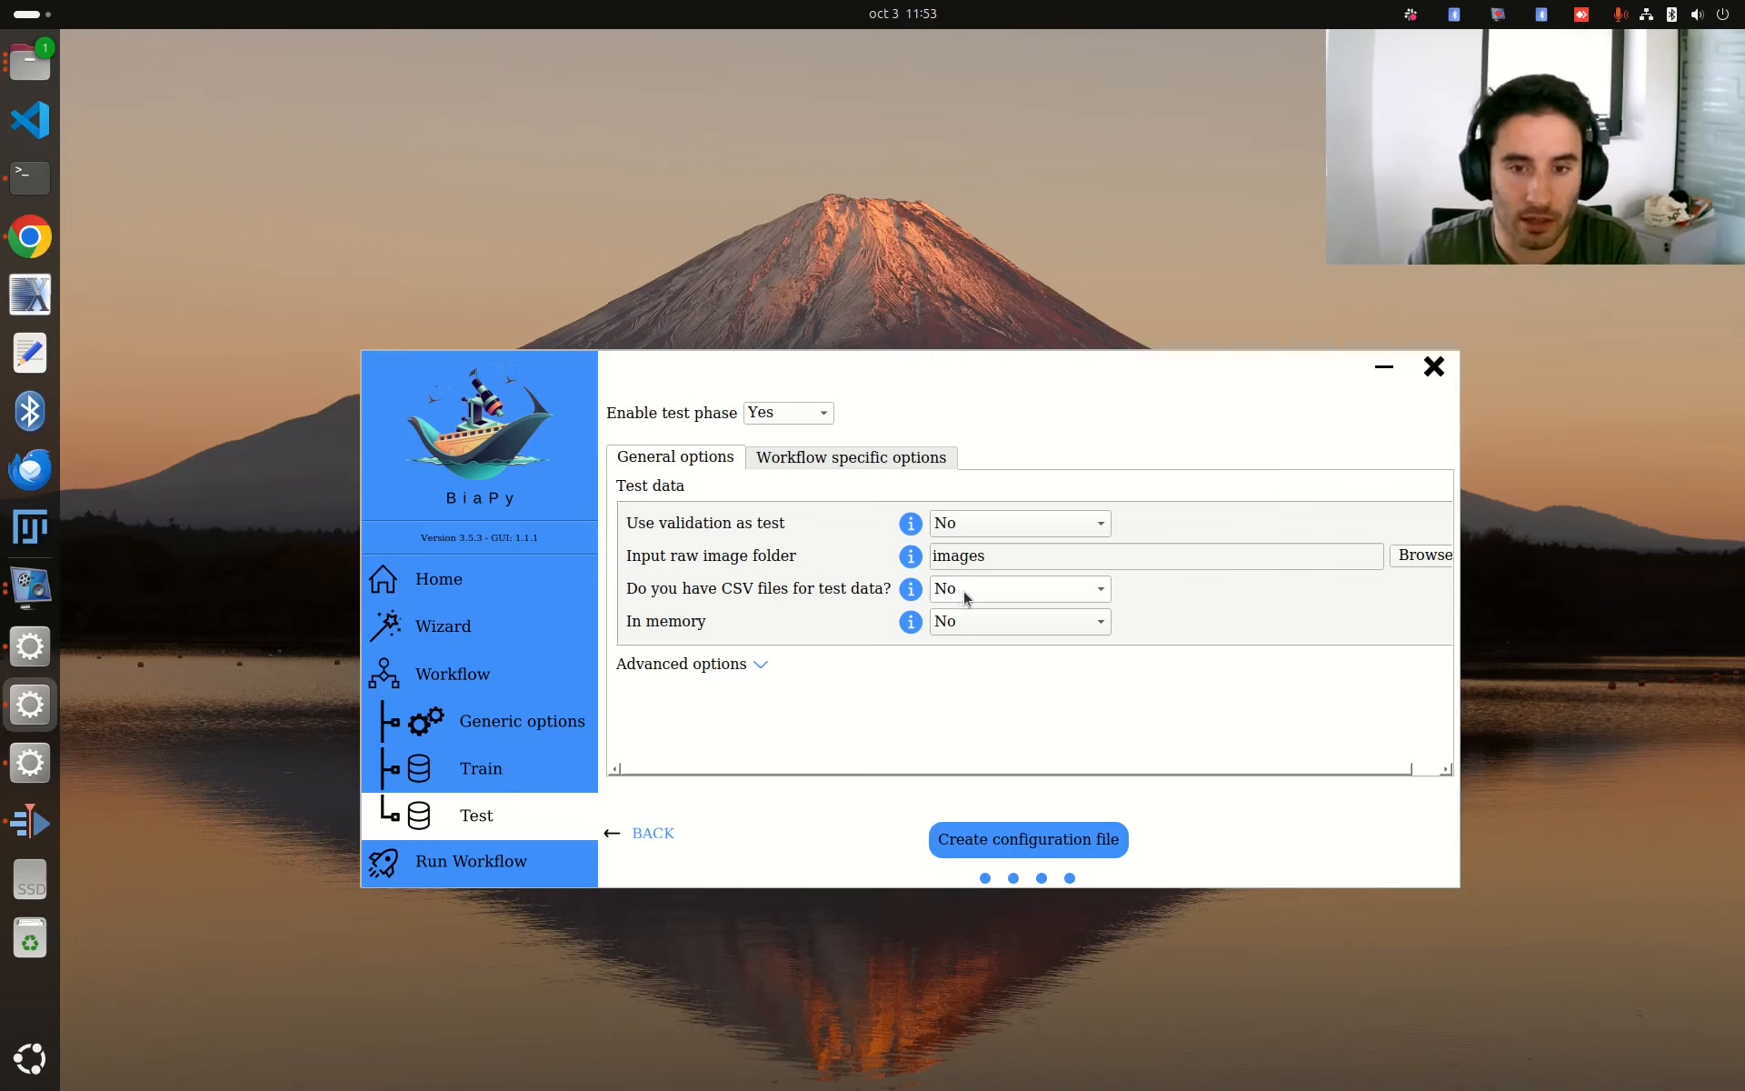
left_click(990, 585)
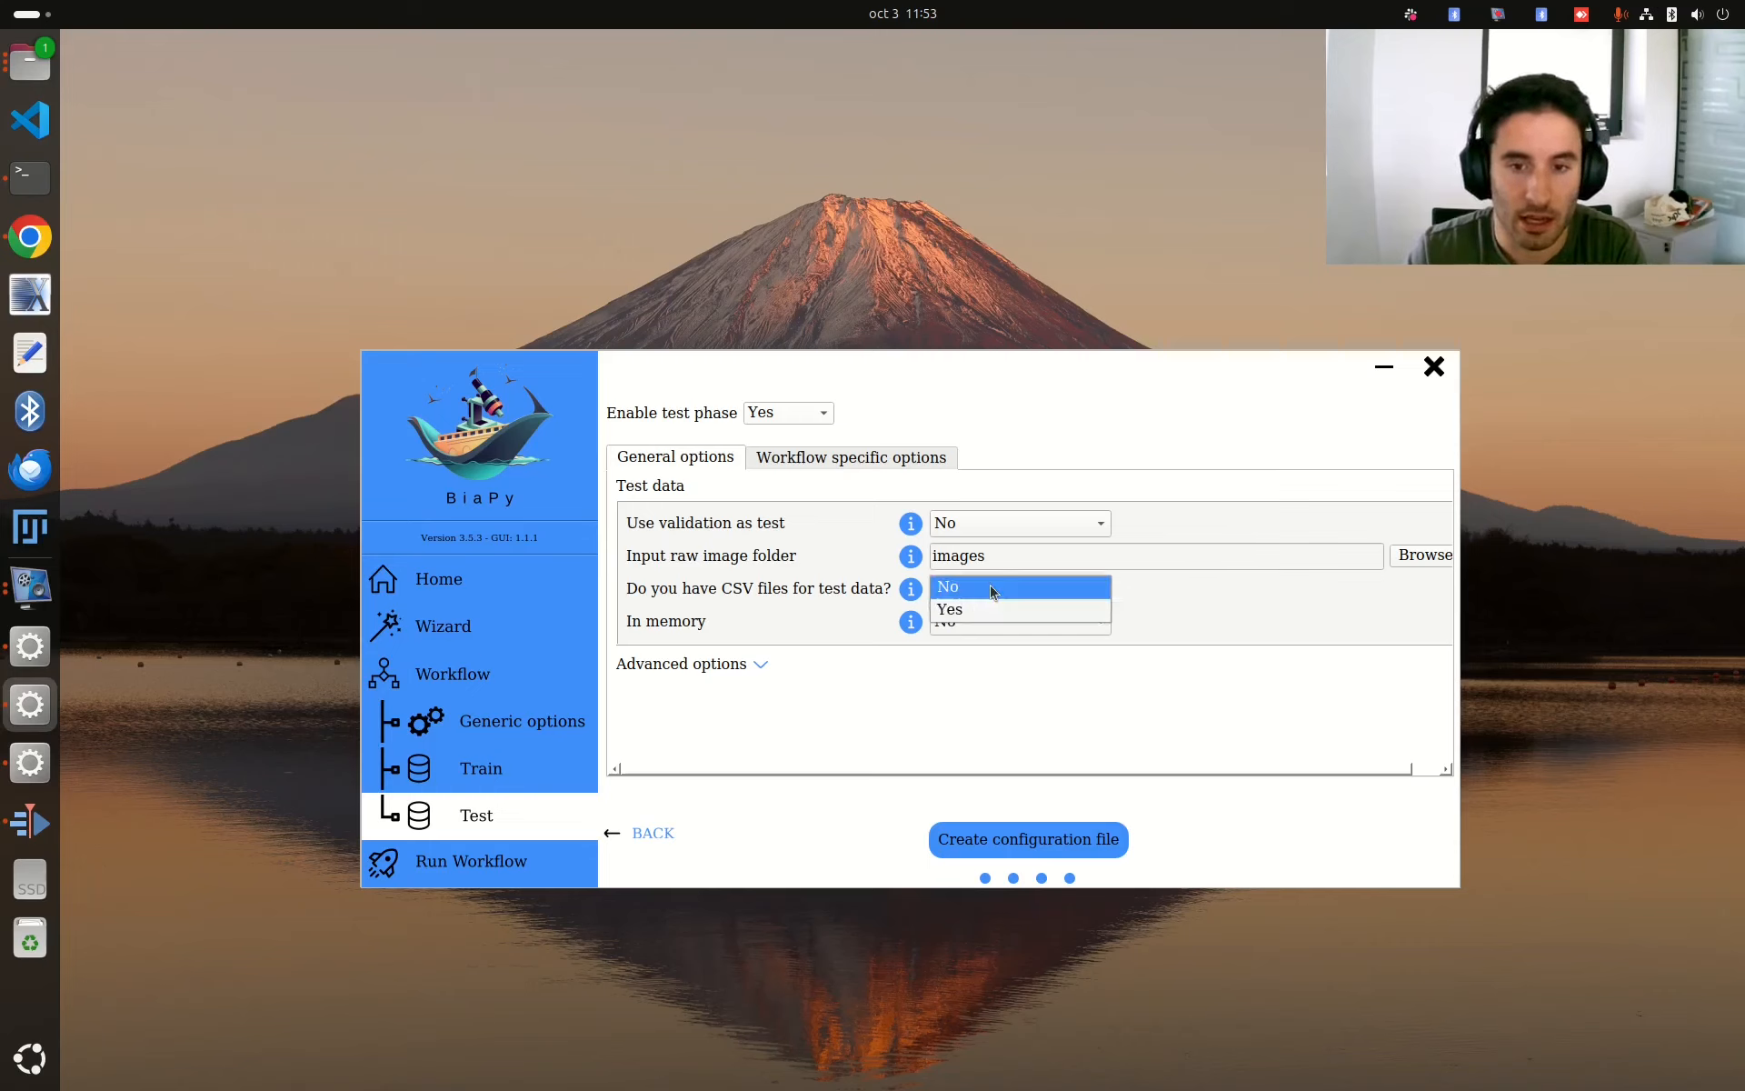
left_click(990, 602)
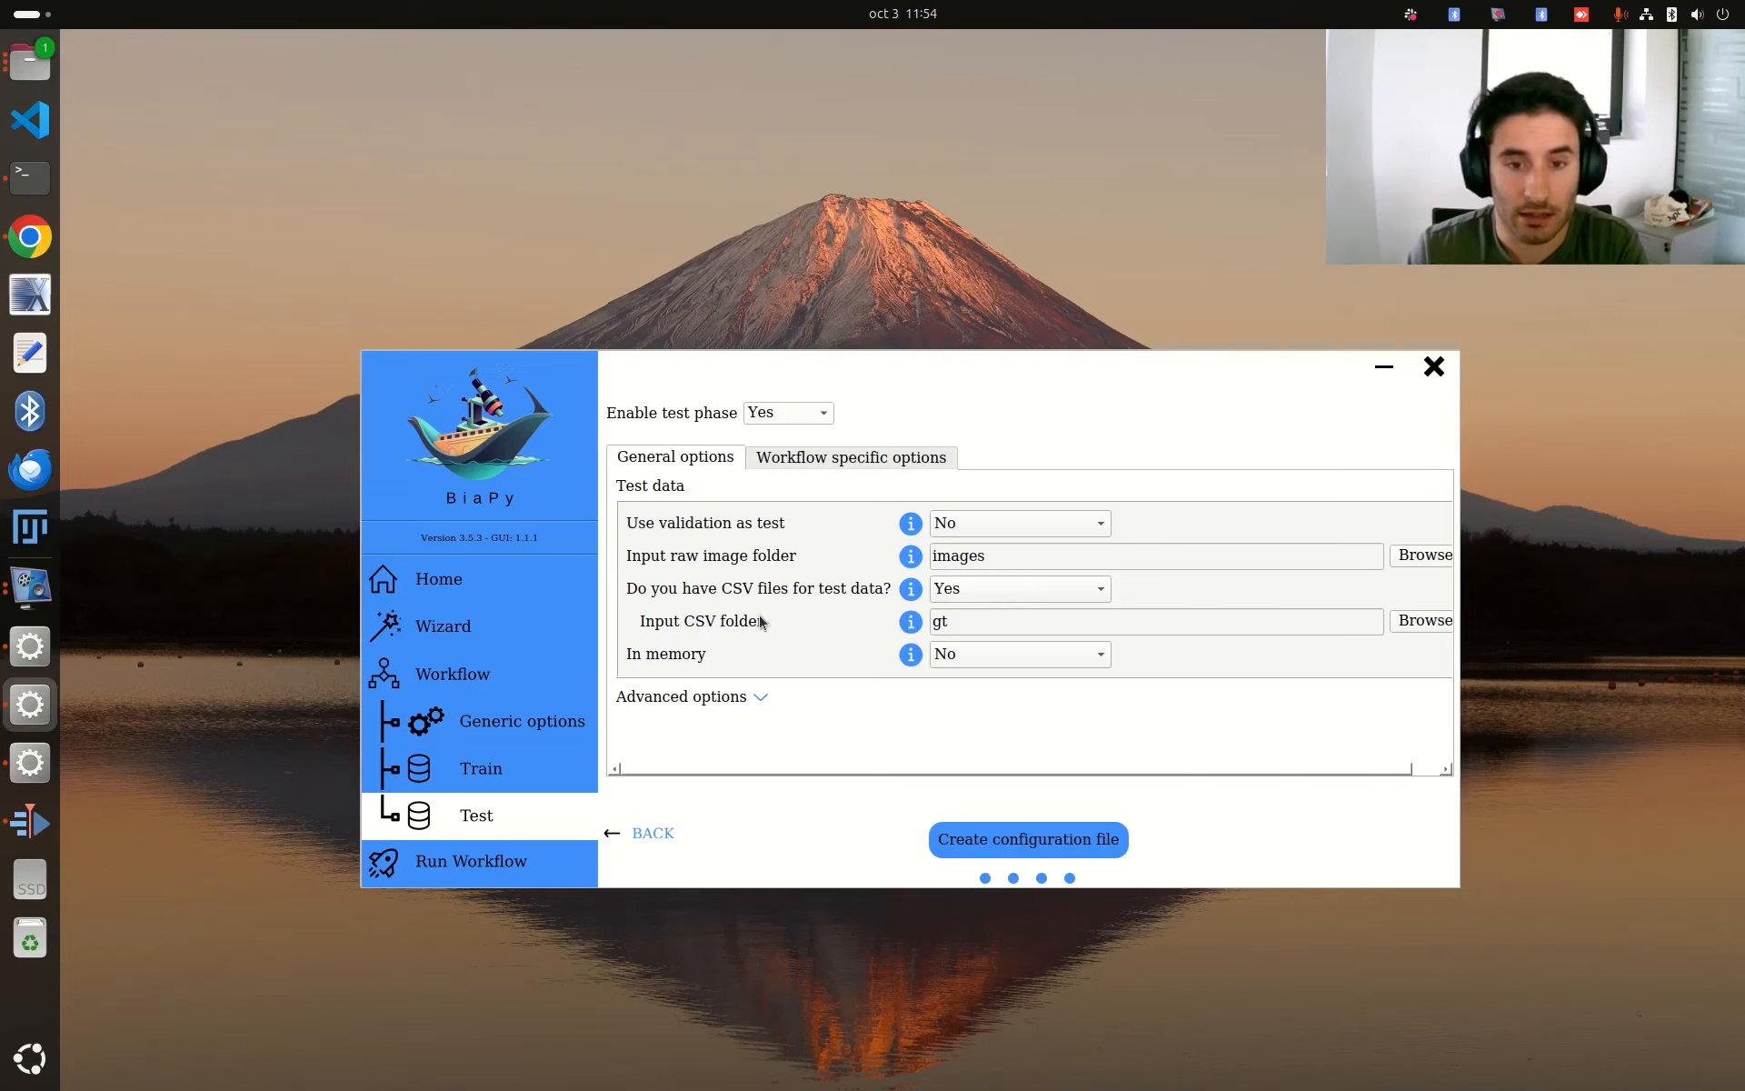
left_click(1017, 591)
left_click(1019, 568)
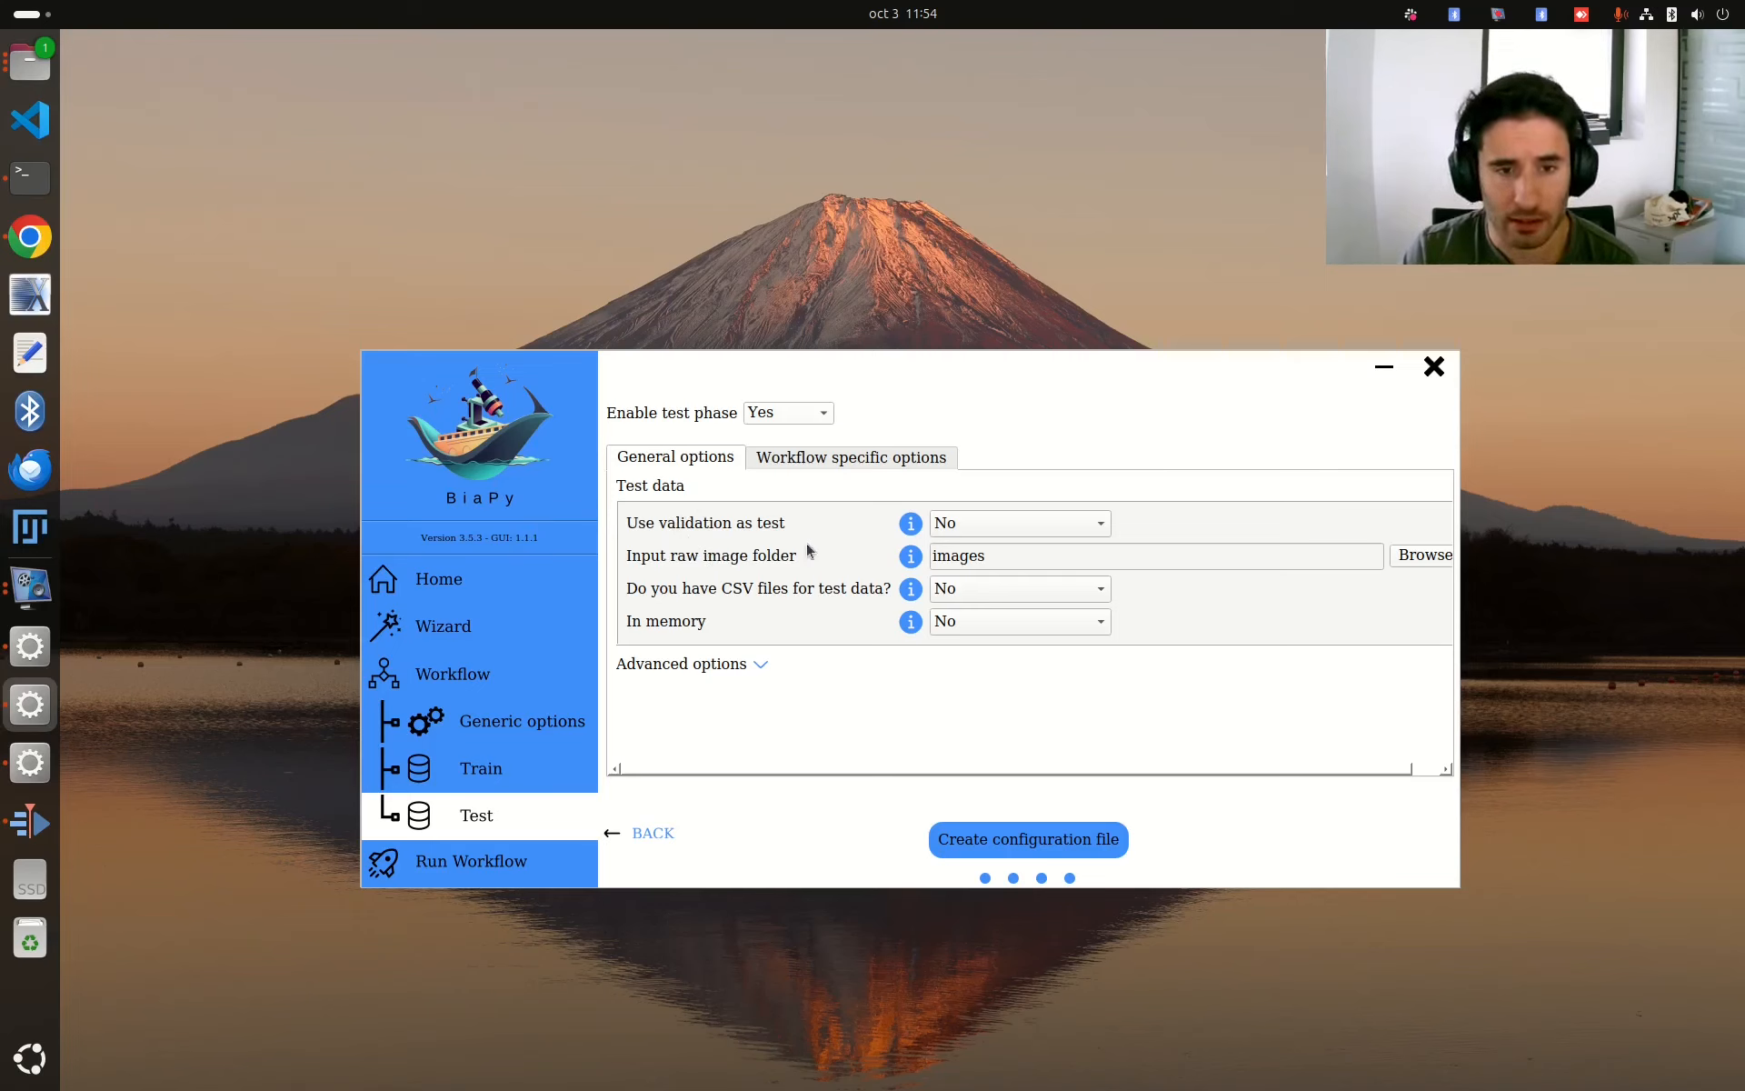
- Examine the advanced test options and the detection-specific output and post-processing options
left_click(751, 662)
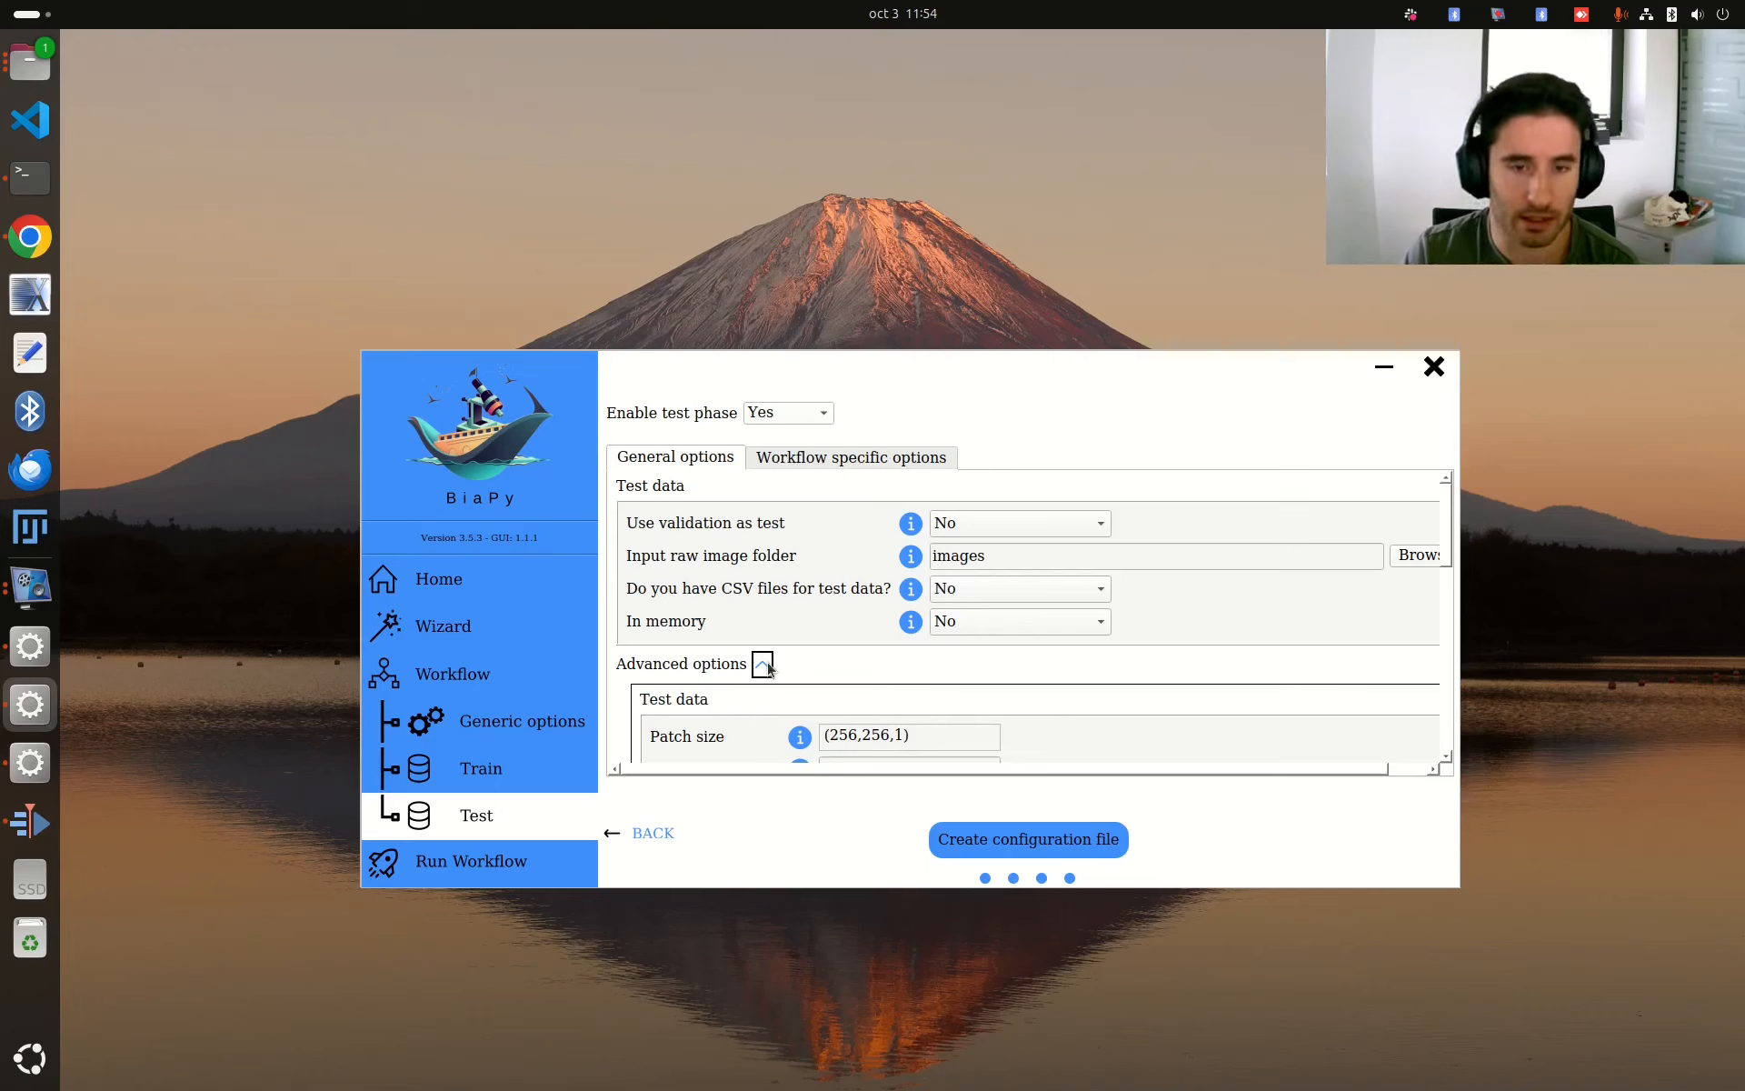
left_click(764, 663)
left_click(809, 465)
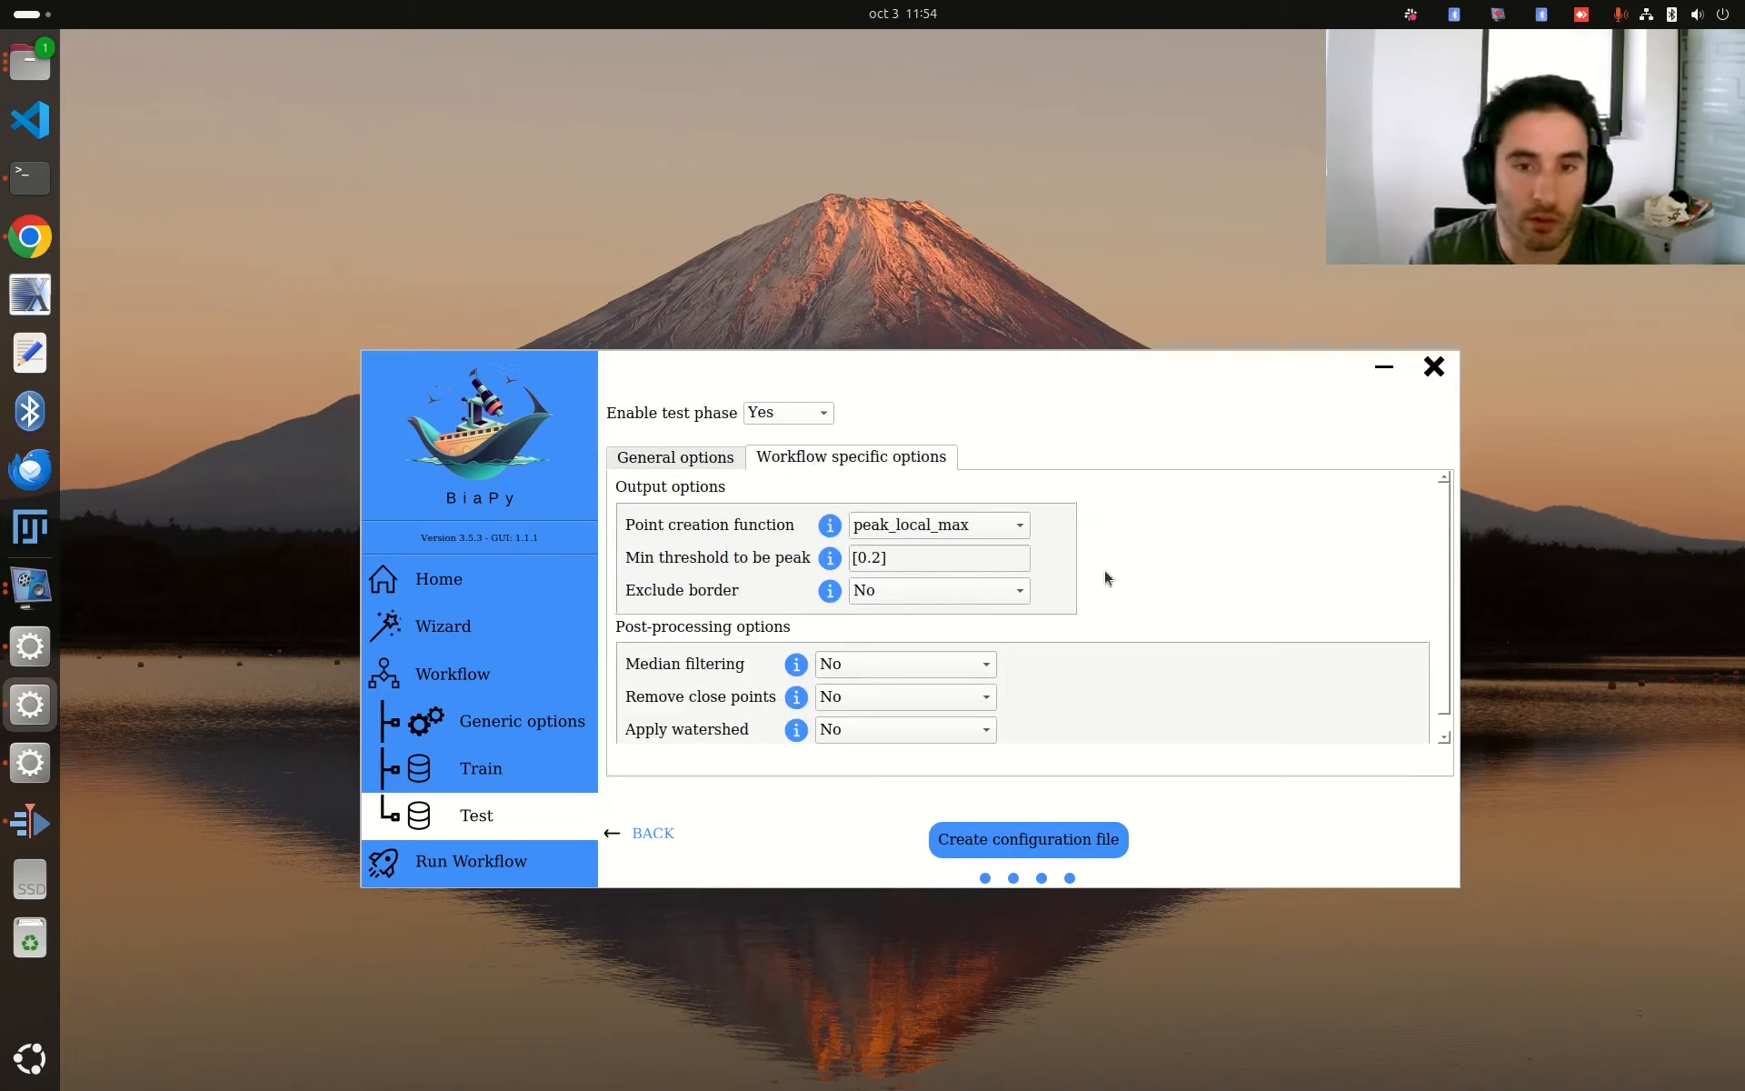
mouse_move(1445, 530)
left_mouse_down()
mouse_move(1442, 575)
mouse_move(1448, 498)
left_mouse_up()
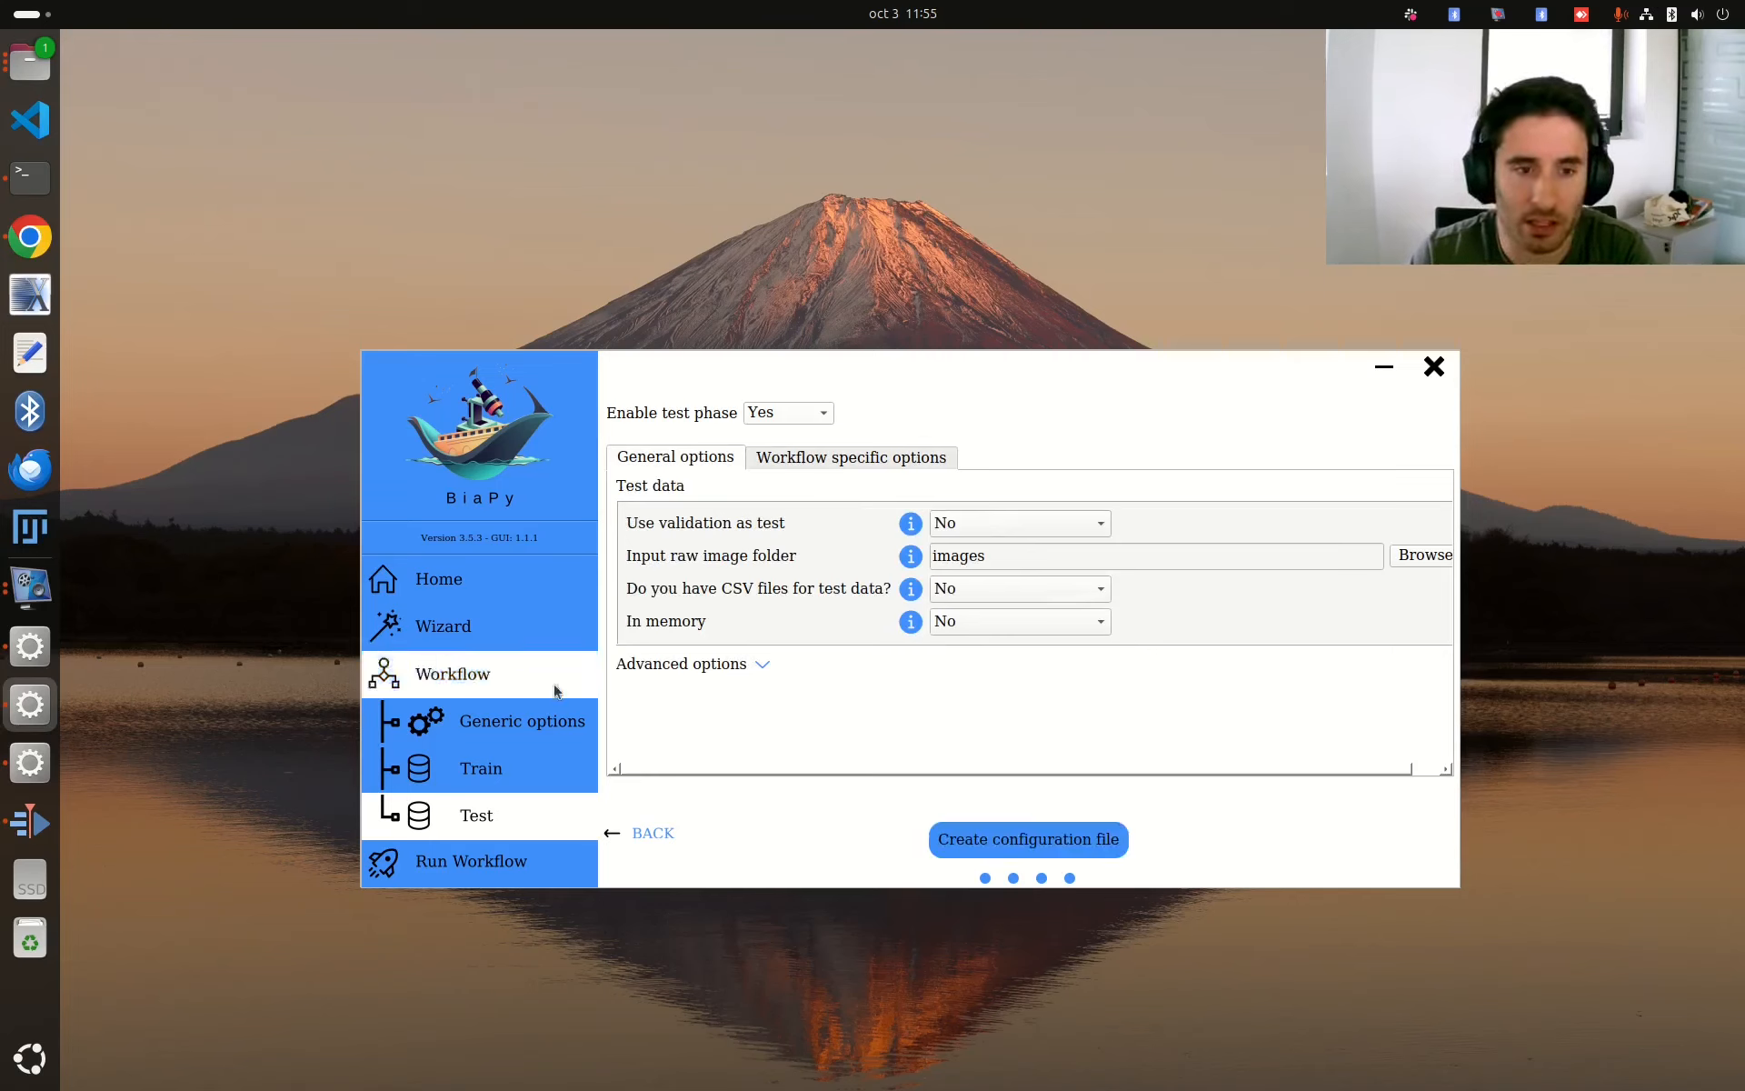
- Try to create the configuration file without a configuration directory, and return to the home page
left_click(1028, 837)
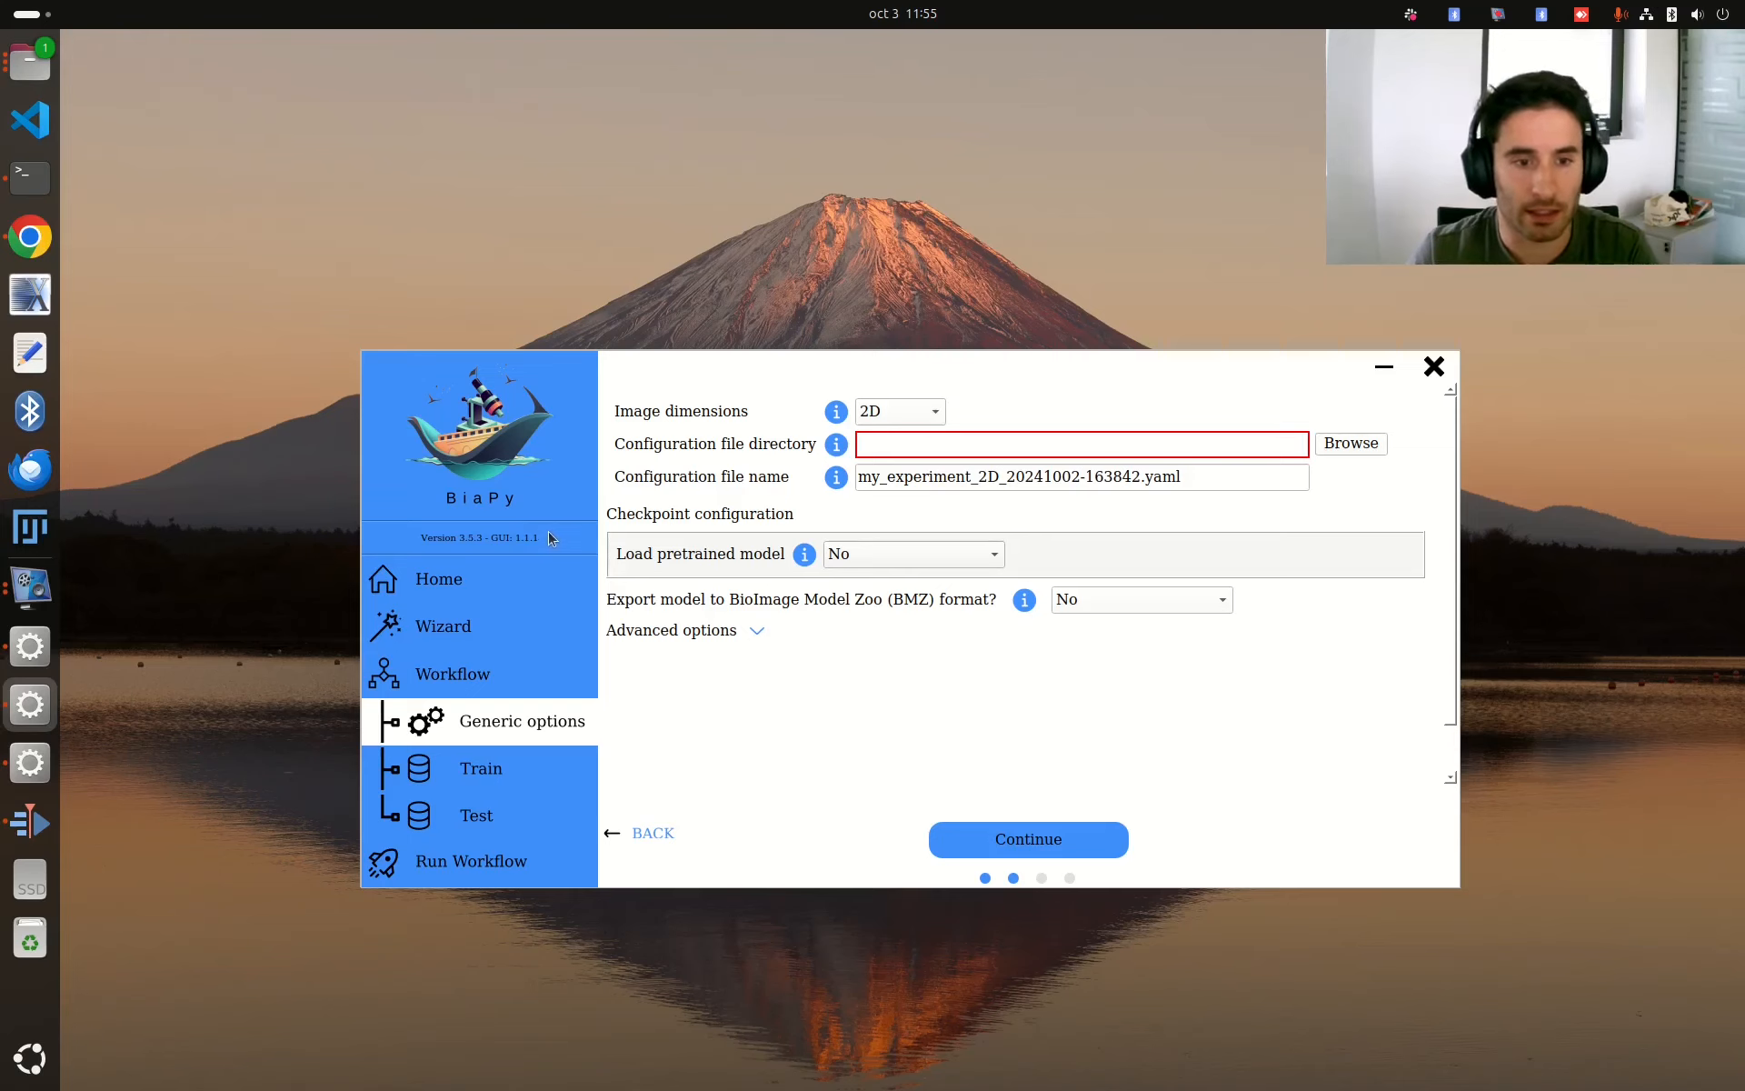
left_click(525, 575)
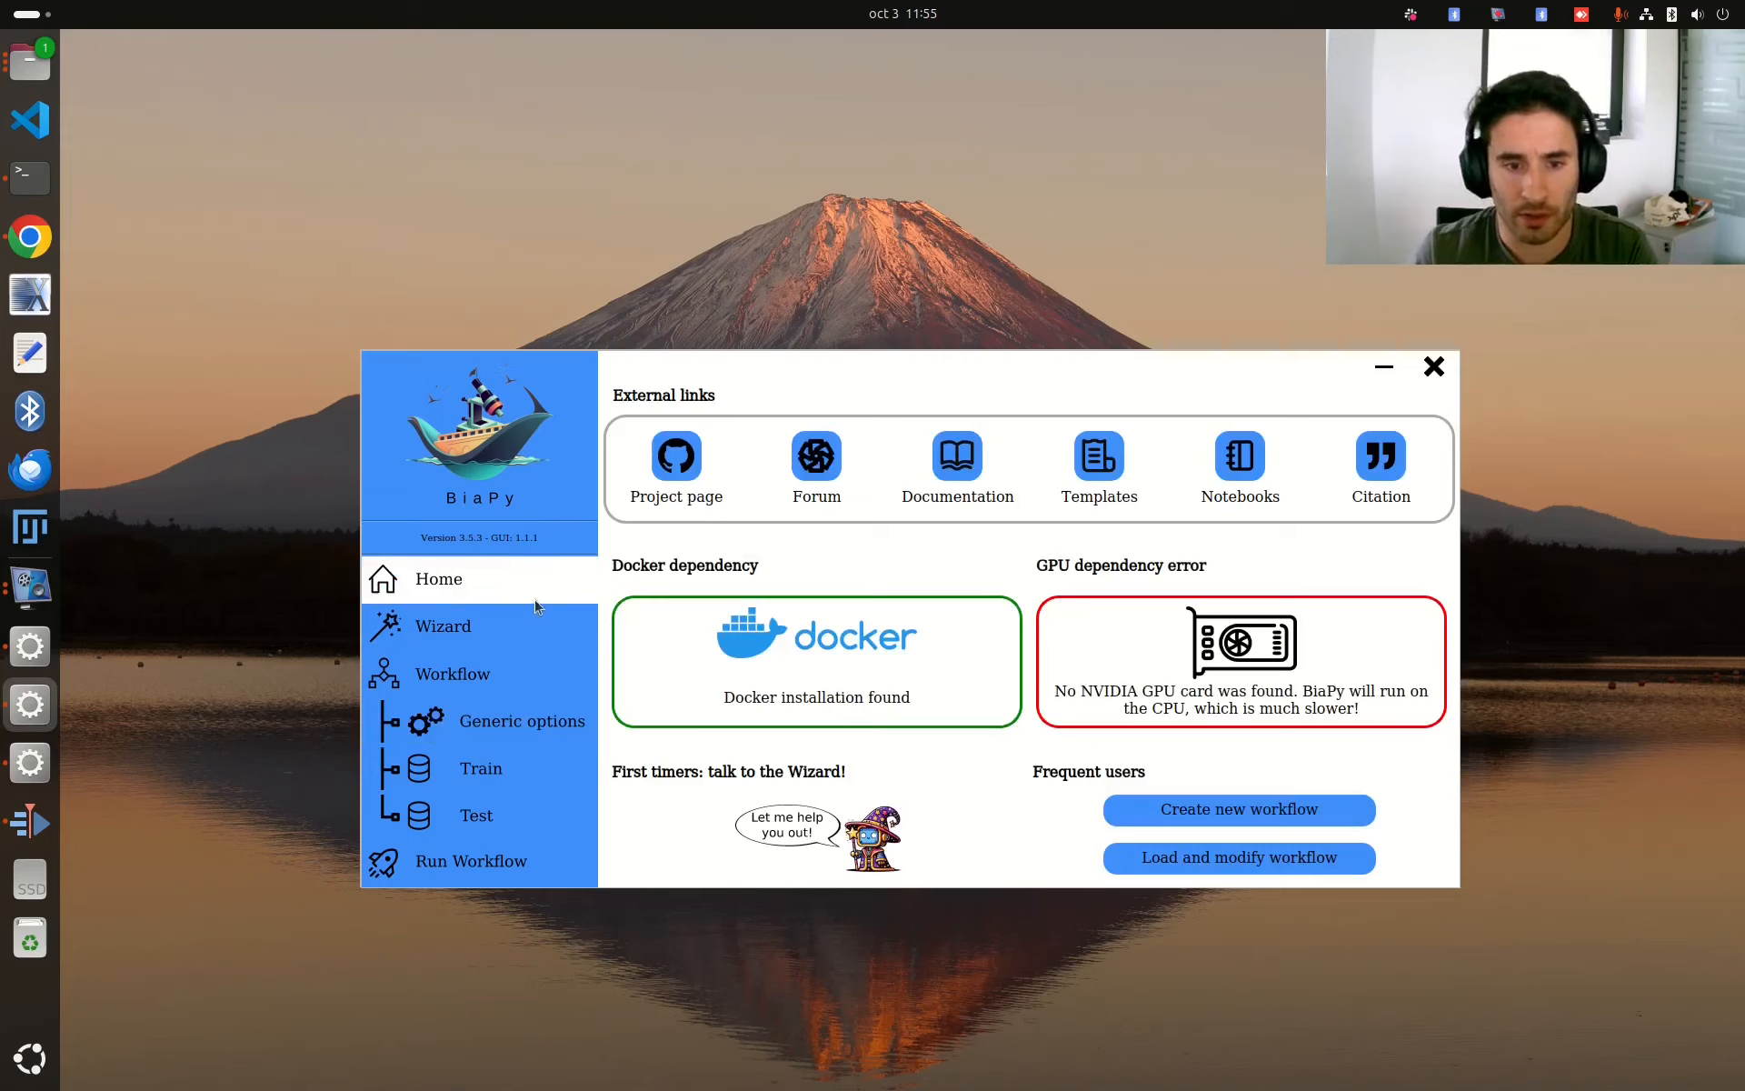